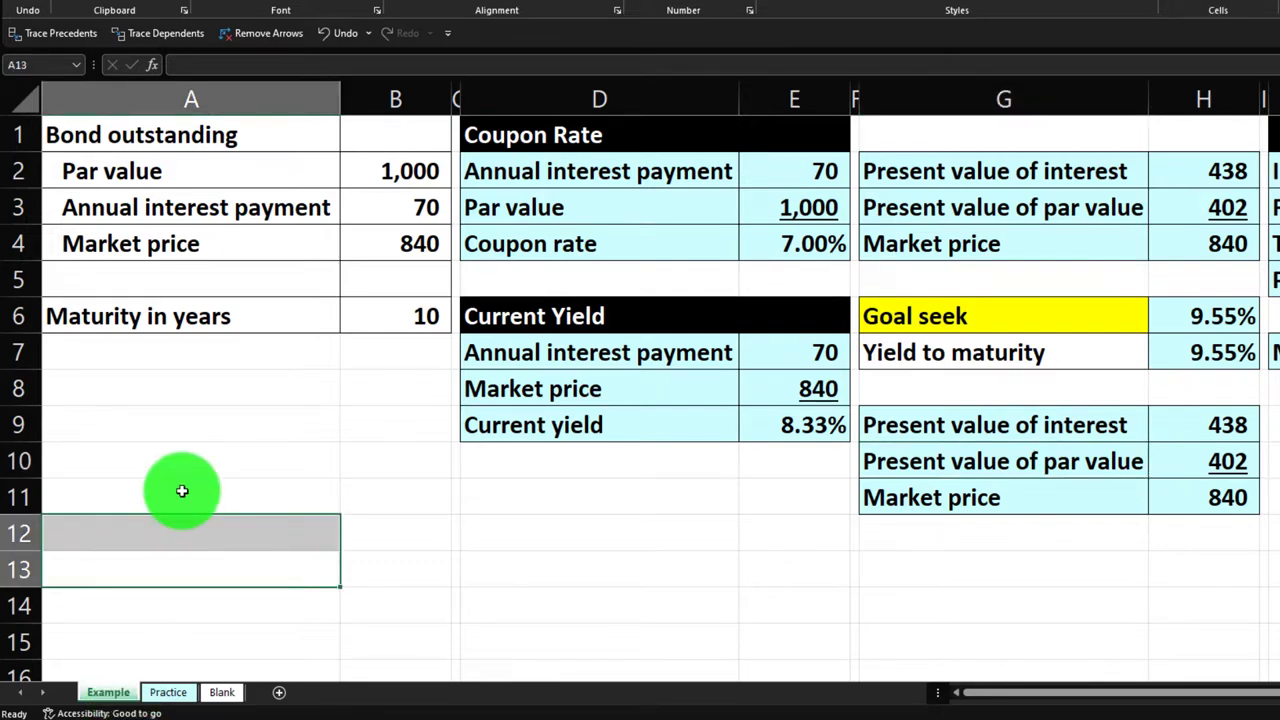
Step: Examine the Example sheet's coupon rate, current yield, yield to maturity and yearly present value calculations
left_click(532, 148)
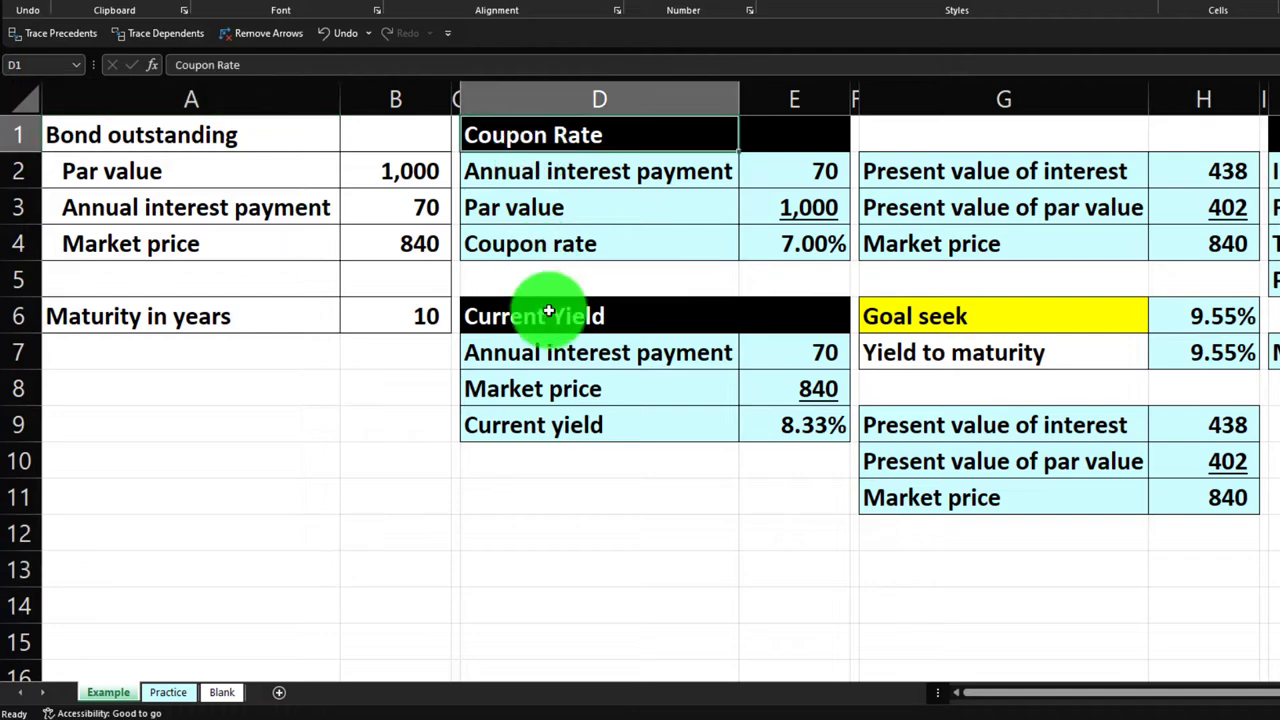
left_click(548, 312)
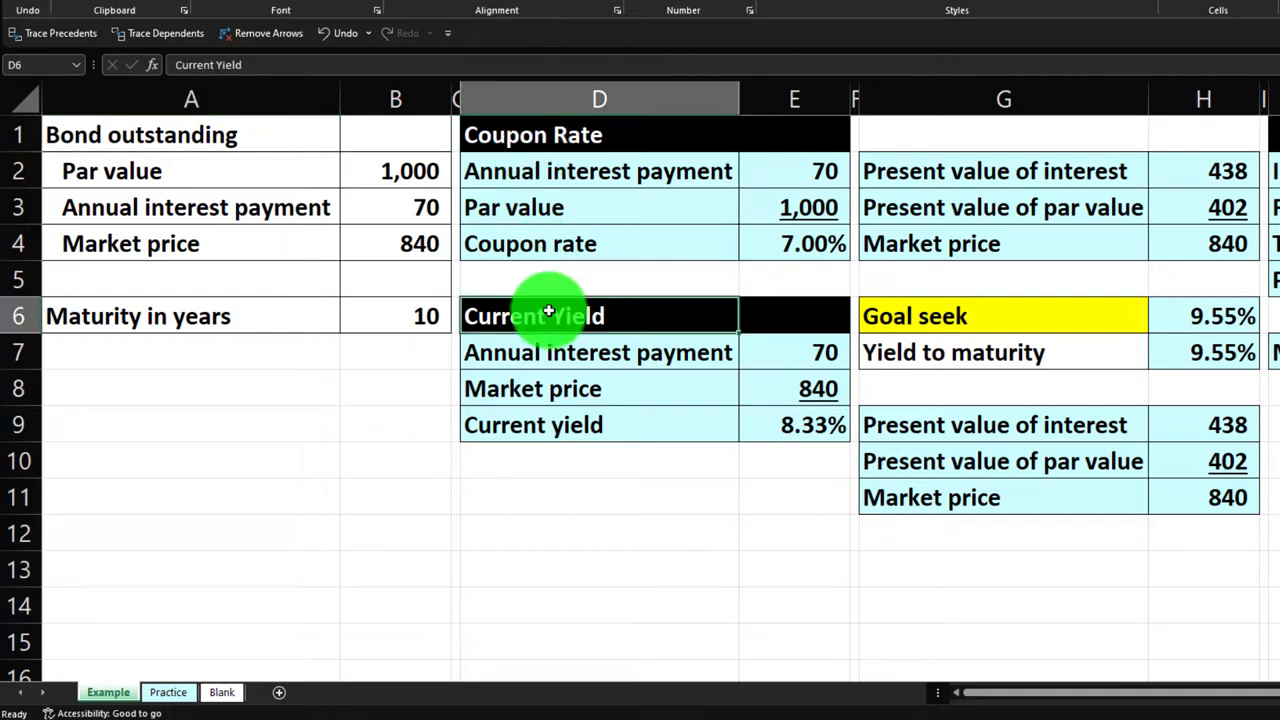
left_click(908, 248)
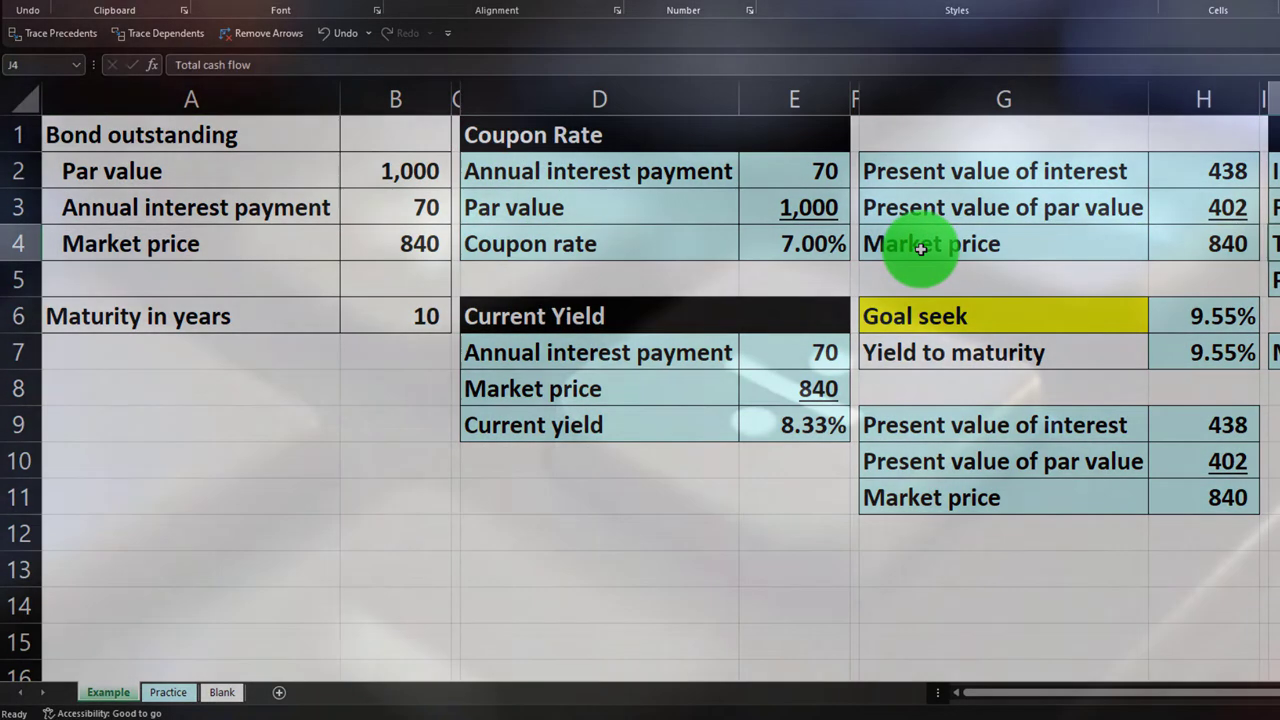
scroll(920, 248, "right", 3)
scroll(920, 248, "right", 5)
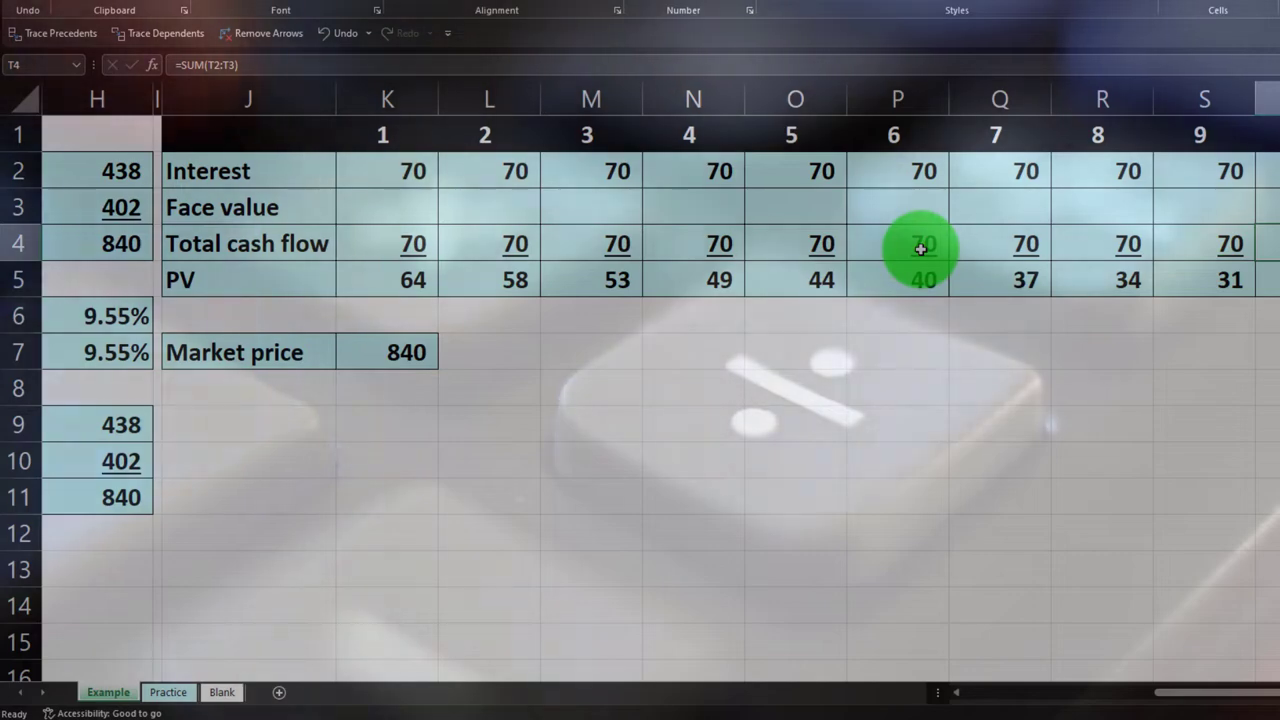
key("Left")
key("Left")
key("Left")
key("Left")
key("Left")
key("Left")
key("Left")
key("Left")
key("Home")
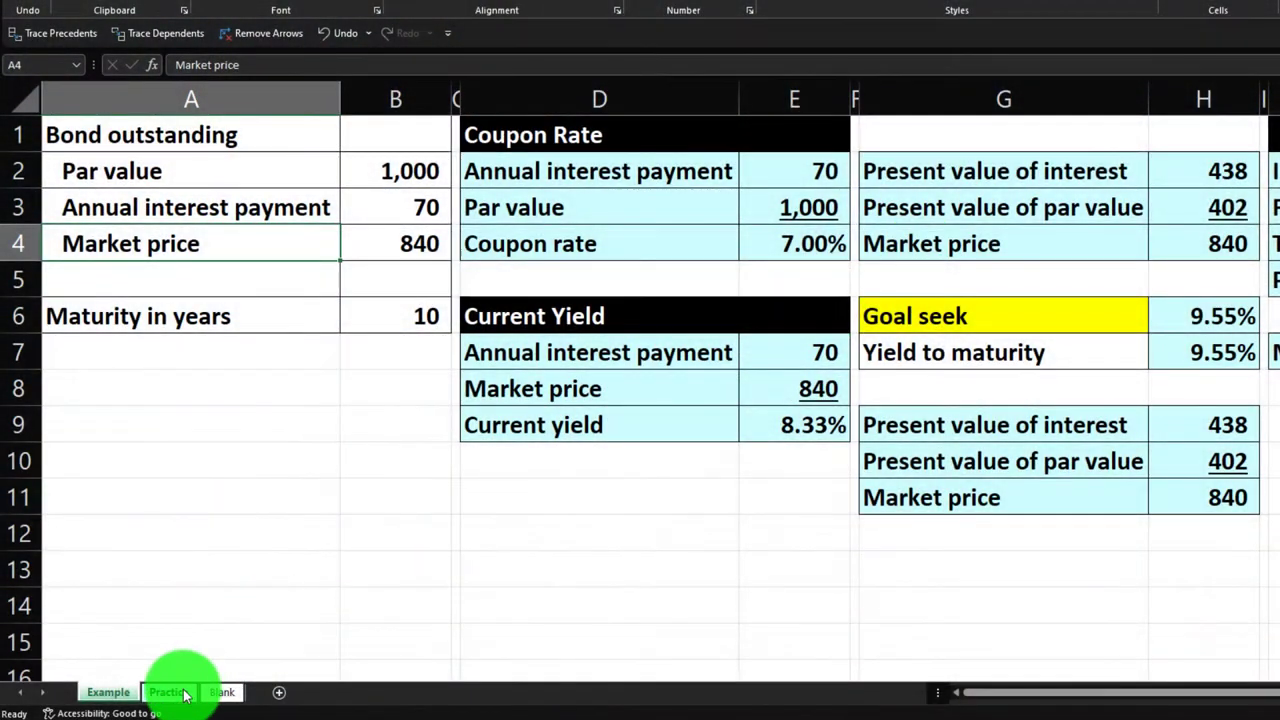
Step: Look over the Practice sheet's preformatted tables and switch to the Blank sheet
left_click(184, 694)
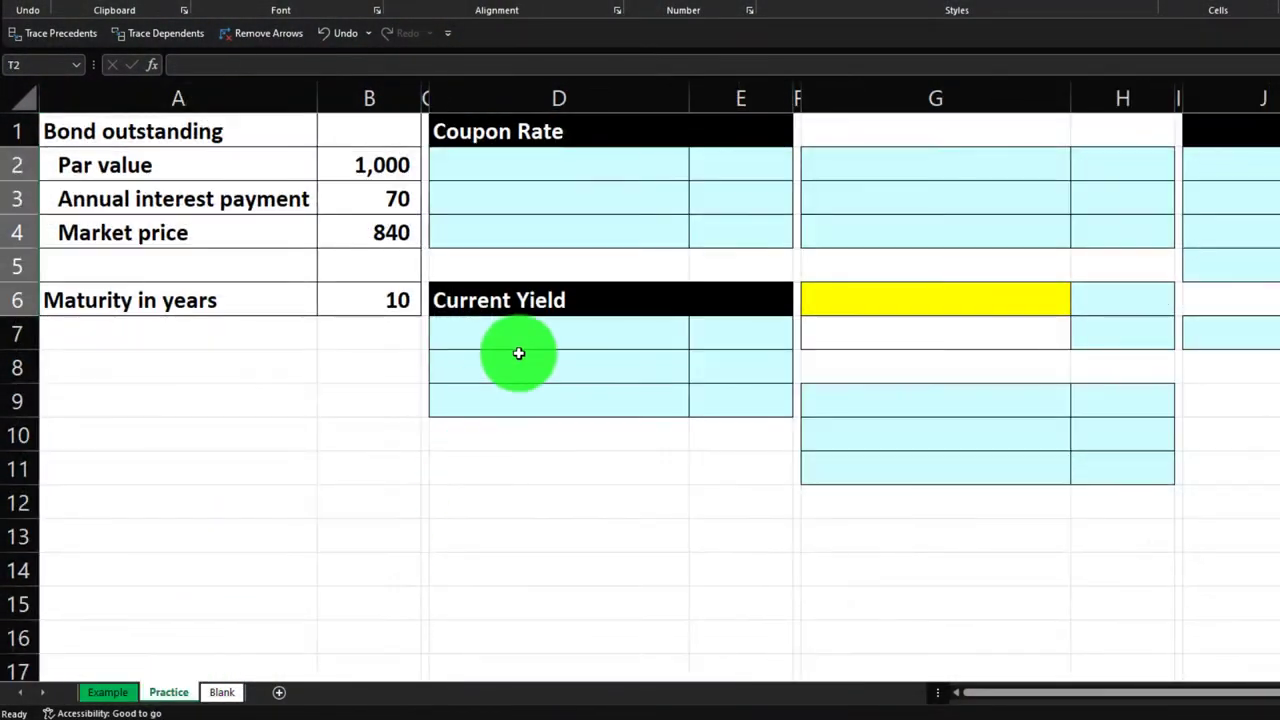
left_click(568, 248)
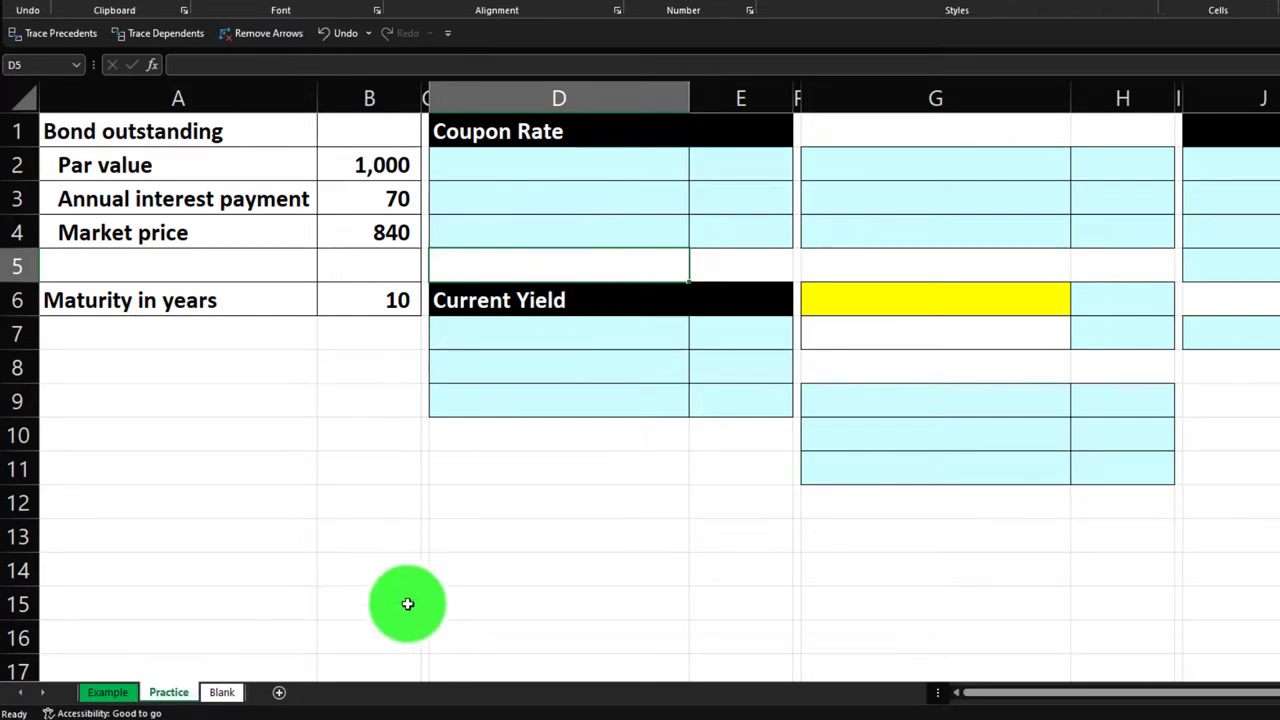
left_click(224, 693)
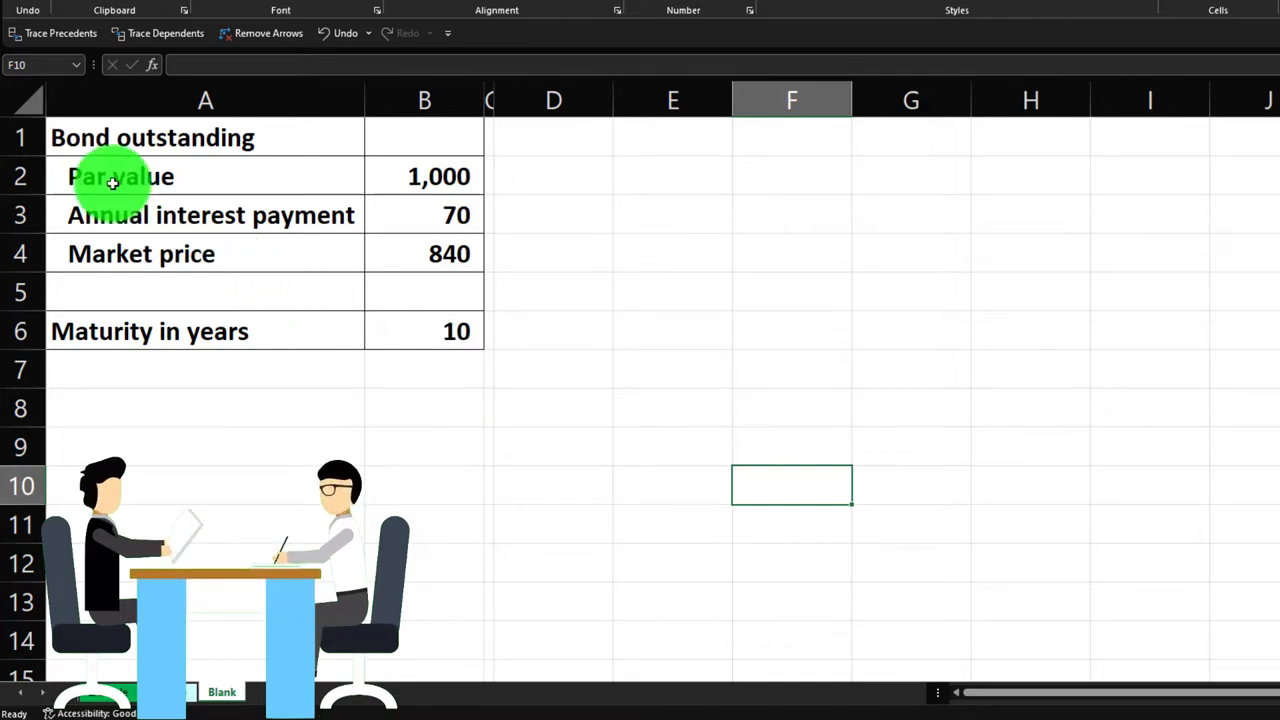
left_click(27, 101)
right_click(647, 244)
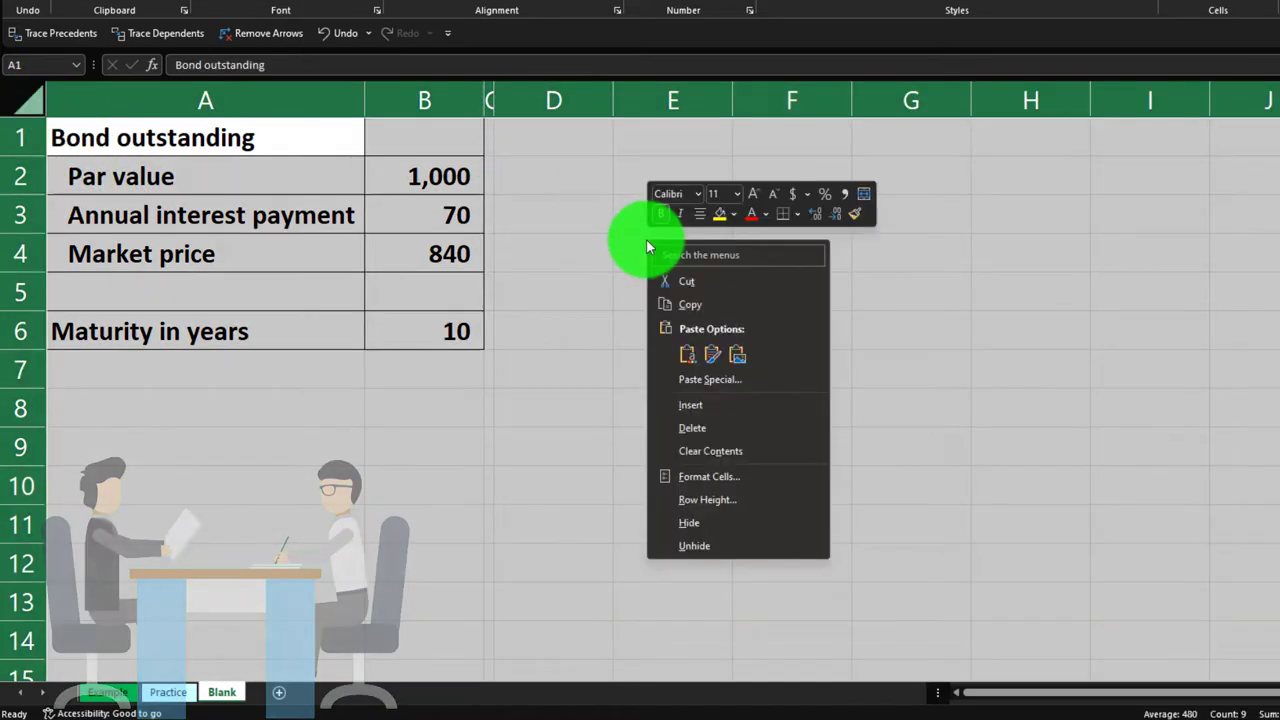
left_click(705, 480)
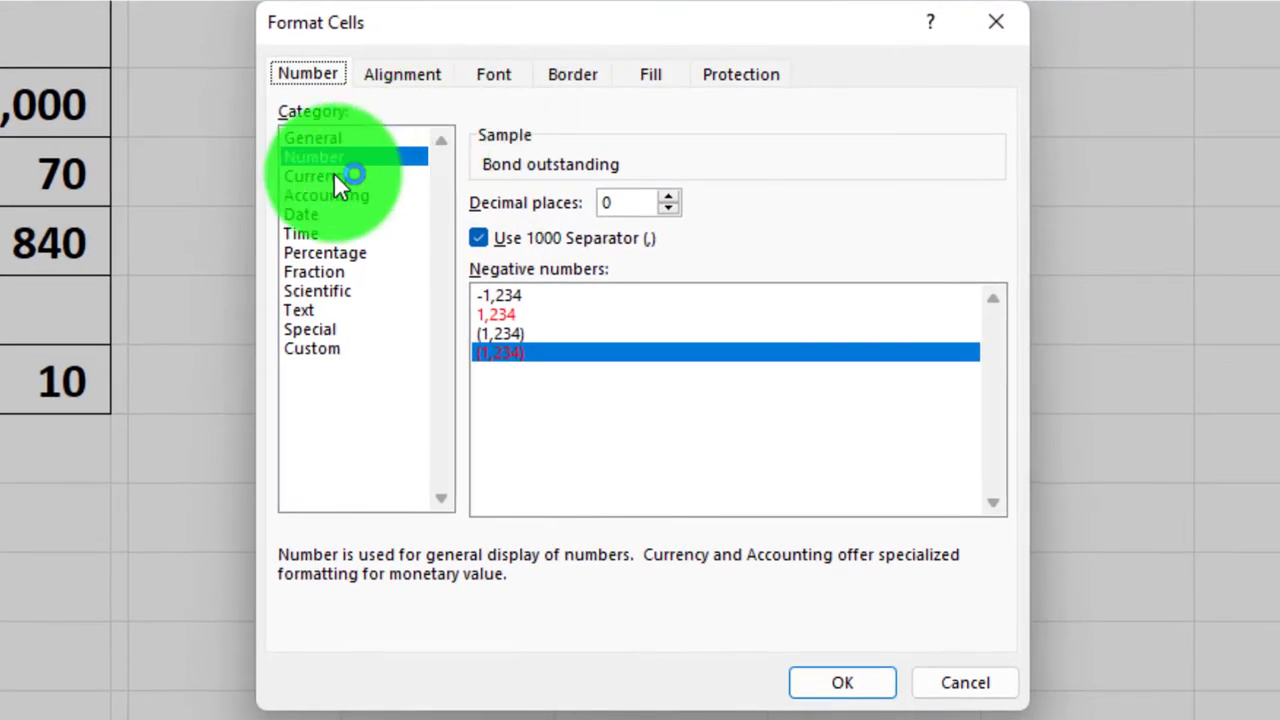
left_click(556, 211)
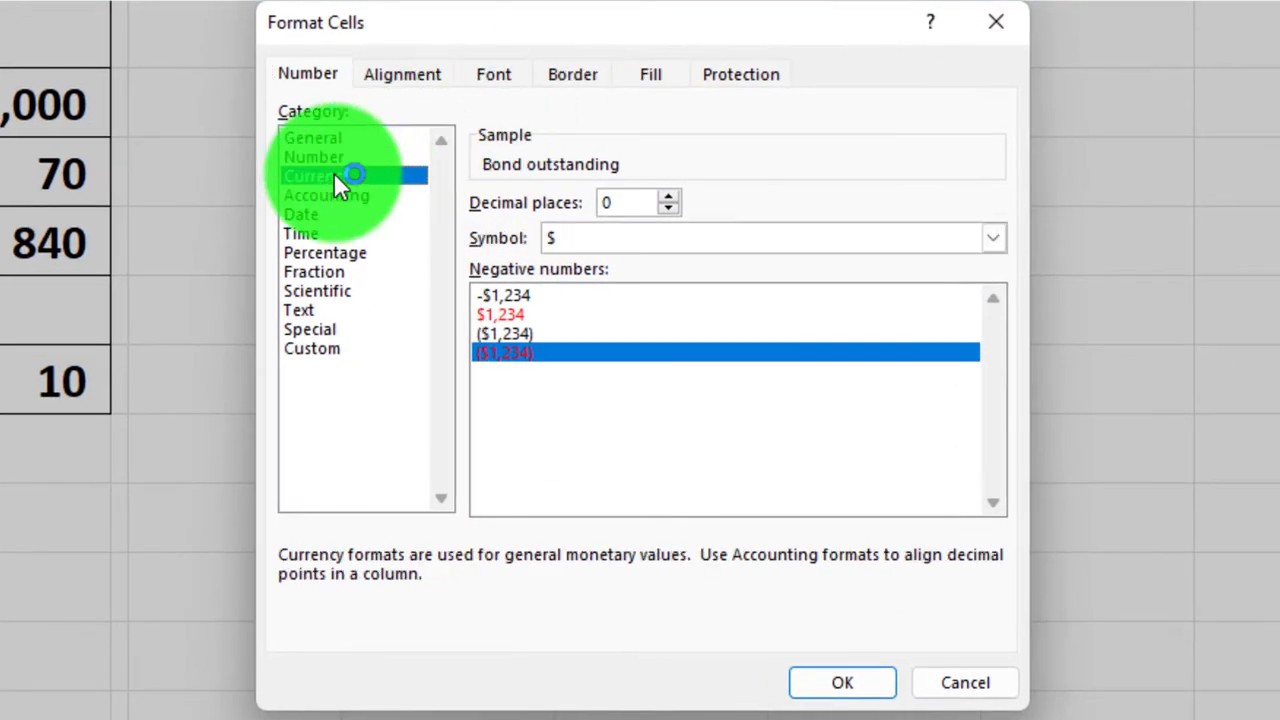
left_click(671, 238)
left_click(658, 263)
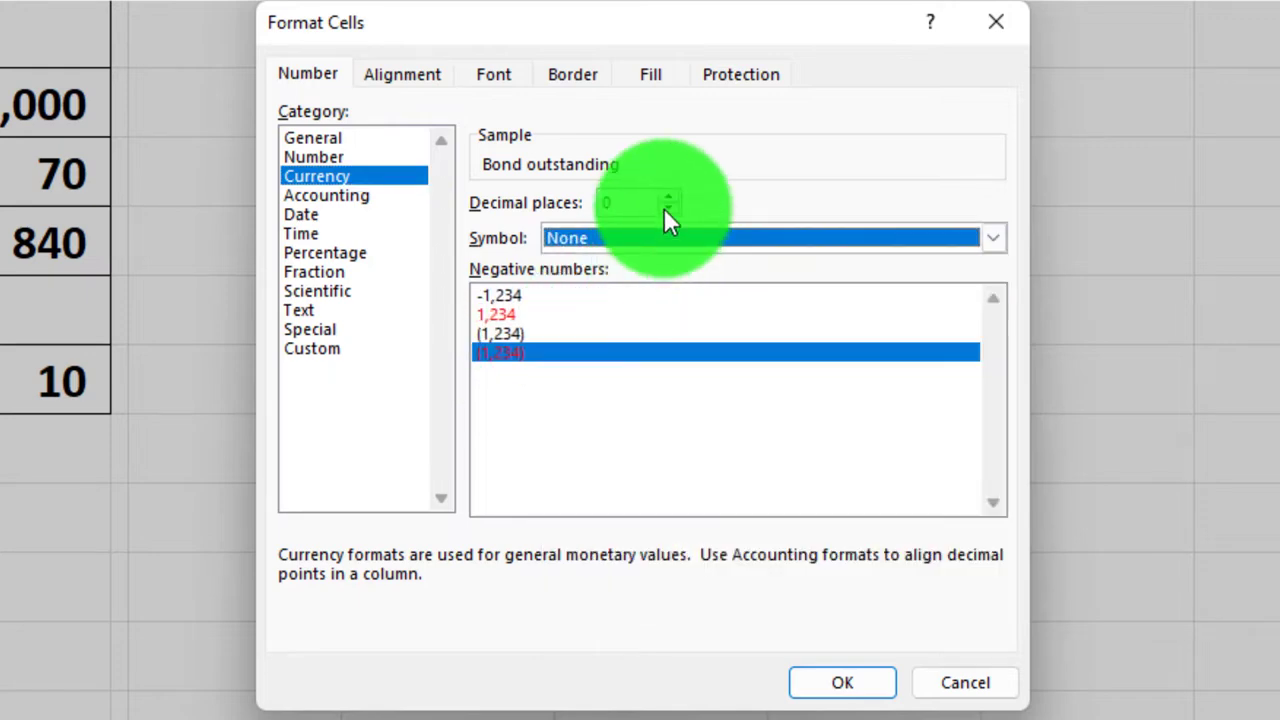
left_click(664, 208)
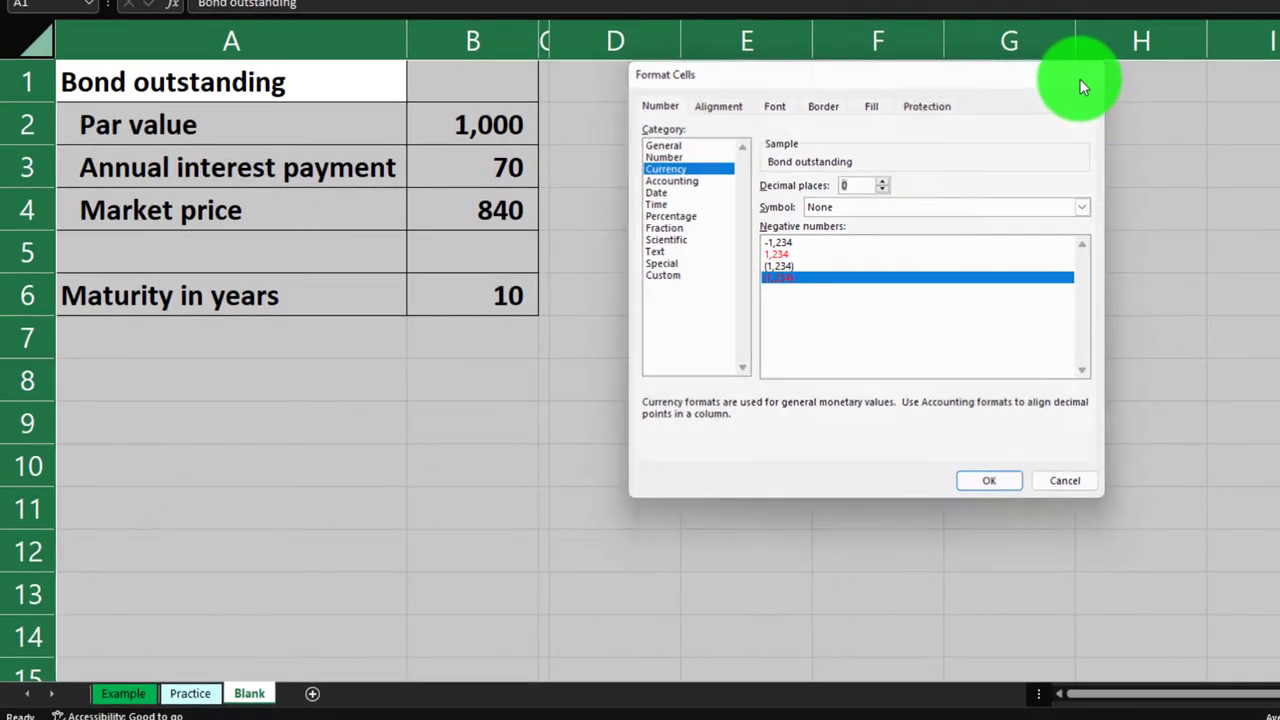
left_click(1080, 79)
Step: Review the bond's par value, annual interest payment, market price and maturity in columns A and B
left_click(500, 125)
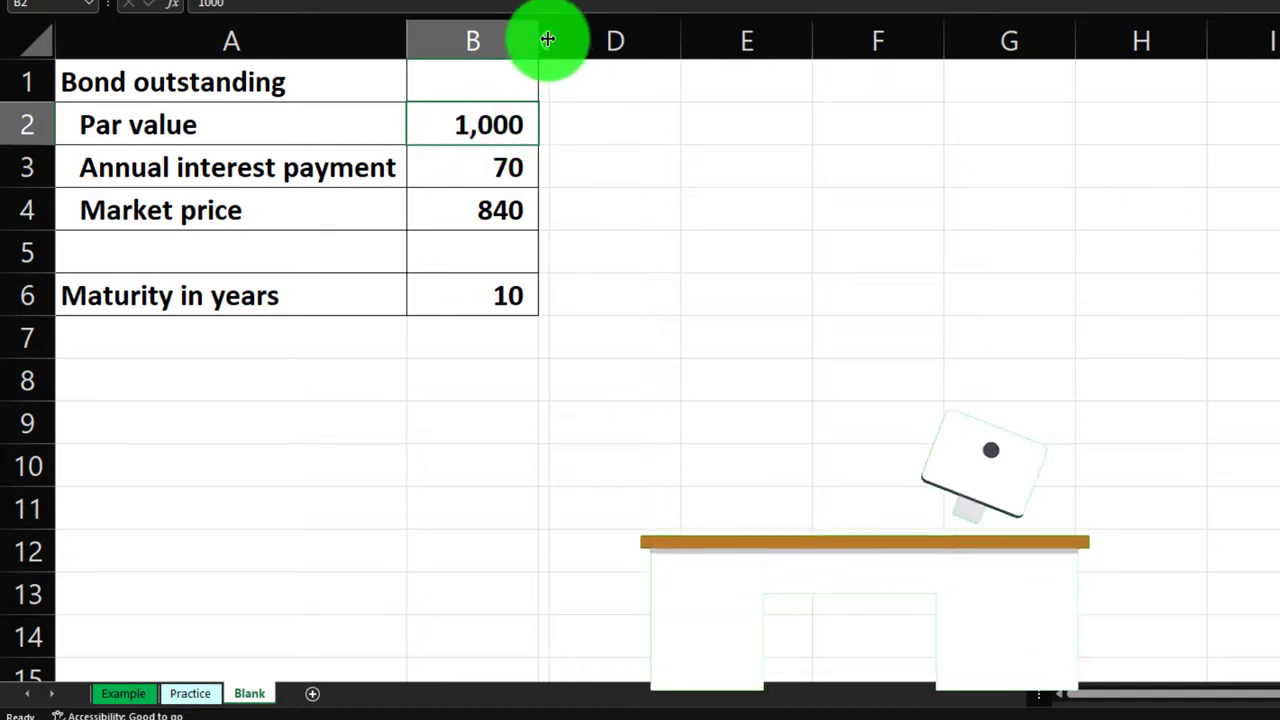
left_click(600, 77)
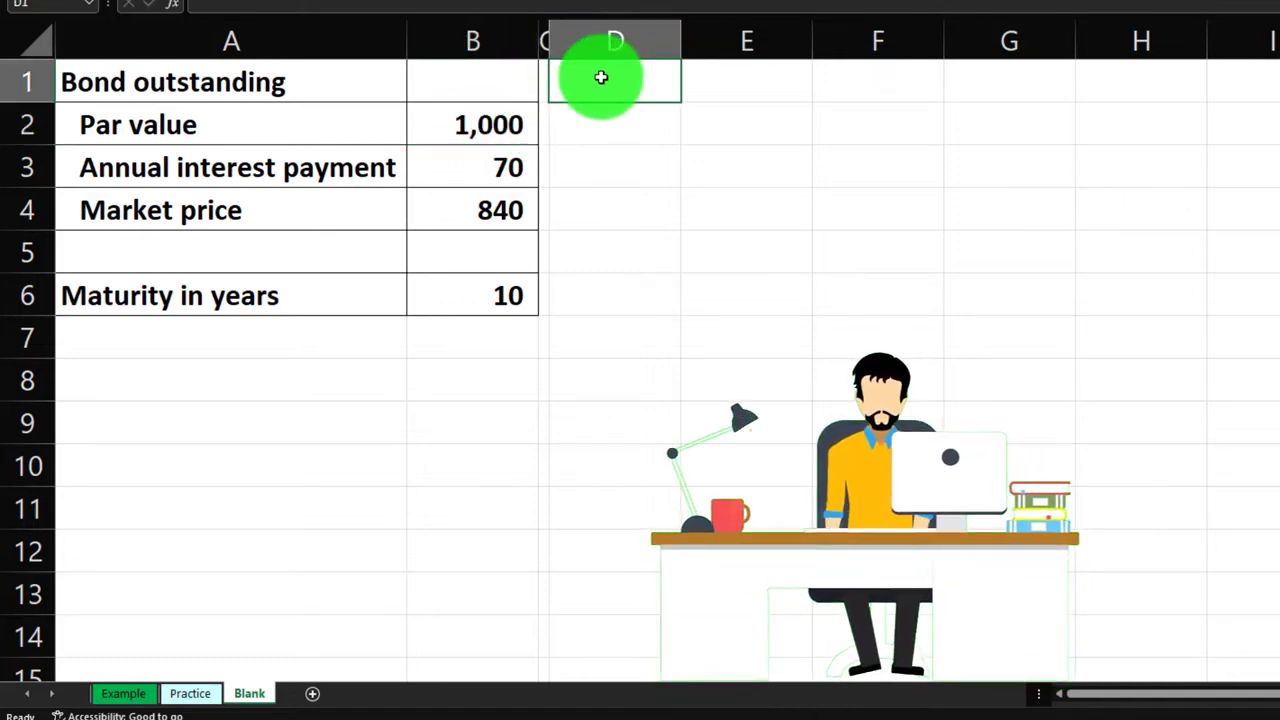
key("Left")
key("Left")
key("Left")
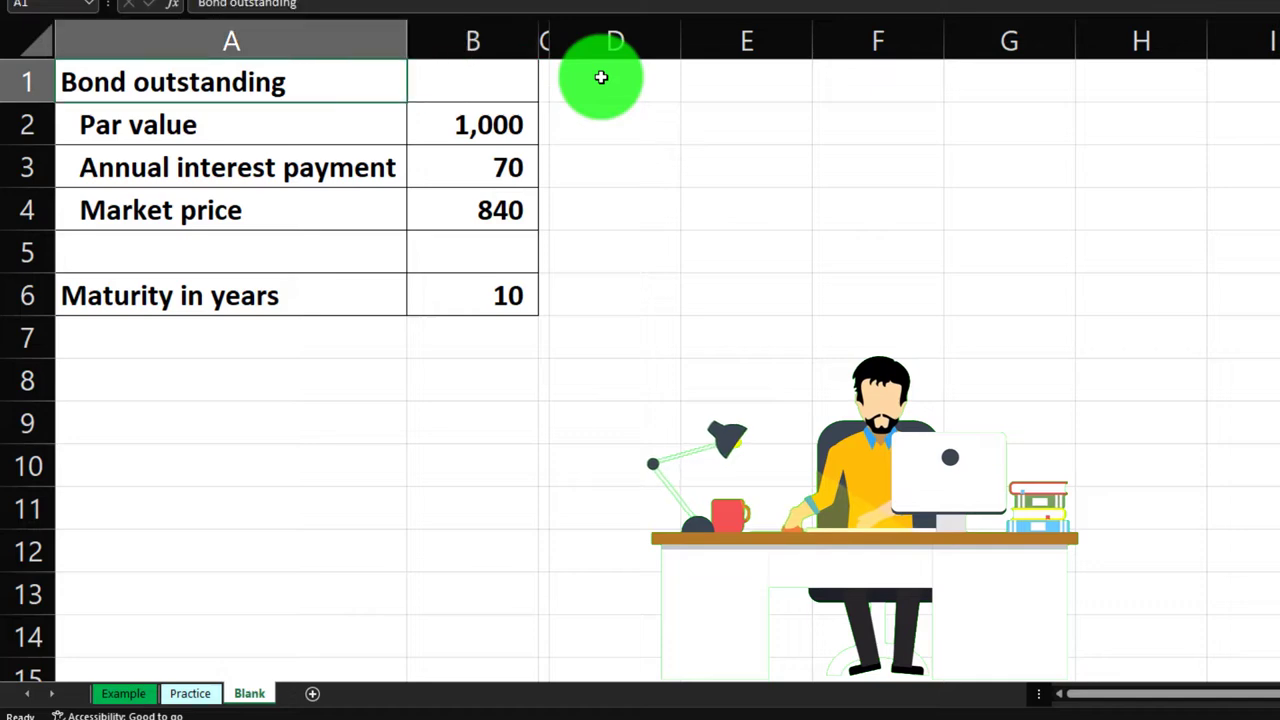
key("Down")
key("Down")
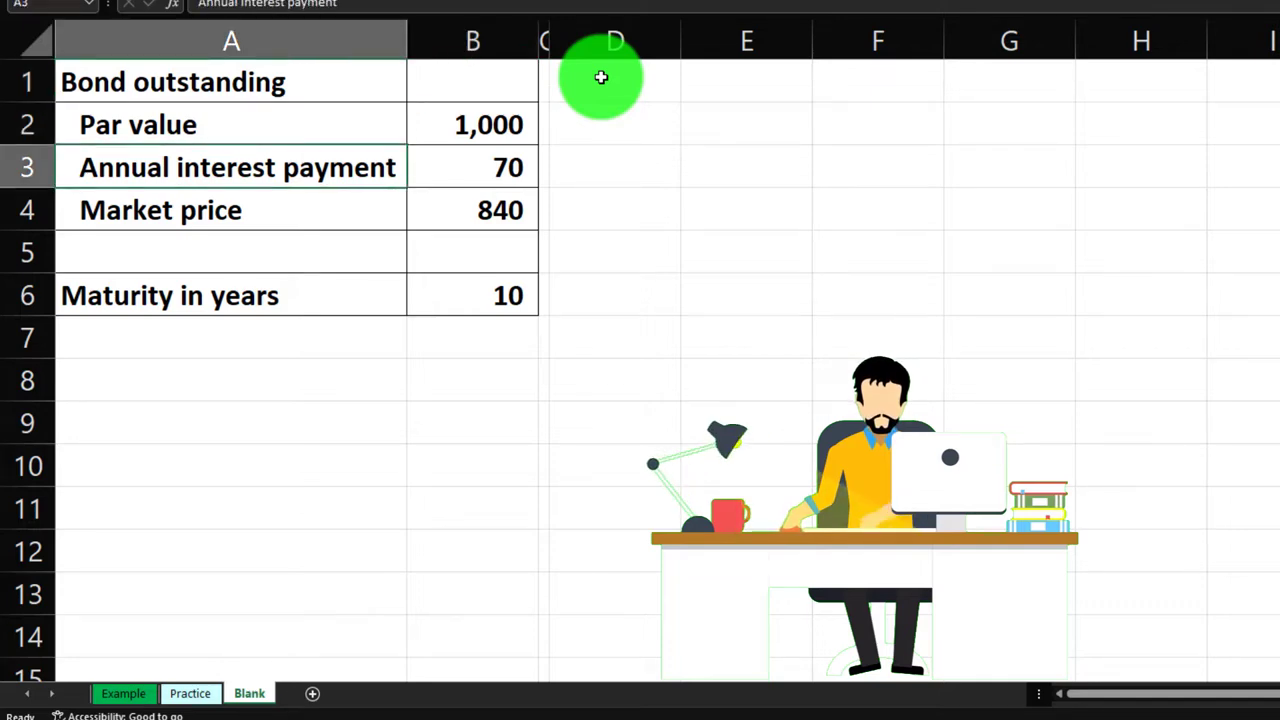
key("Down")
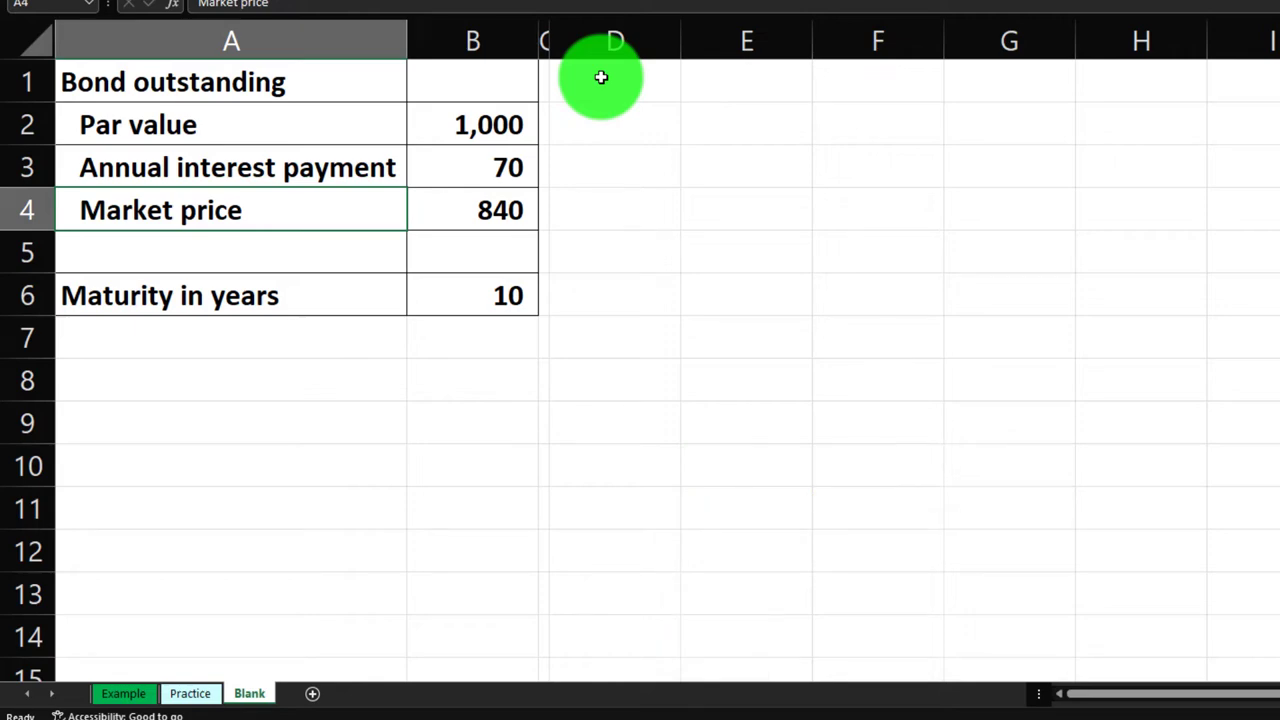
key("Up")
key("Up")
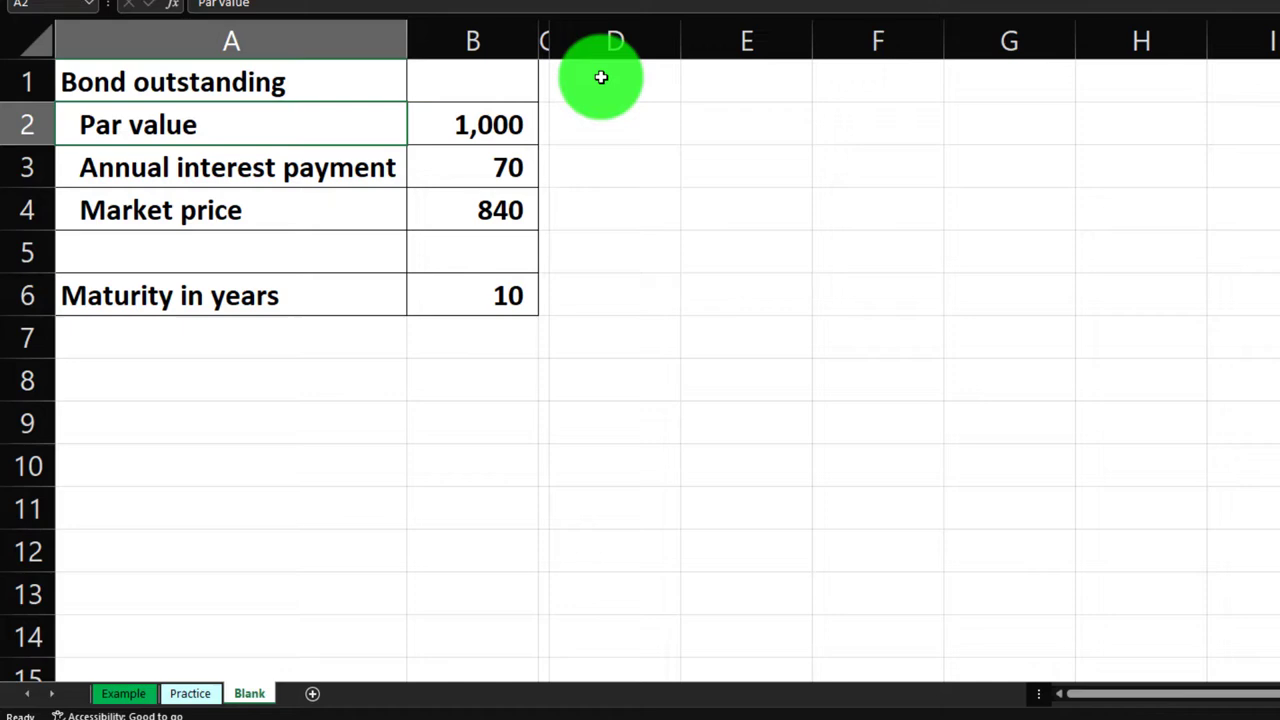
key("Down")
key("Down")
key("Down")
key("Down")
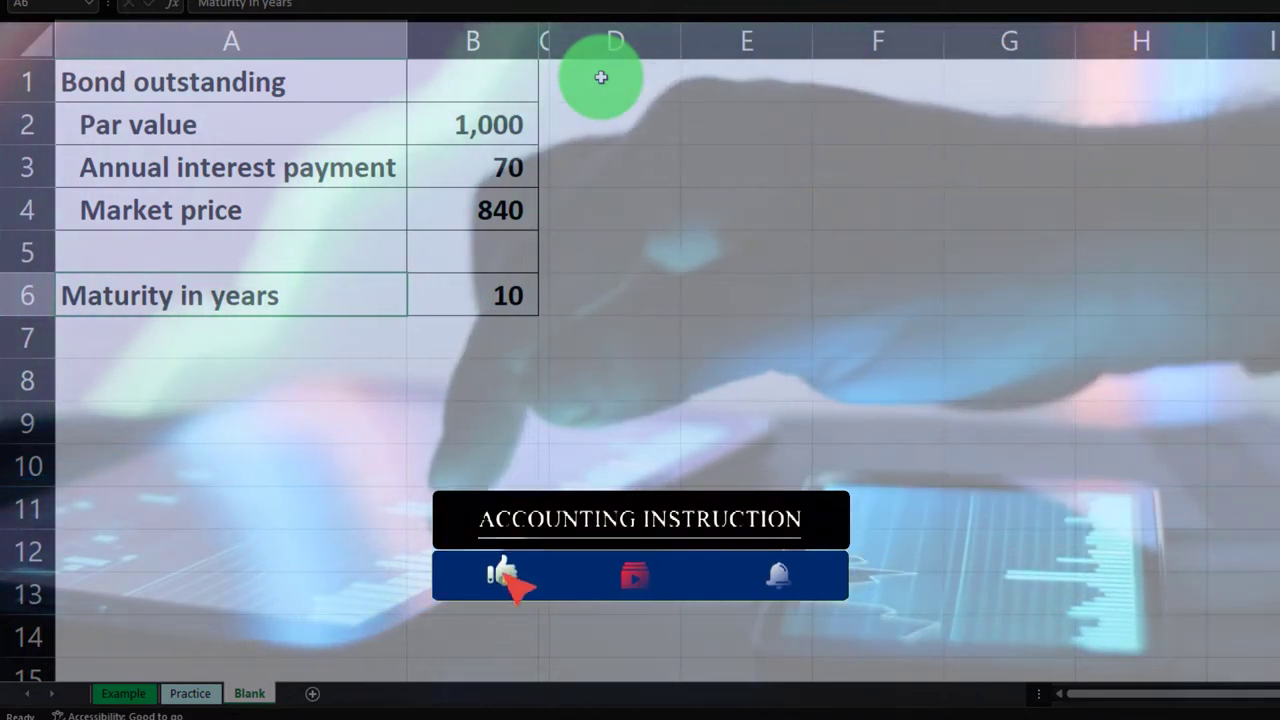
Step: Enter the heading "Coupon Rate" in cell D1 and widen column D to fit it
key("Right")
key("Right")
key("Right")
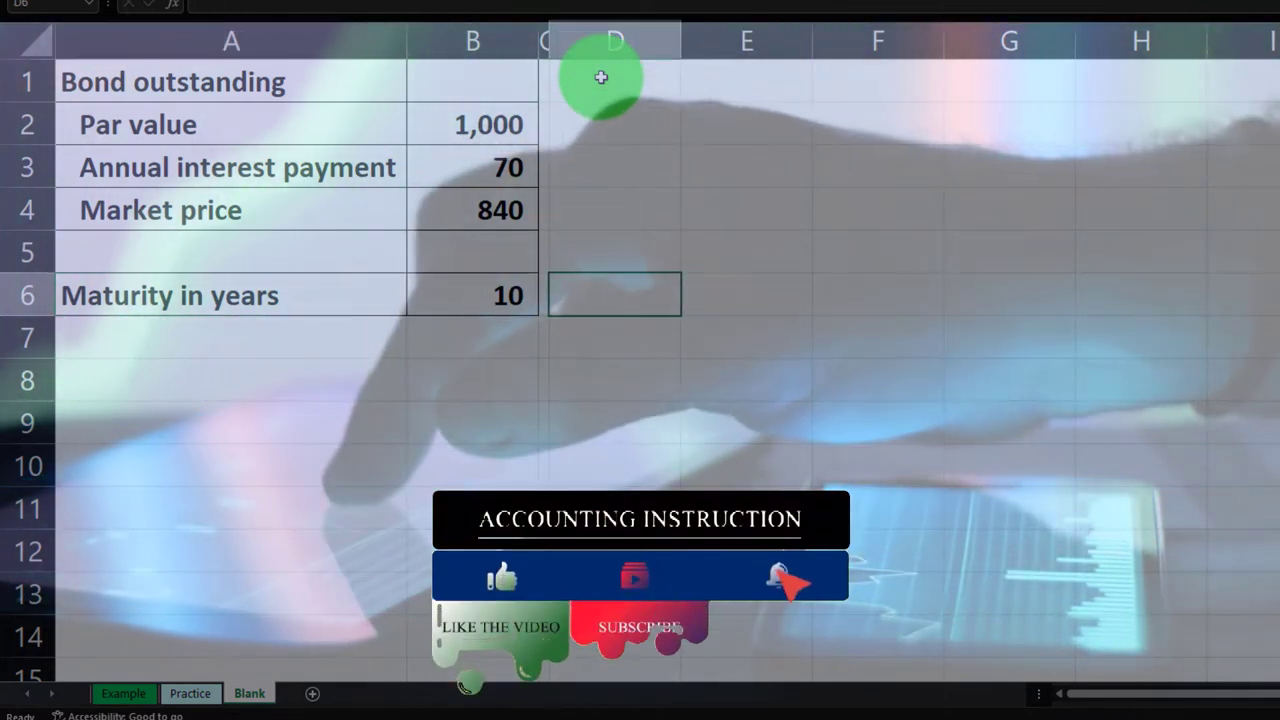
key("Up")
key("Up")
key("Up")
key("Up")
key("Up")
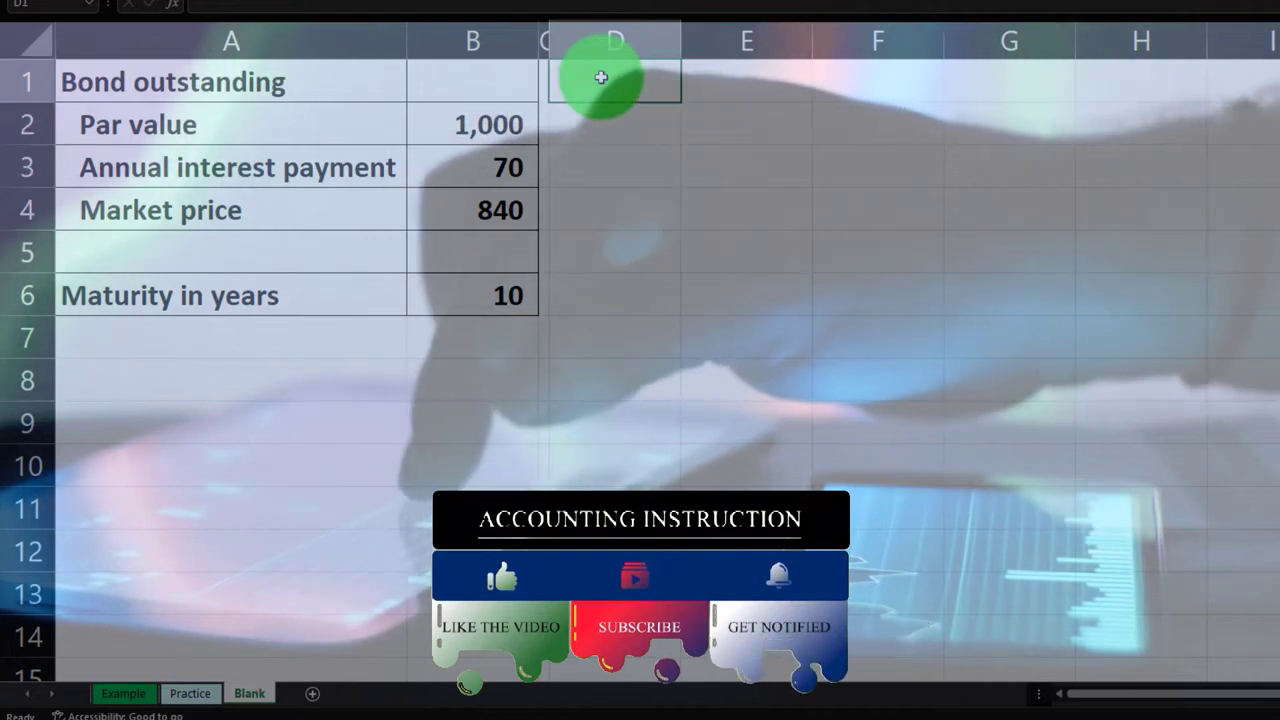
type("Coupon Rate")
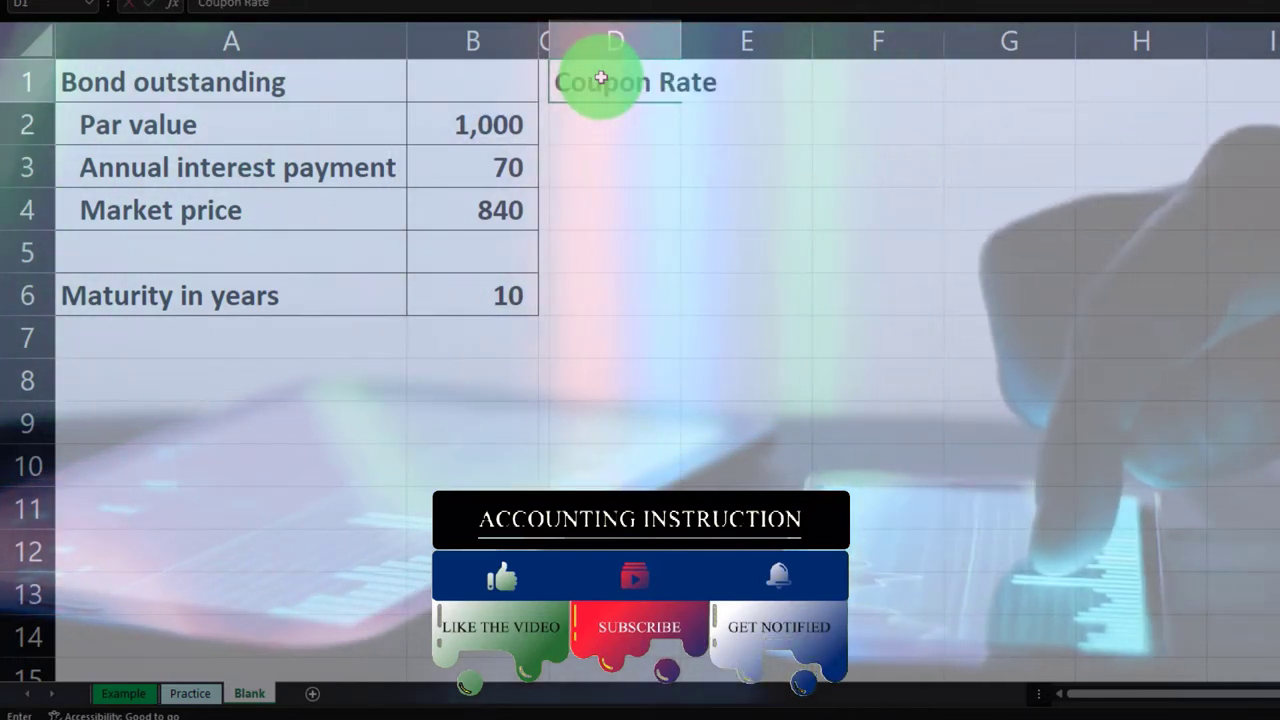
key("Return")
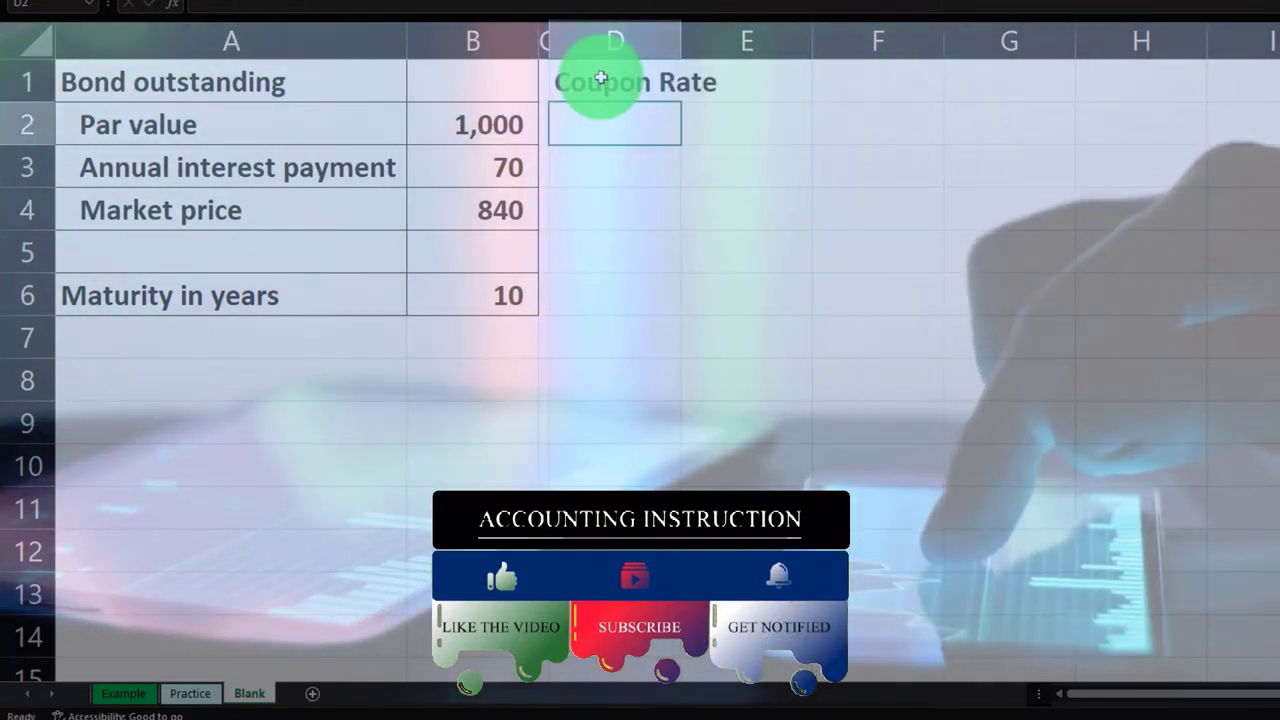
left_click_drag(678, 36, 775, 35)
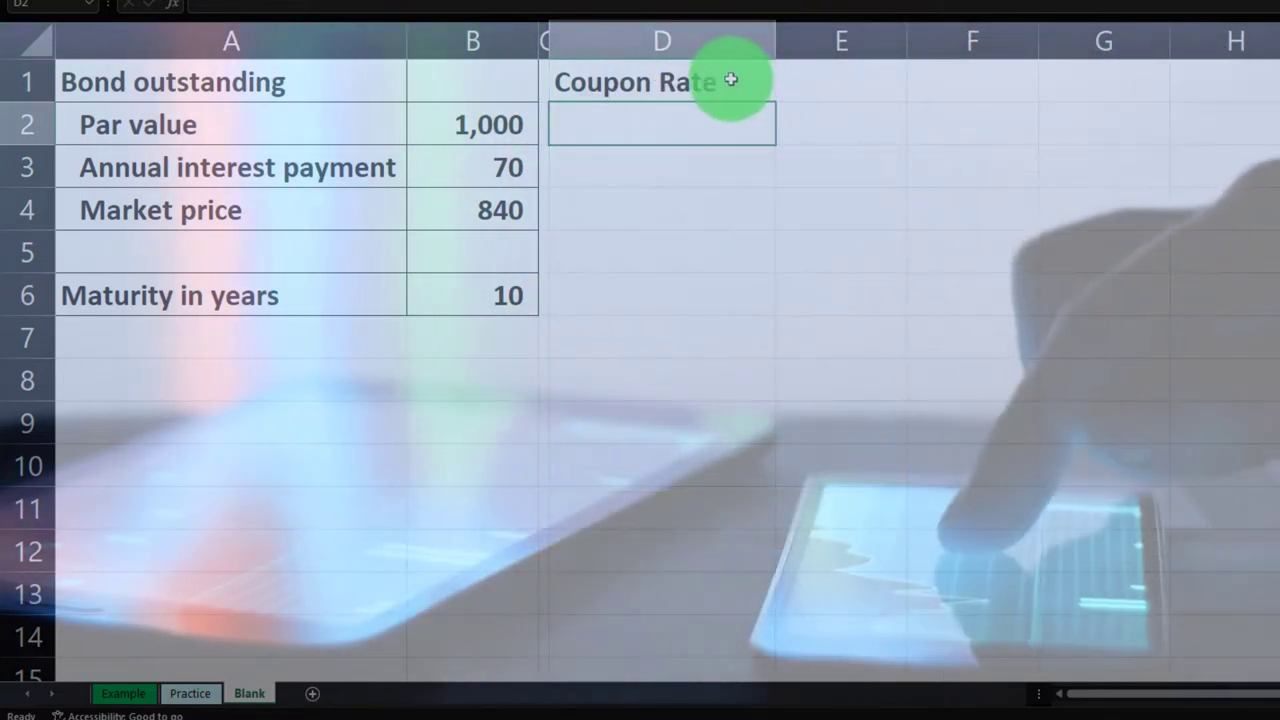
Step: Format the Coupon Rate header cells D1:E1 with a black fill and white font
left_click_drag(731, 80, 823, 80)
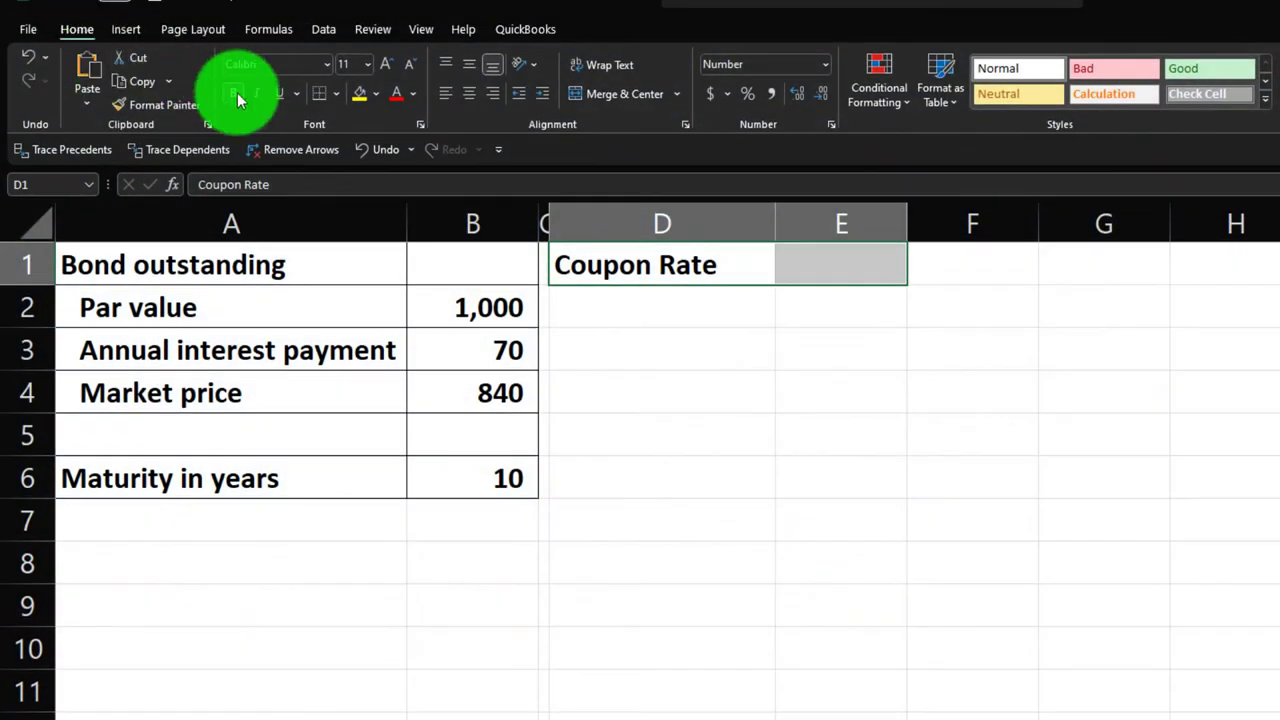
left_click(373, 98)
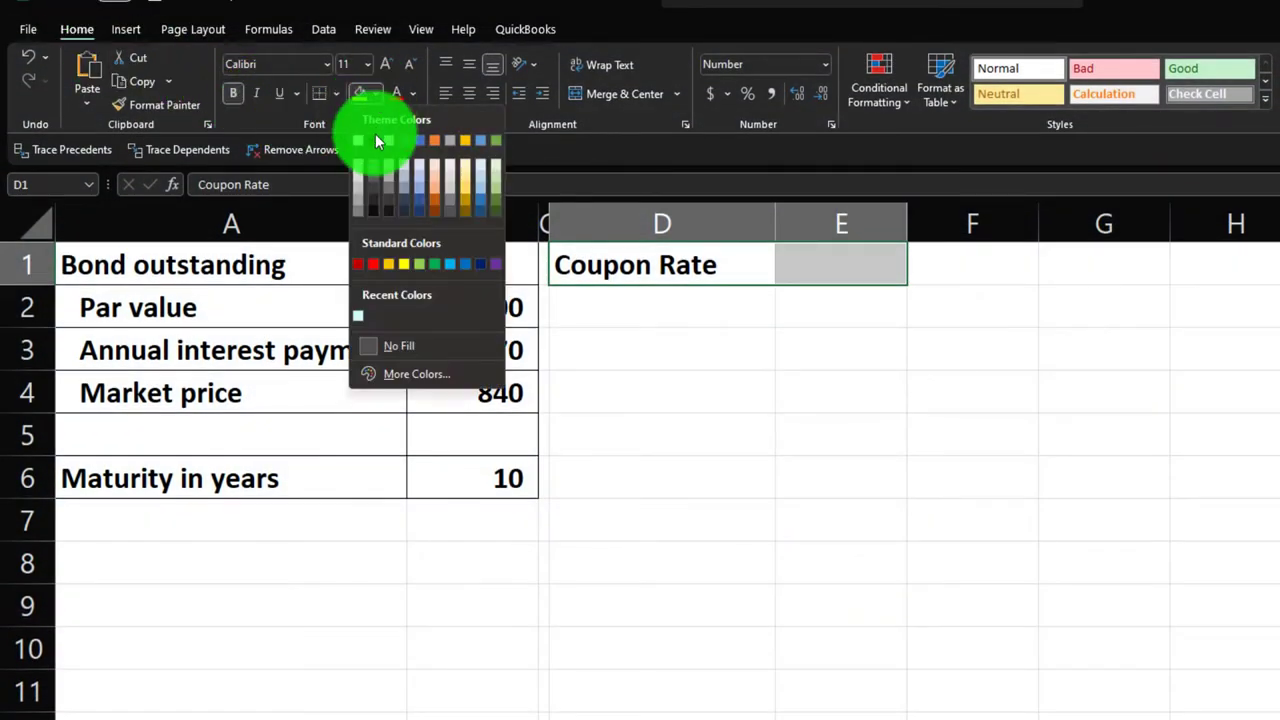
left_click(376, 141)
left_click(412, 94)
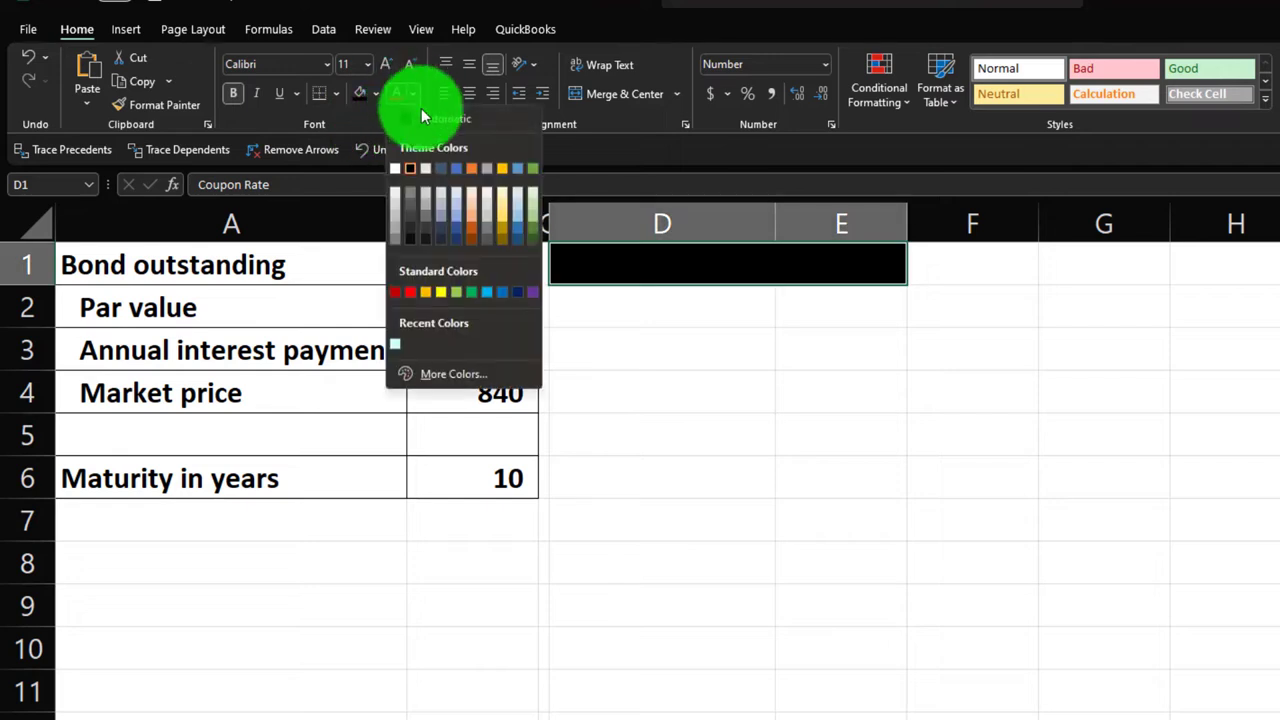
left_click(392, 164)
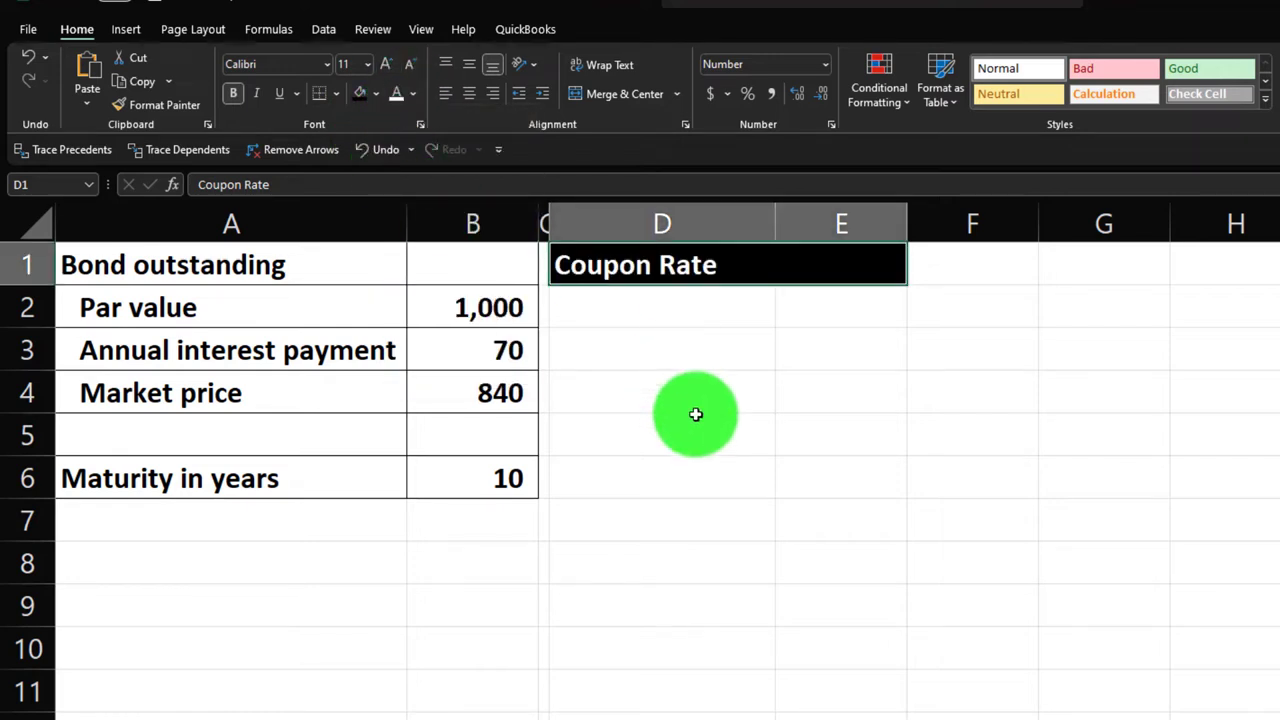
Step: Link cell D2 to the Annual interest payment label with =A3 and widen column D to fit the text
key("Down")
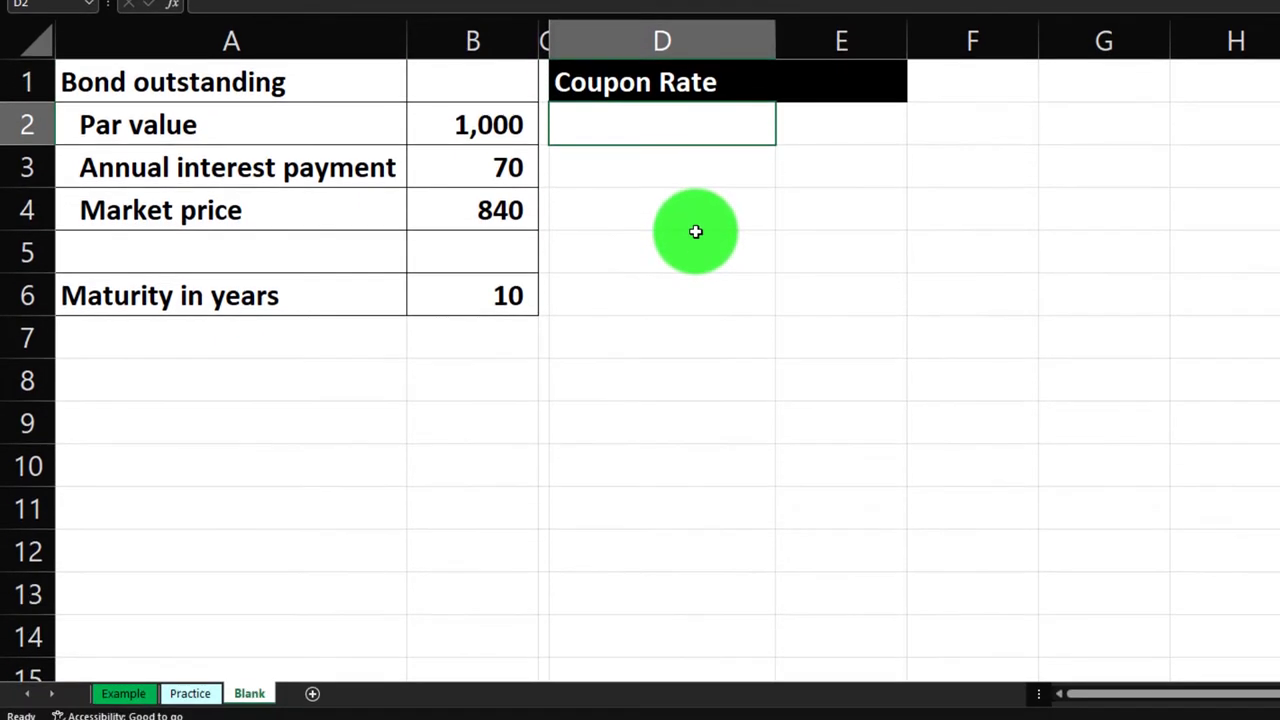
key("Left")
key("Down")
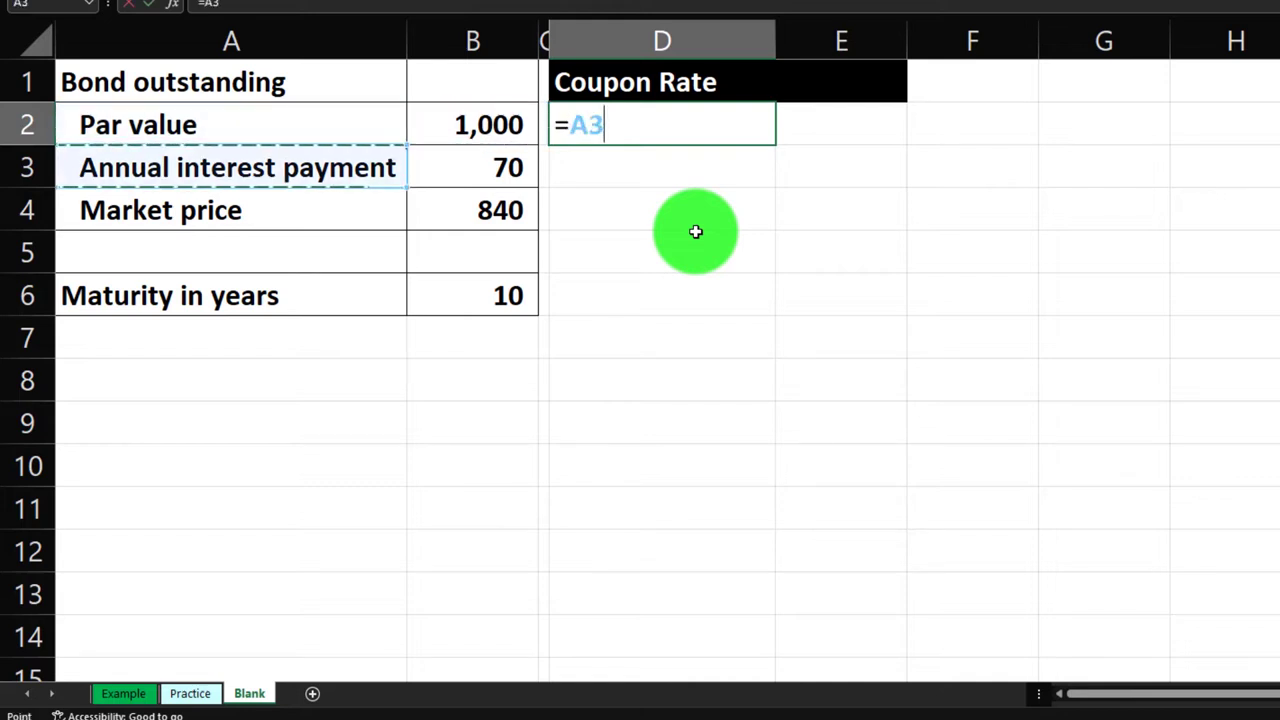
key("Tab")
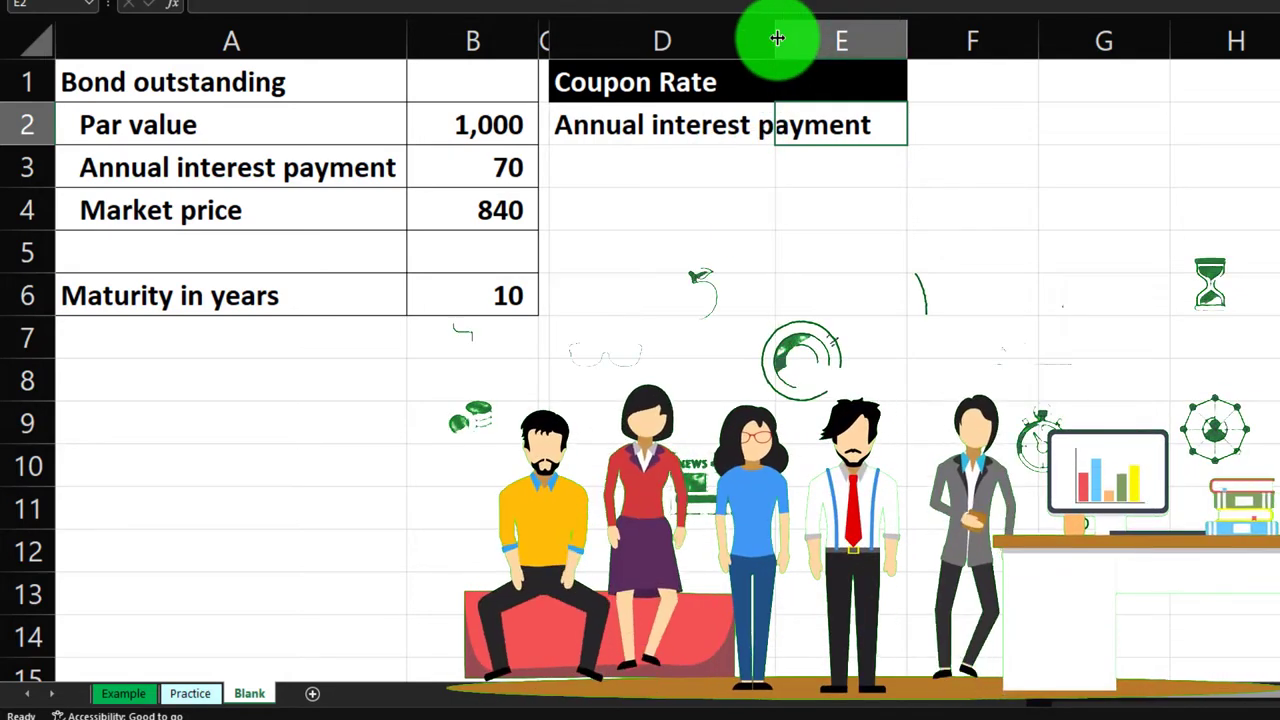
left_click_drag(780, 35, 897, 35)
Step: Link cell E2 to the annual interest payment amount with =B3
type("=")
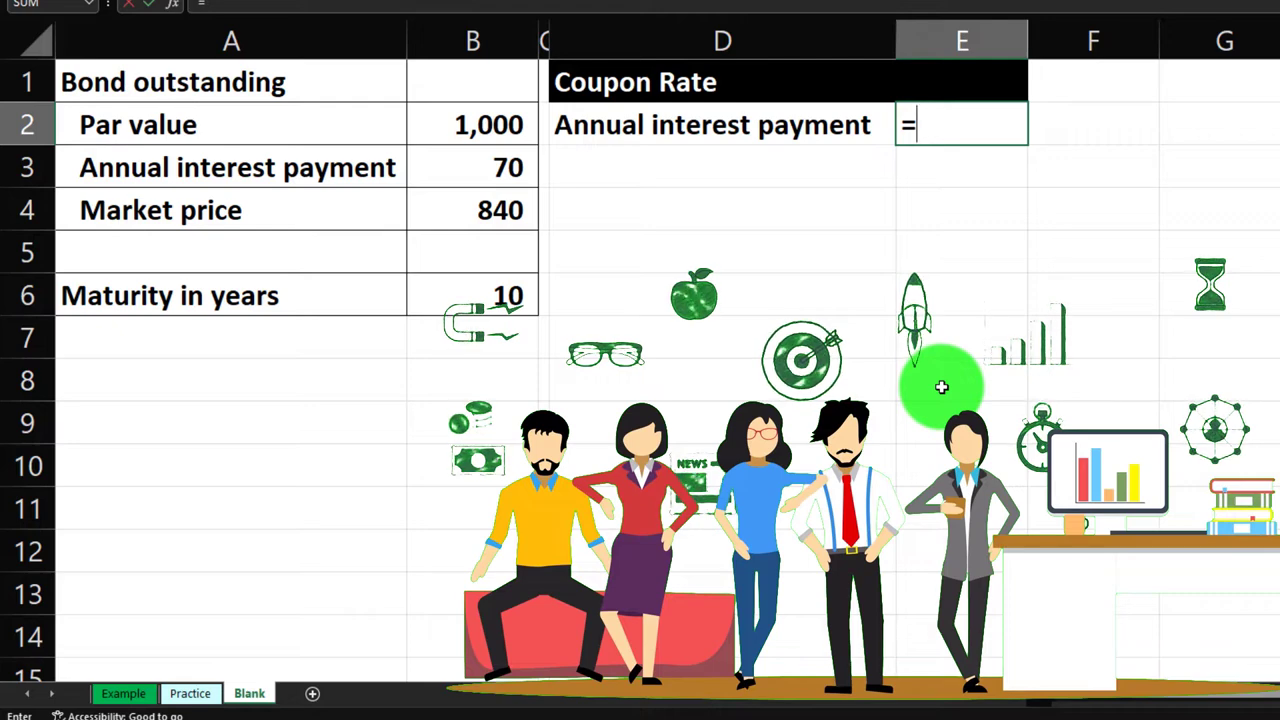
key("Down")
key("Left")
key("Left")
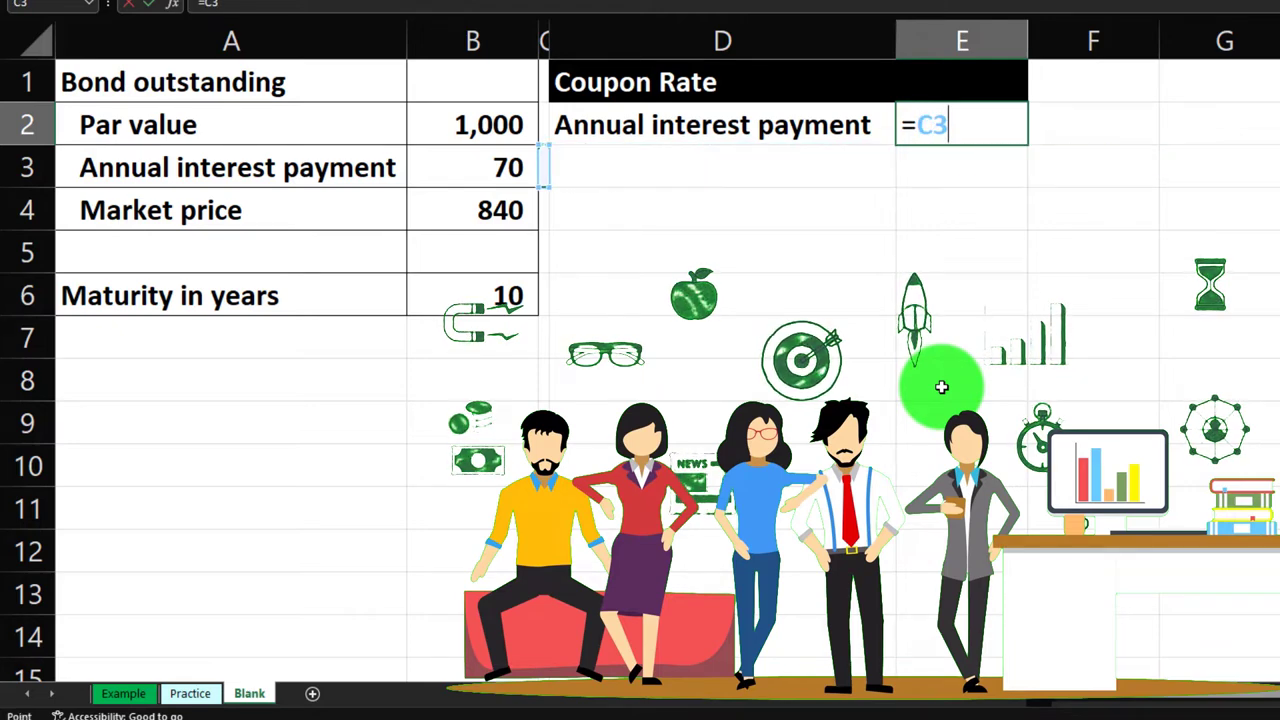
key("Left")
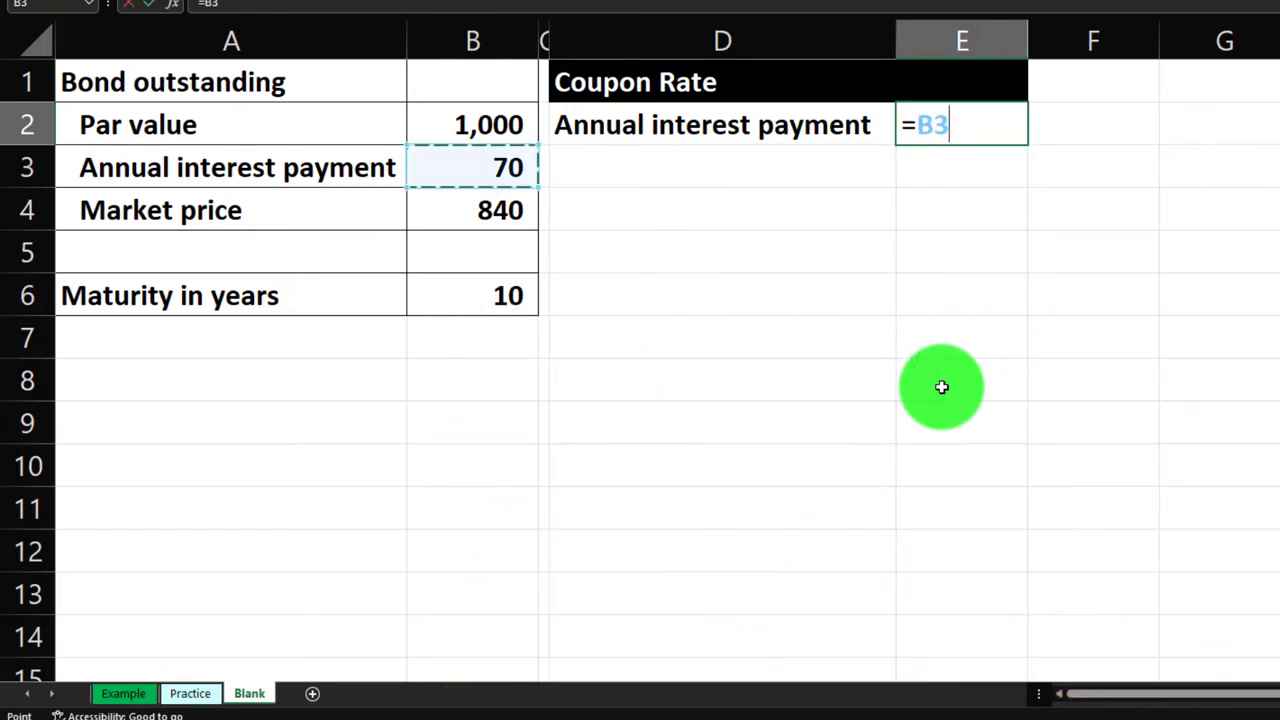
key("Return")
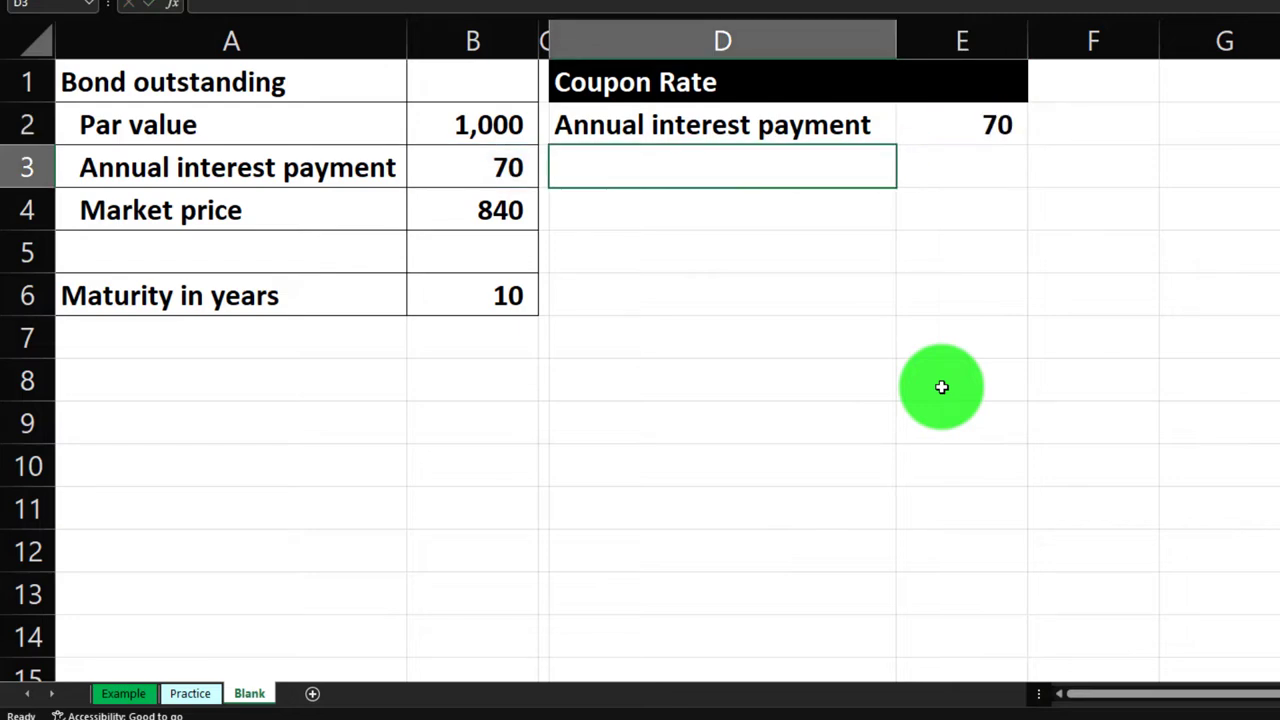
Step: Link cell D3 to the Par value label with =A2
type("=")
key("Left")
key("Left")
key("Left")
key("Up")
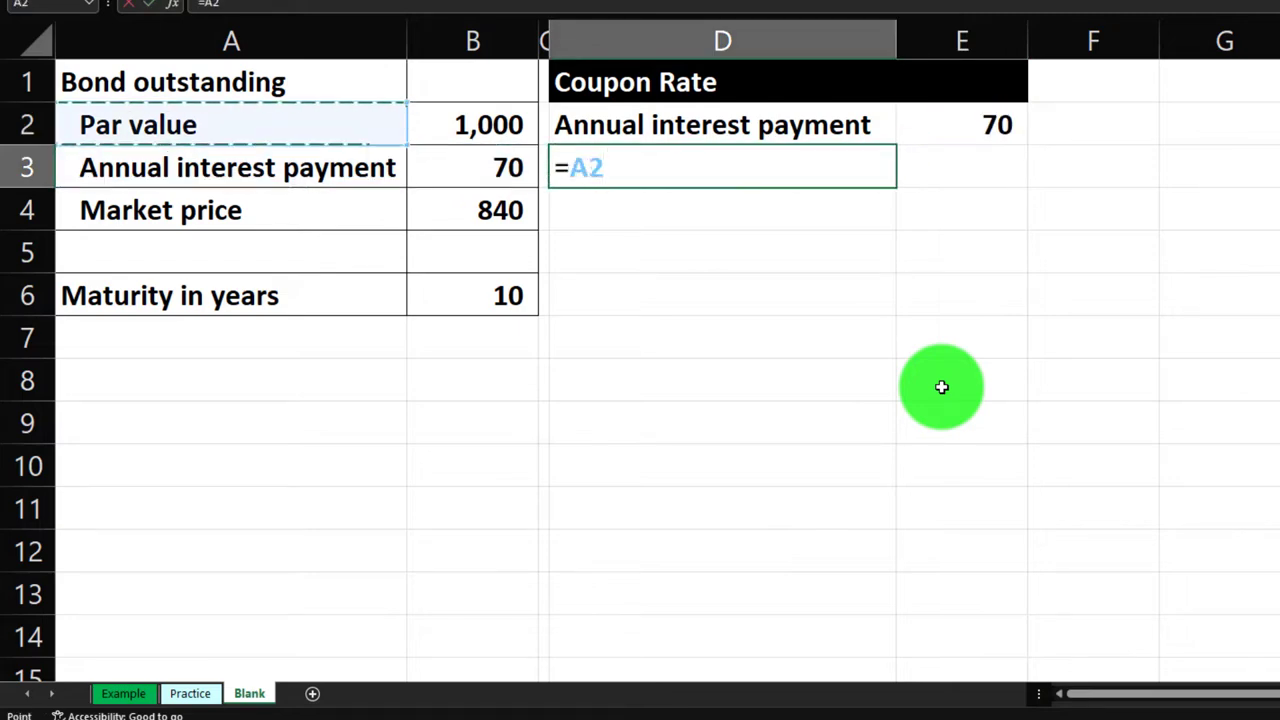
key("Tab")
Step: Link cell E3 to the par value amount with =B2 and underline it
type("=")
key("Left")
key("Left")
key("Left")
key("Up")
key("Return")
key("Up")
key("Right")
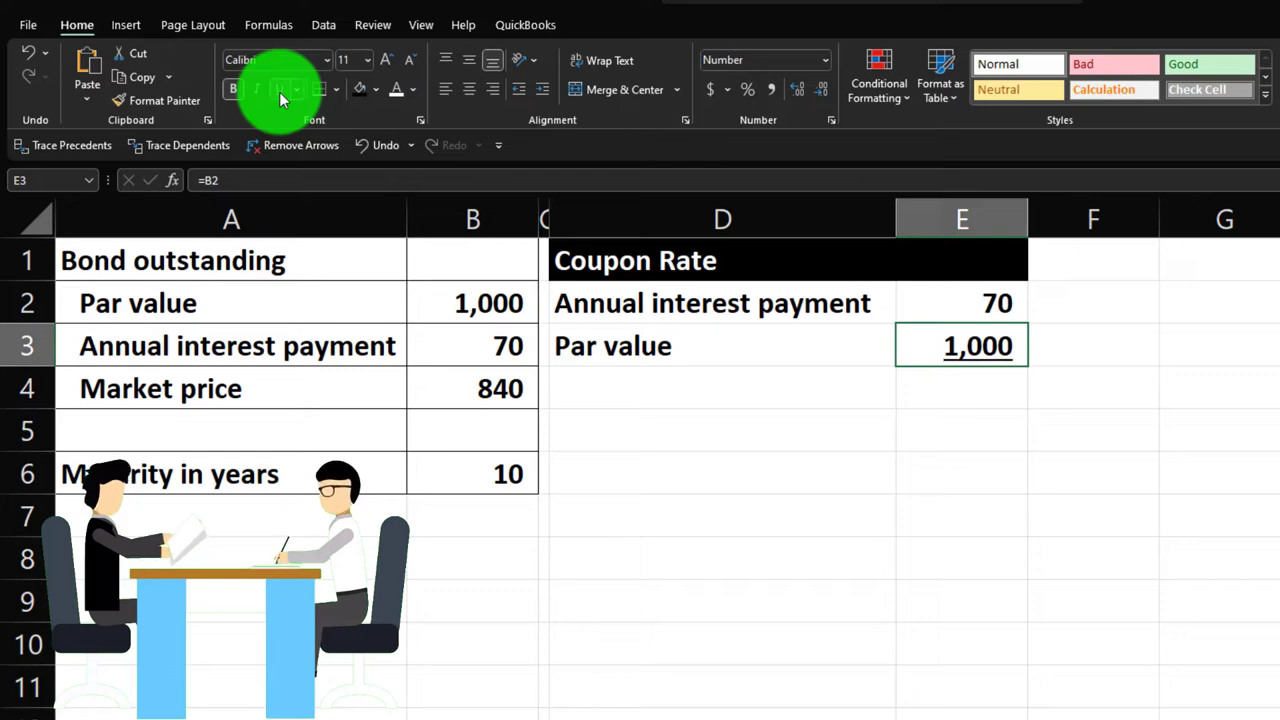
Step: Label cell D4 "Coupon rate" and calculate the rate in E4 with =E2/E3
key("Down")
key("Left")
type("Coupon")
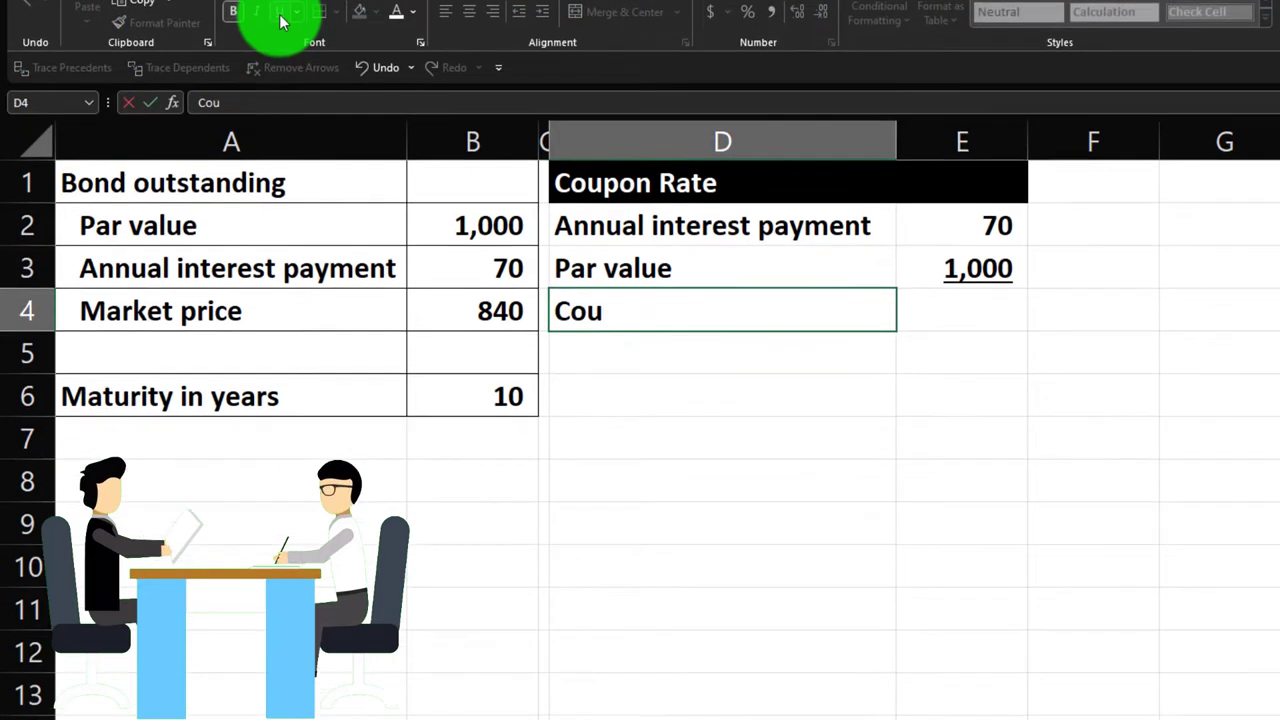
key("Right")
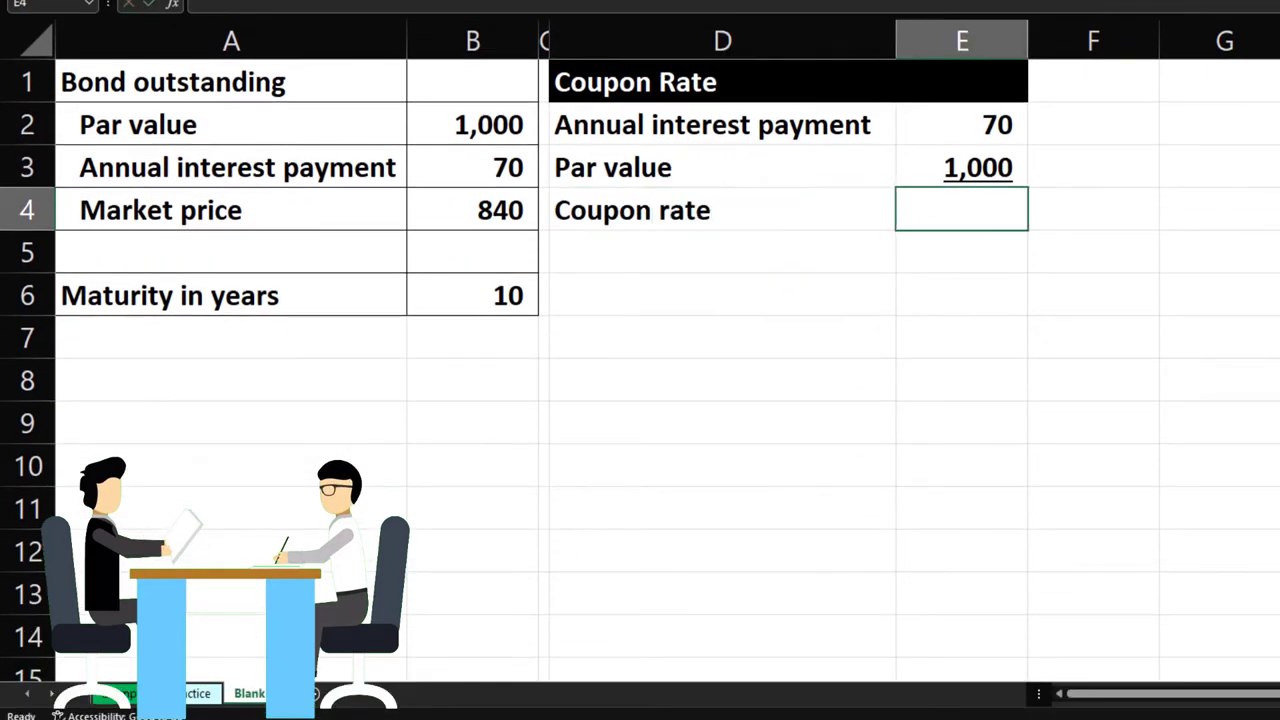
type("=")
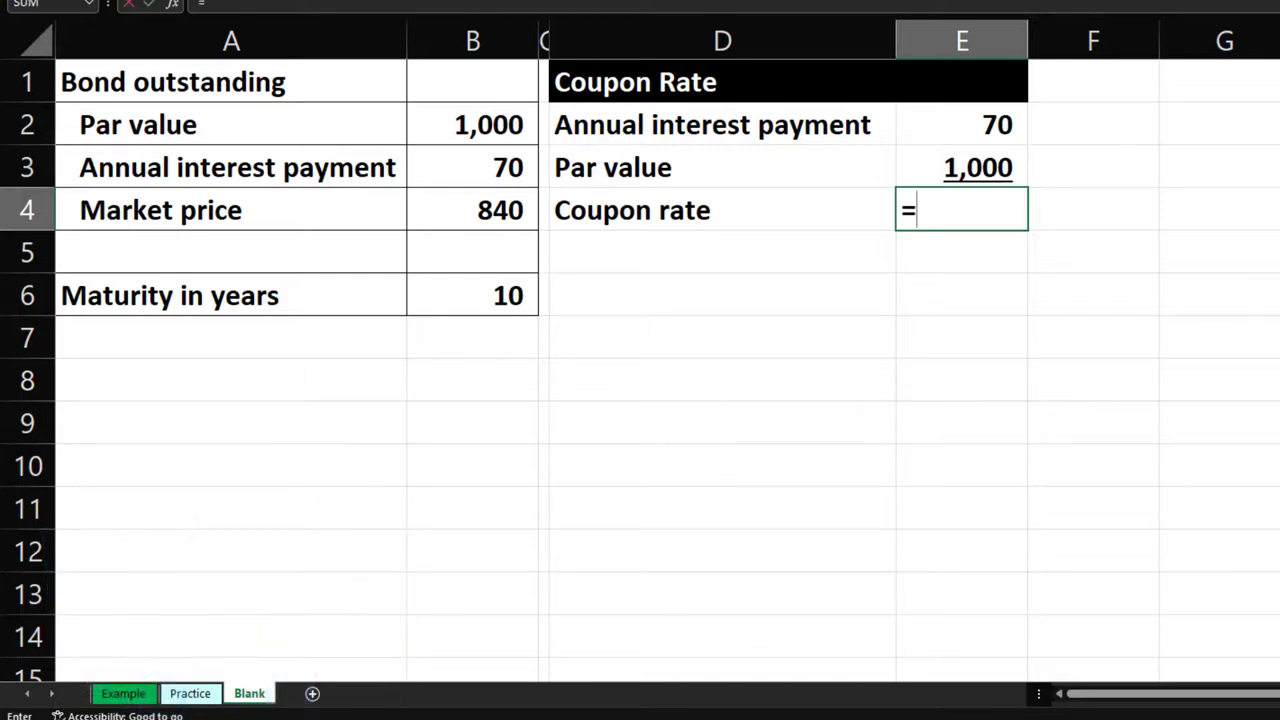
key("Up")
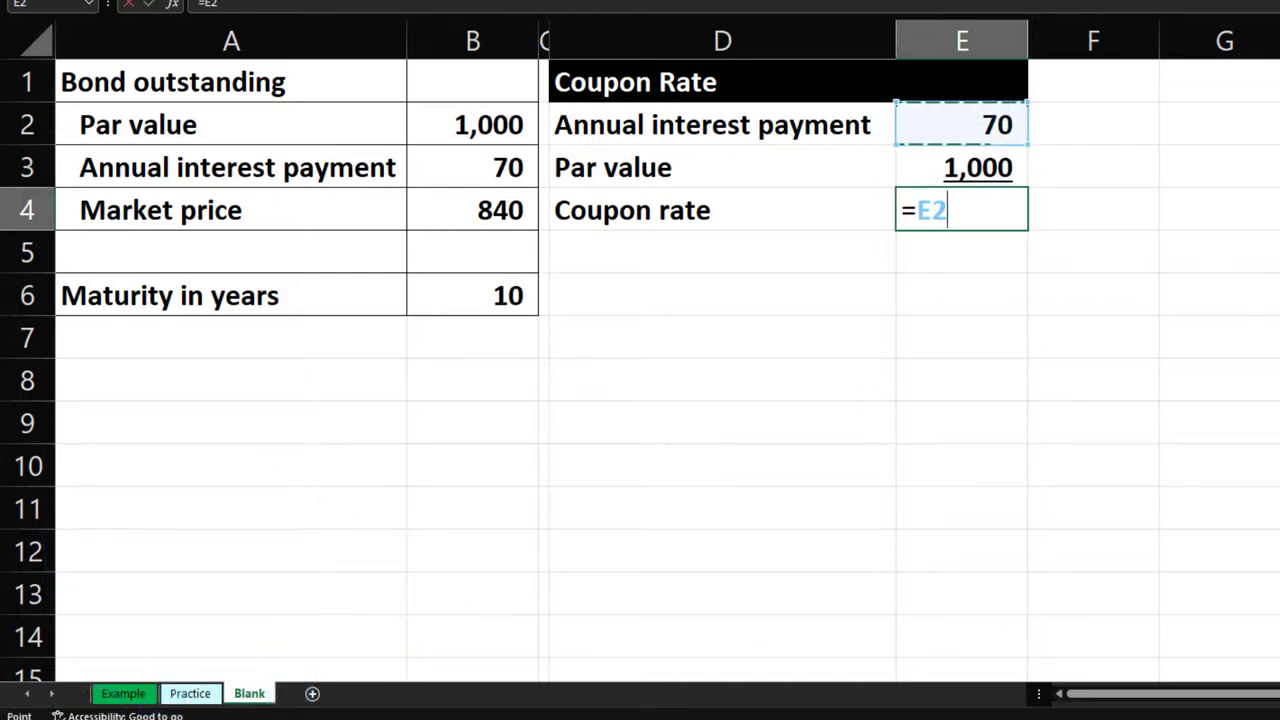
key("Return")
Step: Format the coupon rate in cell E4 as a percentage with two decimal places
left_click(961, 210)
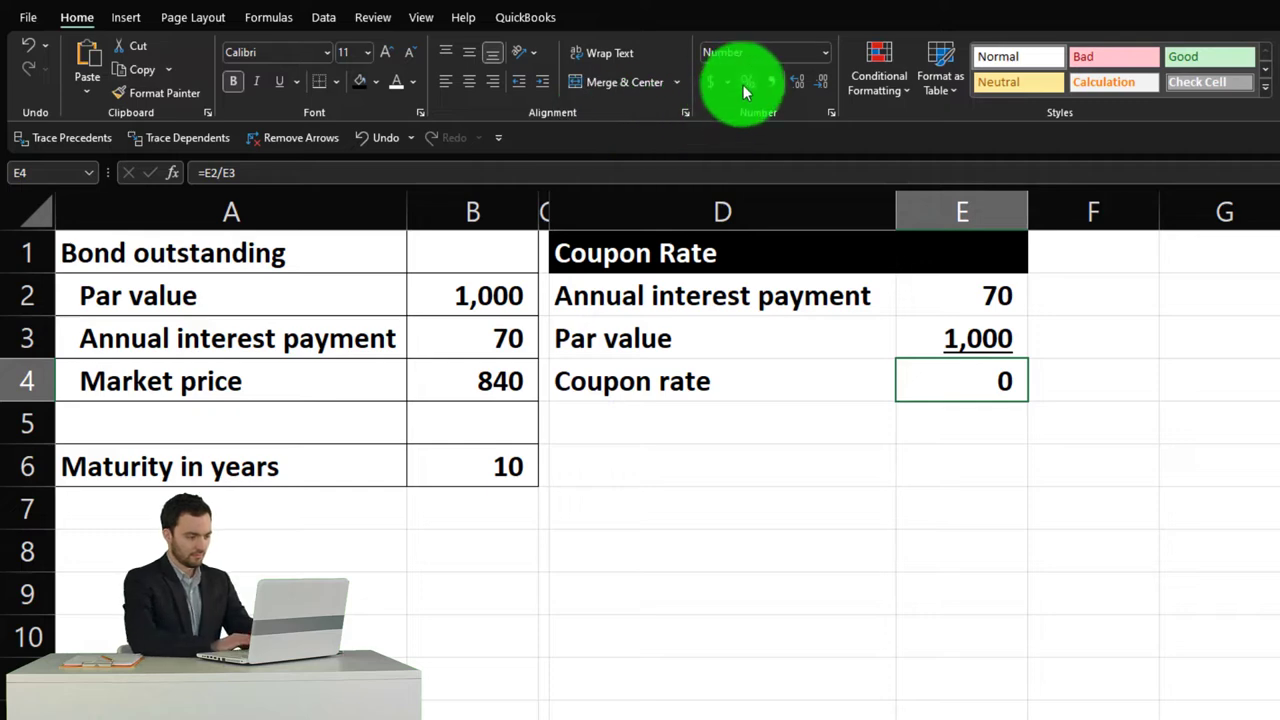
left_click(745, 84)
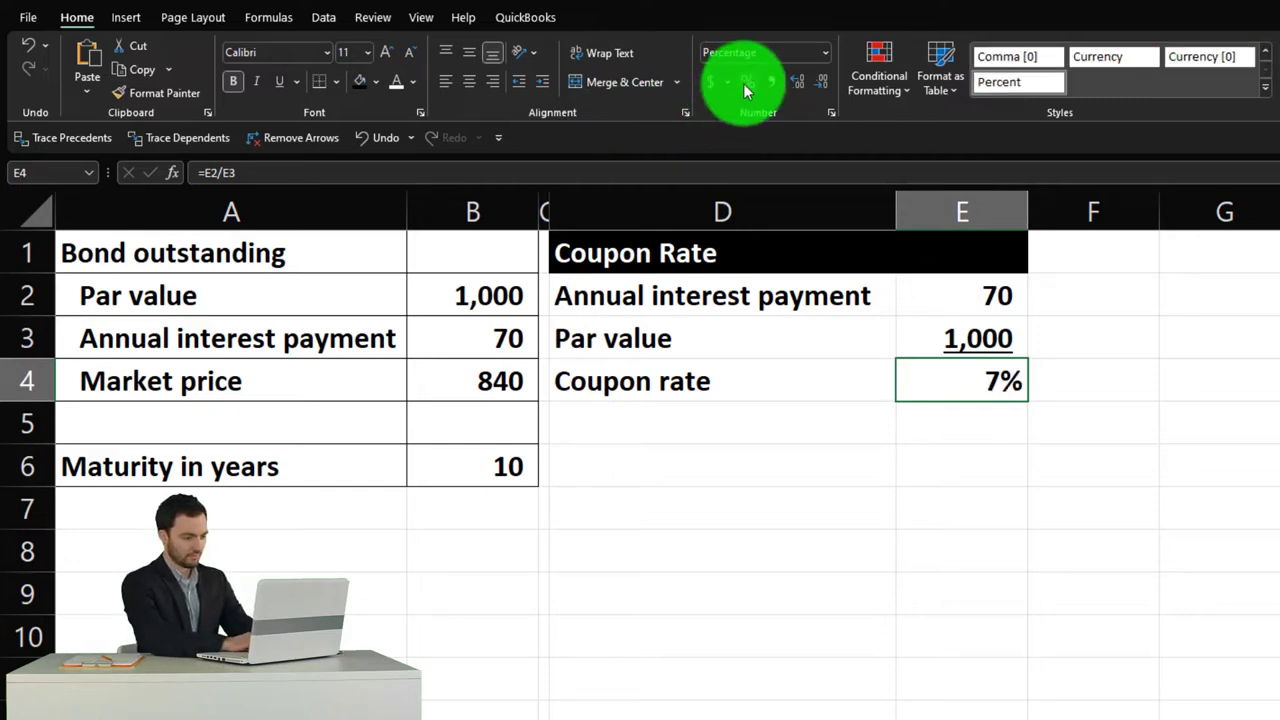
left_click(808, 86)
left_click(809, 90)
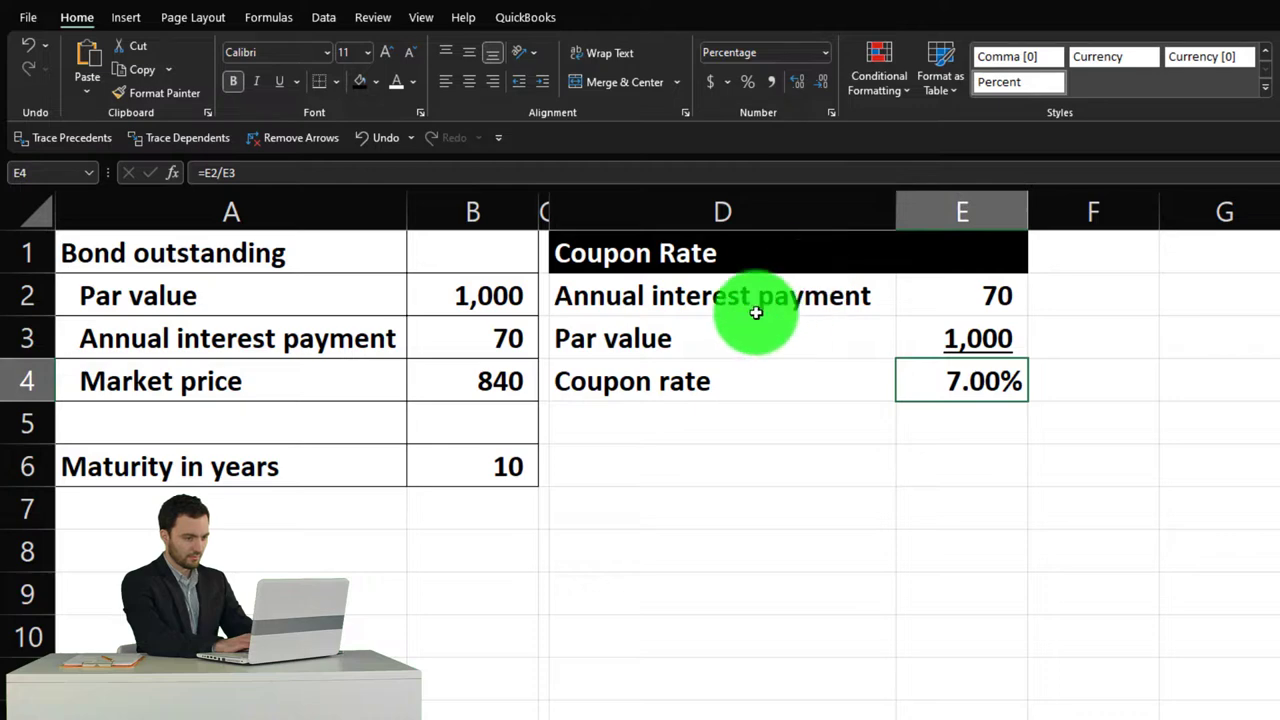
Step: Fill the coupon rate cells D2:E4 with light blue and apply borders to all of them
left_click_drag(749, 312, 915, 377)
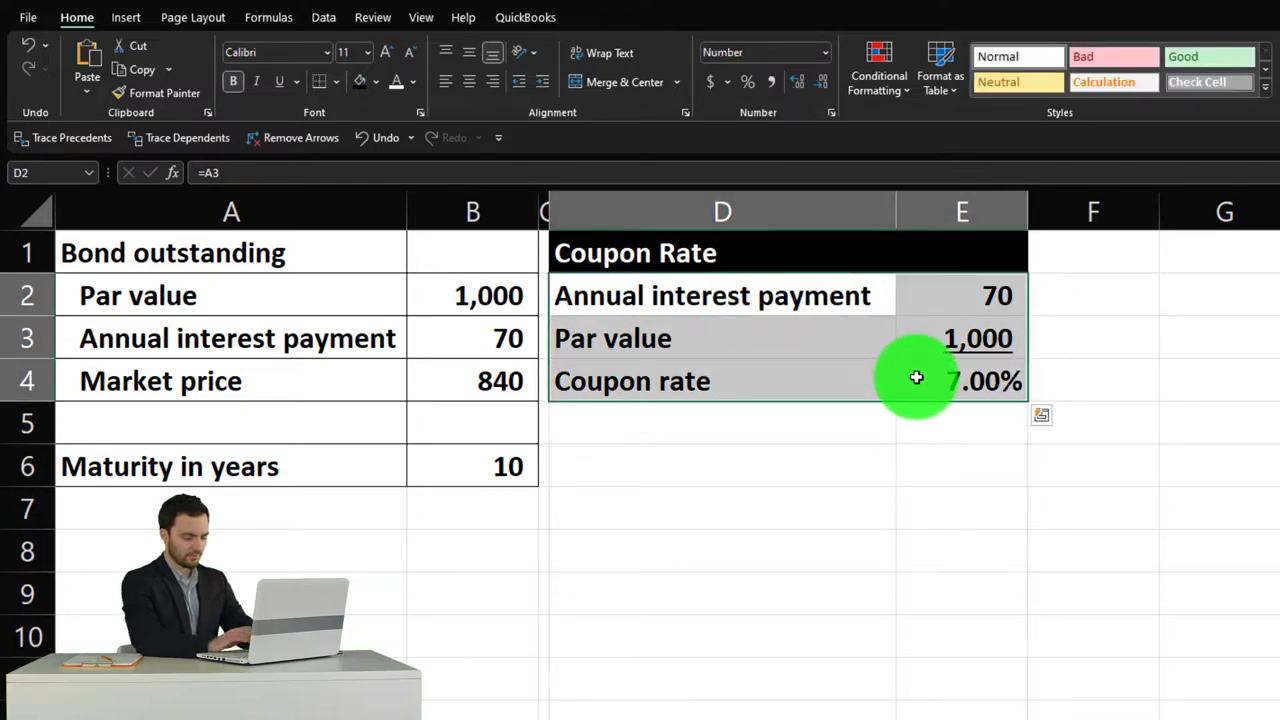
left_click(377, 84)
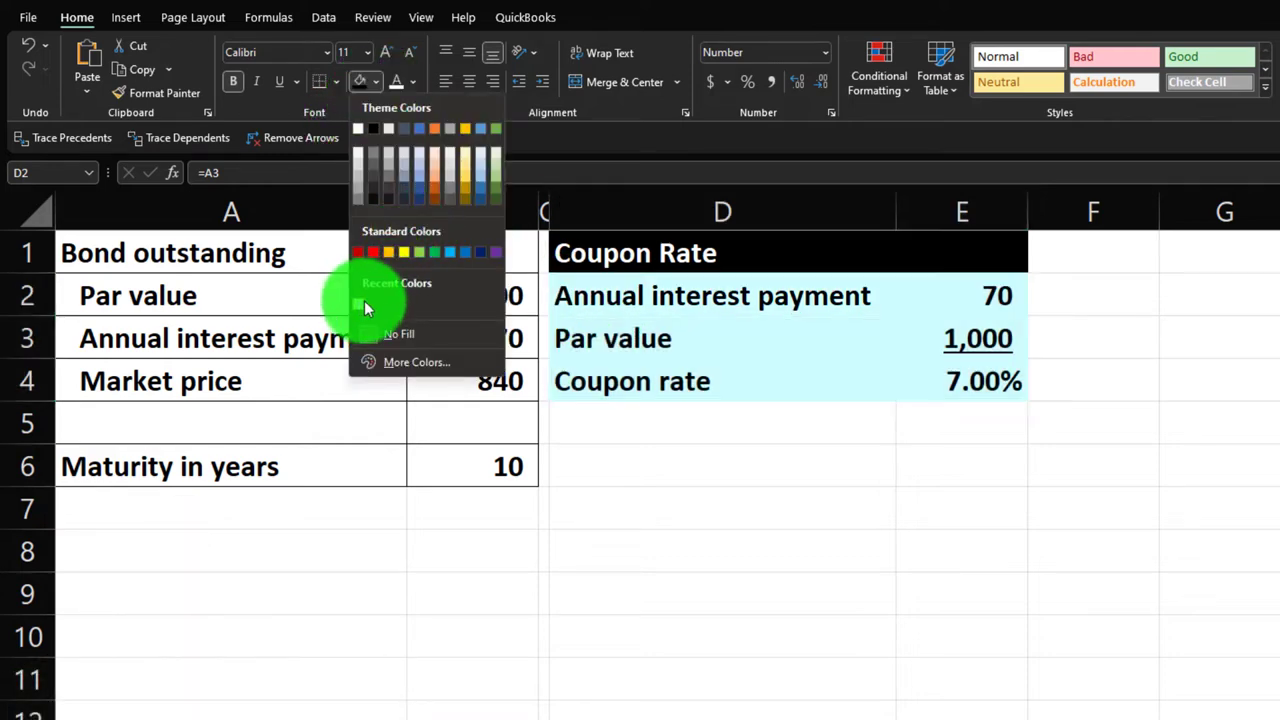
left_click(395, 364)
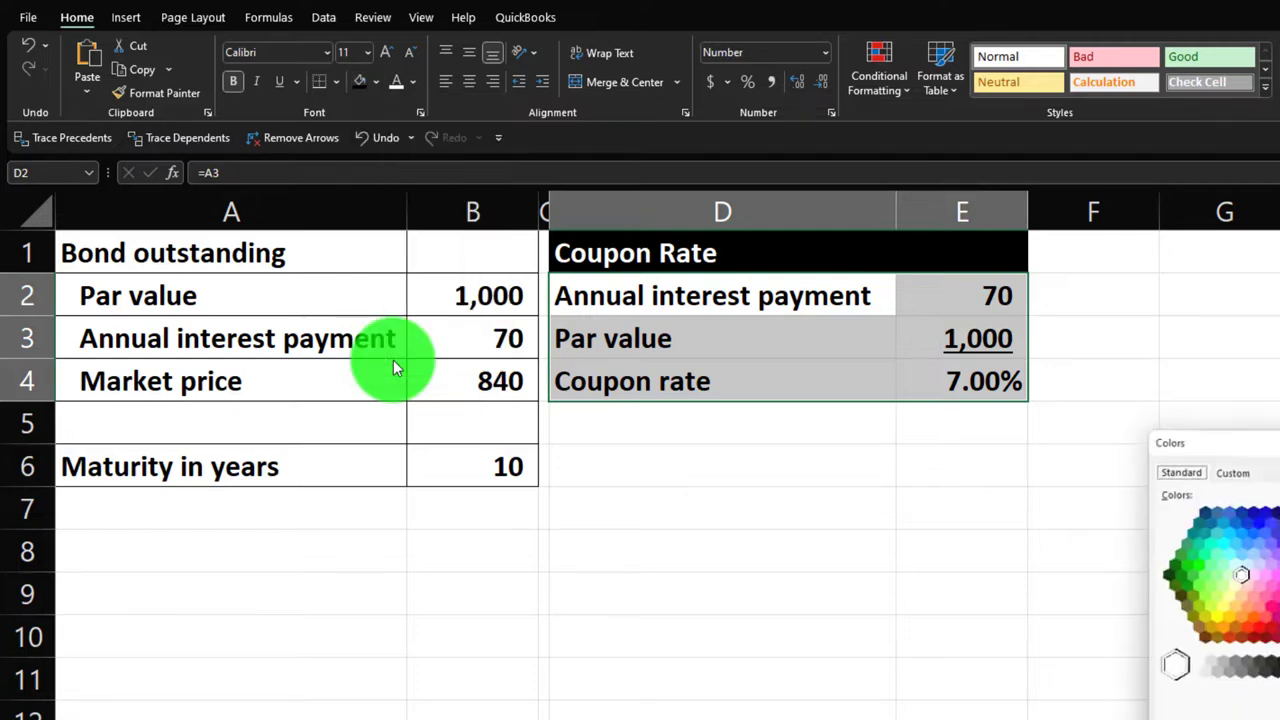
left_click_drag(1226, 445, 1203, 223)
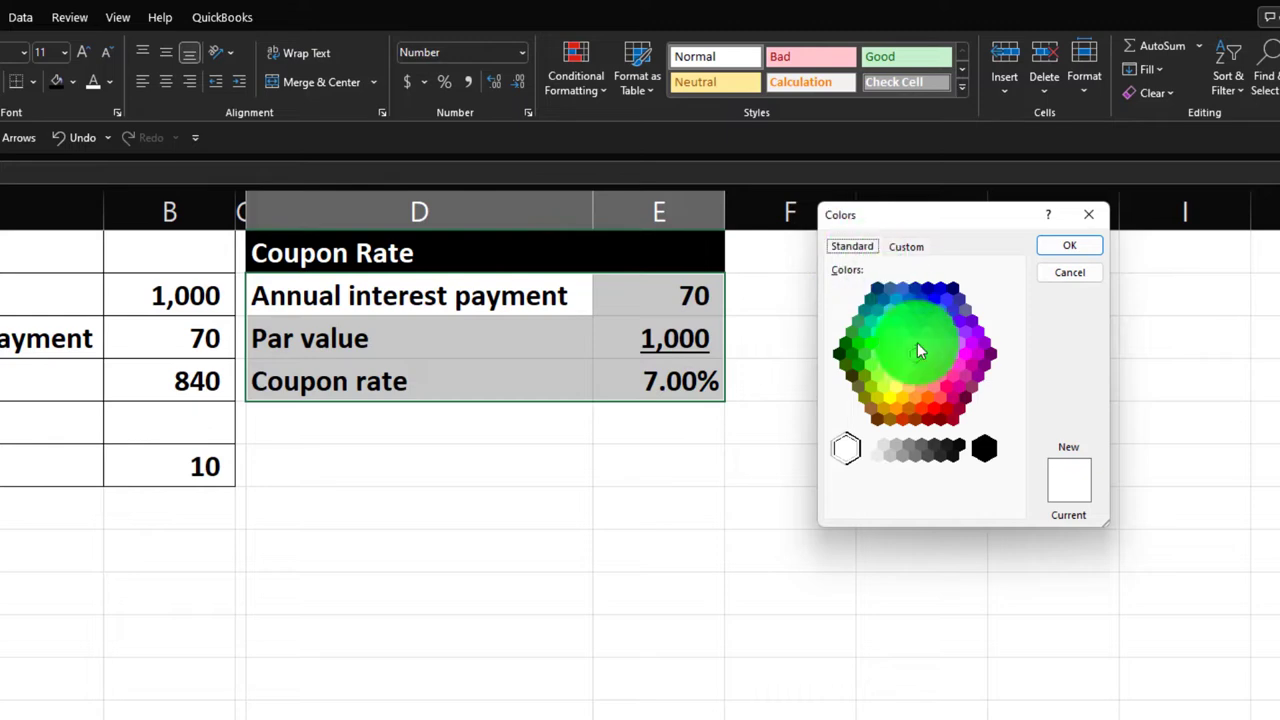
left_click(1044, 243)
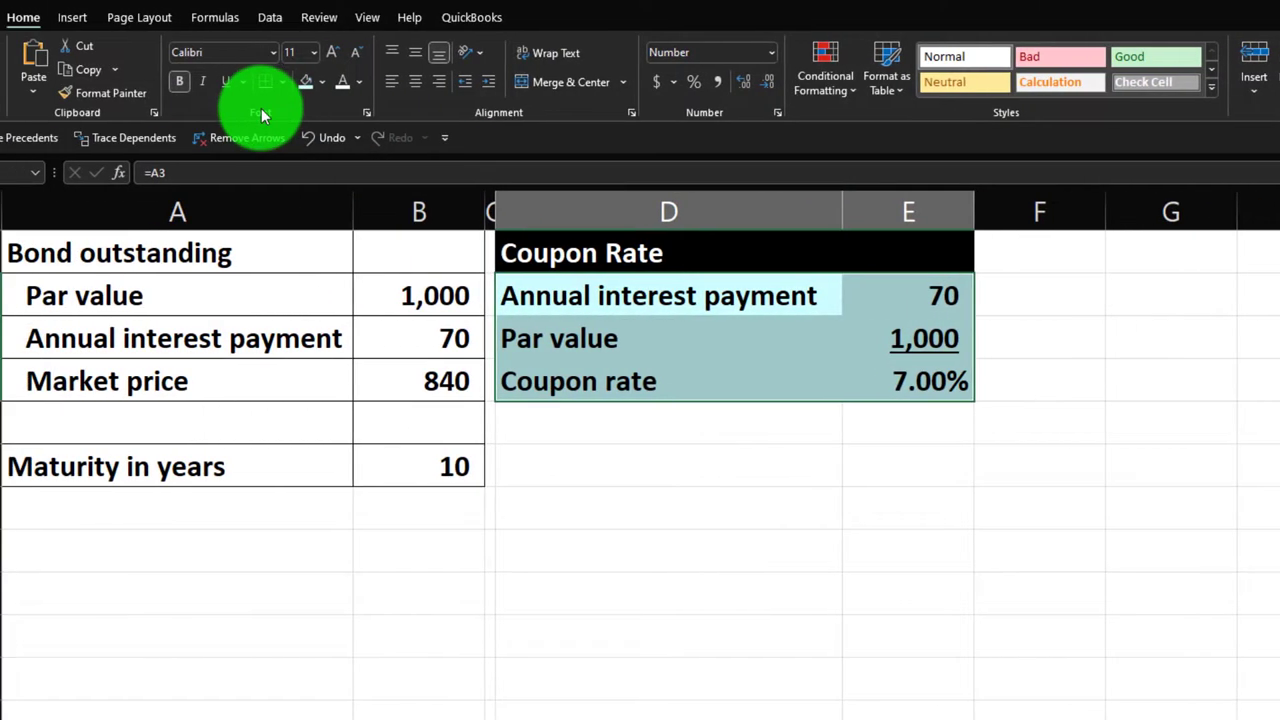
left_click(284, 82)
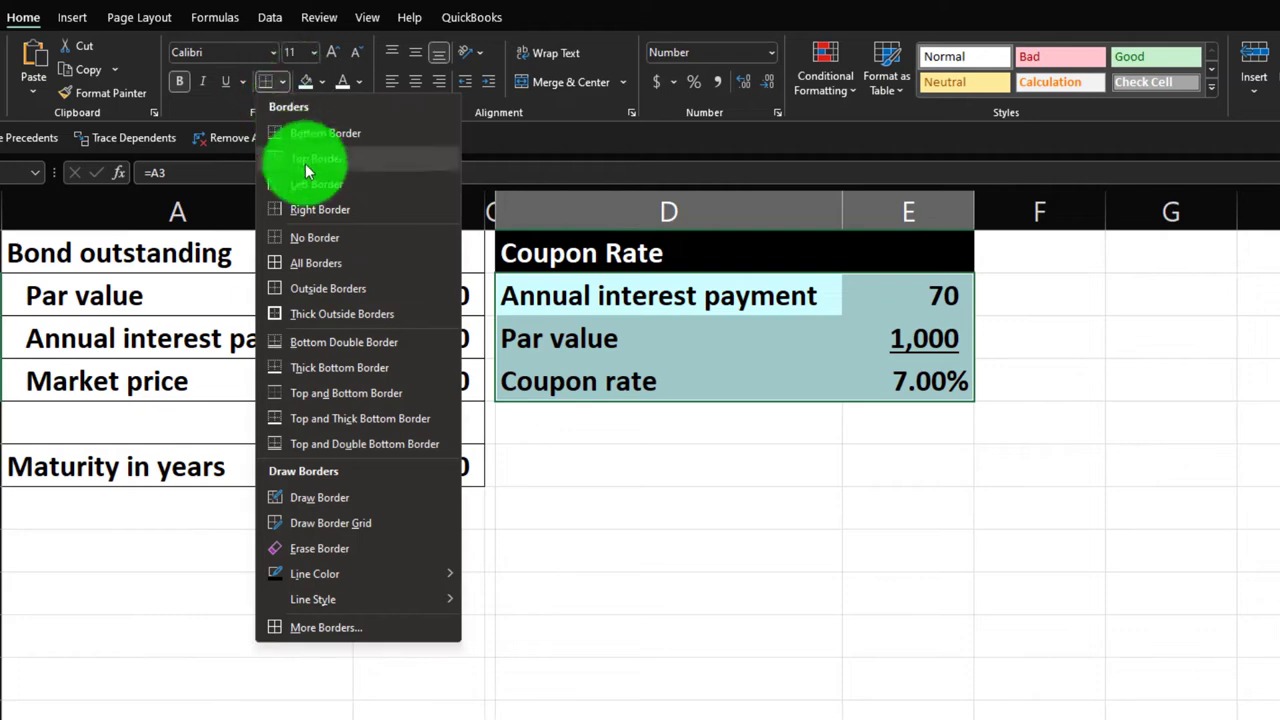
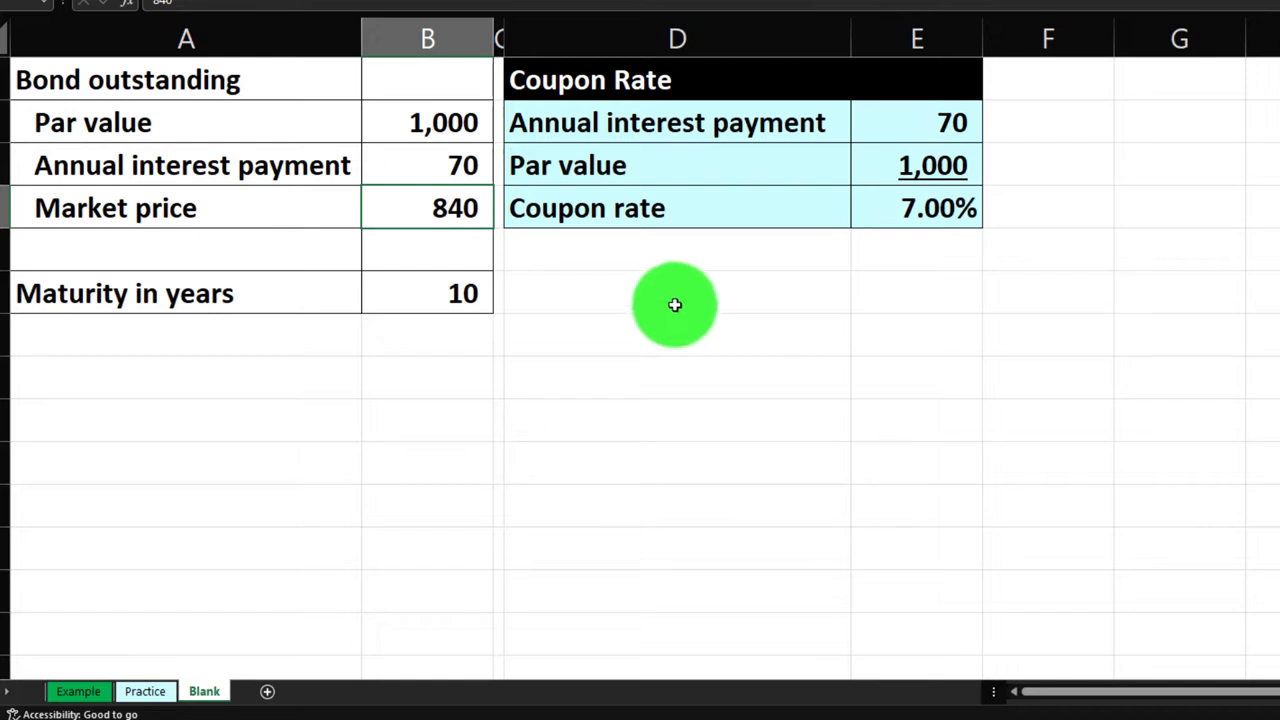
Step: Enter the heading "Current Yield" in cell D6
left_click(670, 300)
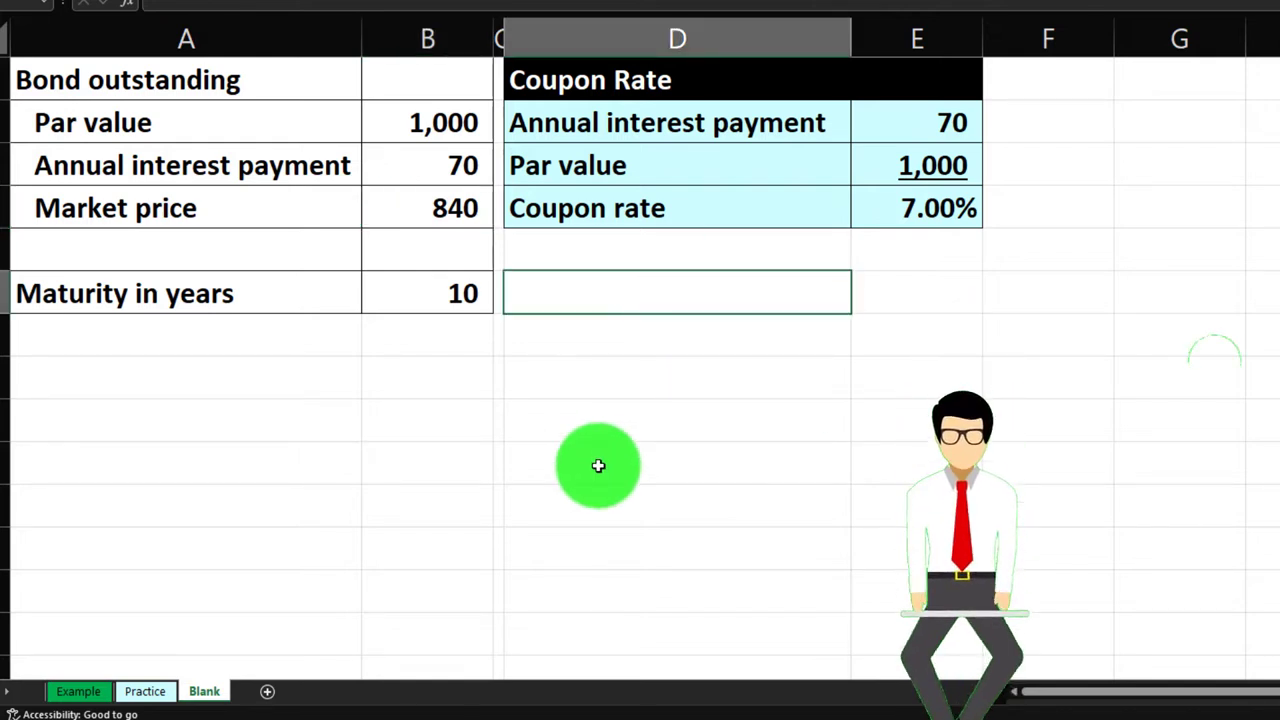
type("Current")
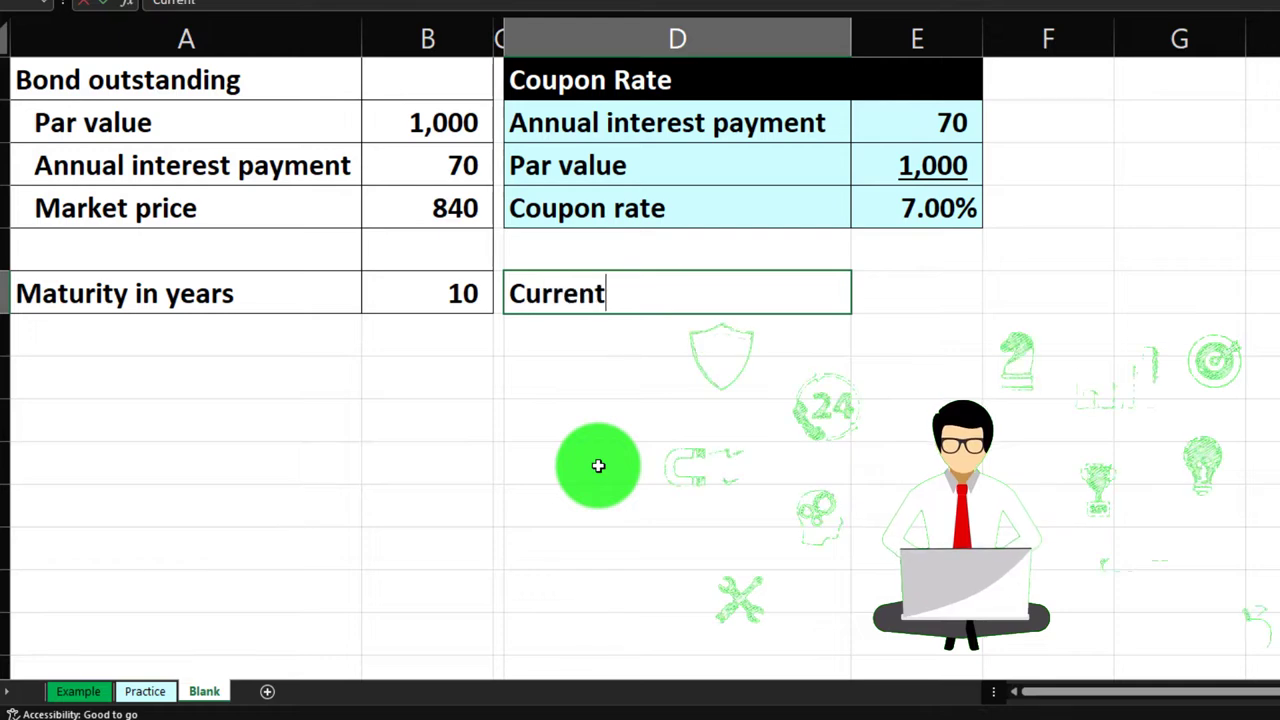
type(" Yield")
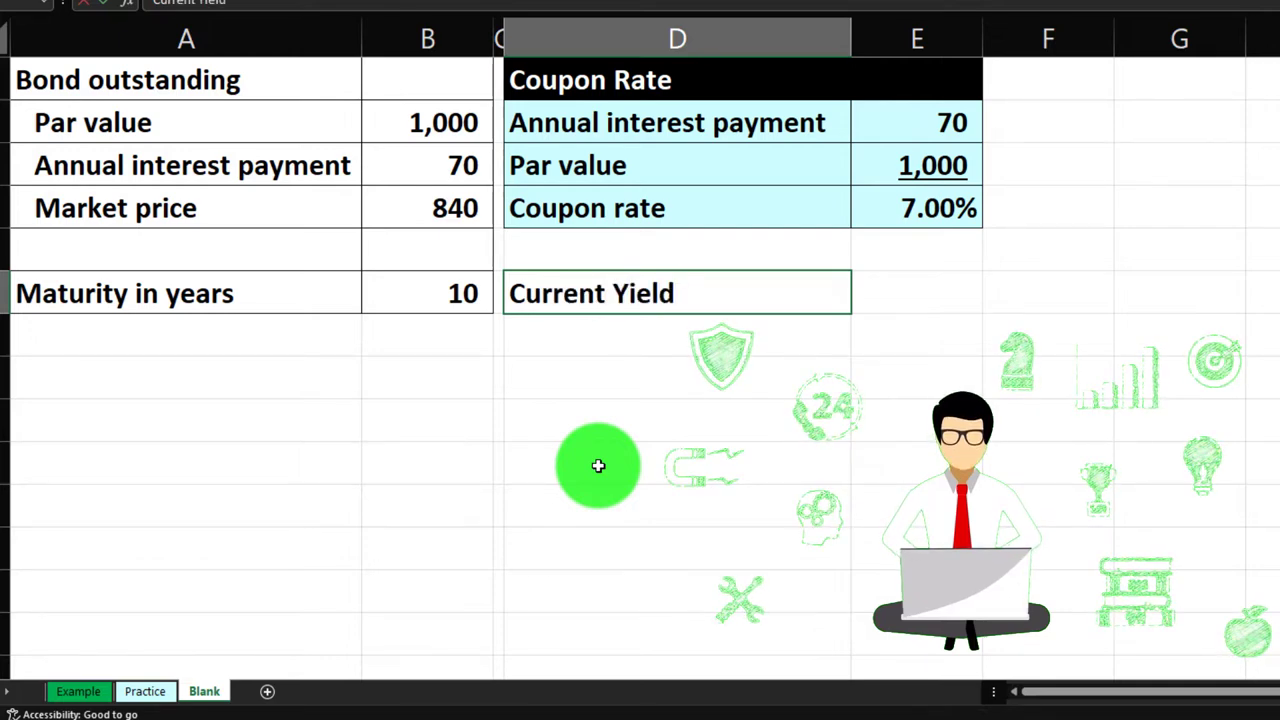
key("Return")
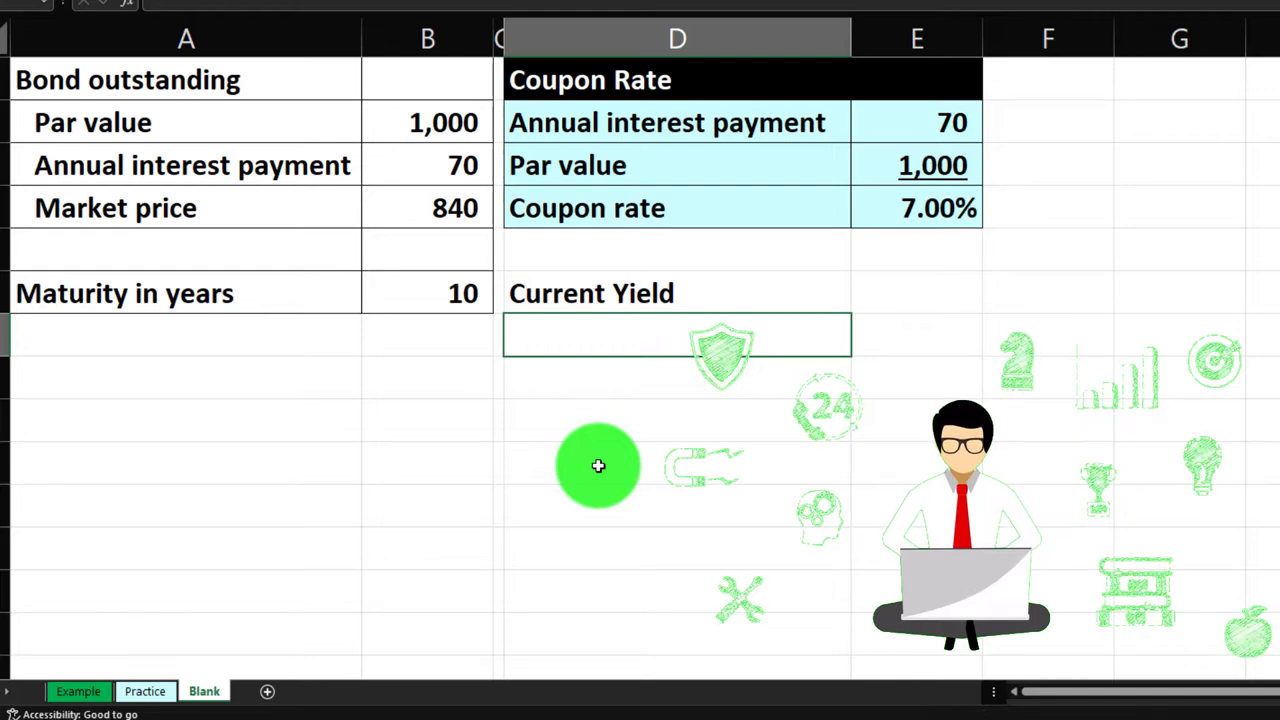
Step: Format the Current Yield header cells D6:E6 with a black fill and white font
left_click_drag(627, 301, 860, 293)
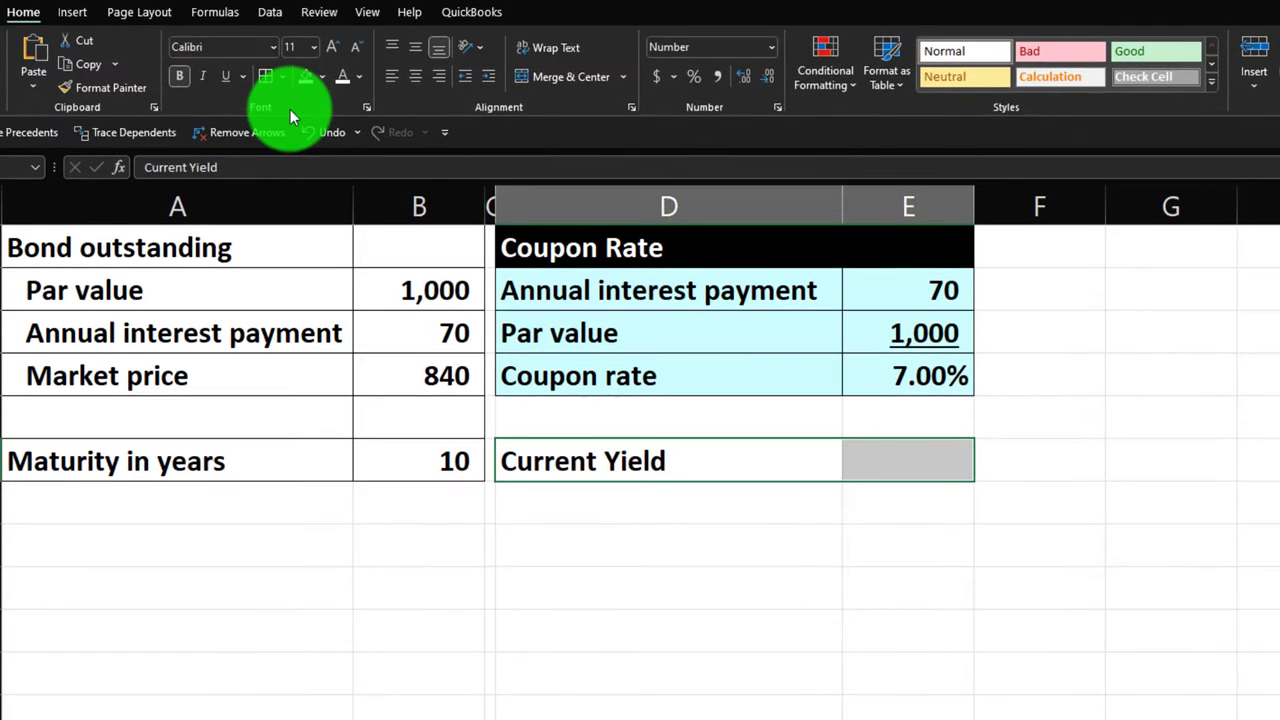
left_click(321, 77)
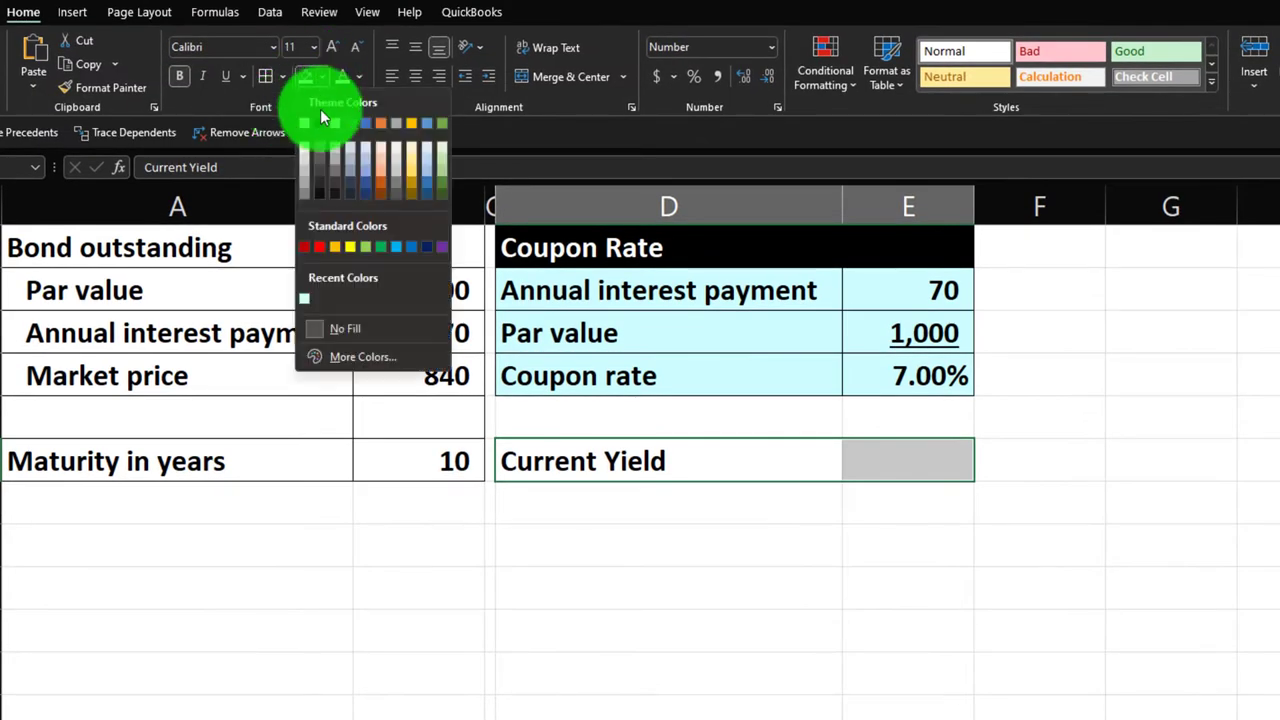
left_click(321, 124)
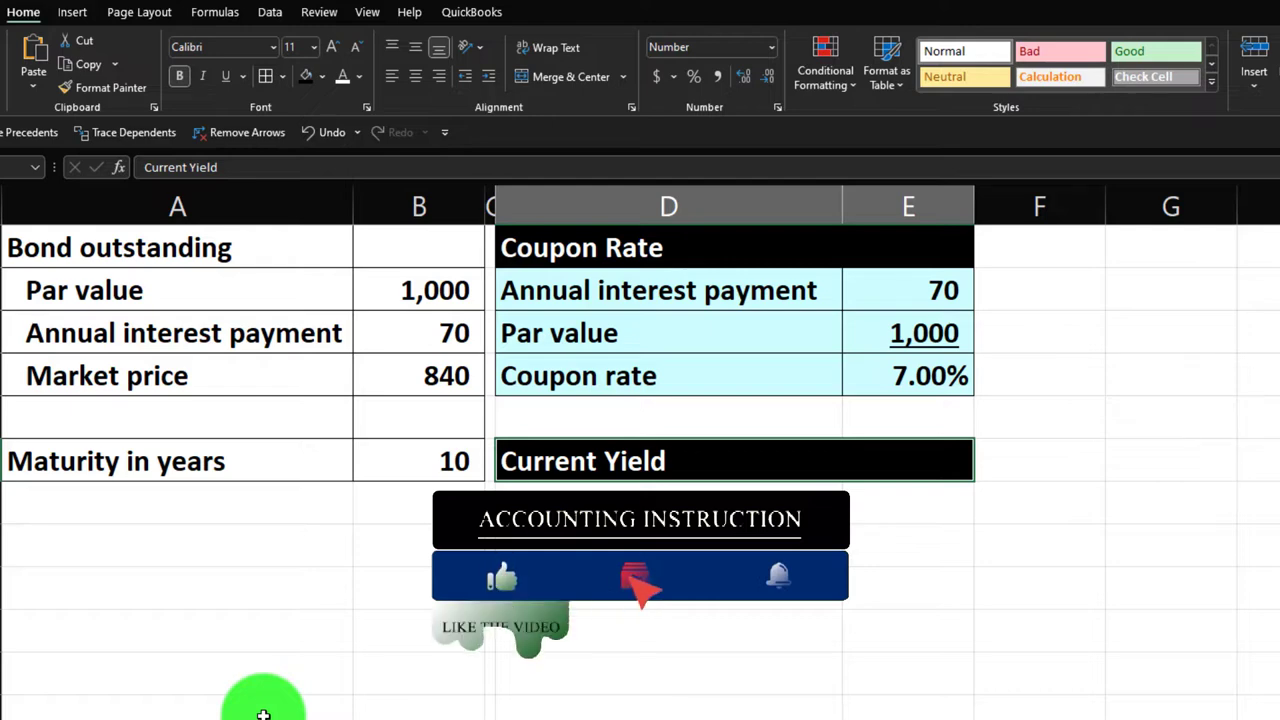
Step: Link cell D7 under Current Yield to the Annual interest payment label with =A3
key("Down")
type("=")
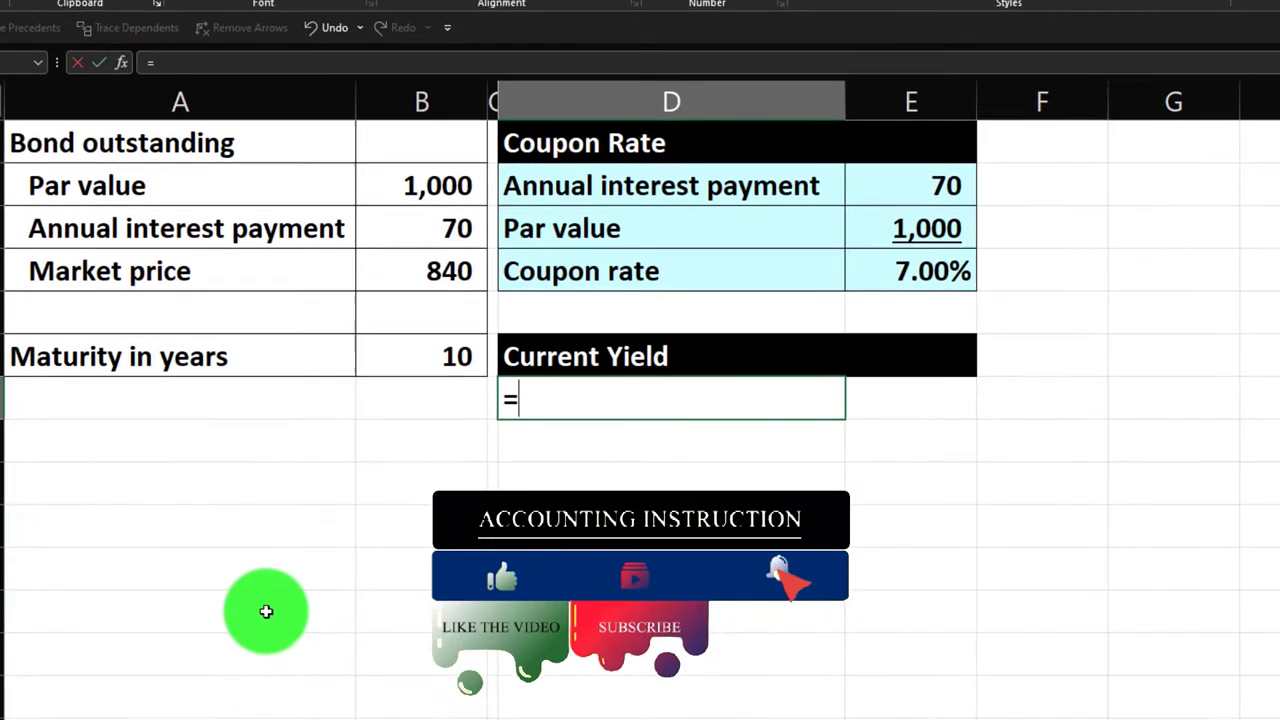
key("Left")
key("Left")
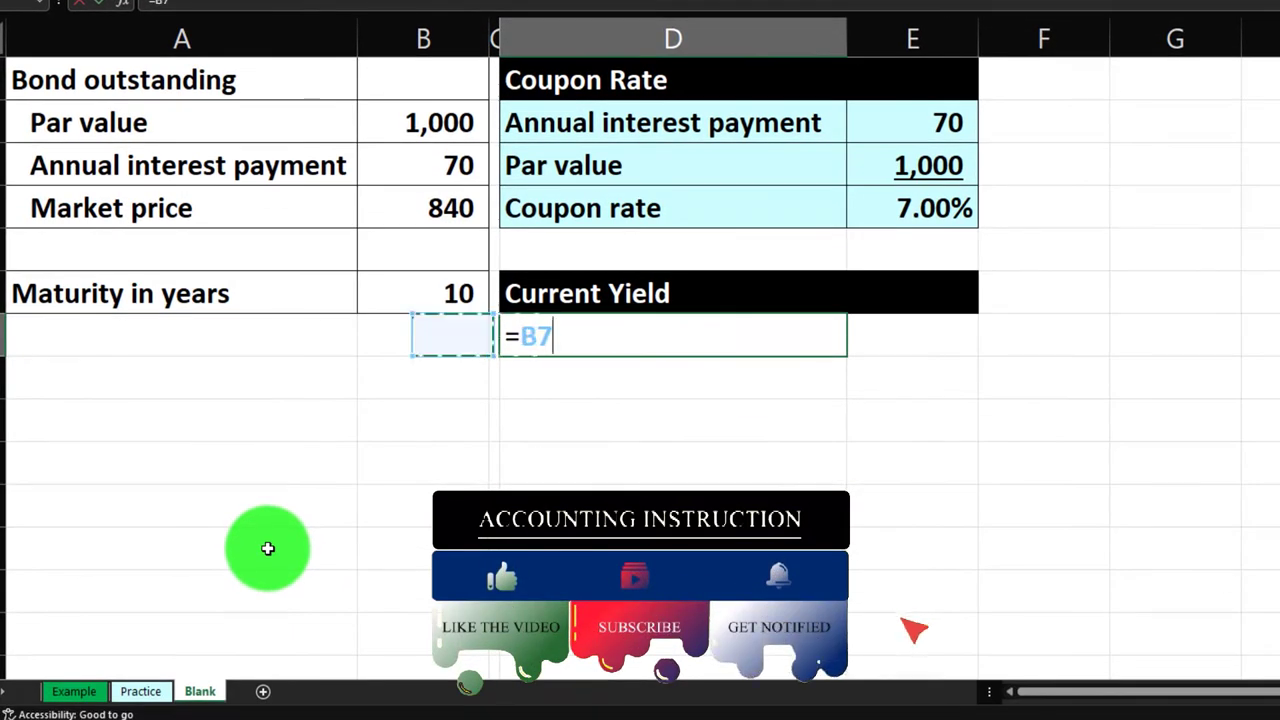
key("Left")
key("Up")
key("Up")
key("Up")
key("Up")
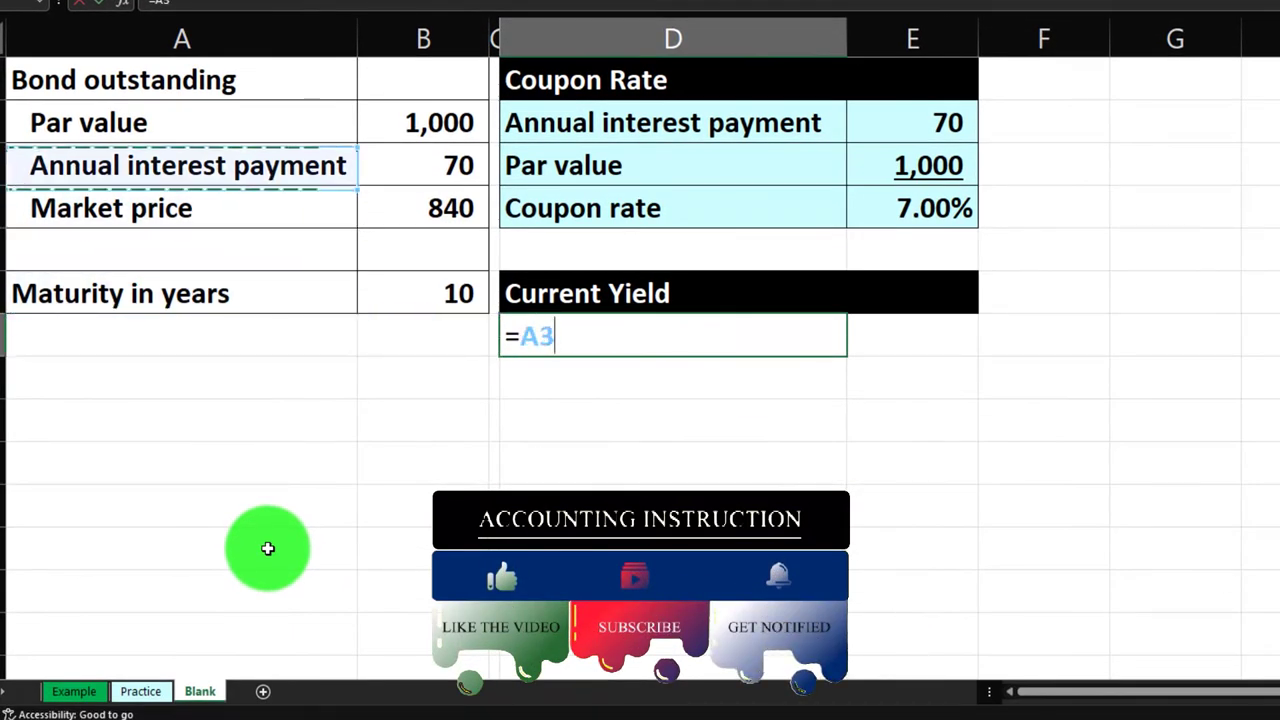
key("Tab")
Step: Link cell E7 to the annual interest payment amount in B3
type("=")
key("Left")
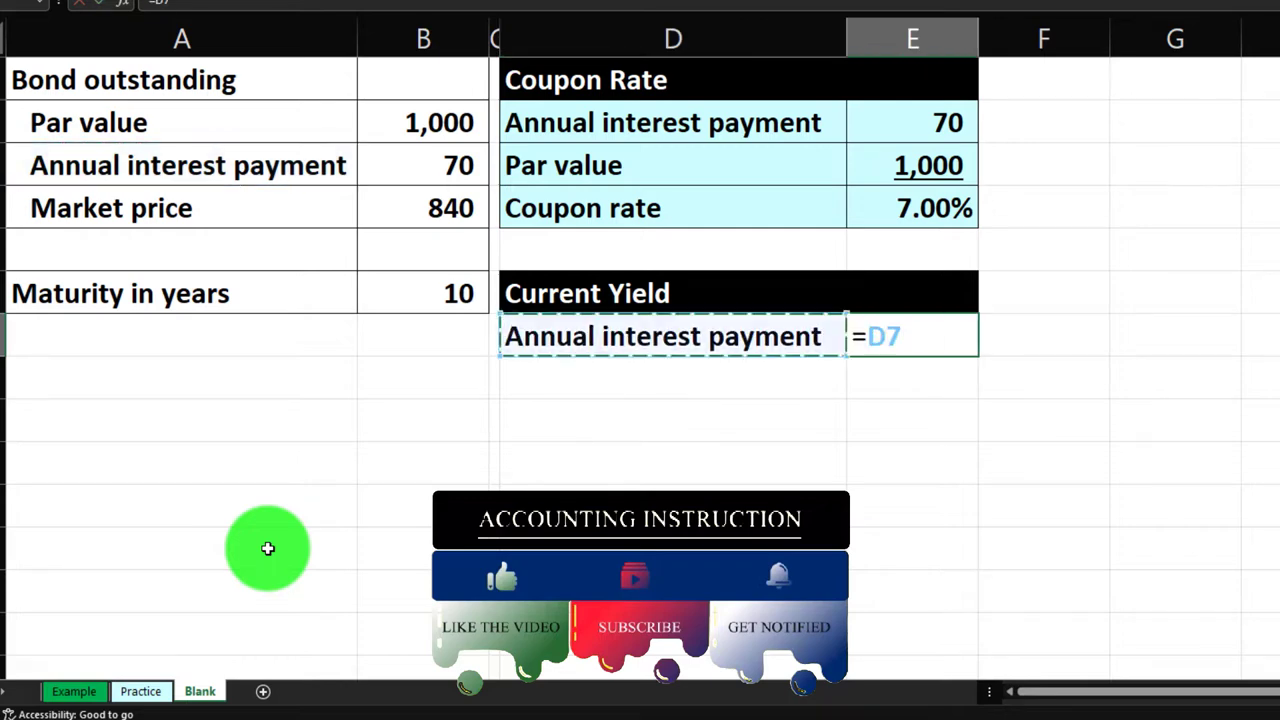
key("Left")
key("Left")
key("Up")
key("Up")
key("Up")
key("Up")
key("Return")
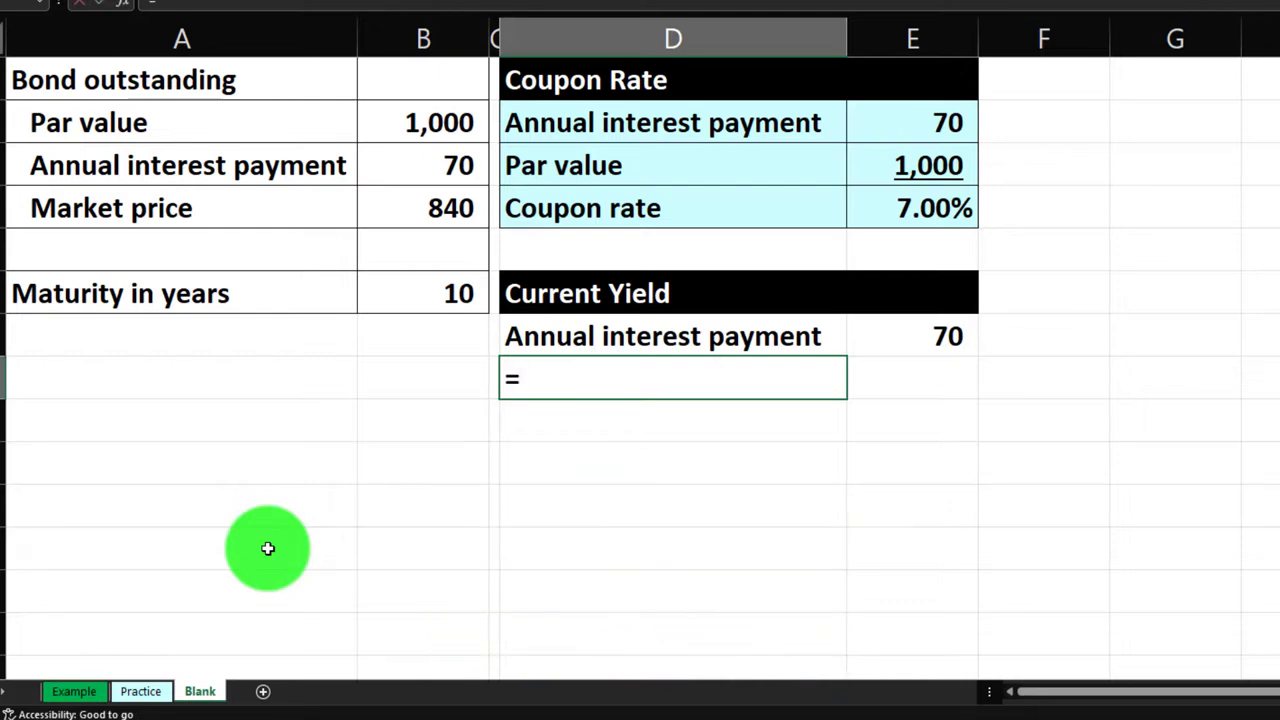
Step: Link cell D8 to the Market price label with =A4
type("=")
key("Left")
key("Left")
key("Left")
key("Up")
key("Up")
key("Up")
key("Up")
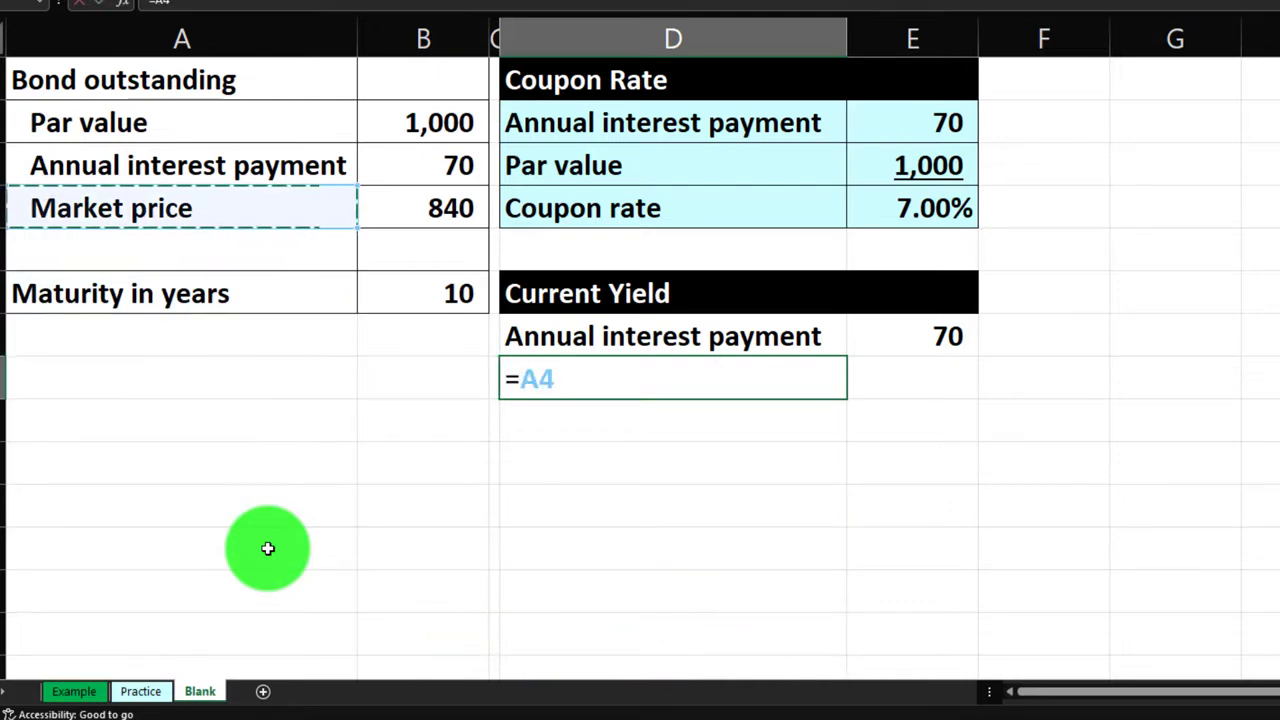
key("Tab")
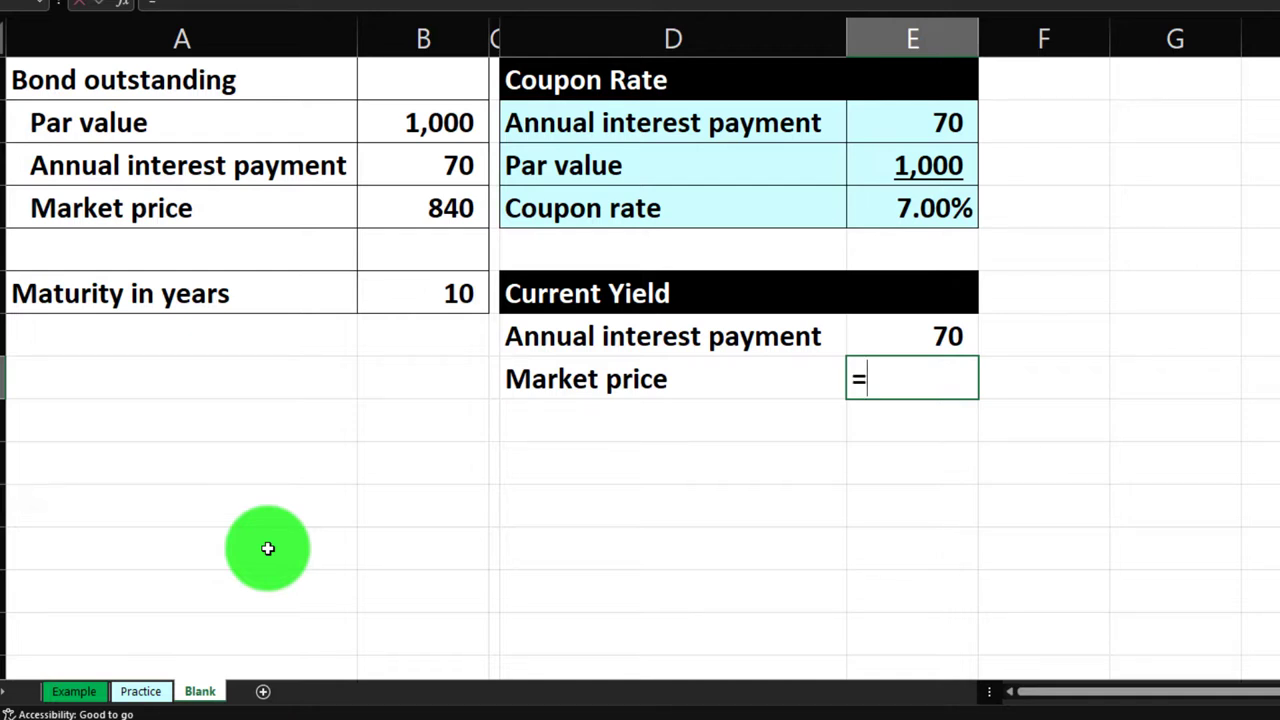
Step: Link cell E8 to the market price amount with =B4 and underline it
type("=")
key("Left")
key("Left")
key("Left")
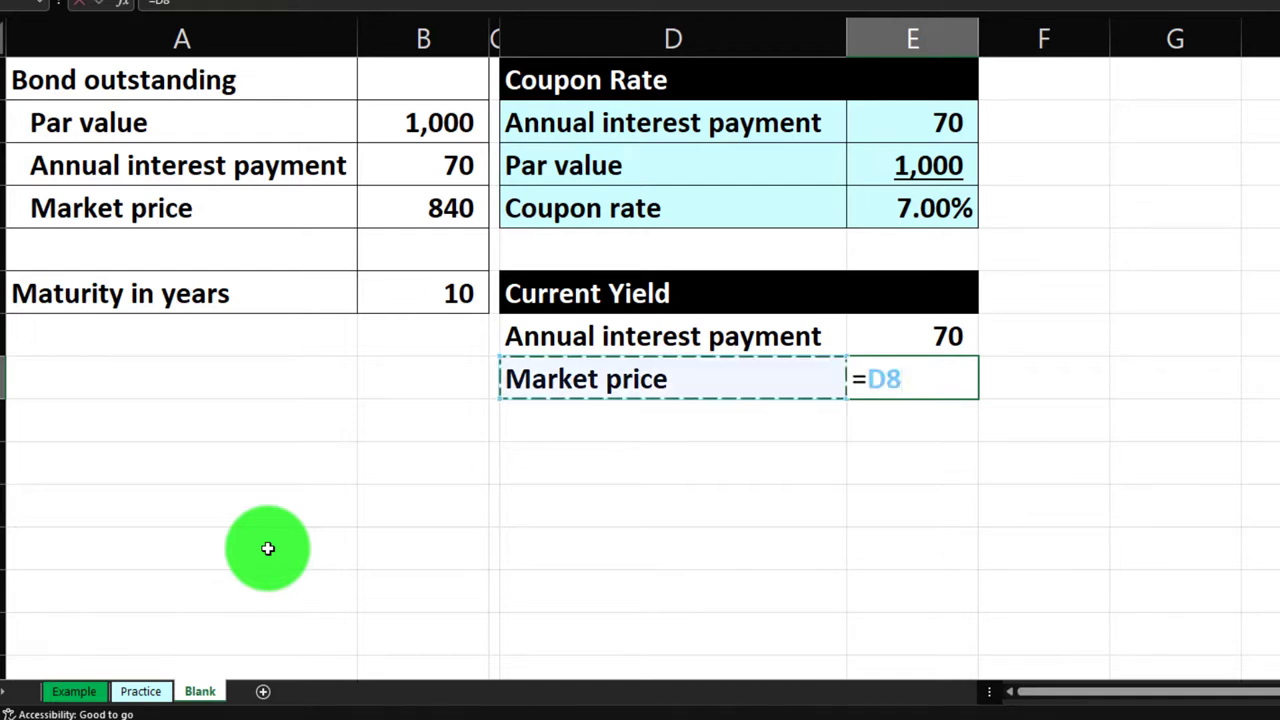
key("Up")
key("Up")
key("Up")
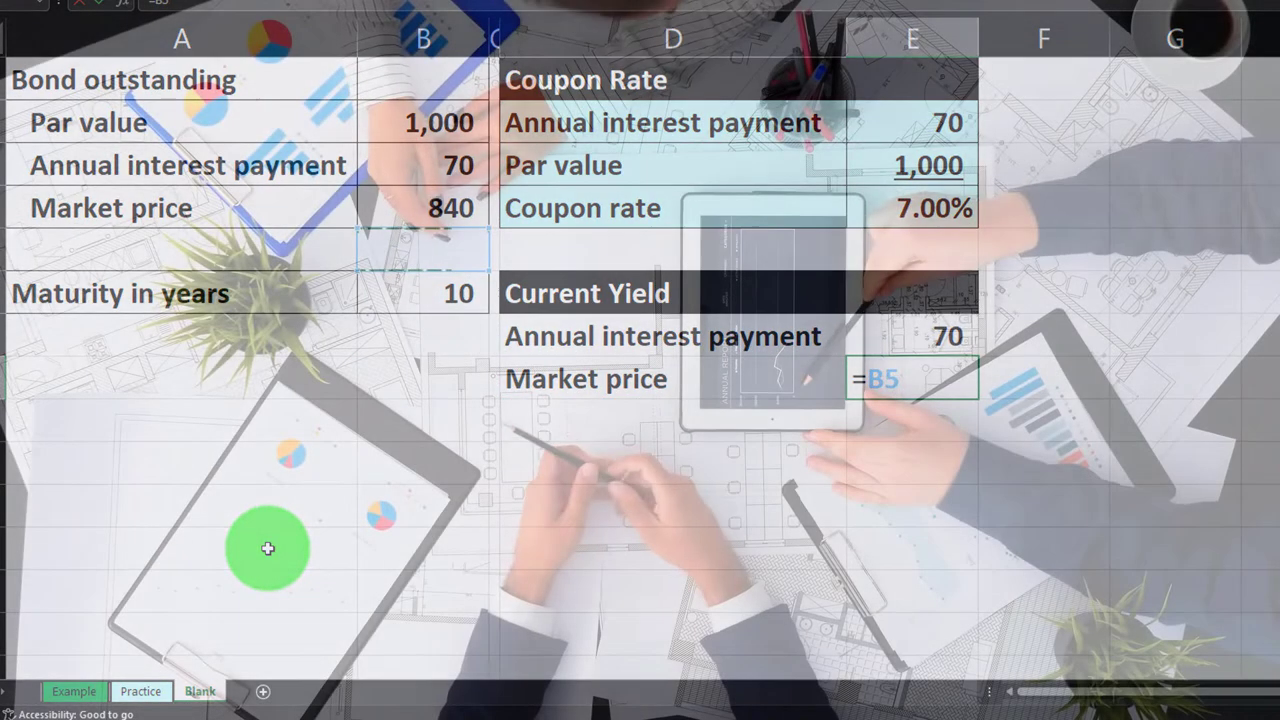
key("Up")
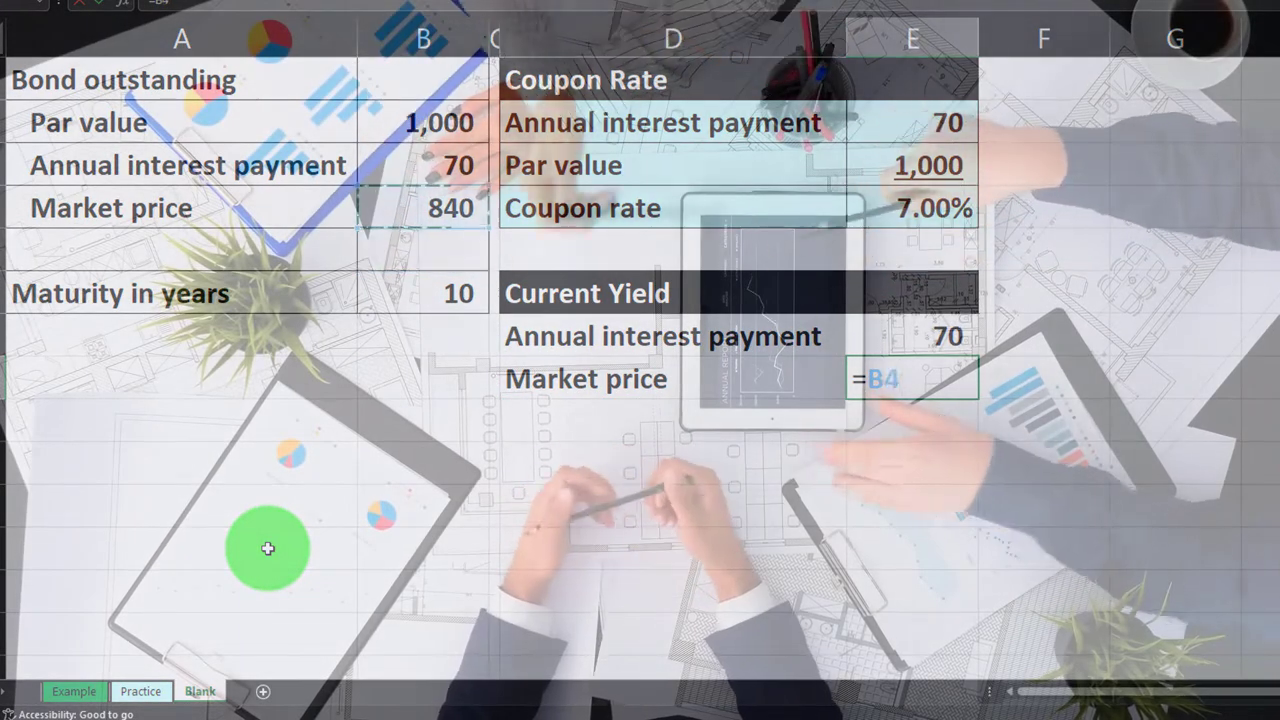
key("ctrl+Return")
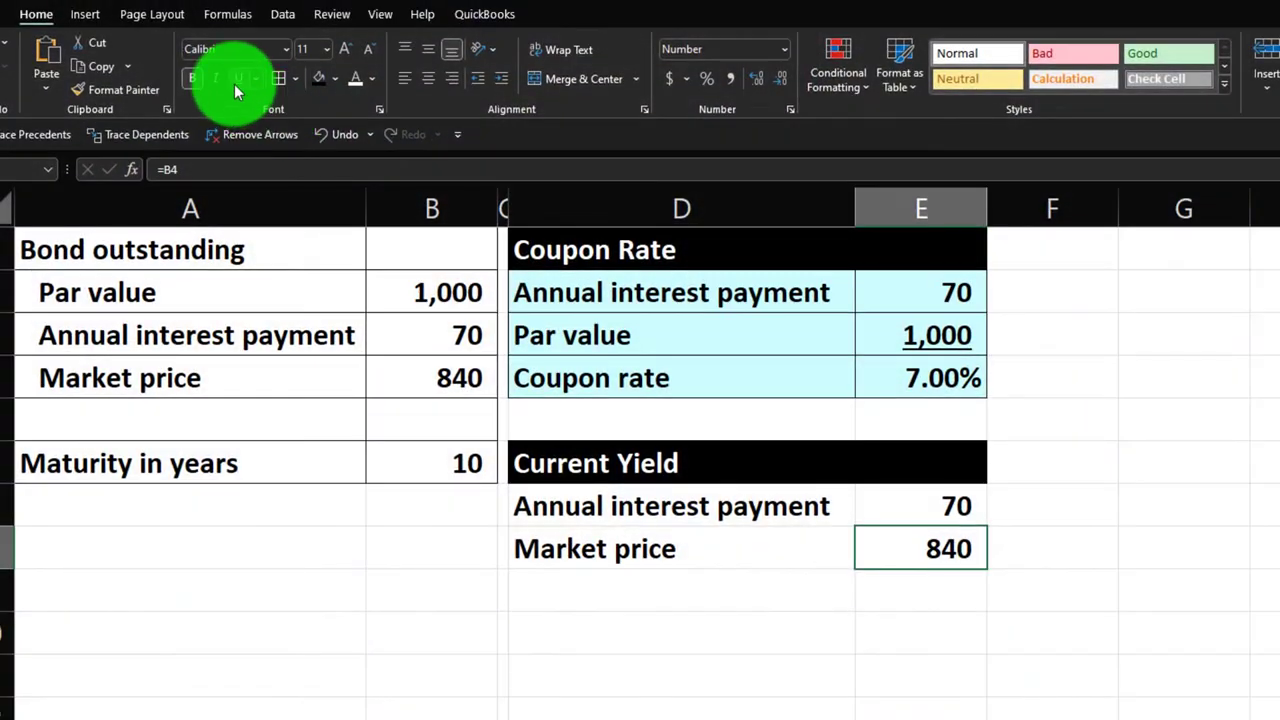
left_click(237, 82)
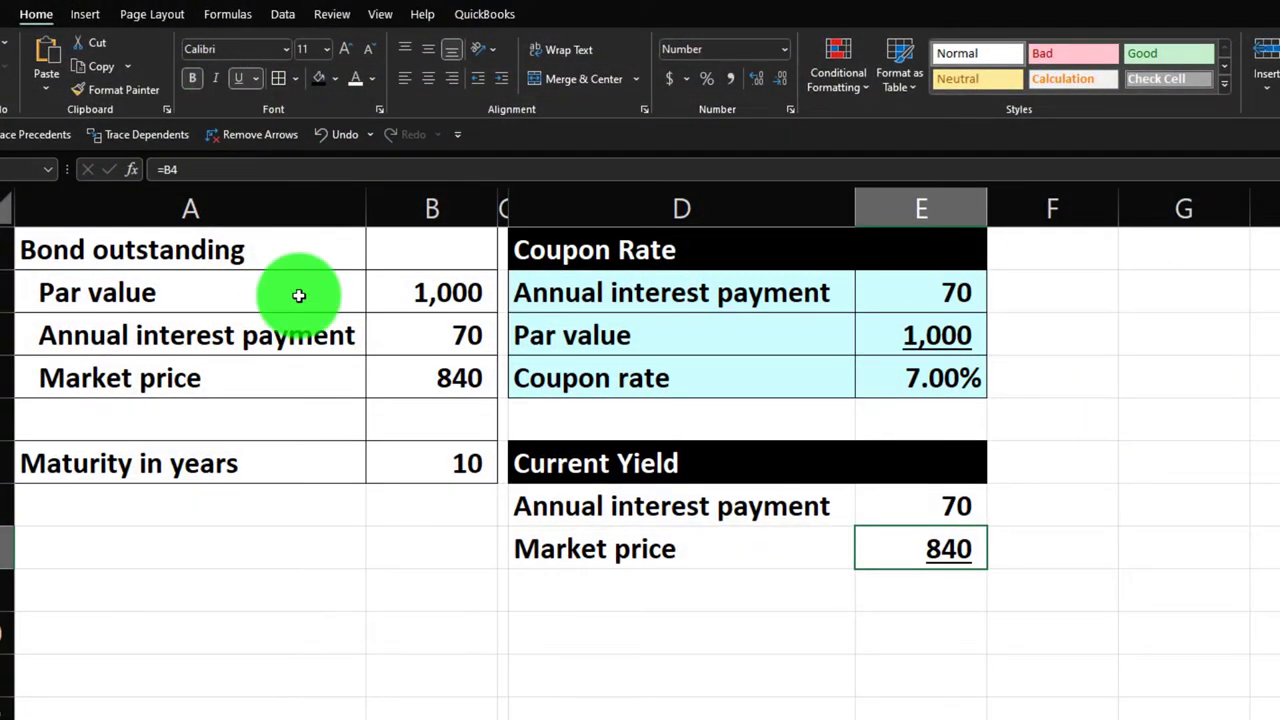
Step: Label cell D9 Current yield and calculate it in E9 with =E7/E8
key("Return")
type("Current yield")
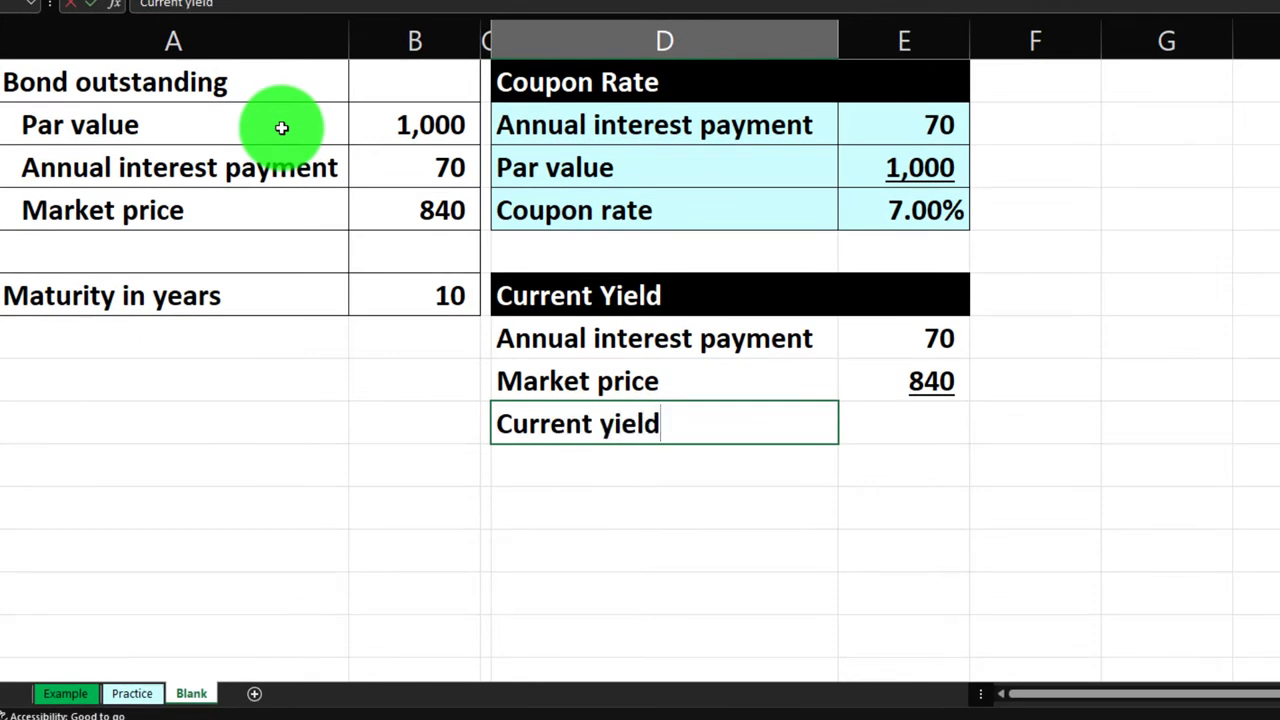
key("Tab")
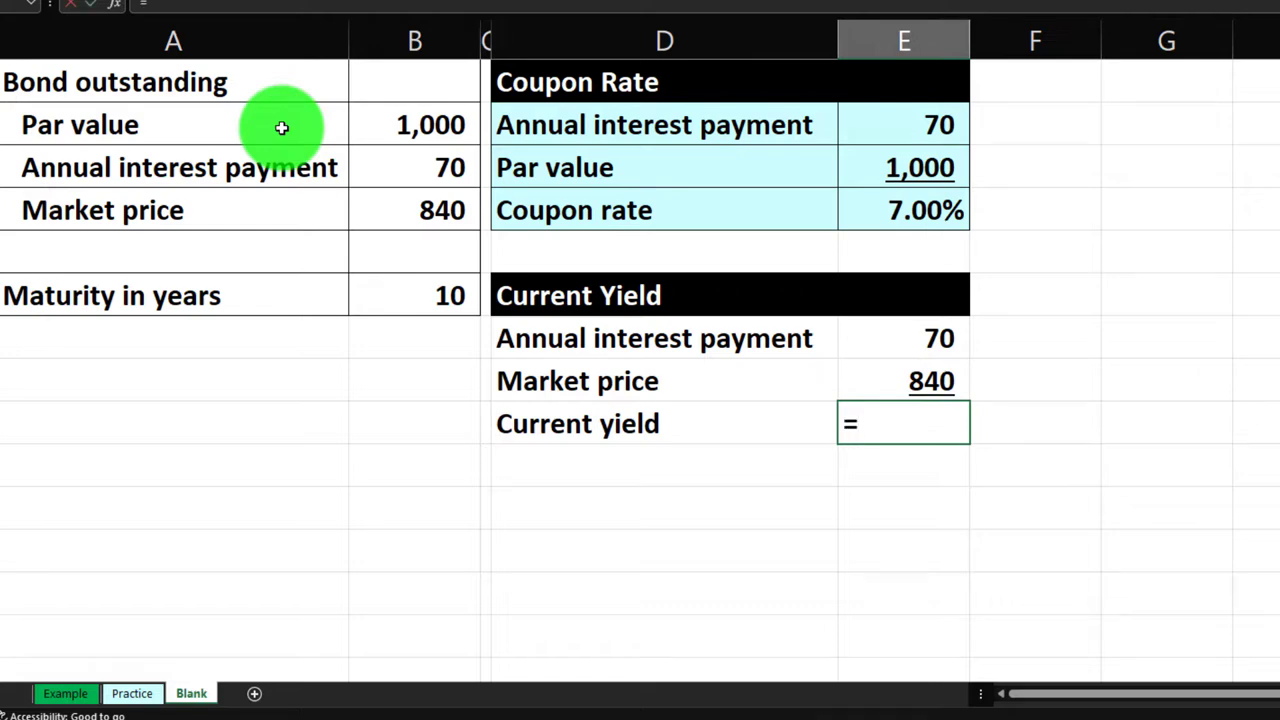
type("=")
key("Up")
key("Up")
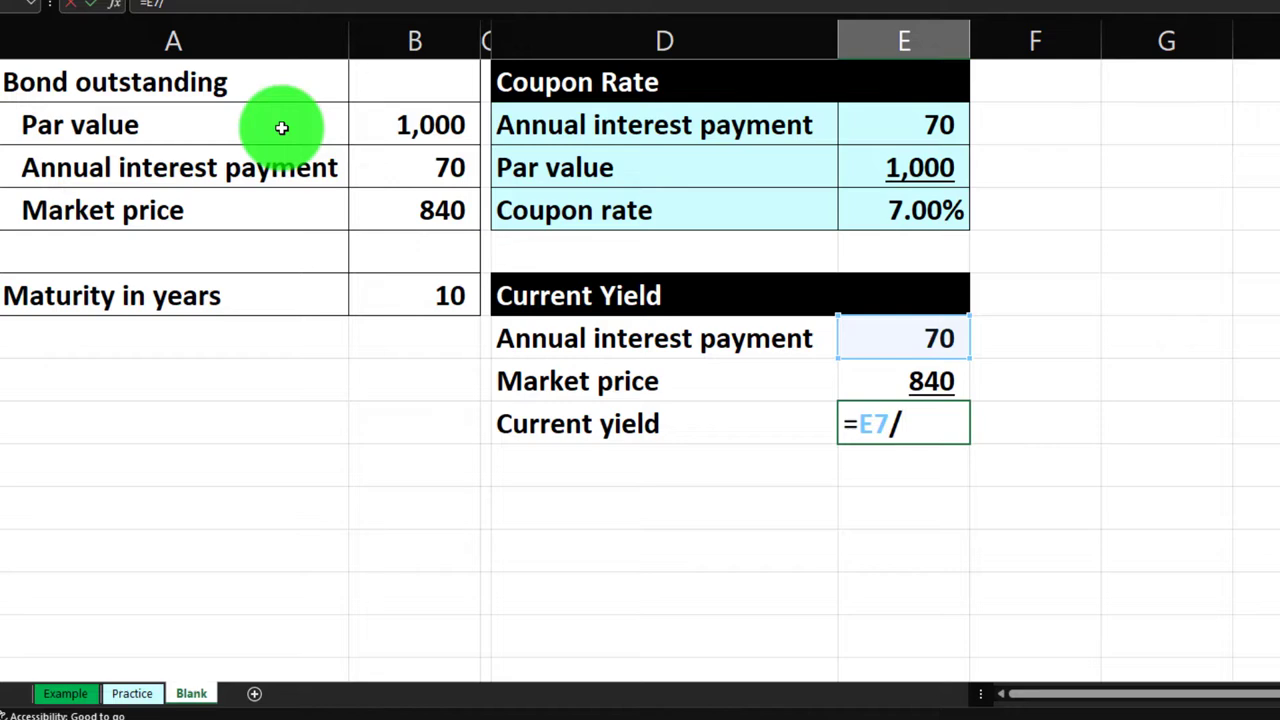
key("Return")
Step: Format the current yield in E9 as a percentage with two decimal places
key("Up")
key("Right")
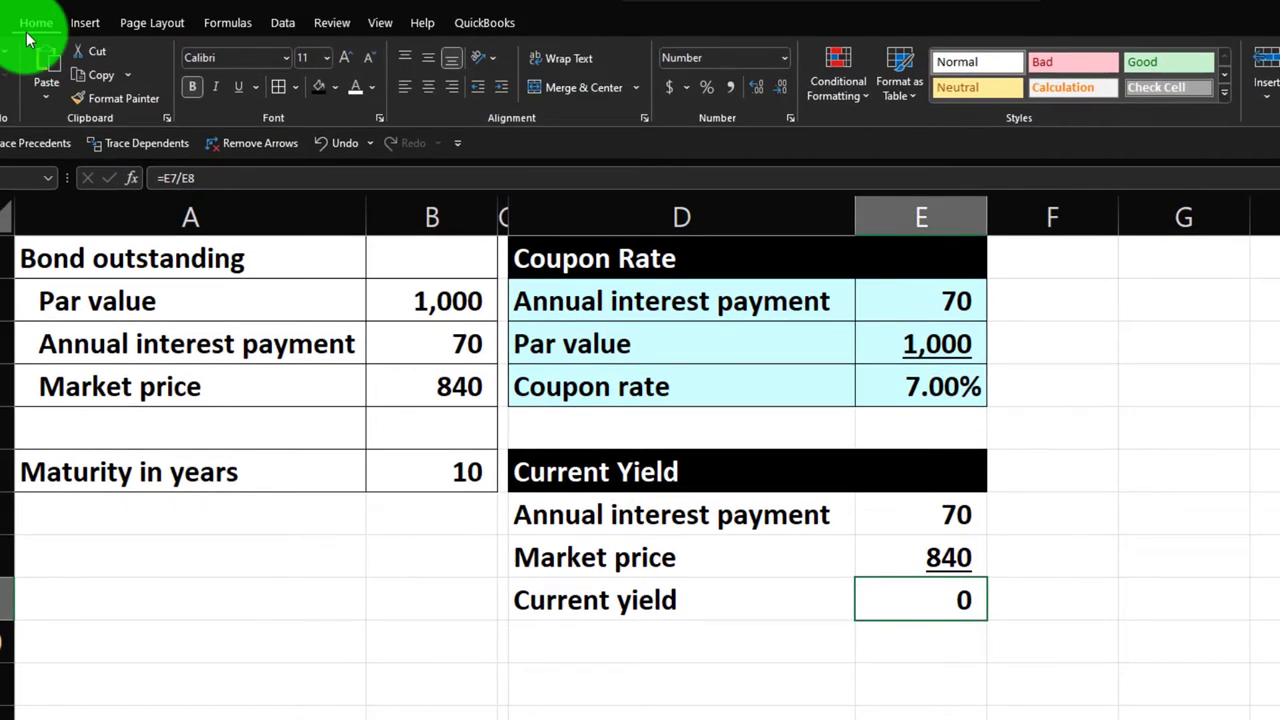
left_click(712, 92)
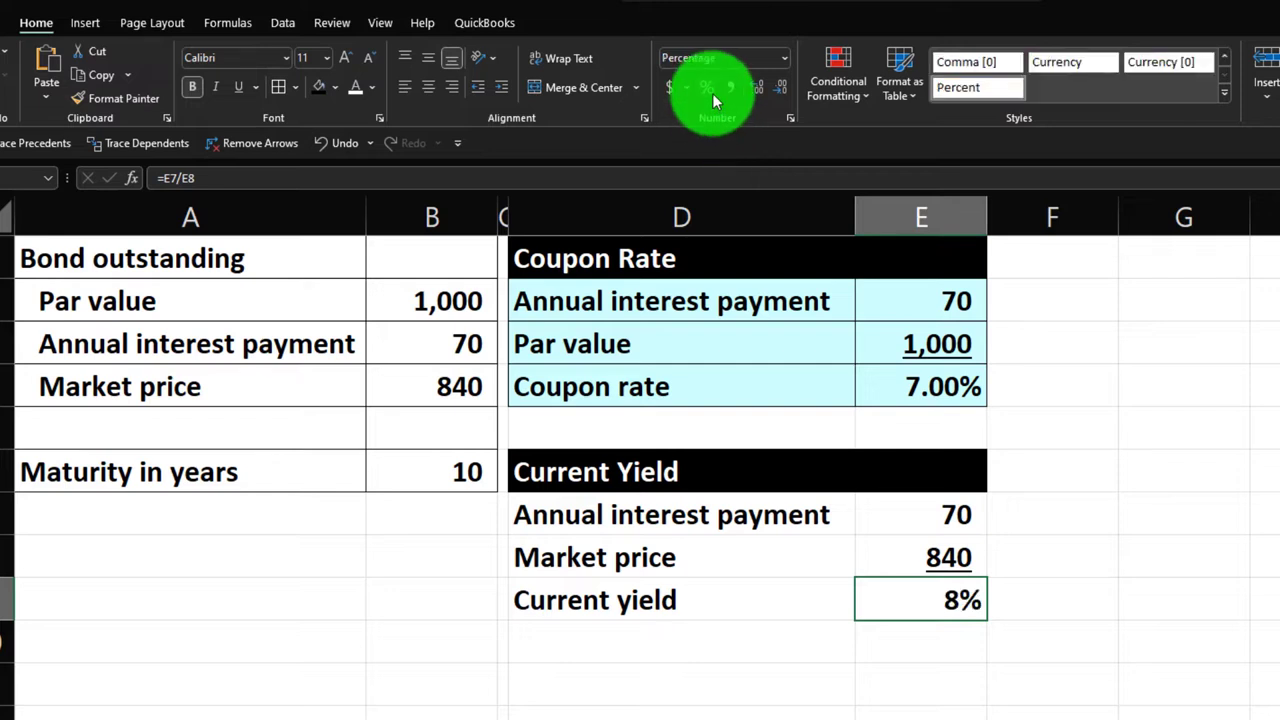
left_click(759, 90)
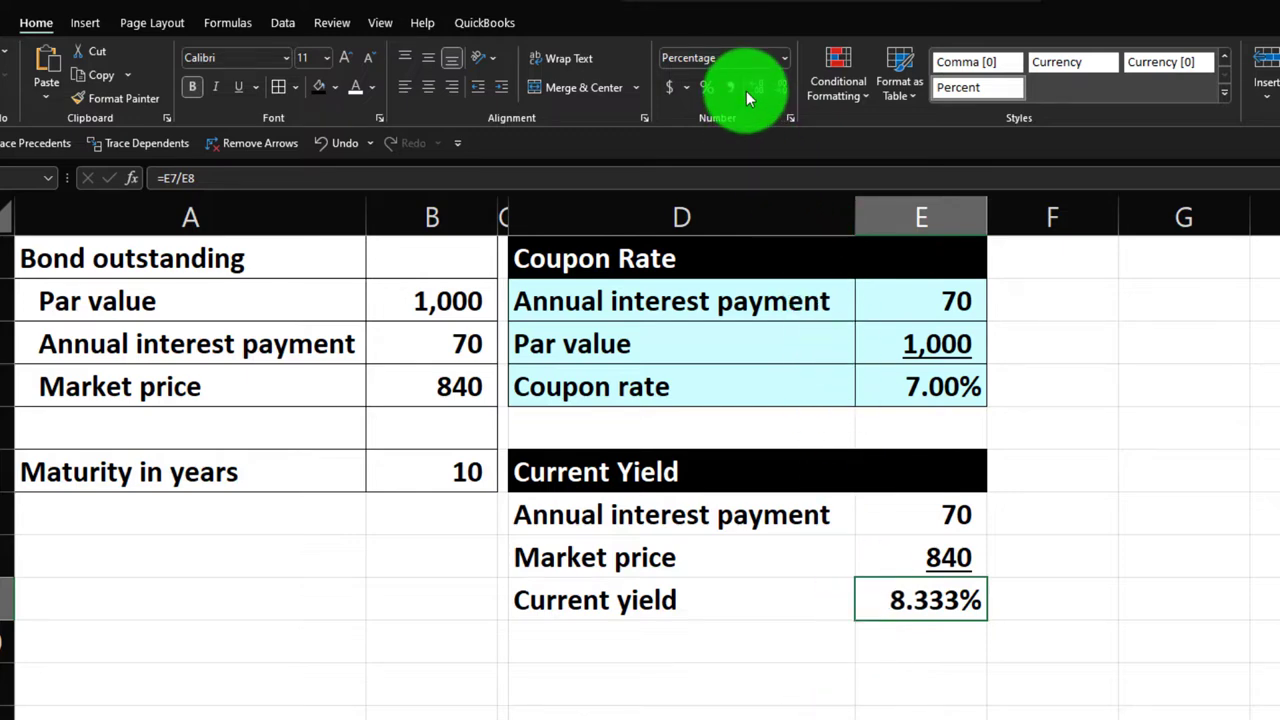
left_click(783, 91)
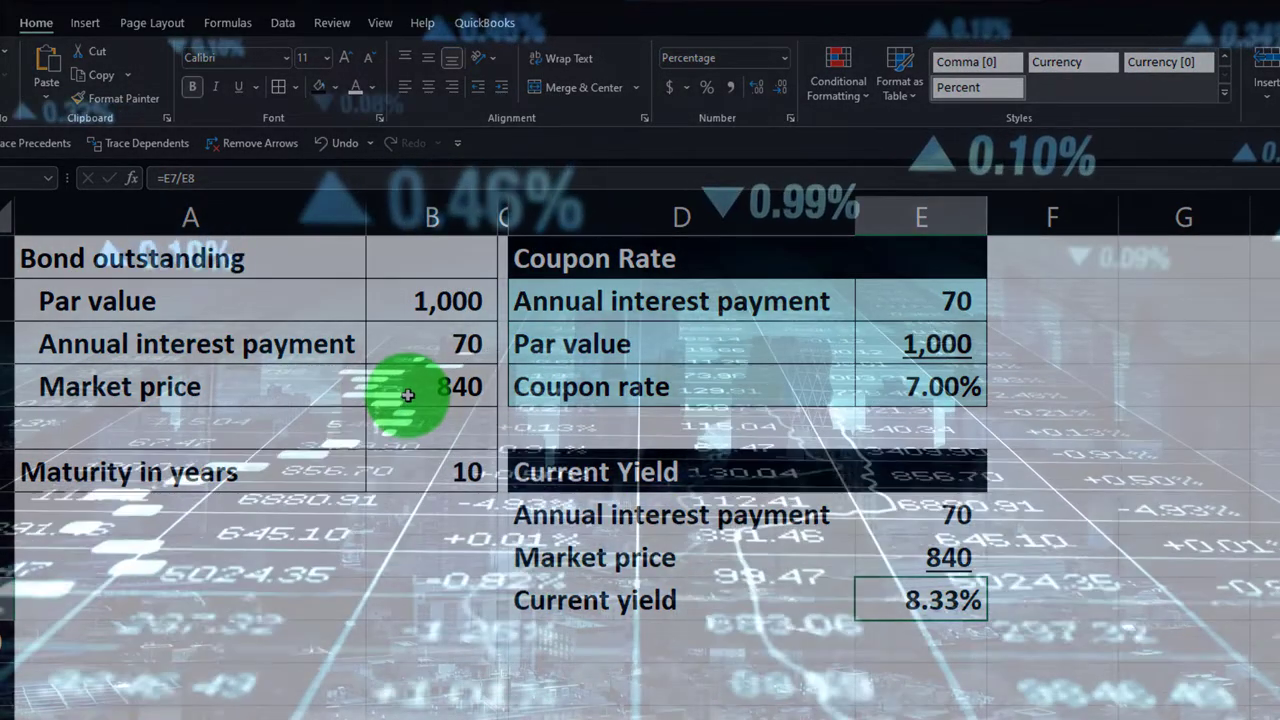
Step: Try a market price of 1,200 in B4 to test the current yield, and undo the change
left_click(409, 392)
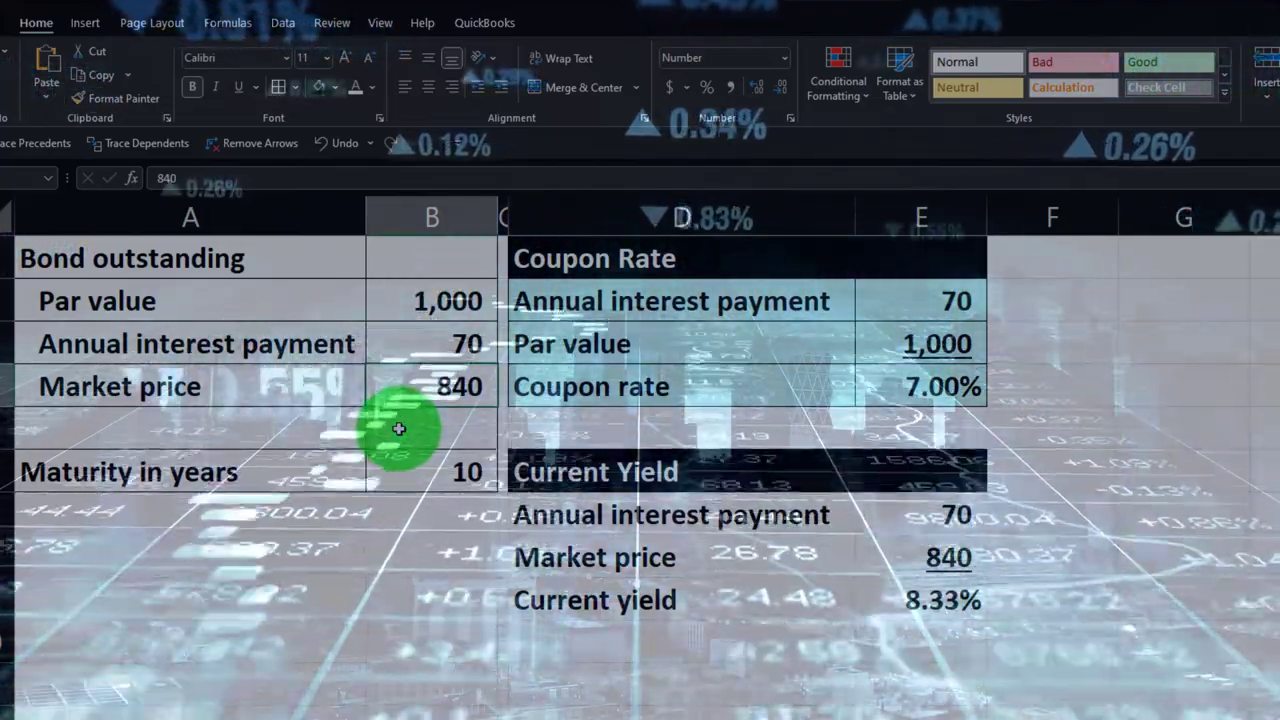
type("1,200")
key("Return")
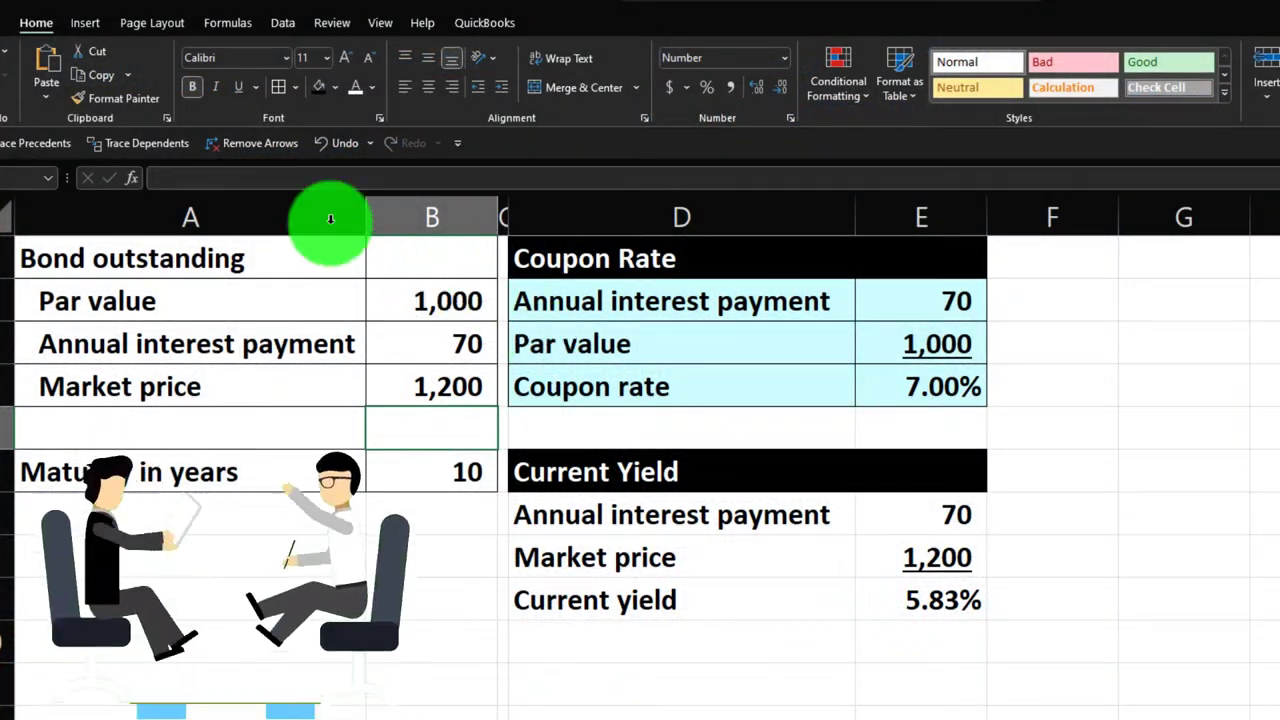
key("ctrl+z")
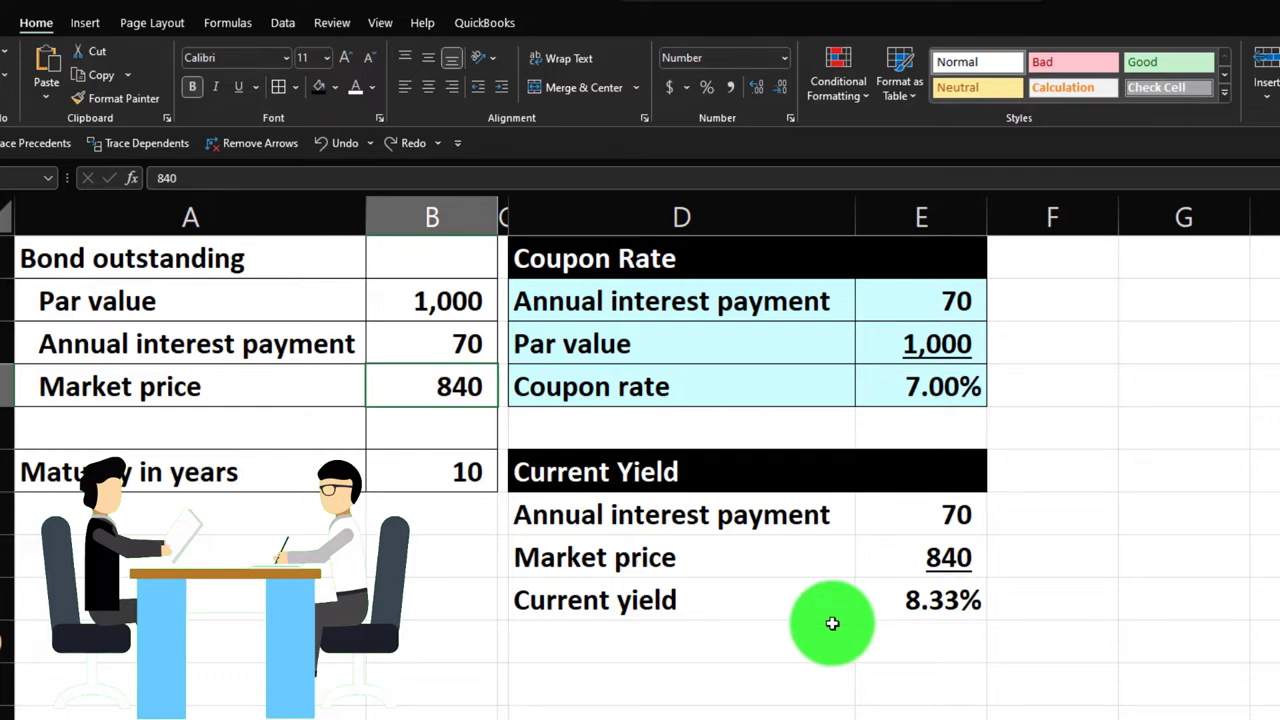
Step: Apply borders and the recent light blue fill to the Current Yield table cells D7:E9
left_click_drag(823, 517, 894, 594)
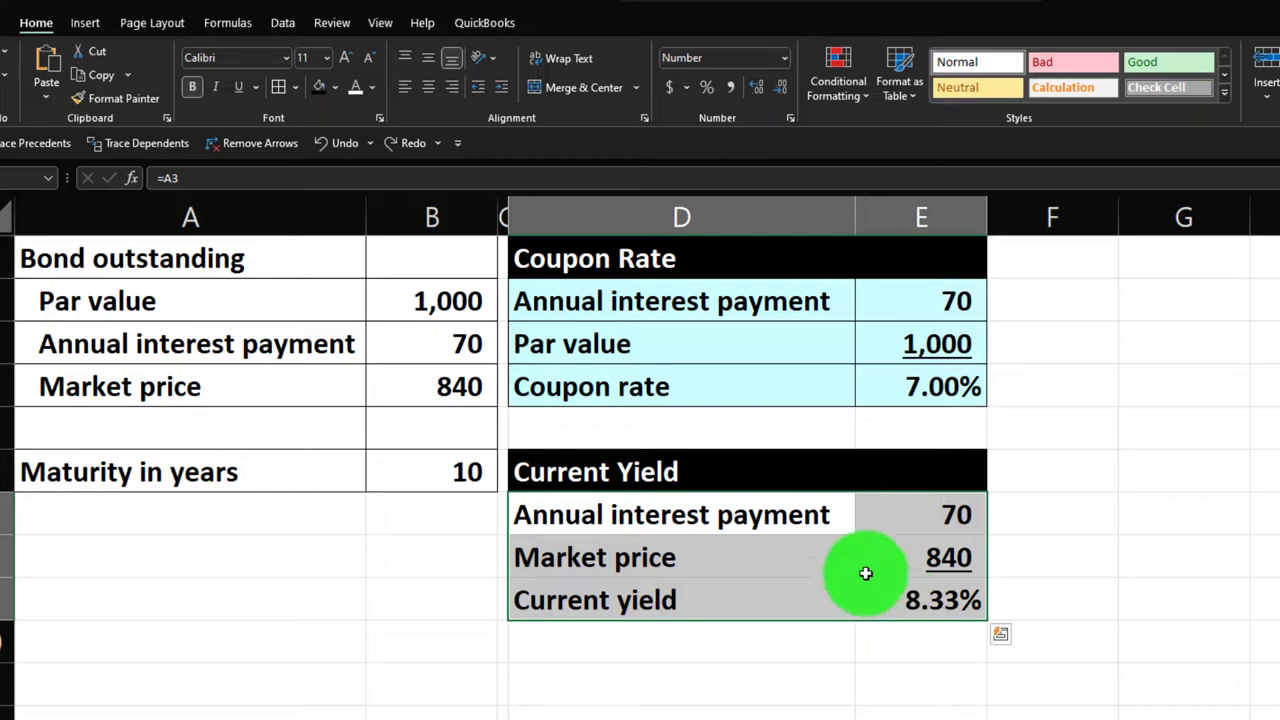
left_click(280, 90)
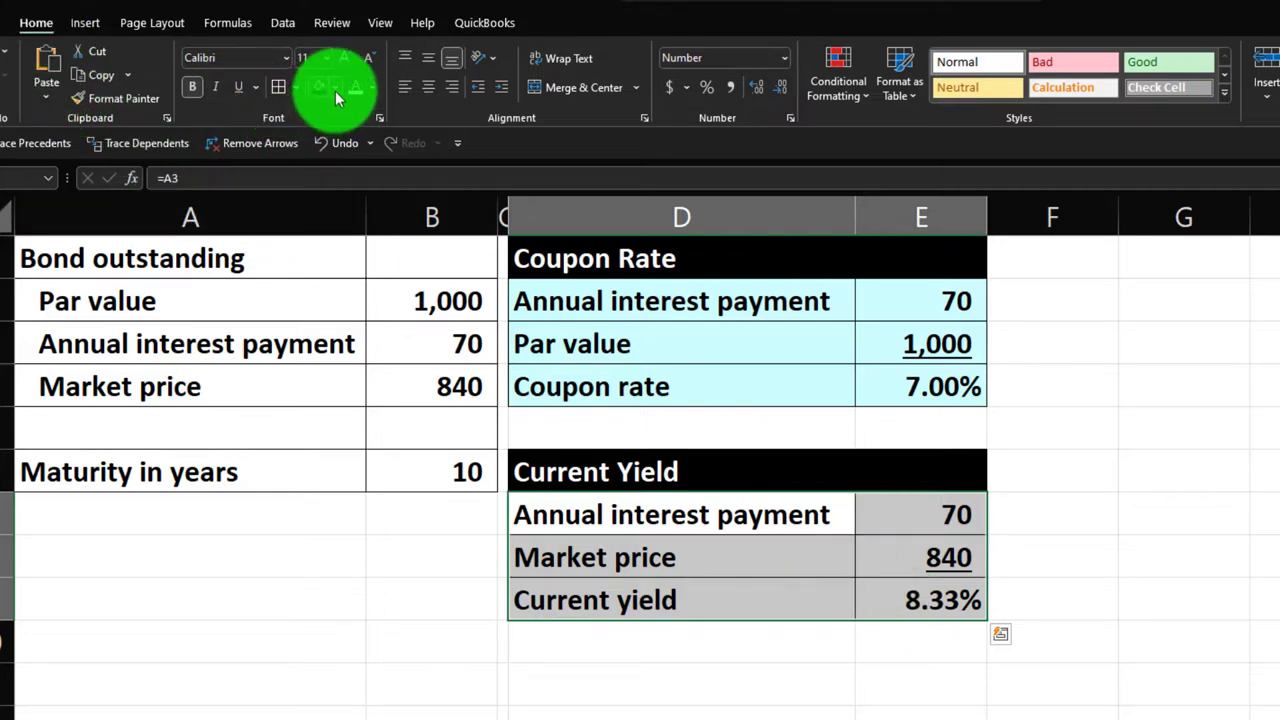
left_click(336, 92)
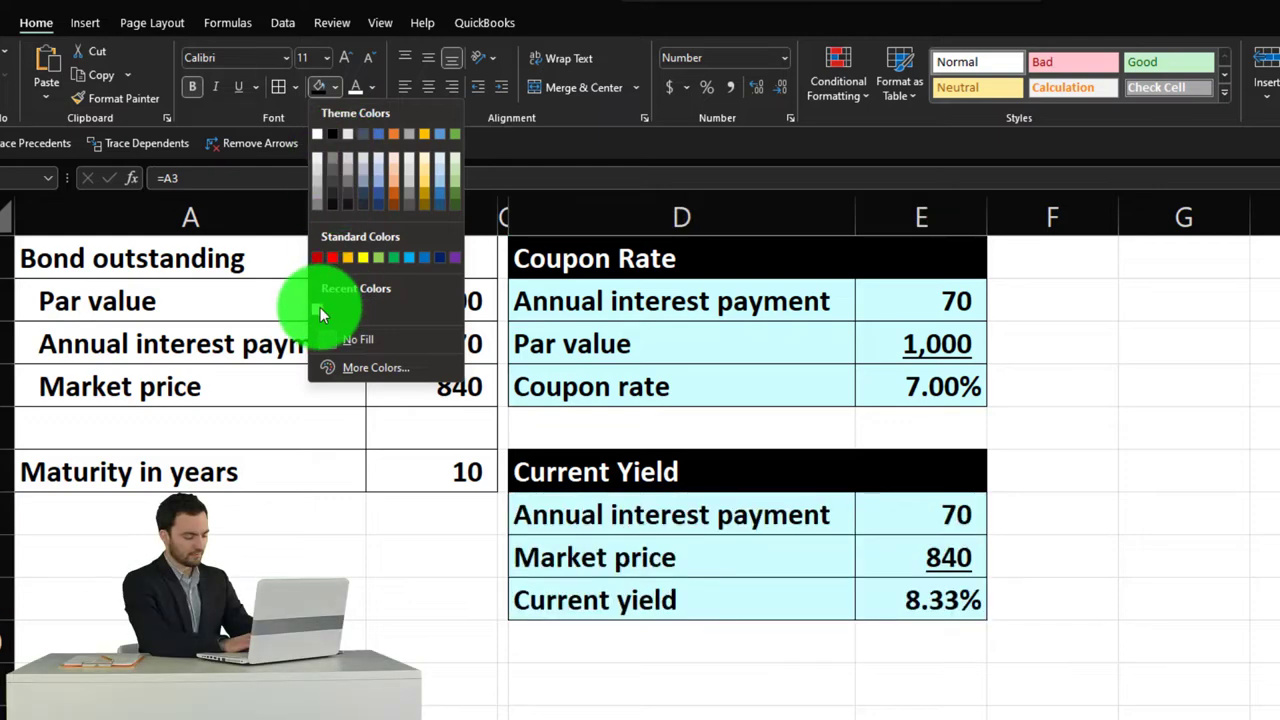
left_click(321, 314)
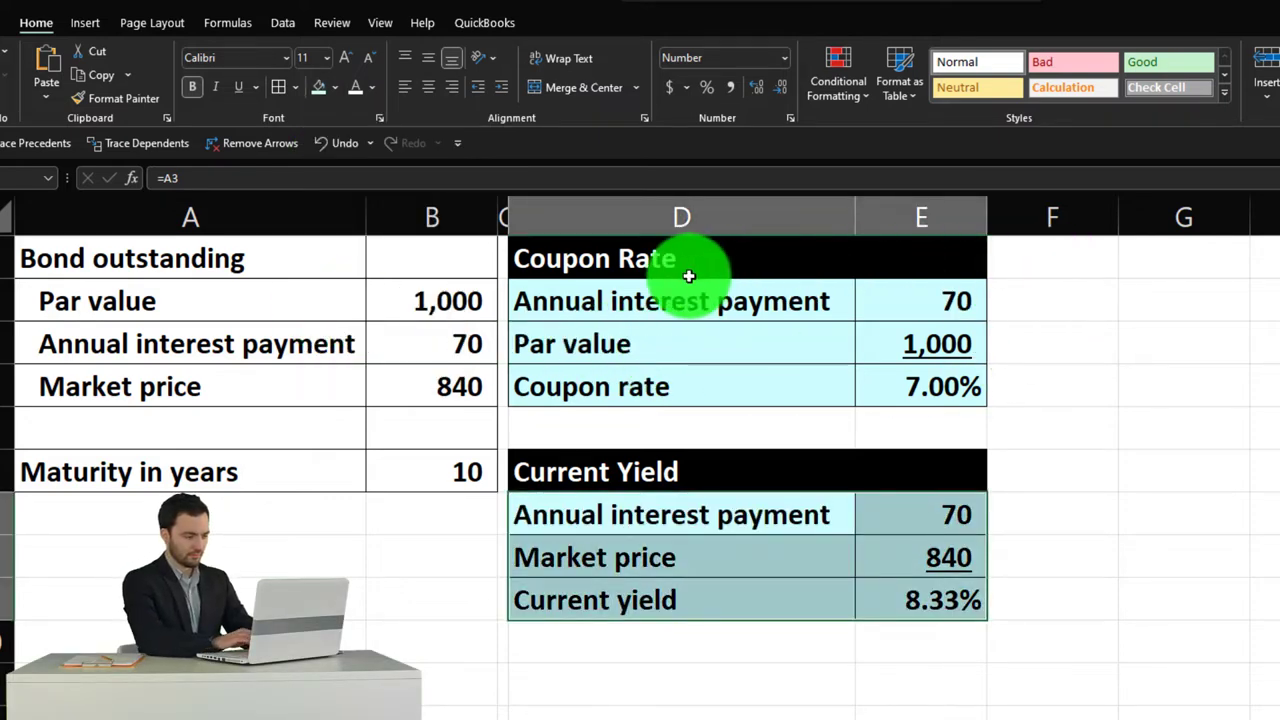
Step: Copy the narrow spacer column C's formatting and width to column F with Format Painter
left_click(503, 208)
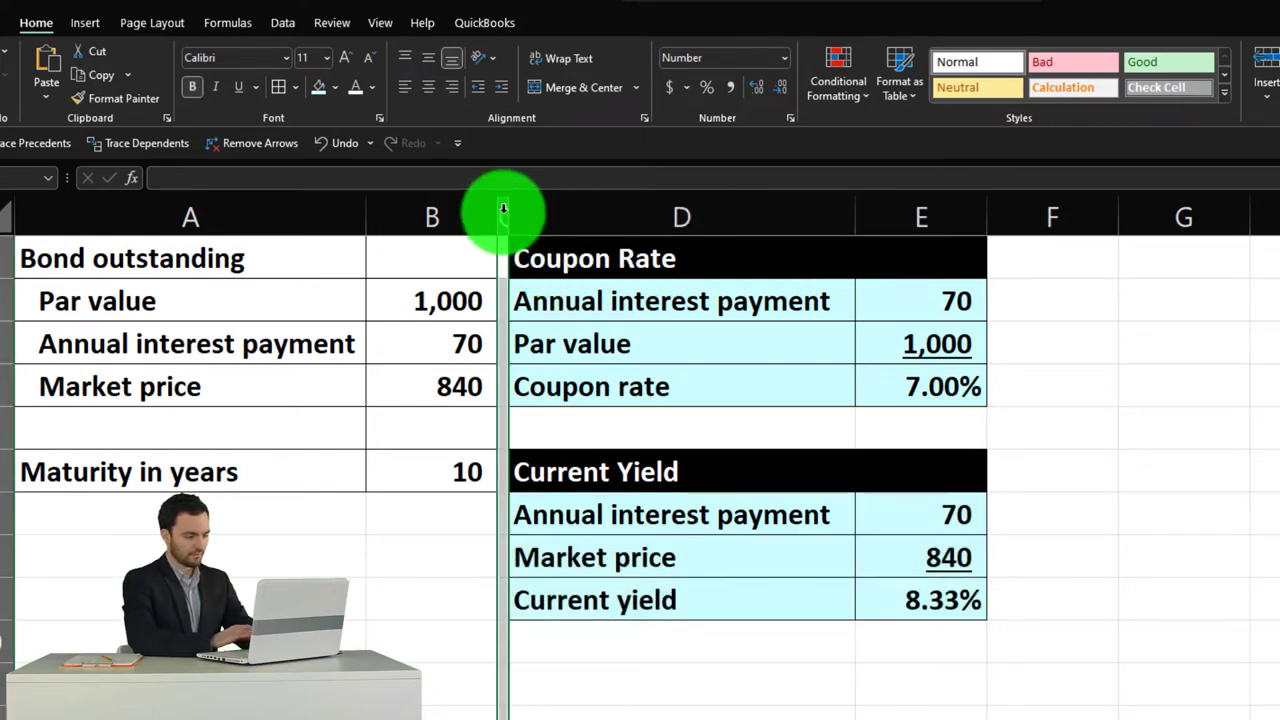
left_click(108, 100)
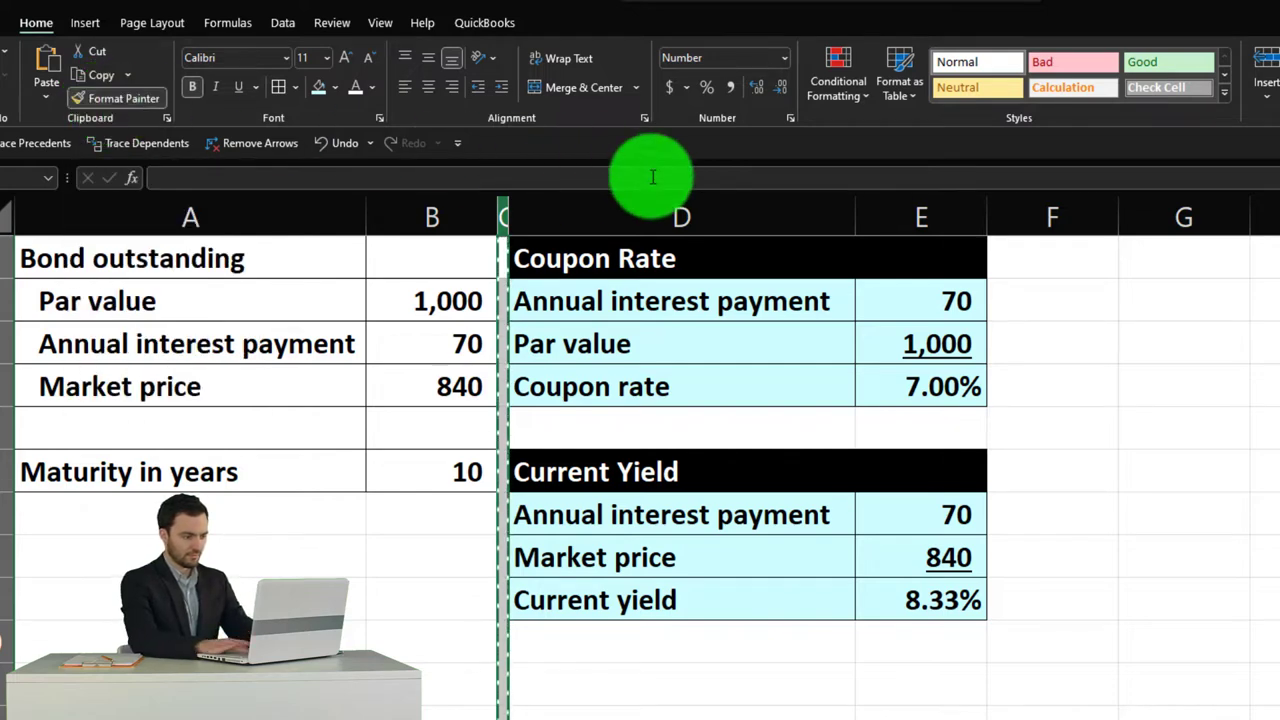
left_click(1030, 216)
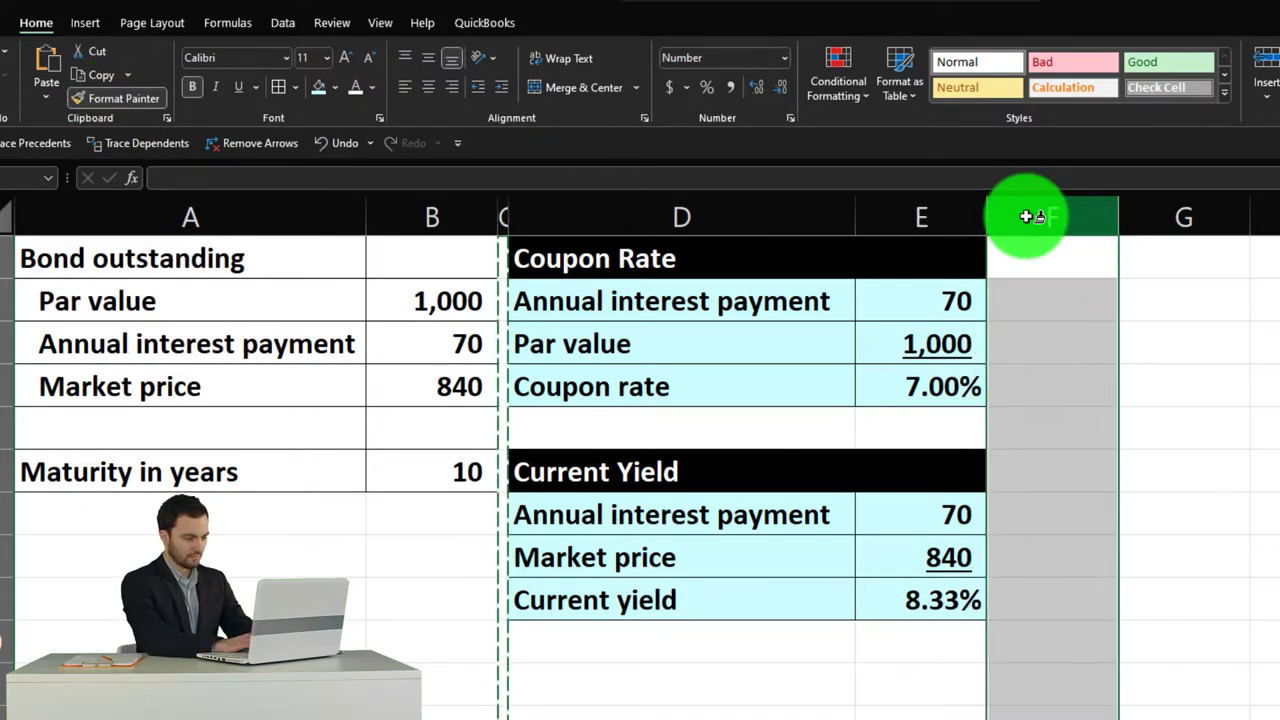
Step: Enter the heading Bond Market Price in G1 and widen column G to fit it
left_click(1058, 259)
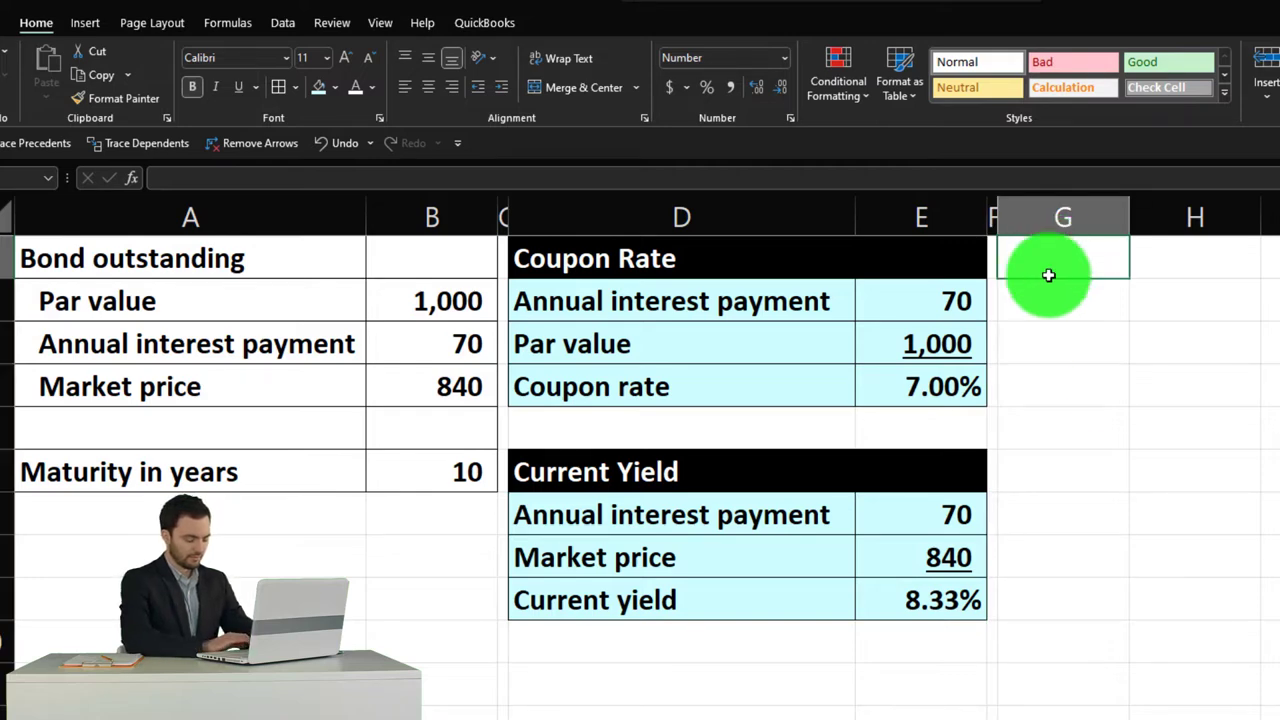
left_click(1275, 248)
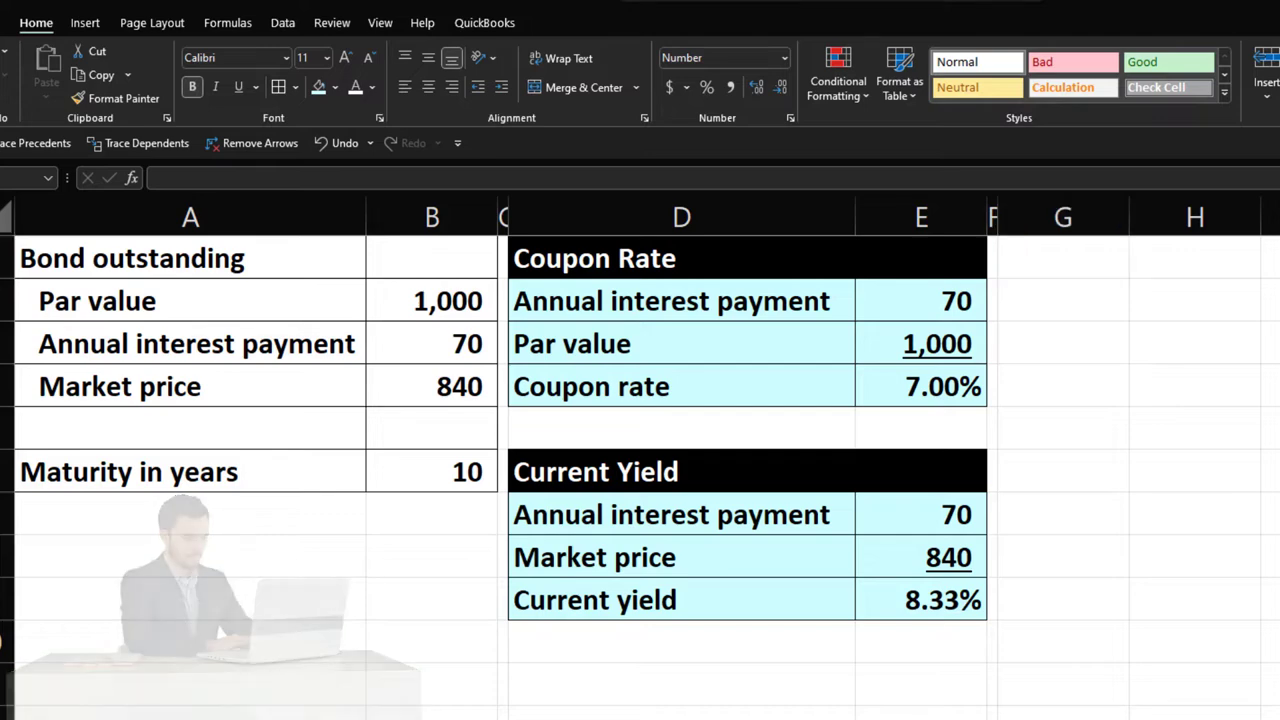
left_click(1097, 257)
type("Pre")
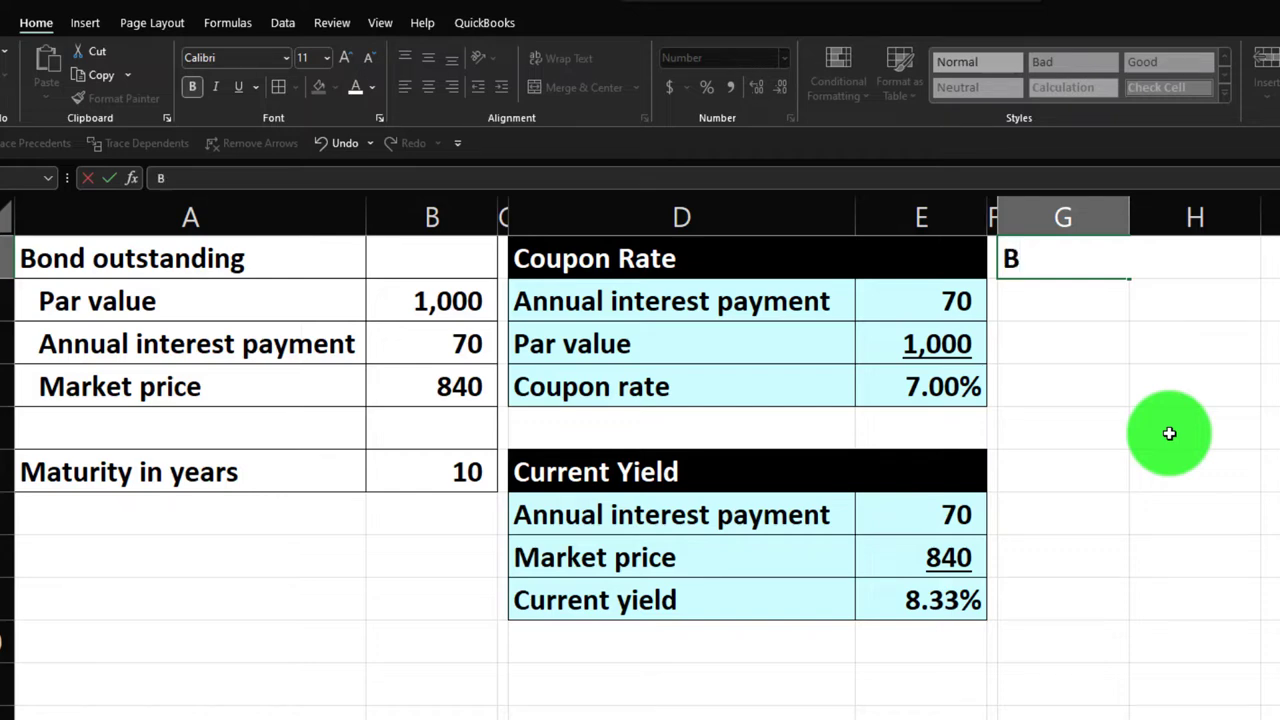
key("BackSpace")
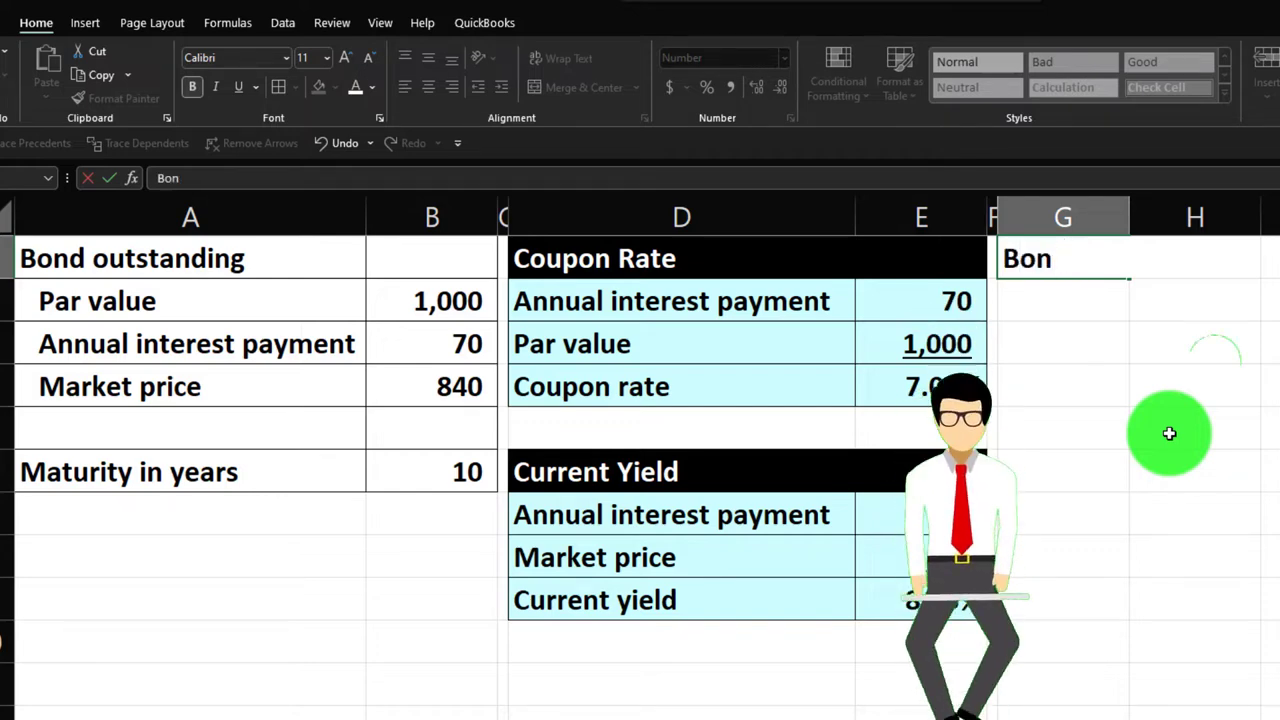
type("d Market PRi")
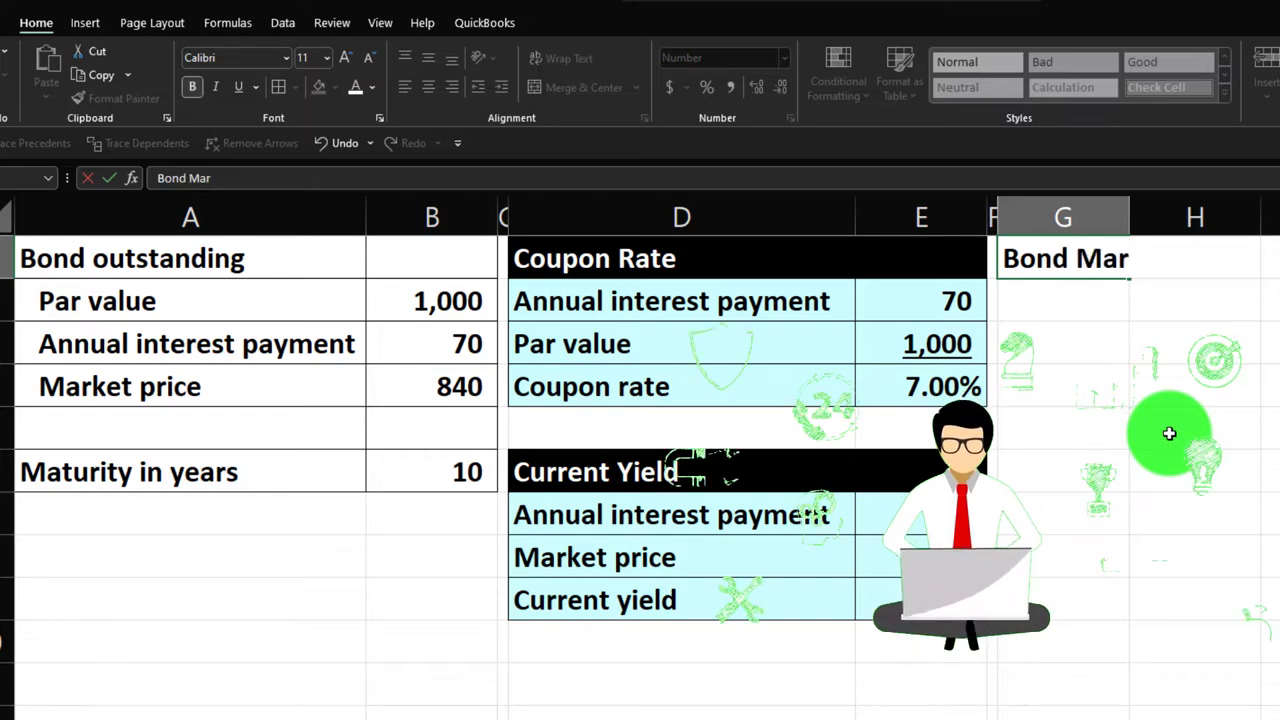
key("BackSpace")
key("BackSpace")
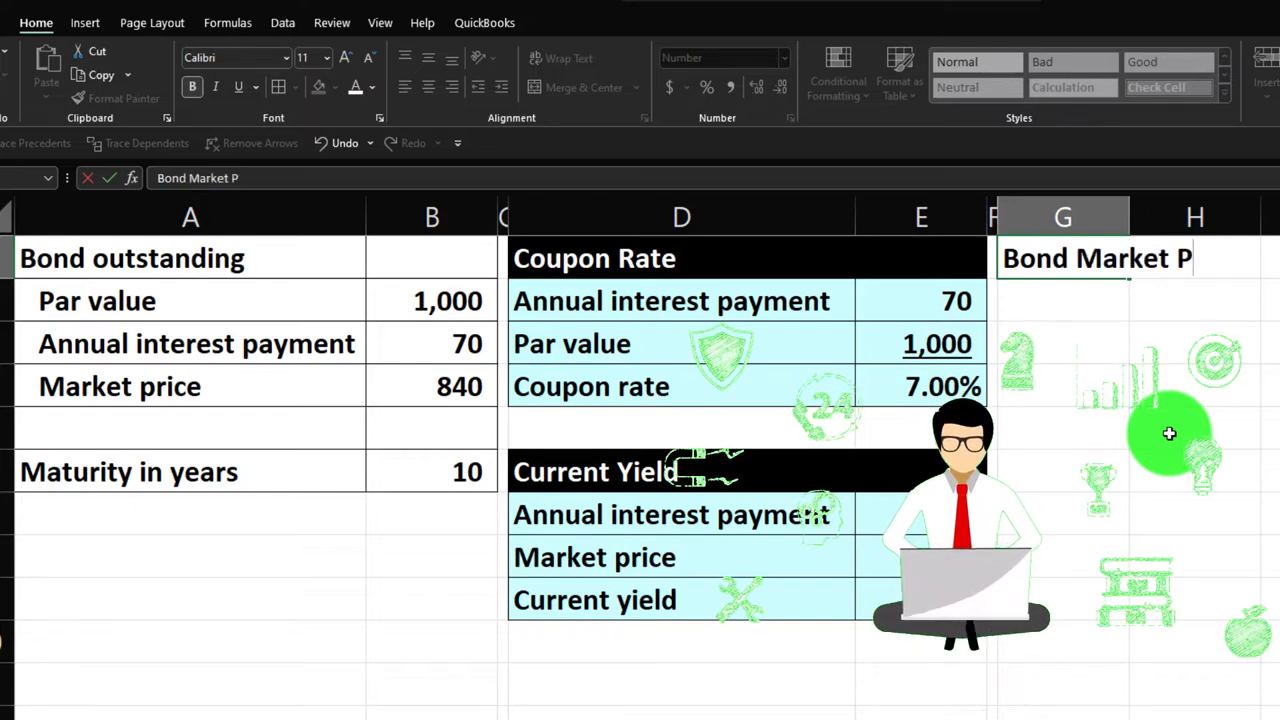
type("rice")
key("Return")
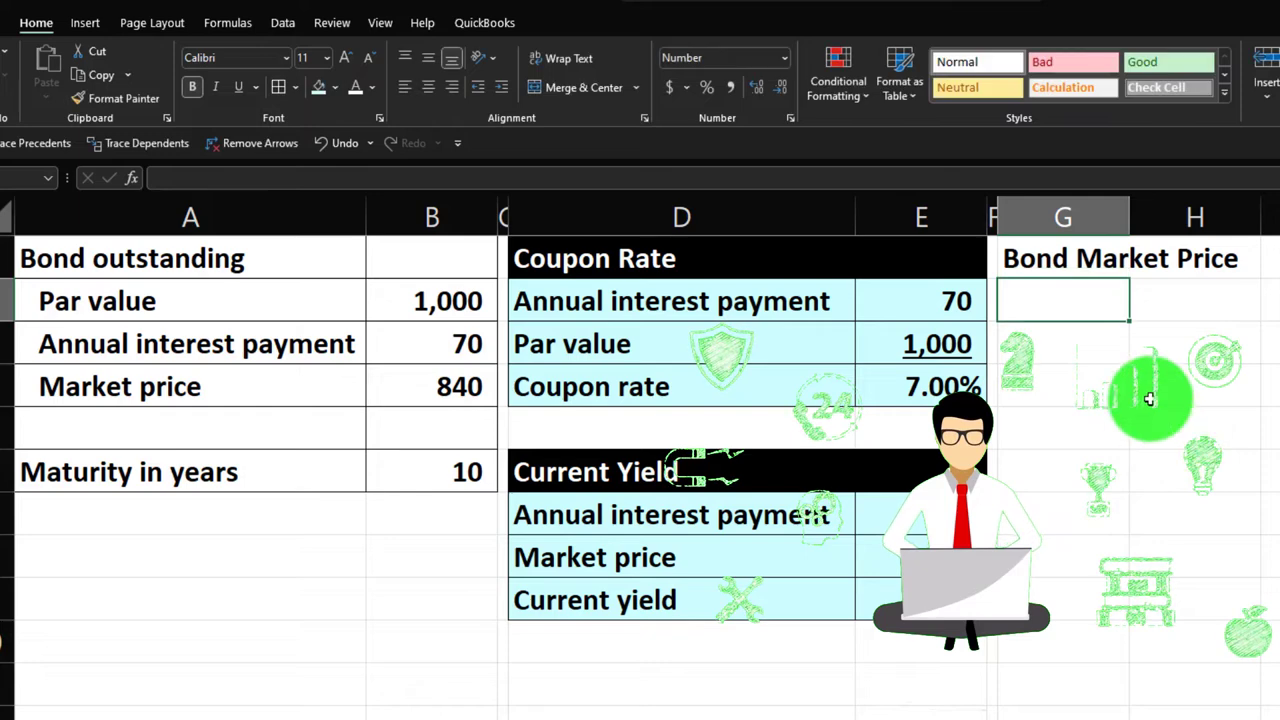
left_click_drag(1131, 216, 1250, 221)
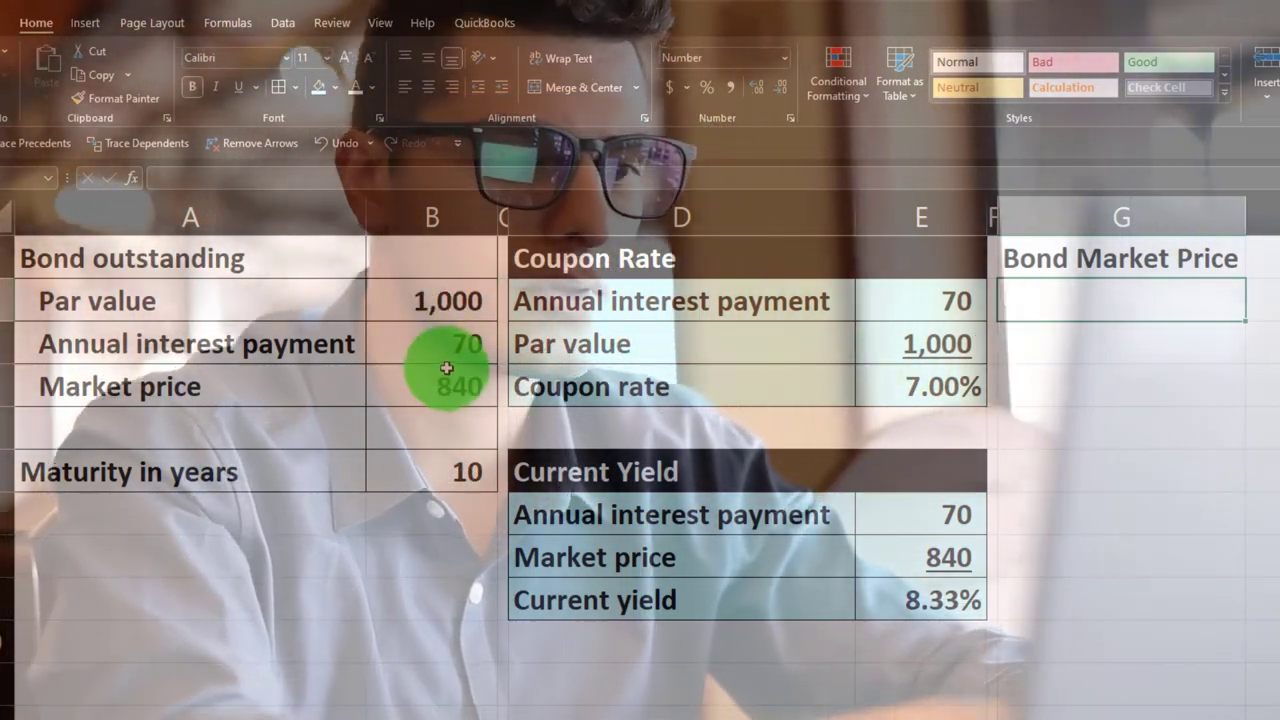
Step: Format the Bond Market Price header cells G1:H1 with a black fill and white font
left_click(449, 384)
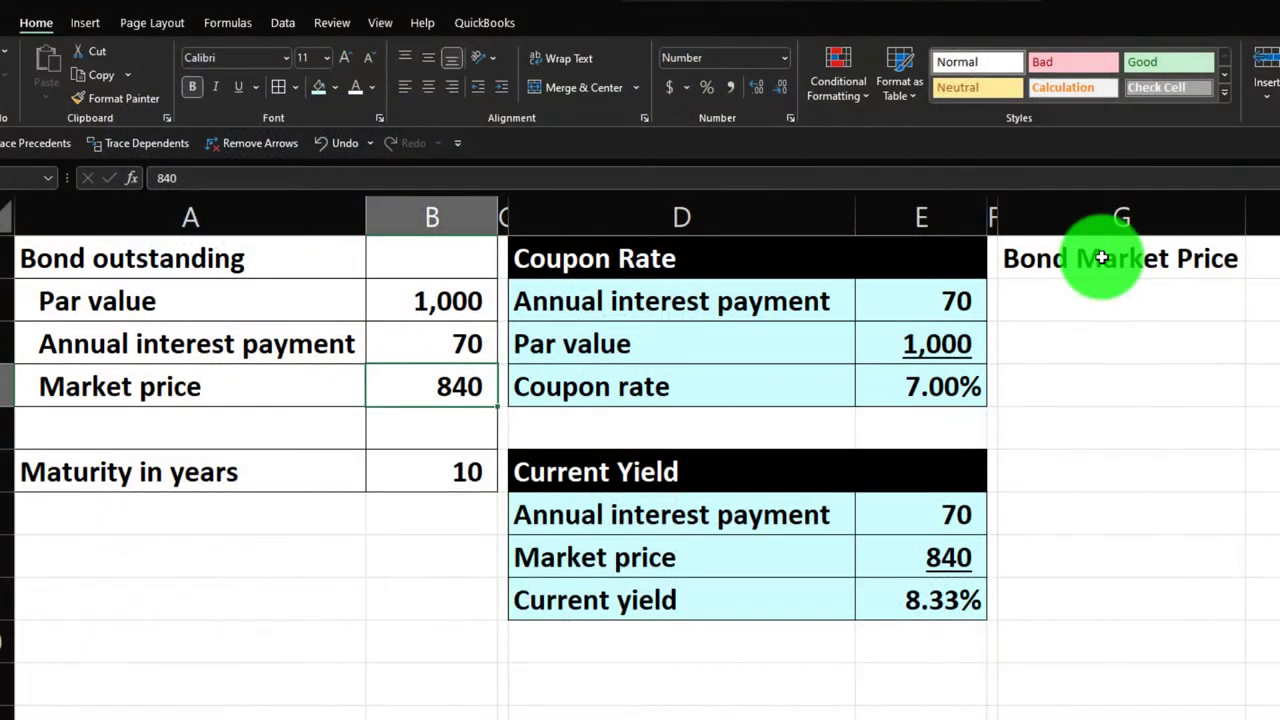
left_click_drag(1253, 250, 1253, 250)
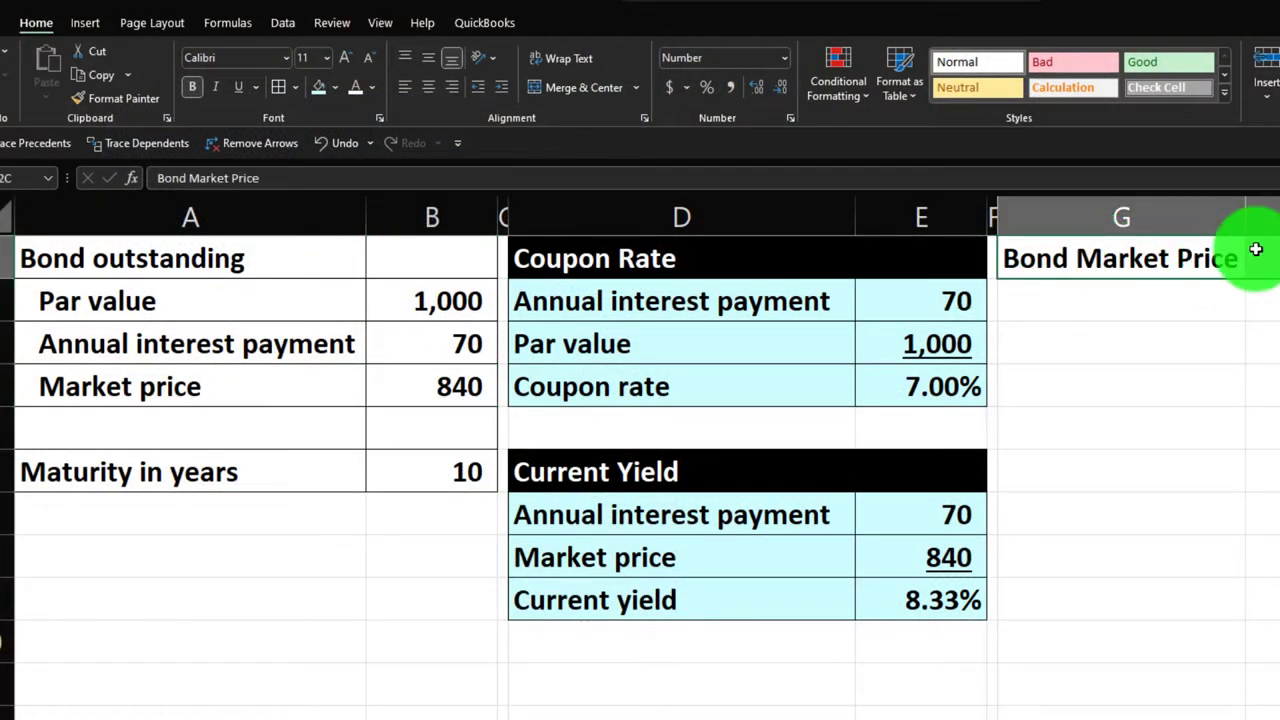
left_click(340, 92)
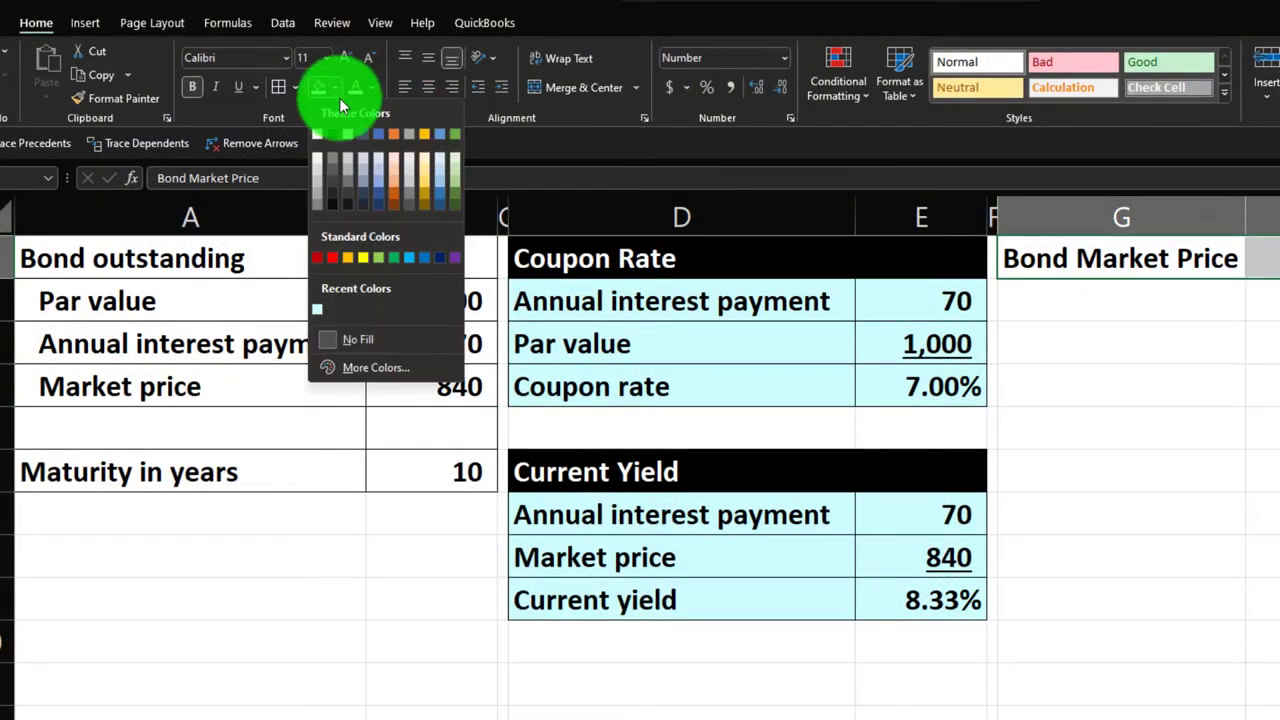
left_click(336, 133)
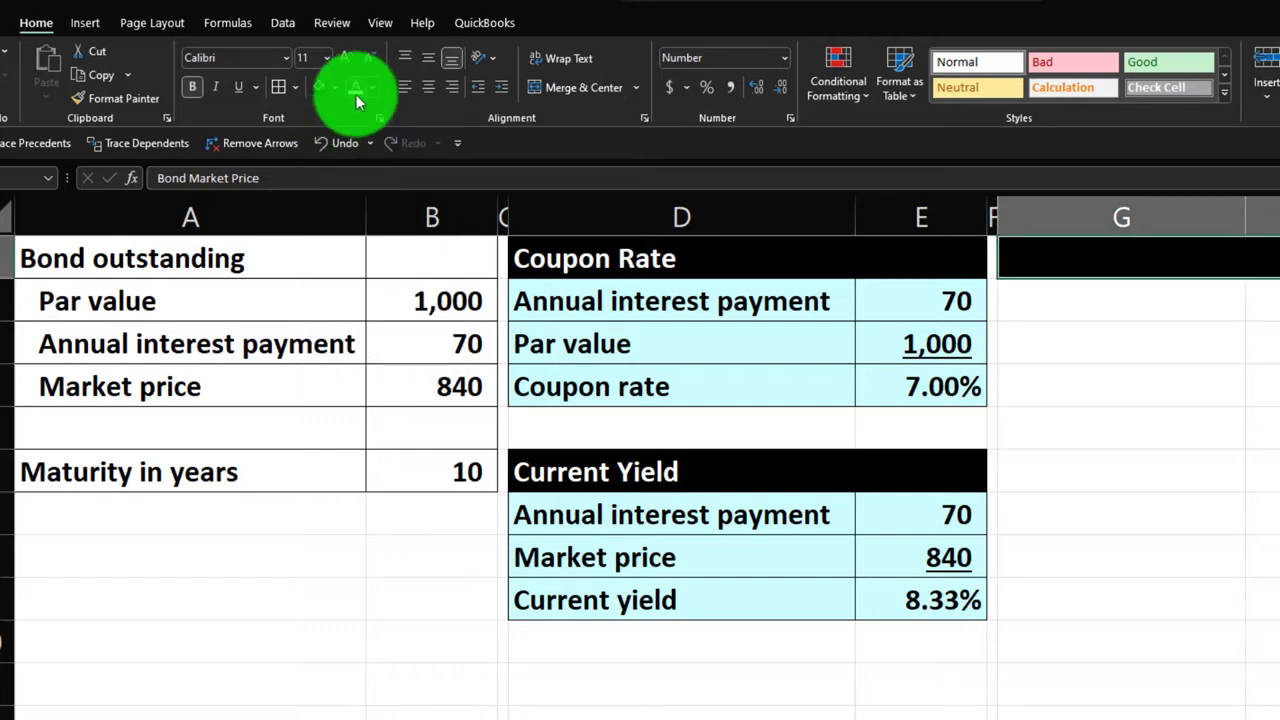
left_click(1066, 296)
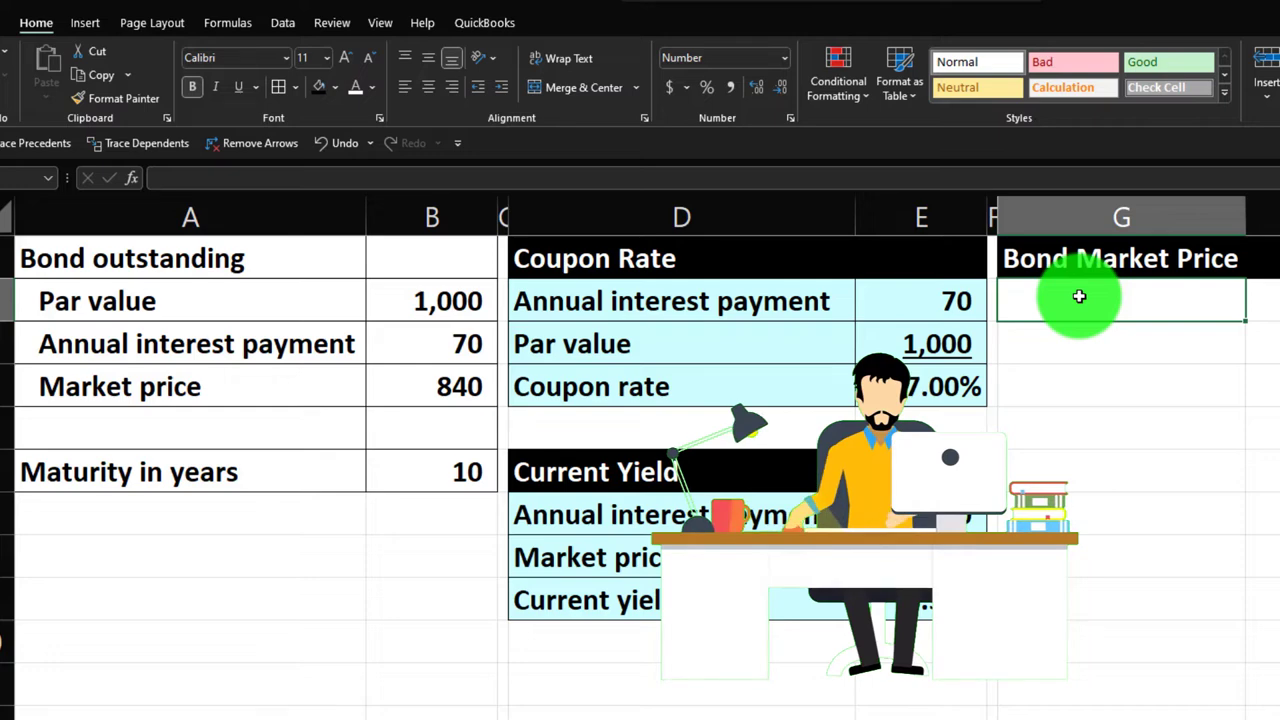
type("Presetn")
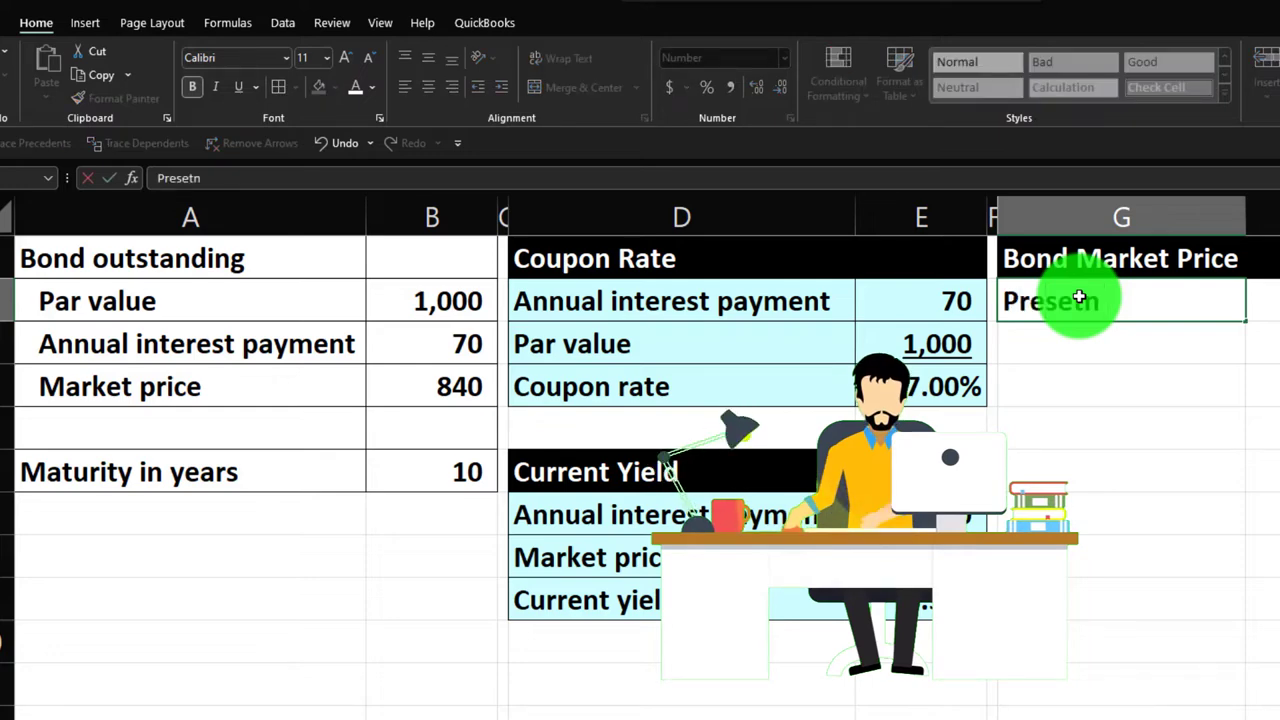
key("BackSpace")
key("BackSpace")
type("n")
key("BackSpace")
key("BackSpace")
key("BackSpace")
key("BackSpace")
key("BackSpace")
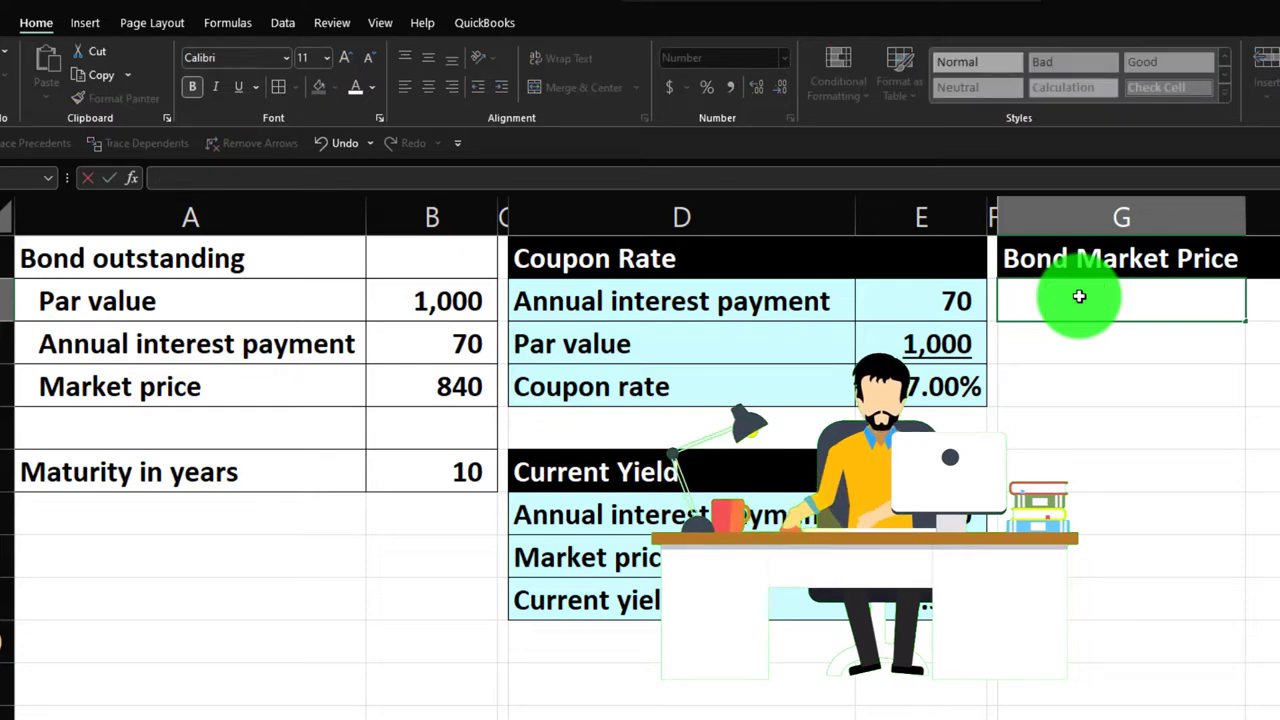
Step: Enter the labels PV of interest, PV of face amount and Market price in cells G2:G4
type("PV of interest")
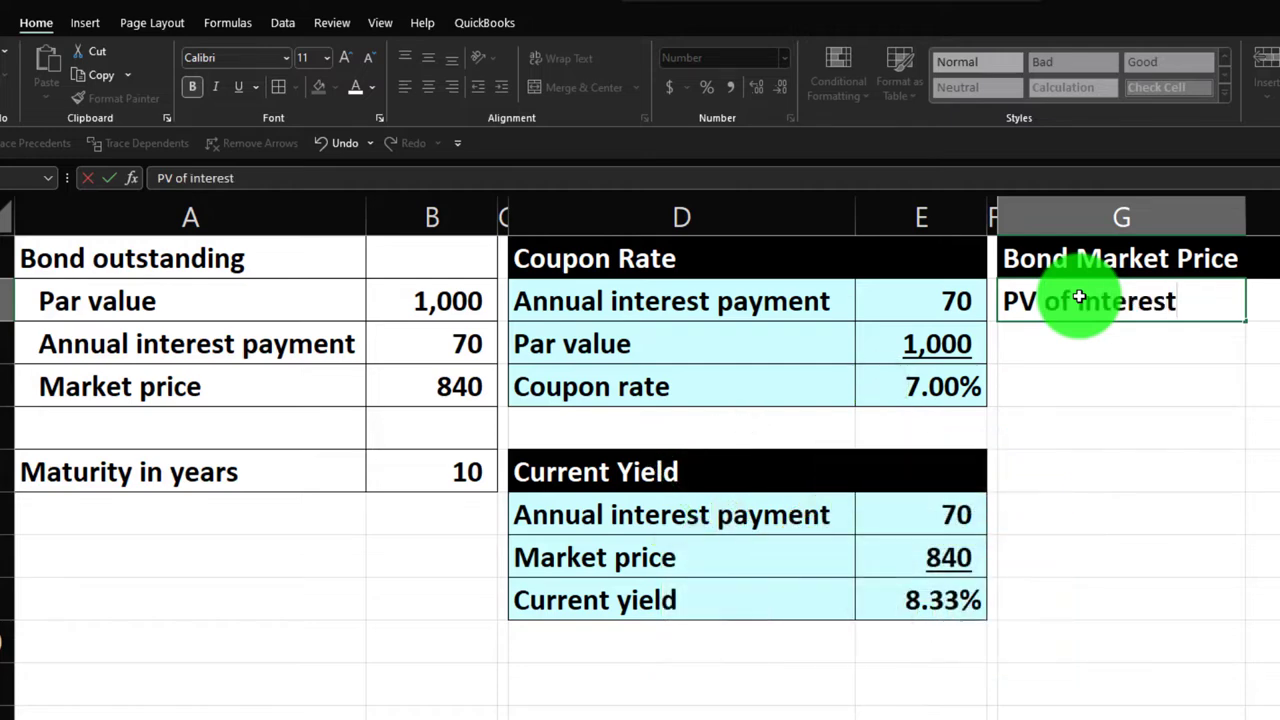
key("Return")
type("PV")
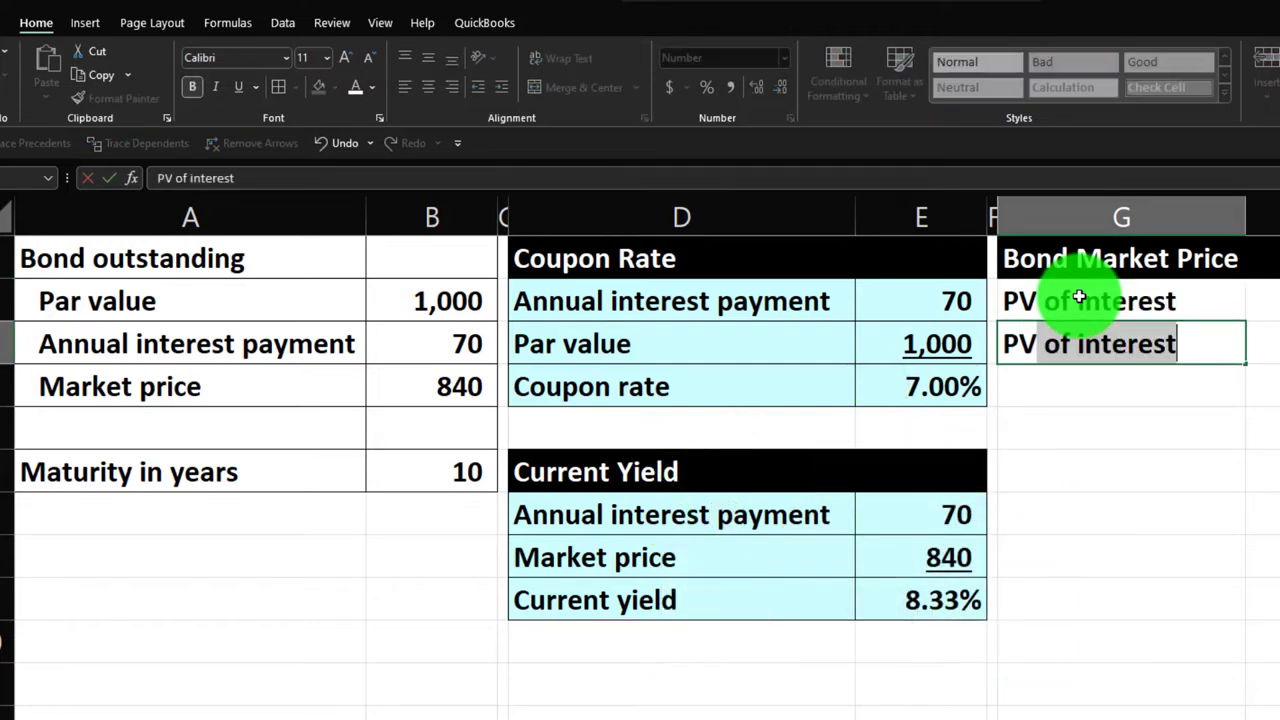
type(" of face amount")
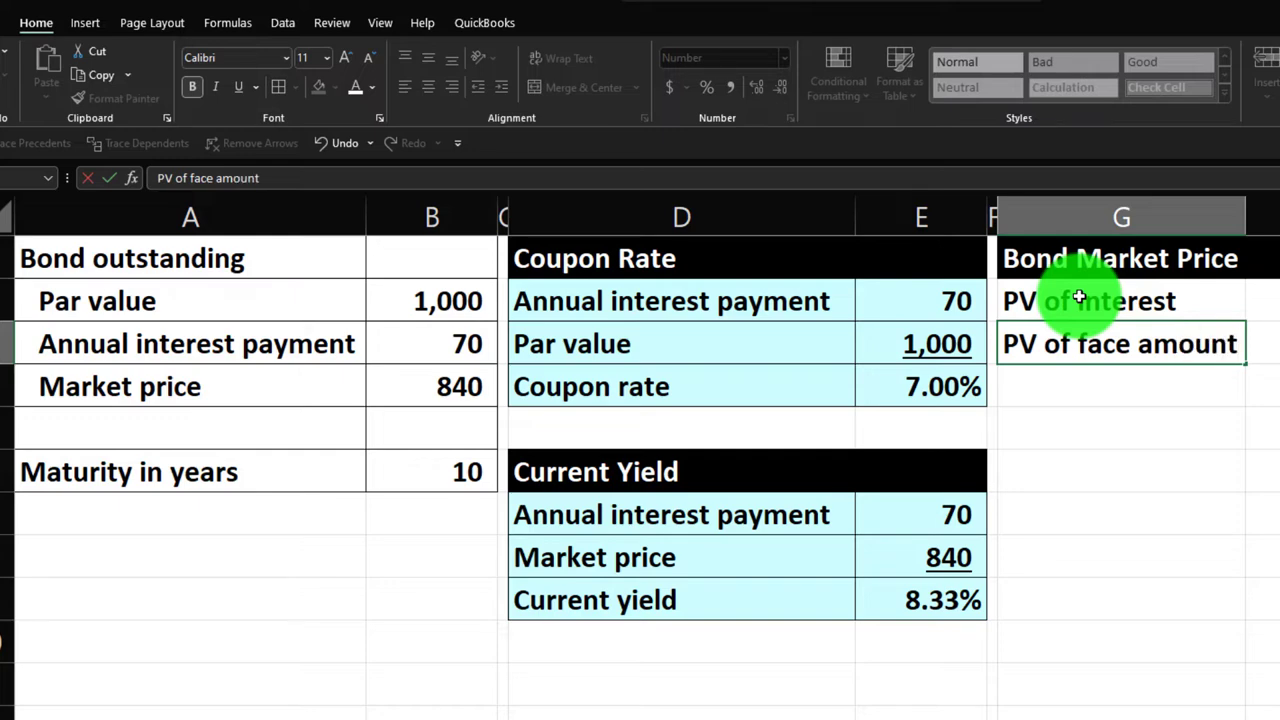
key("Return")
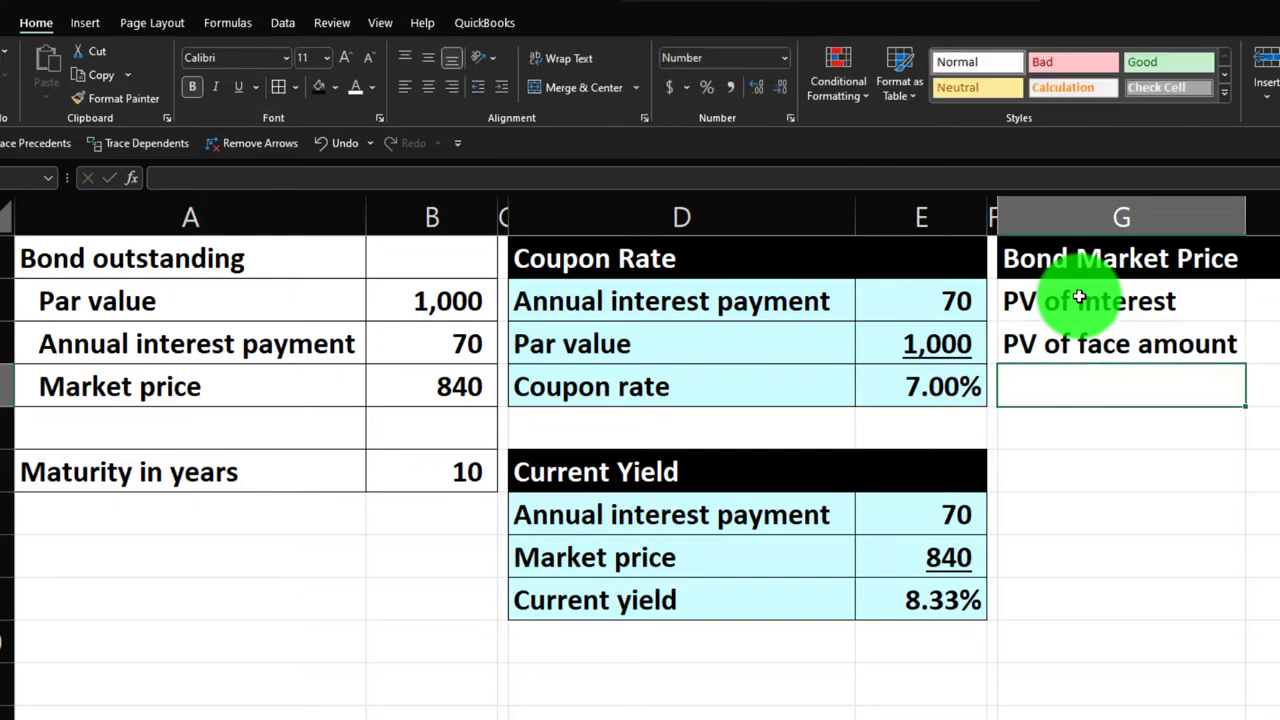
type("Mo")
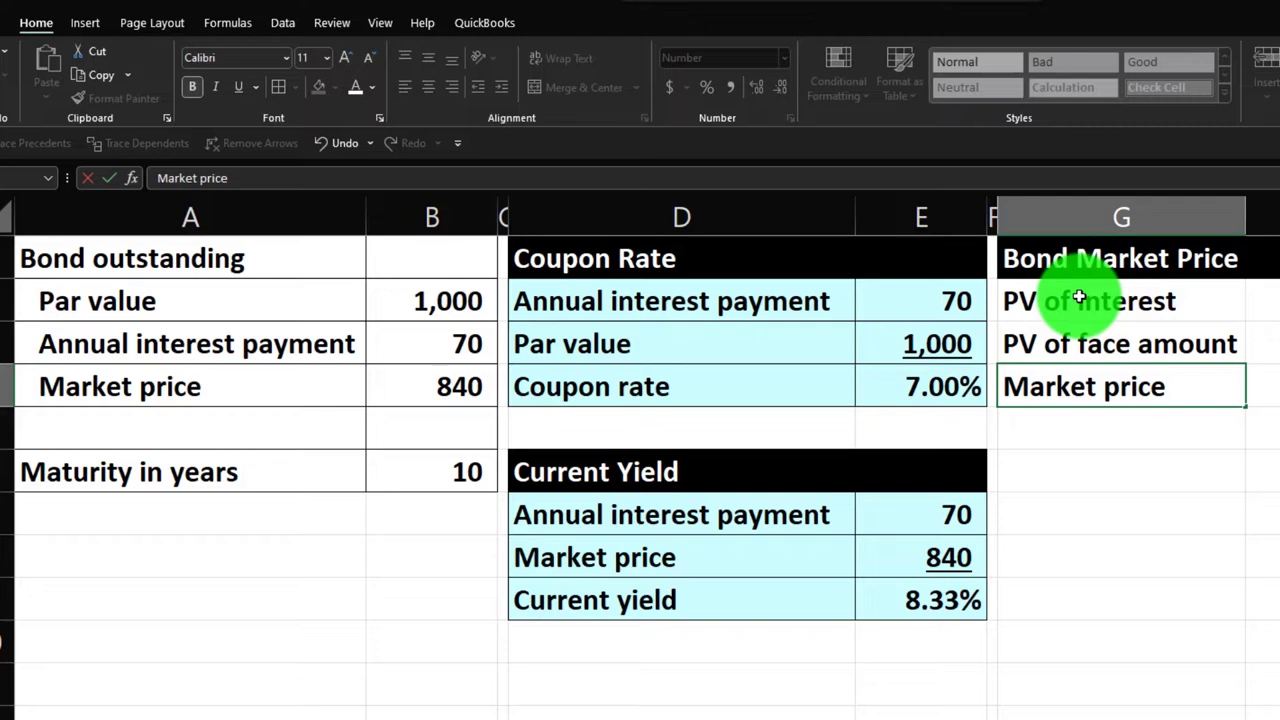
key("Return")
Step: Enter the label Rate goal seek in G6 and a trial rate of .05 in H6
key("Return")
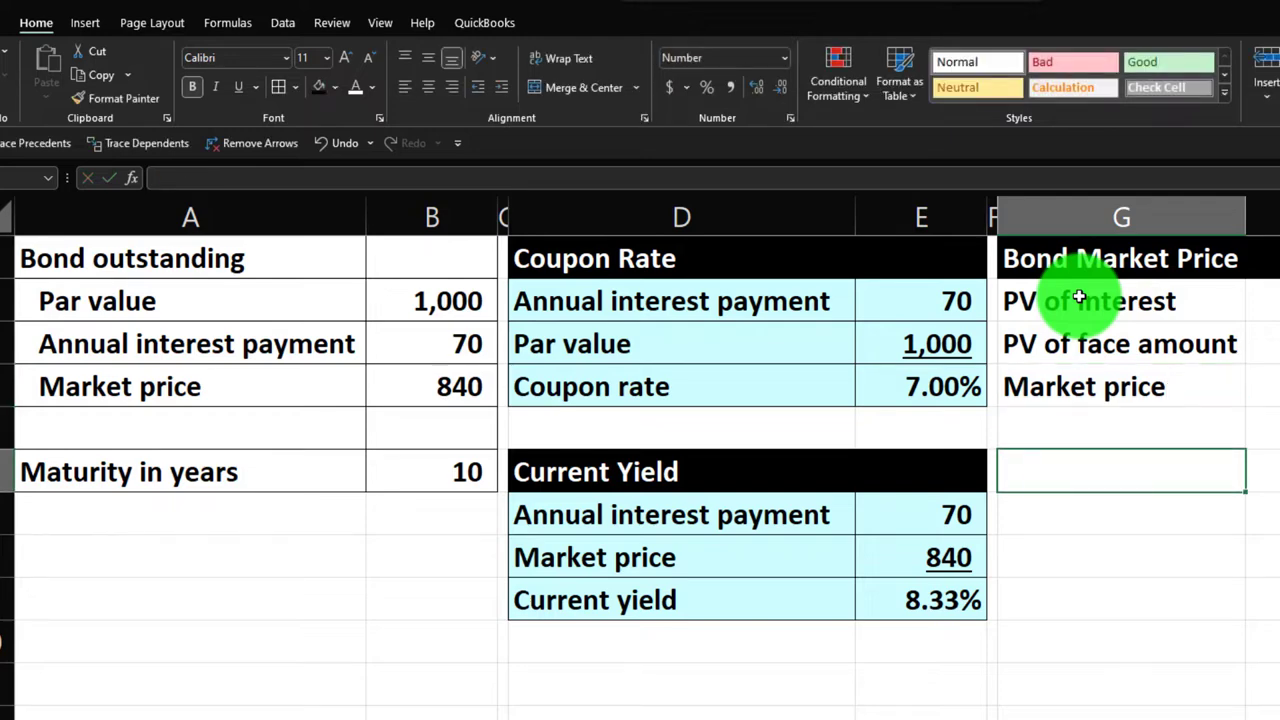
type("Rate g")
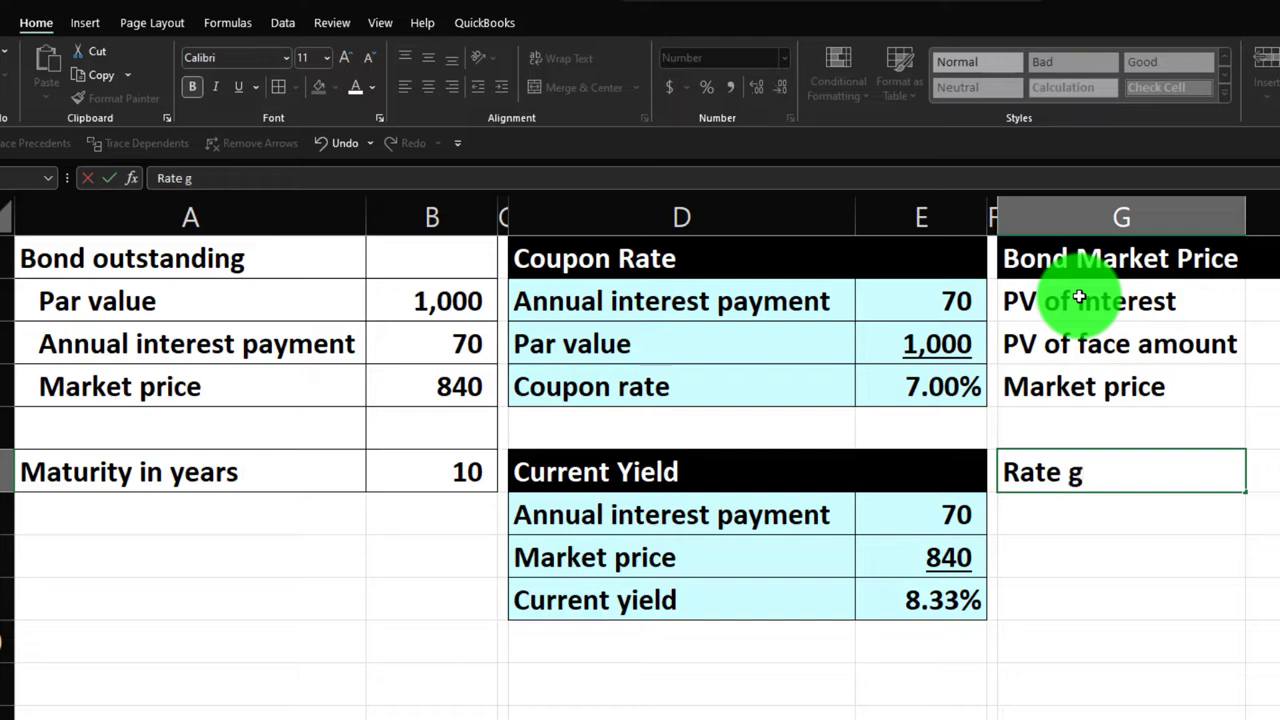
type("oal")
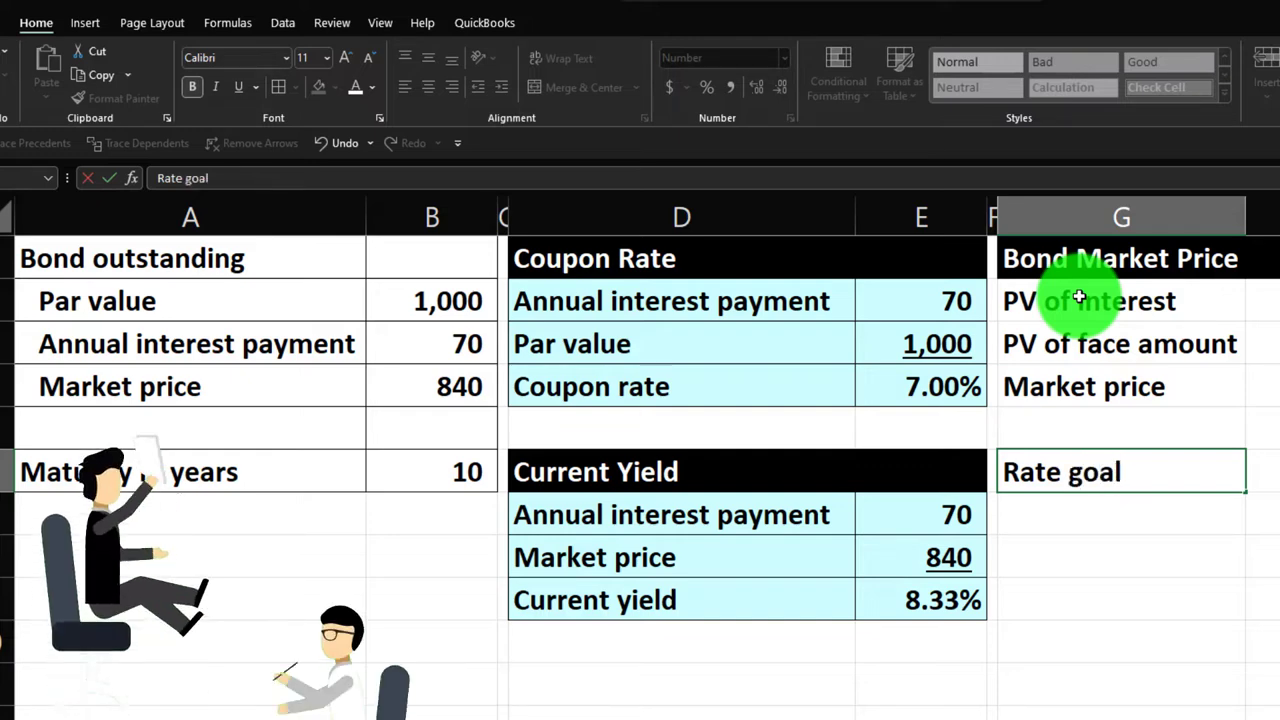
type(" s")
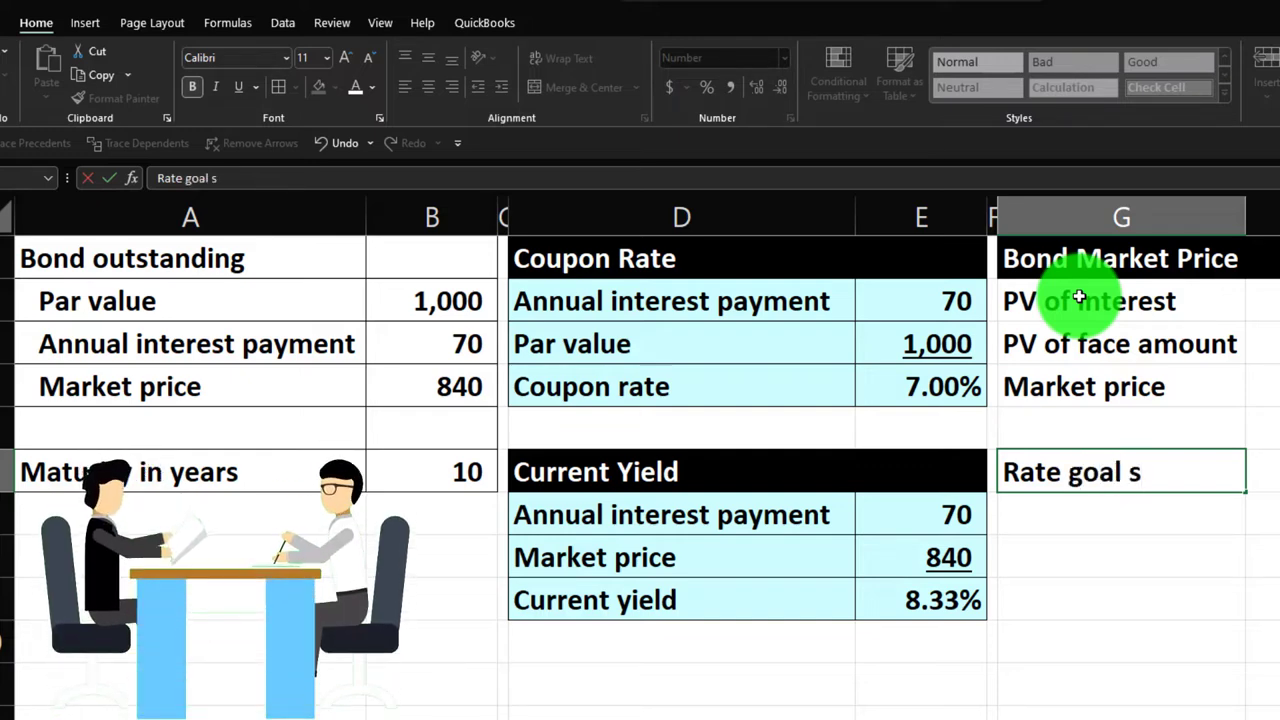
type("eek")
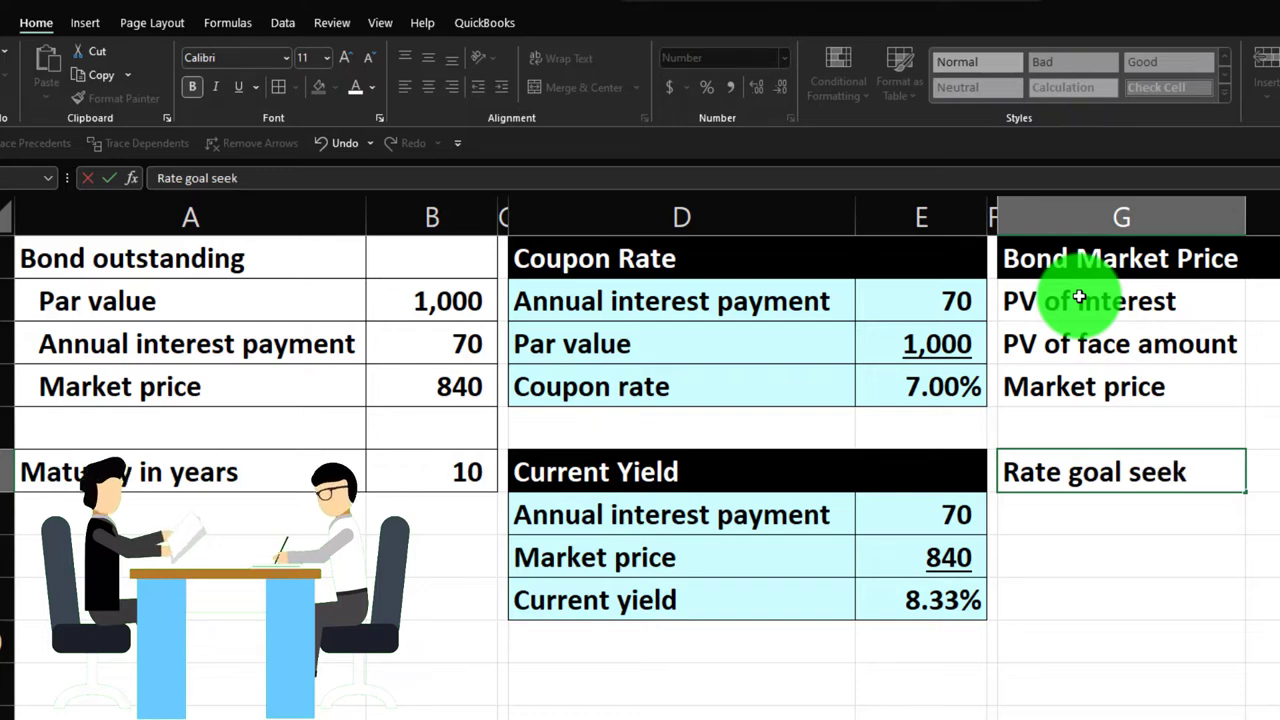
key("Tab")
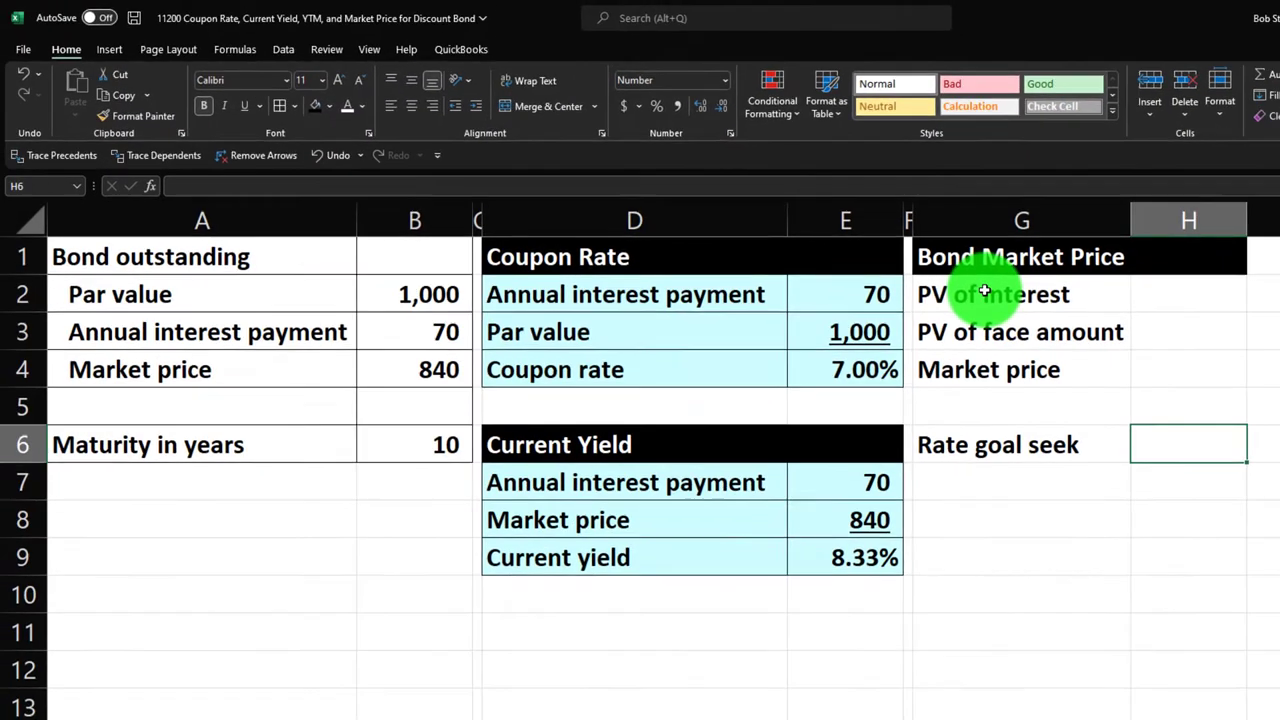
type(".05")
key("Return")
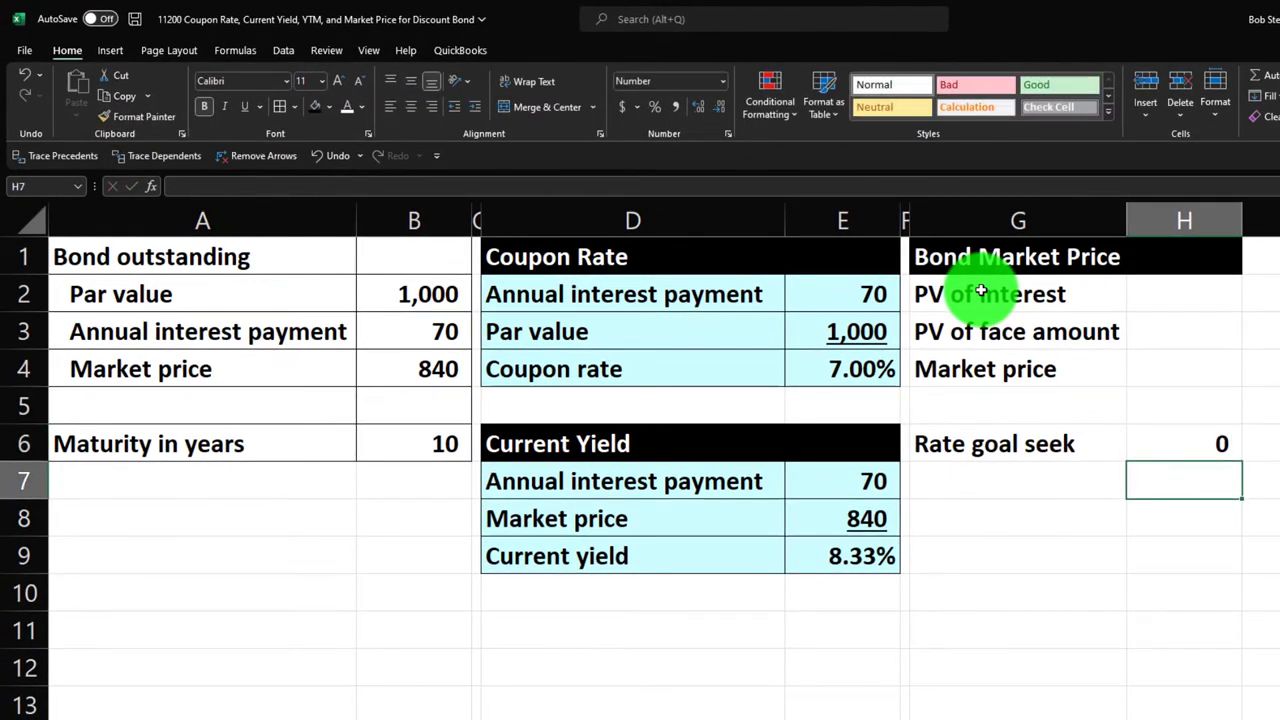
Step: Format the goal seek rate in H6 as a percentage with two decimal places
key("Up")
key("Right")
key("Left")
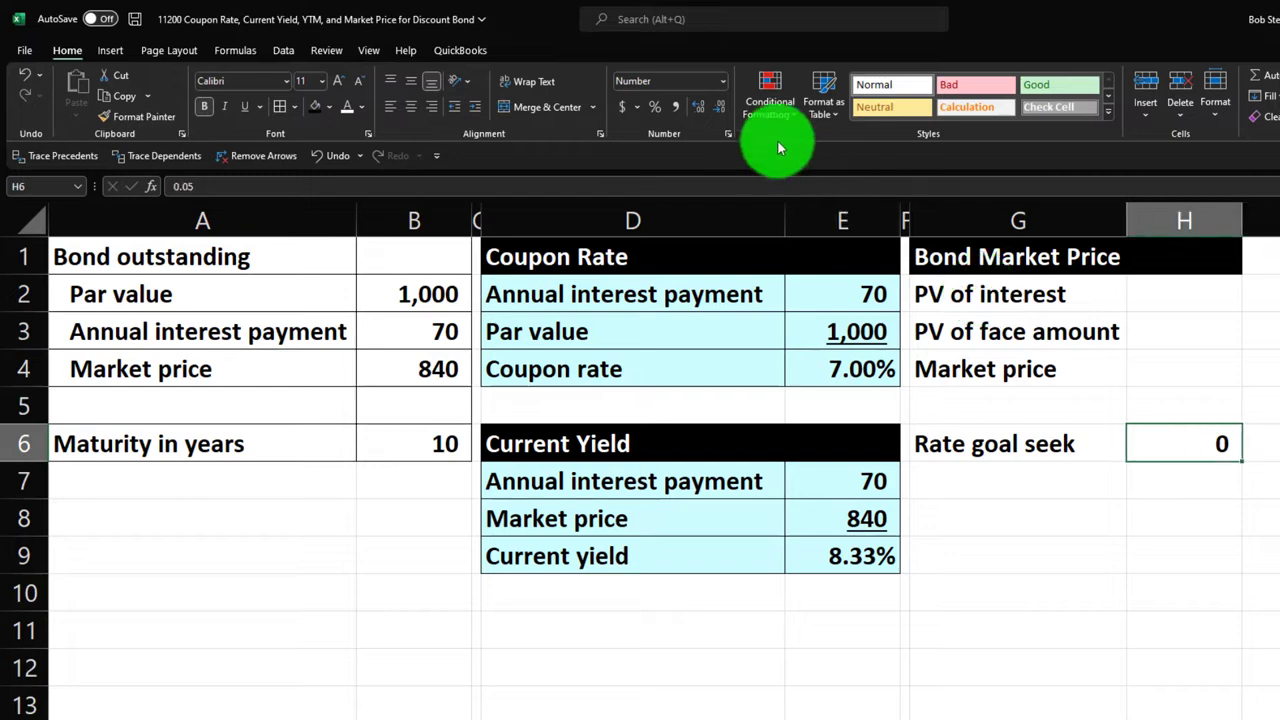
left_click(656, 108)
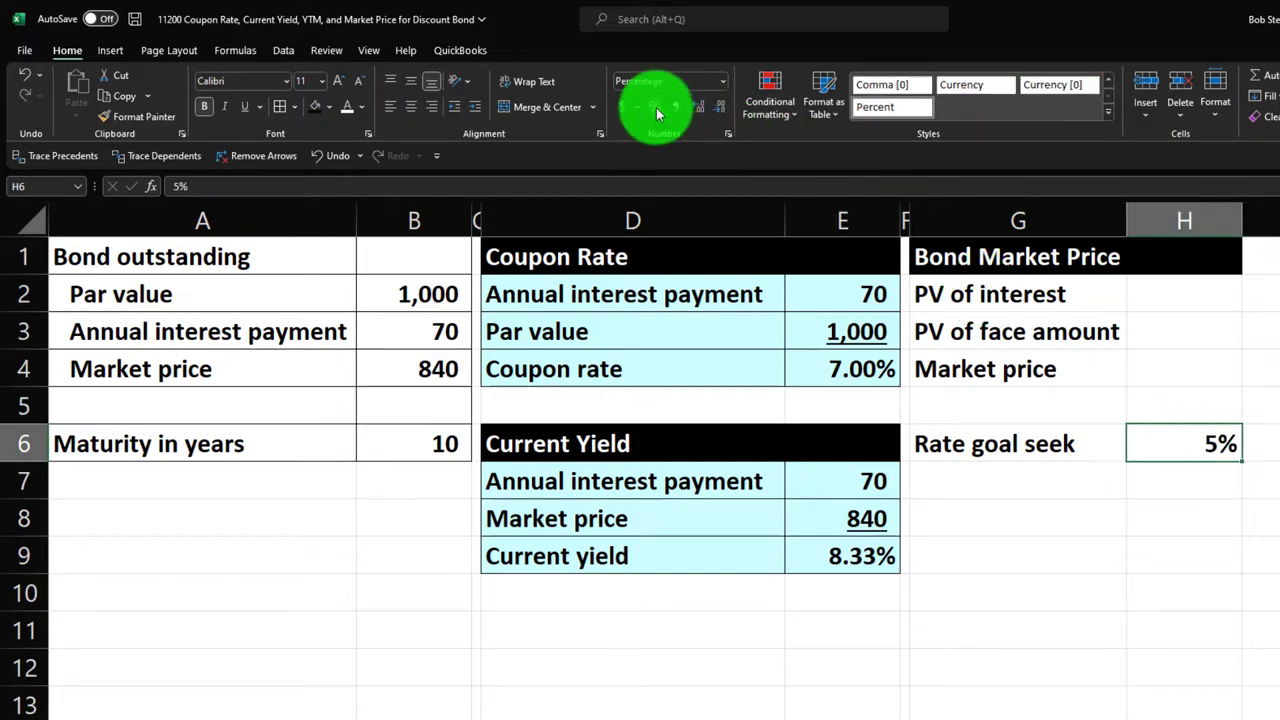
left_click(700, 108)
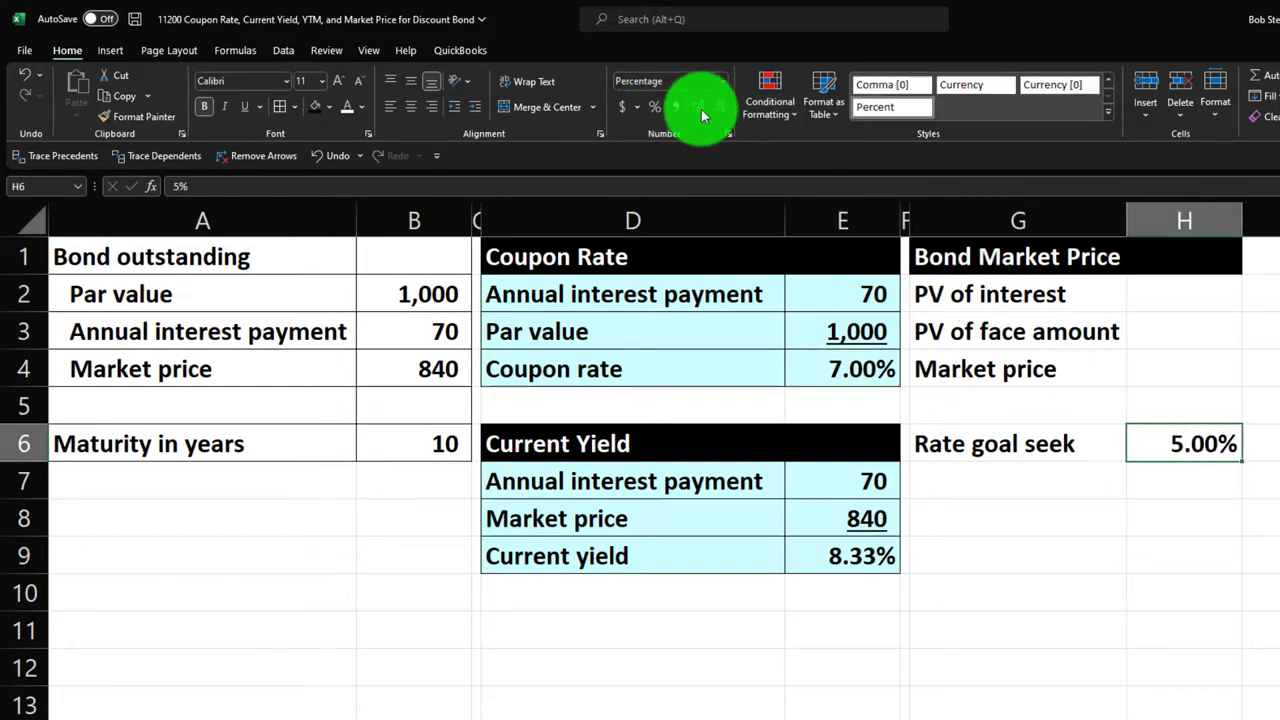
left_click(1172, 291)
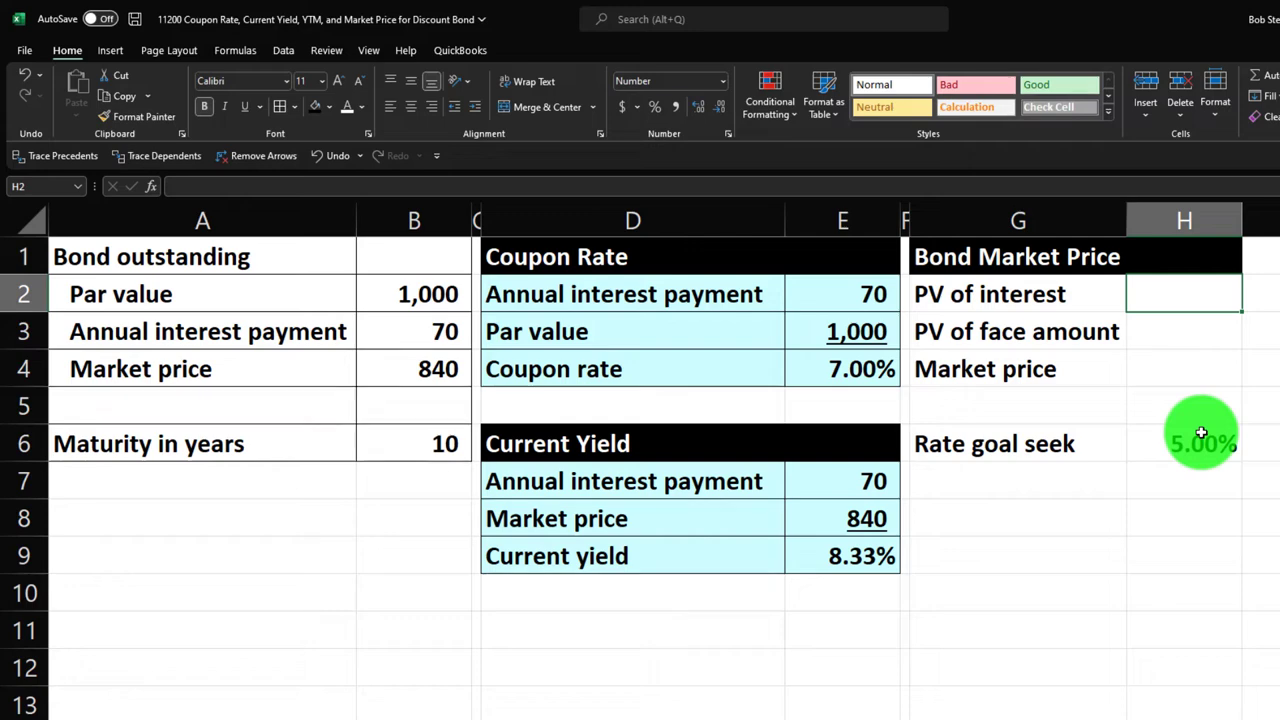
left_click(1189, 370)
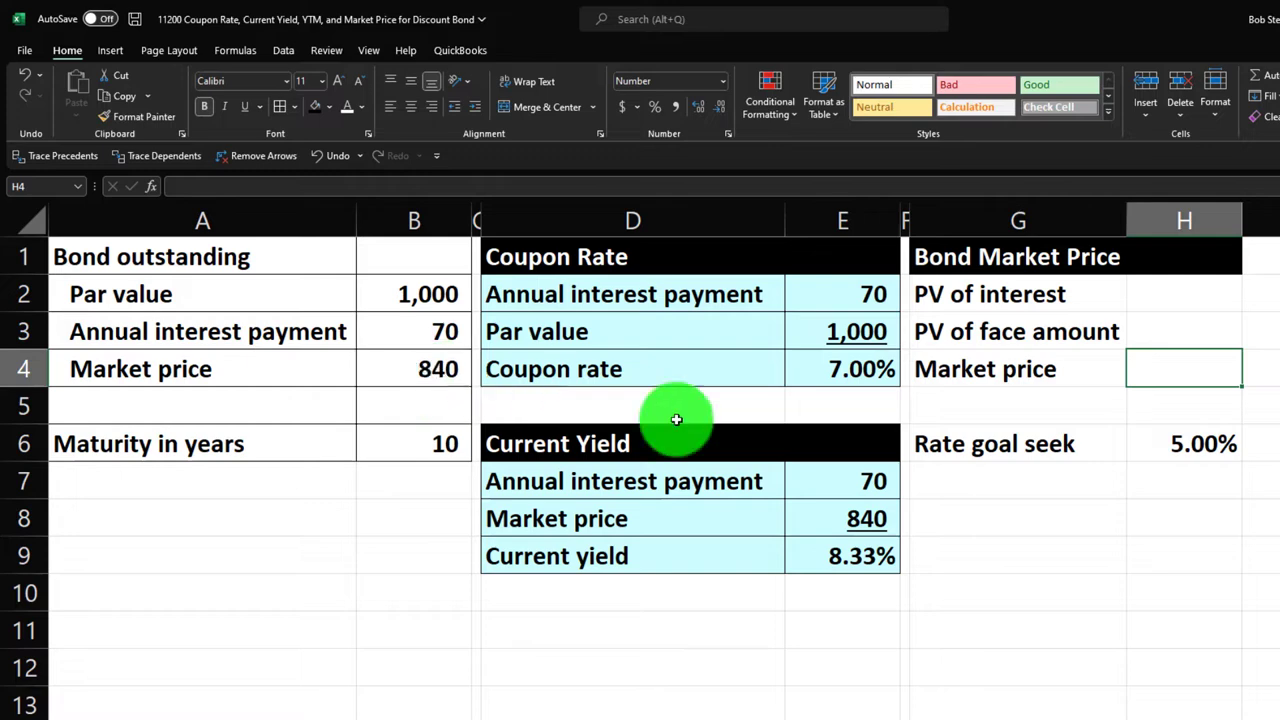
left_click(1176, 446)
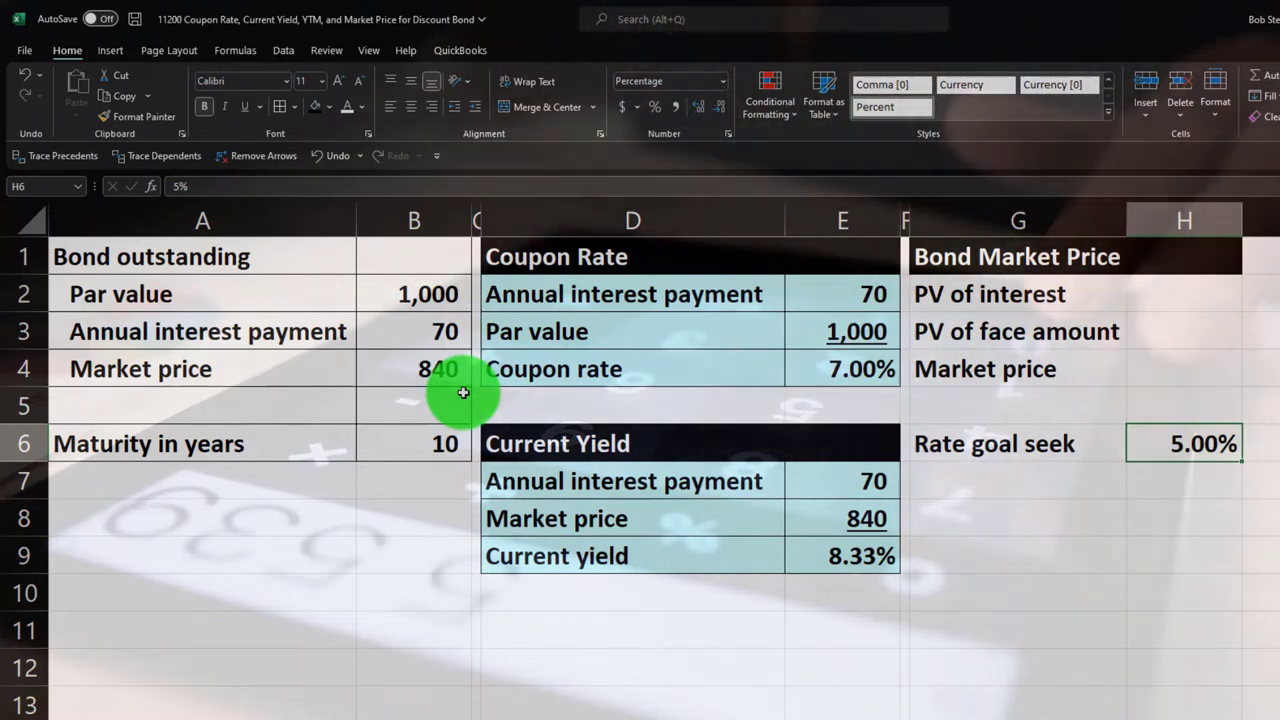
Step: Calculate the PV of interest in H2 with a negative PV function using rate H6, number of periods B6 and payment B3
key("Up")
key("Up")
key("Up")
key("Up")
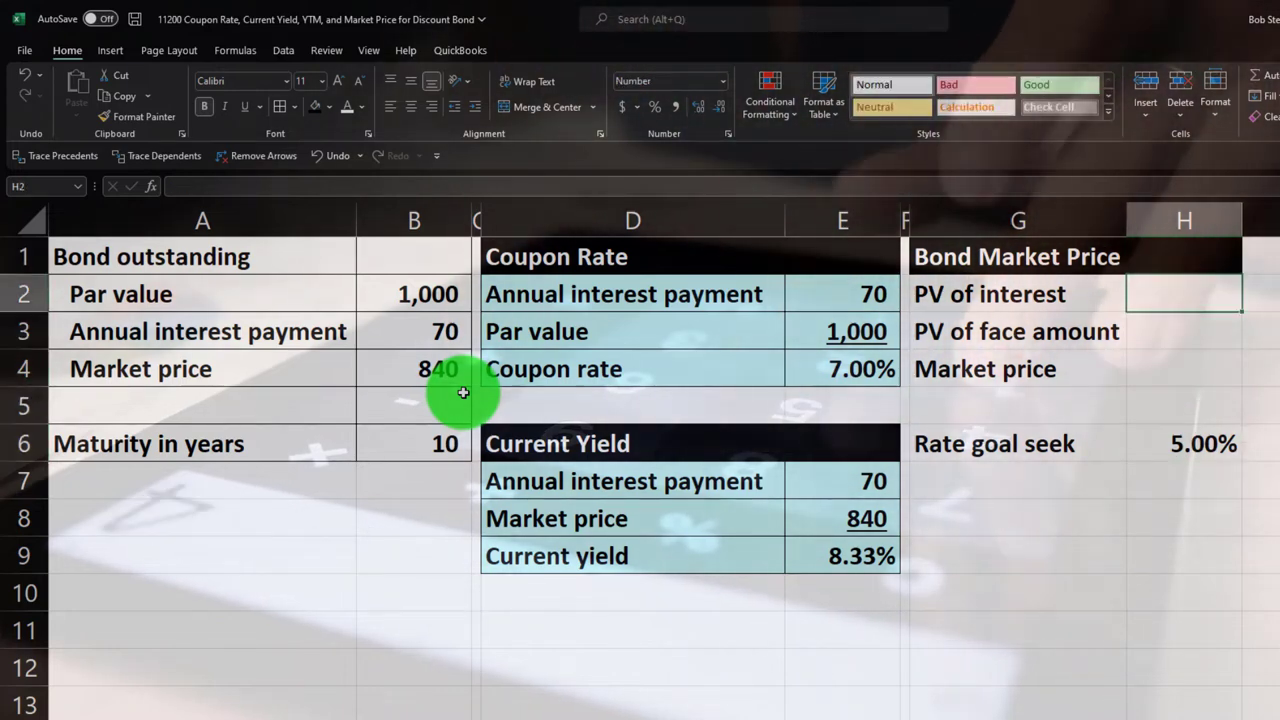
key("F2")
type("-")
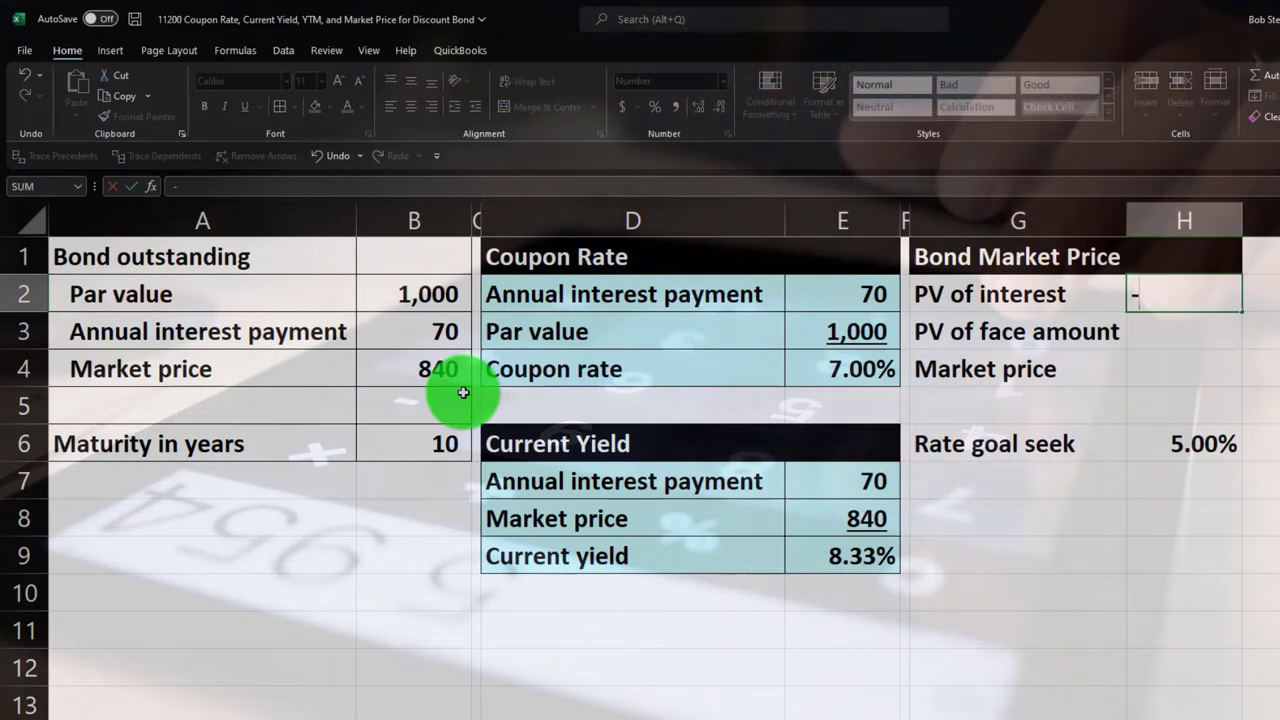
type("pv(")
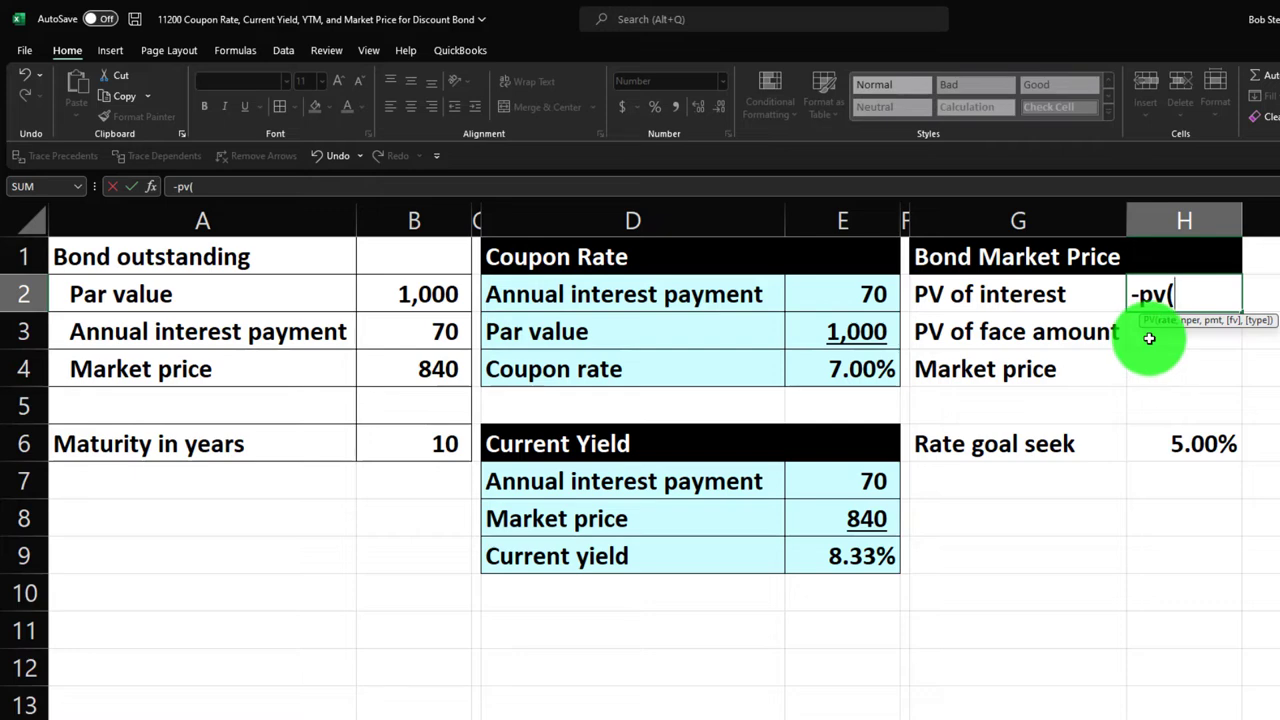
key("Down")
key("Down")
key("Down")
key("Down")
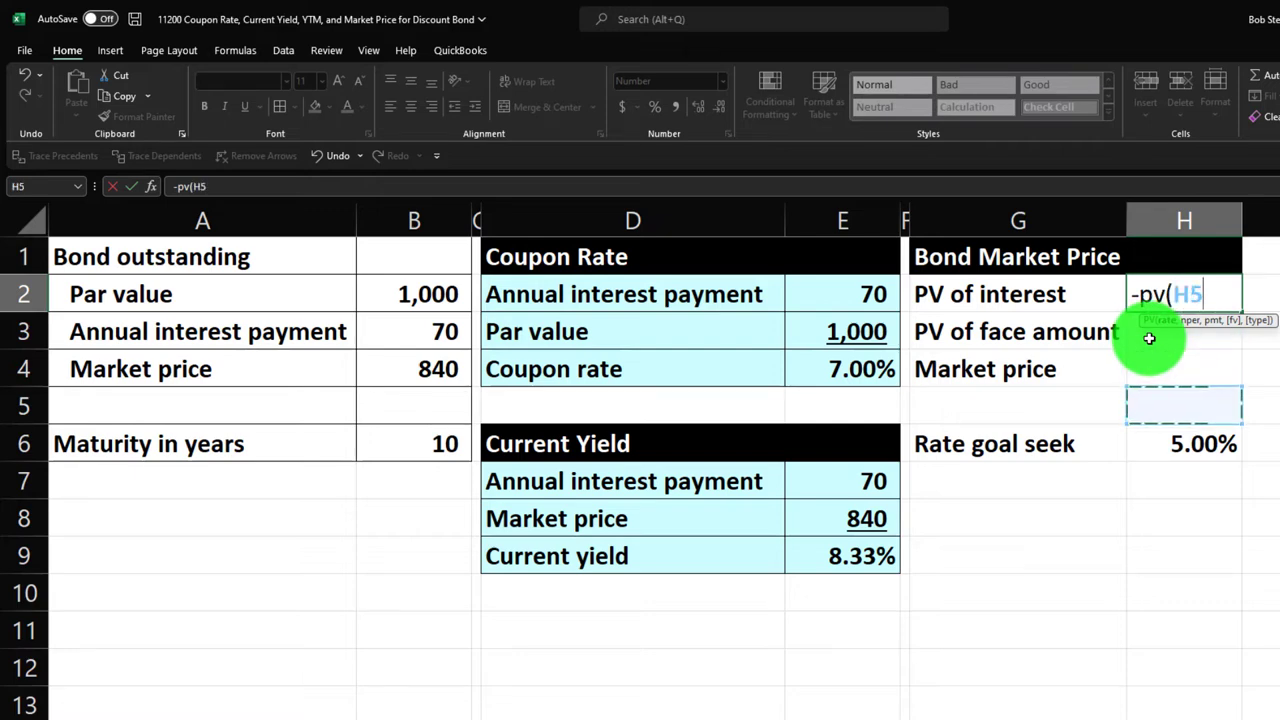
type(",")
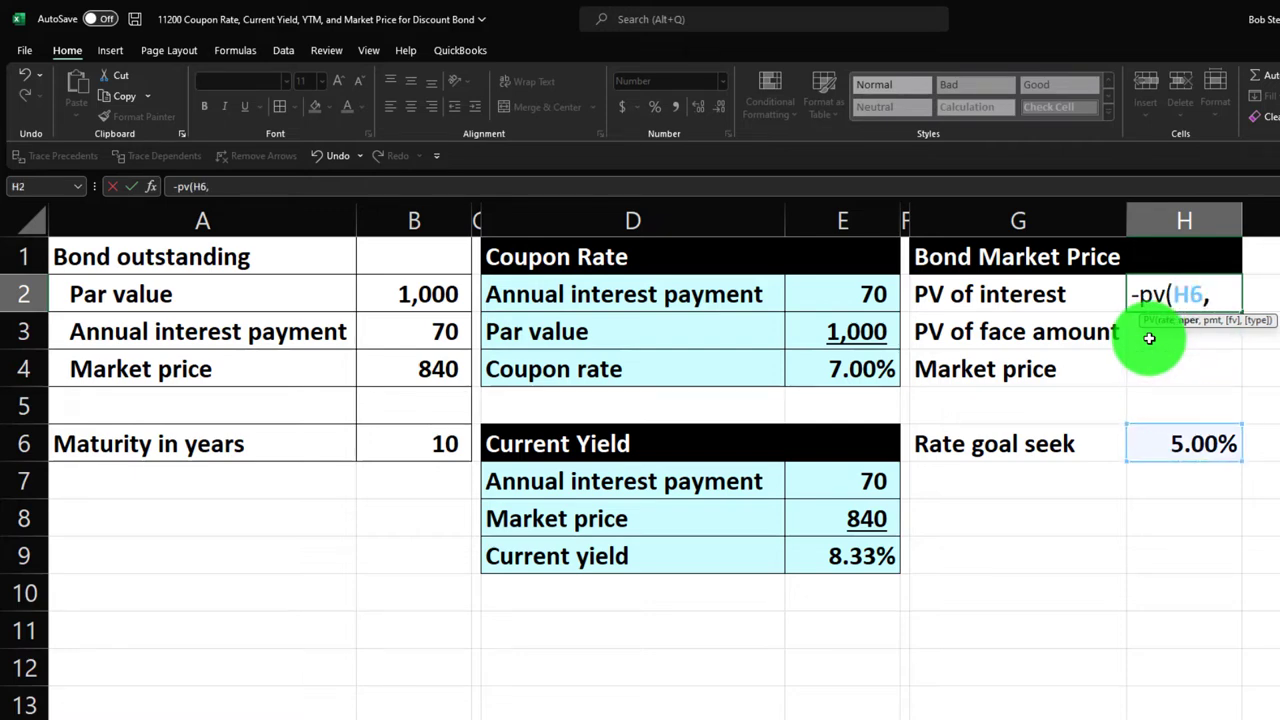
key("Left")
key("Left")
key("Left")
key("Left")
key("Left")
key("Left")
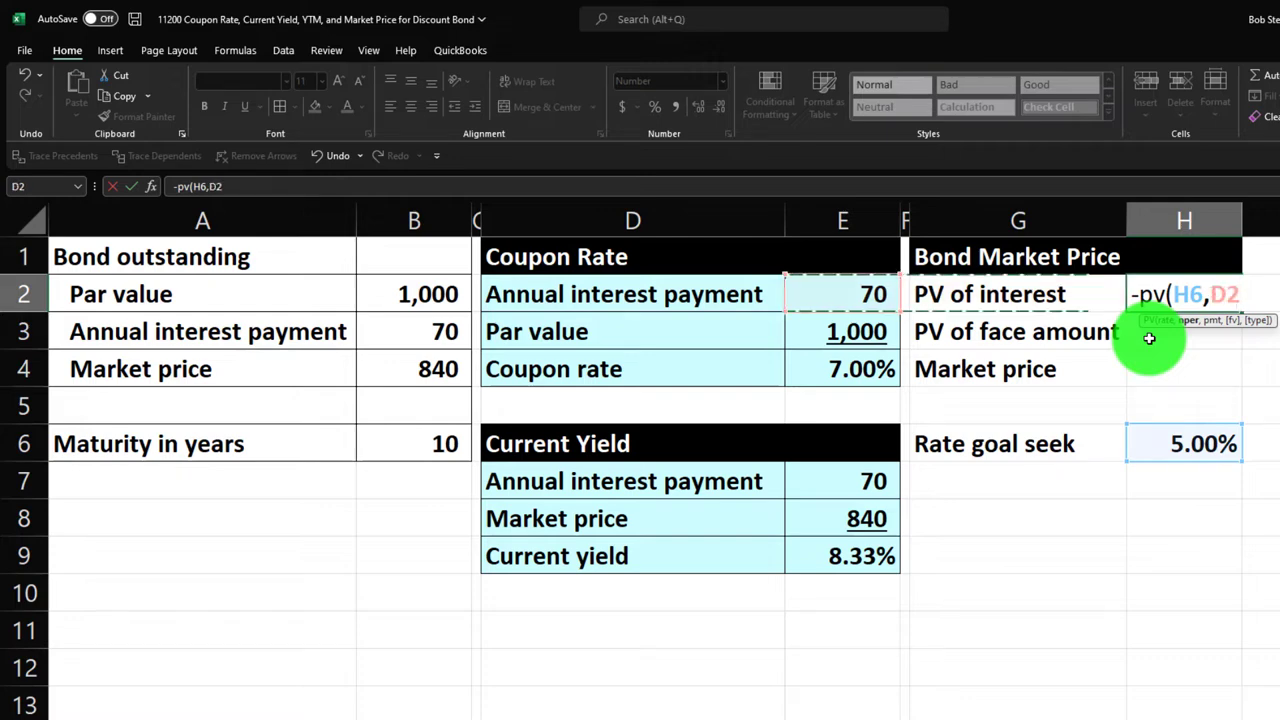
key("Down")
key("Down")
key("Down")
key("Down")
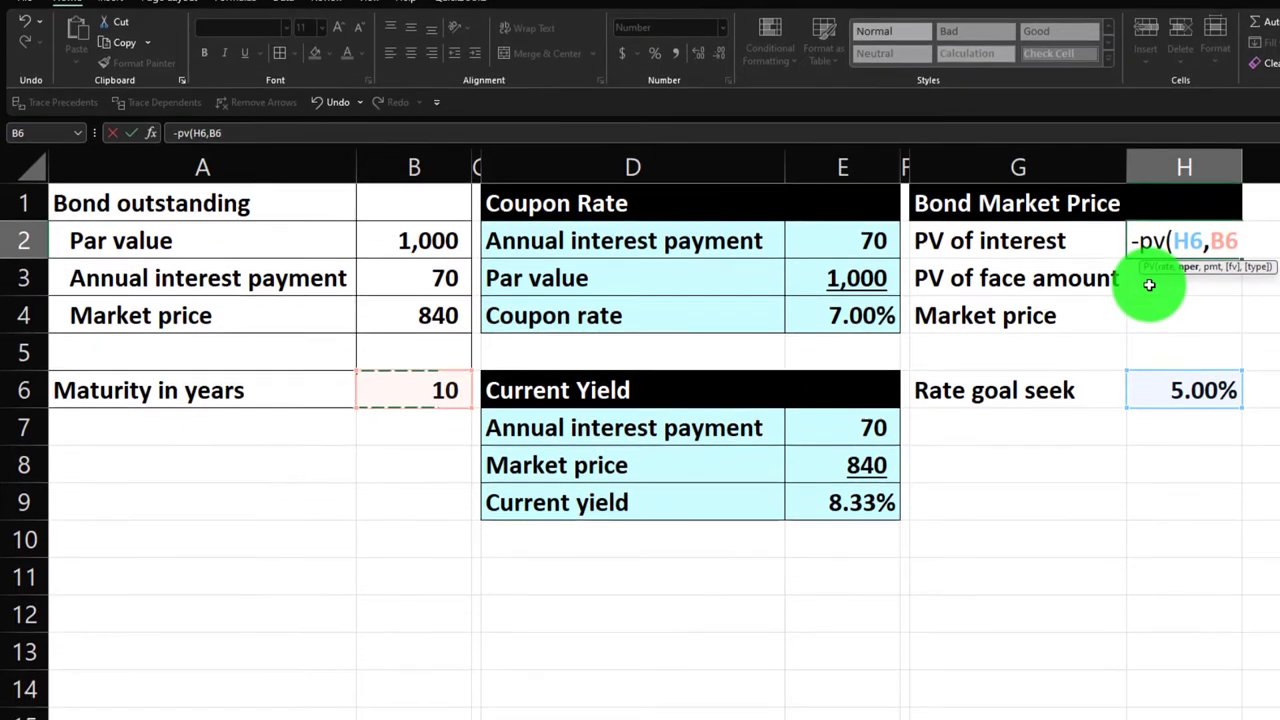
type(",")
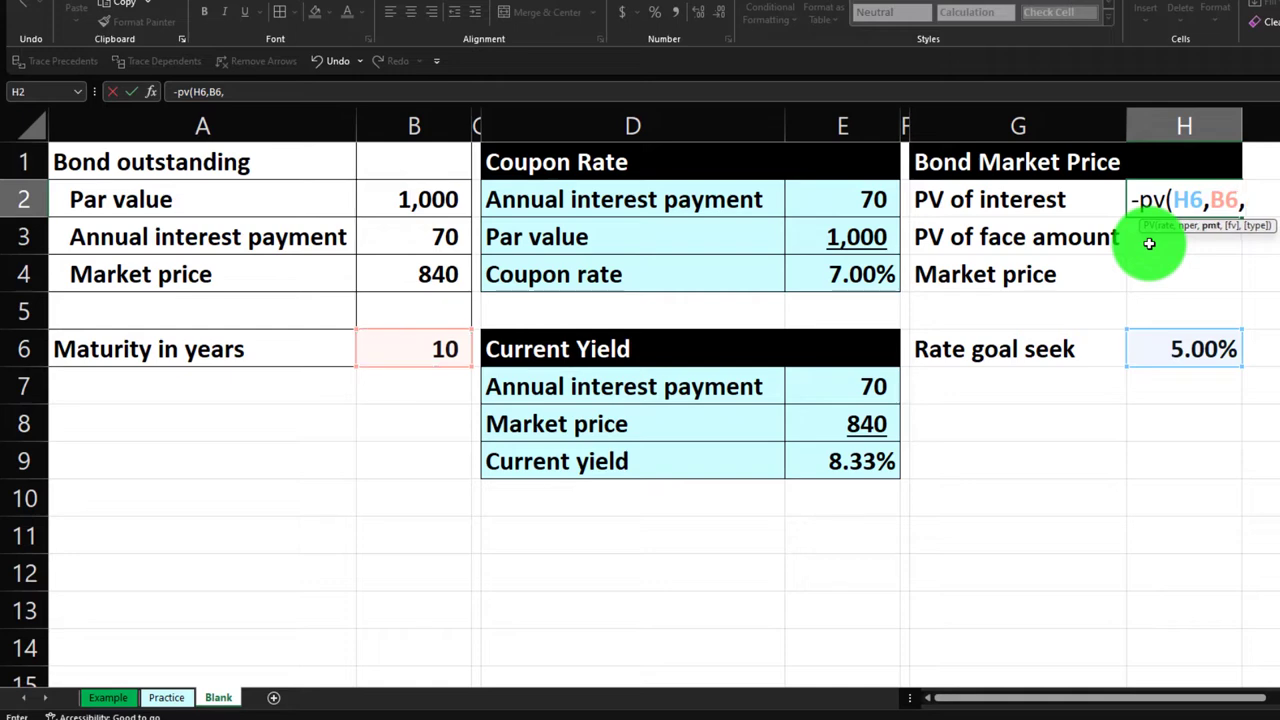
key("Left")
key("Left")
key("Left")
key("Left")
key("Left")
key("Left")
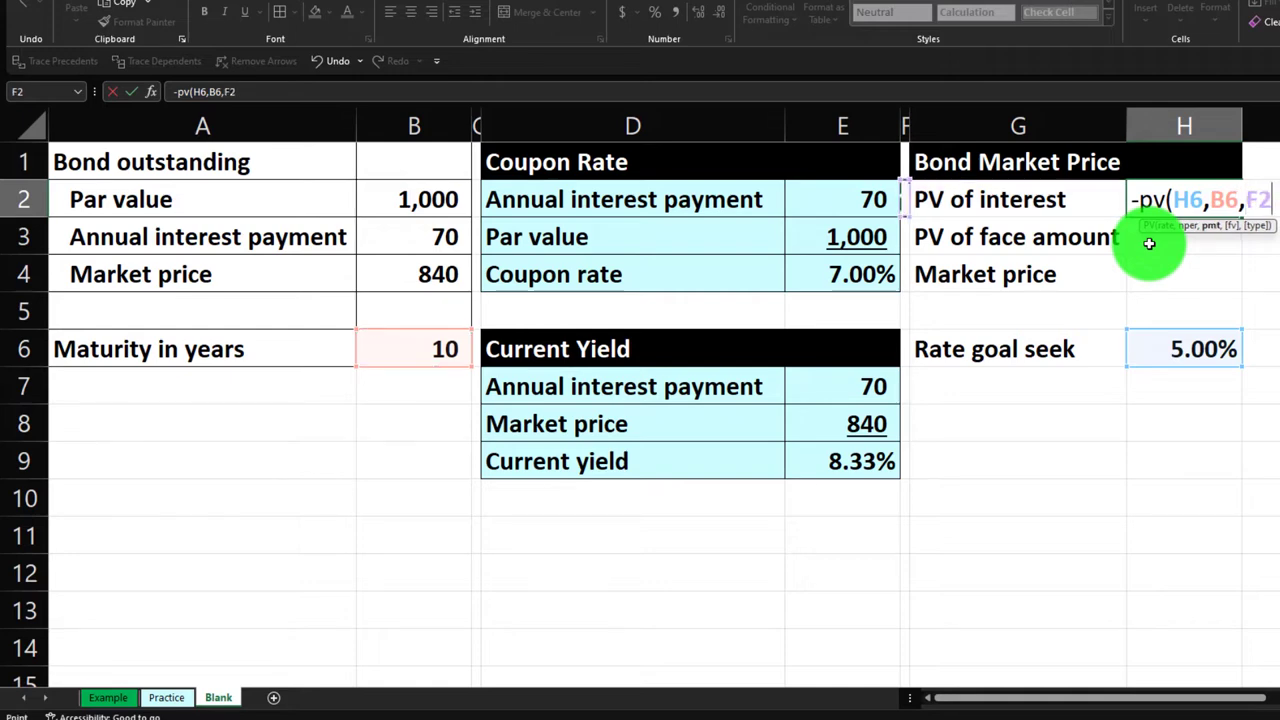
key("Down")
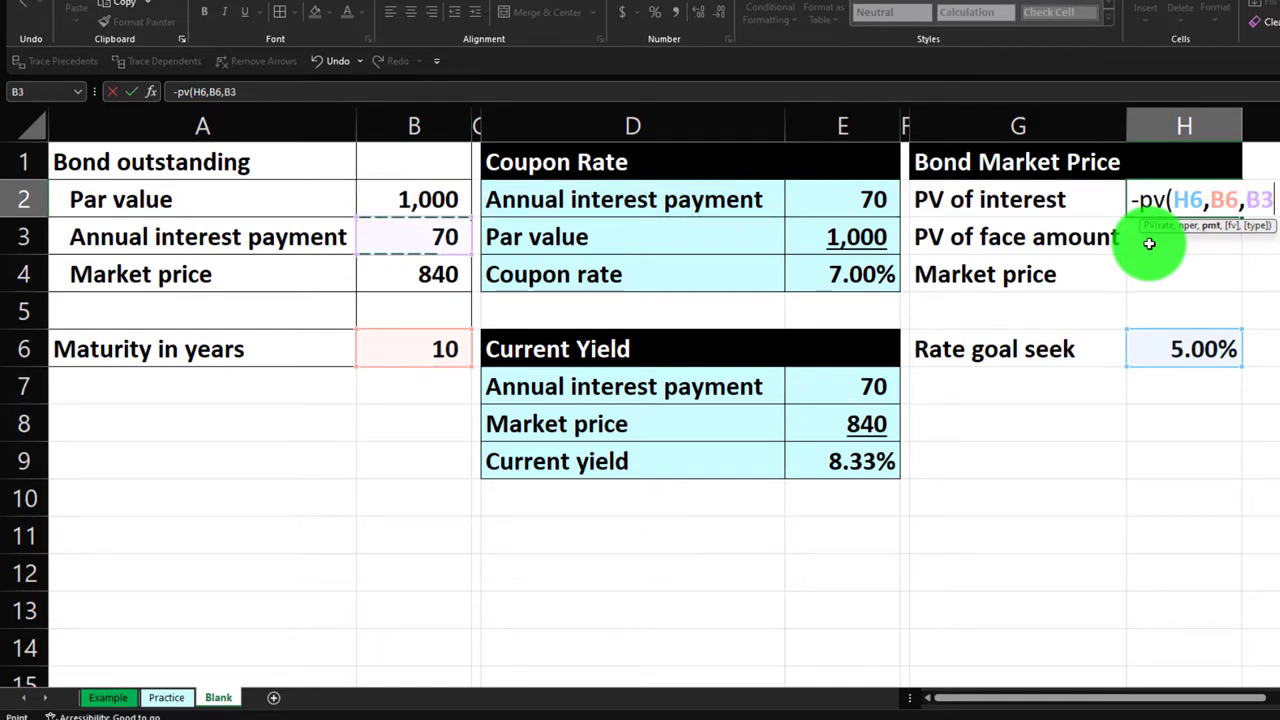
key("Return")
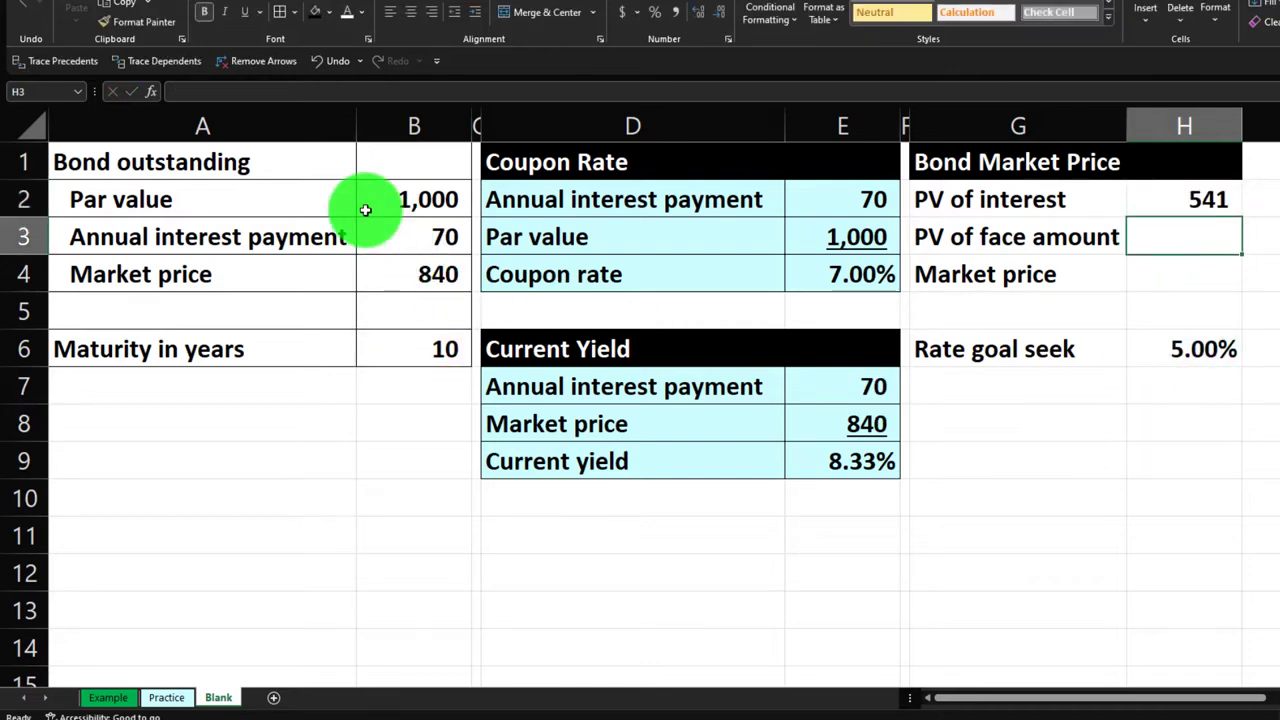
Step: Calculate the PV of face amount in H3 with a negative PV function using rate H6, periods B6, no payment and future value B2
type("-")
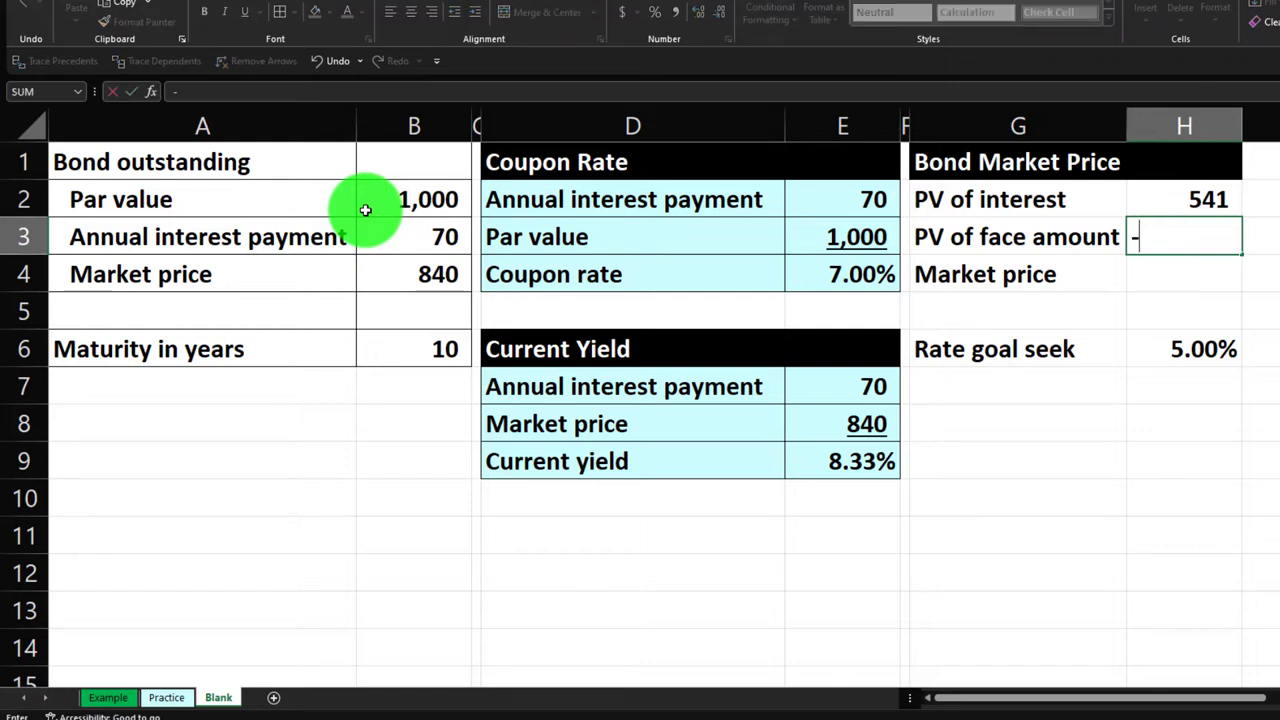
type("pv(")
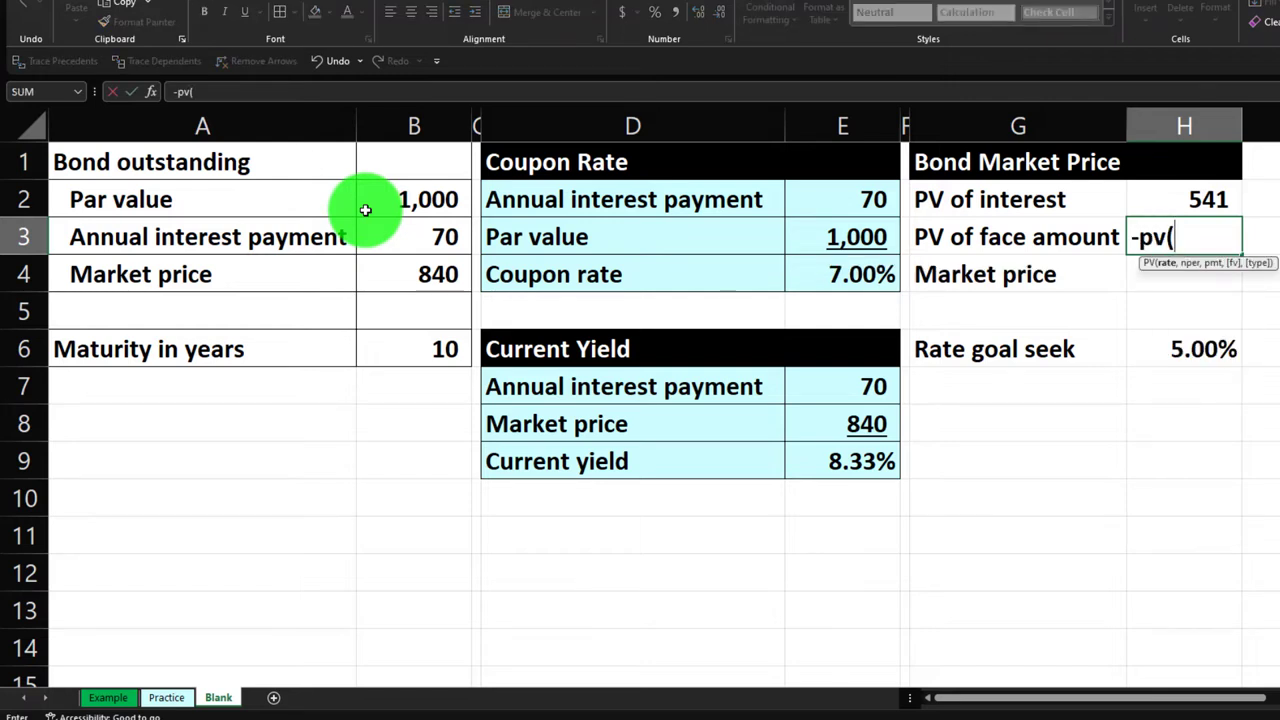
key("Down")
key("Down")
key("Down")
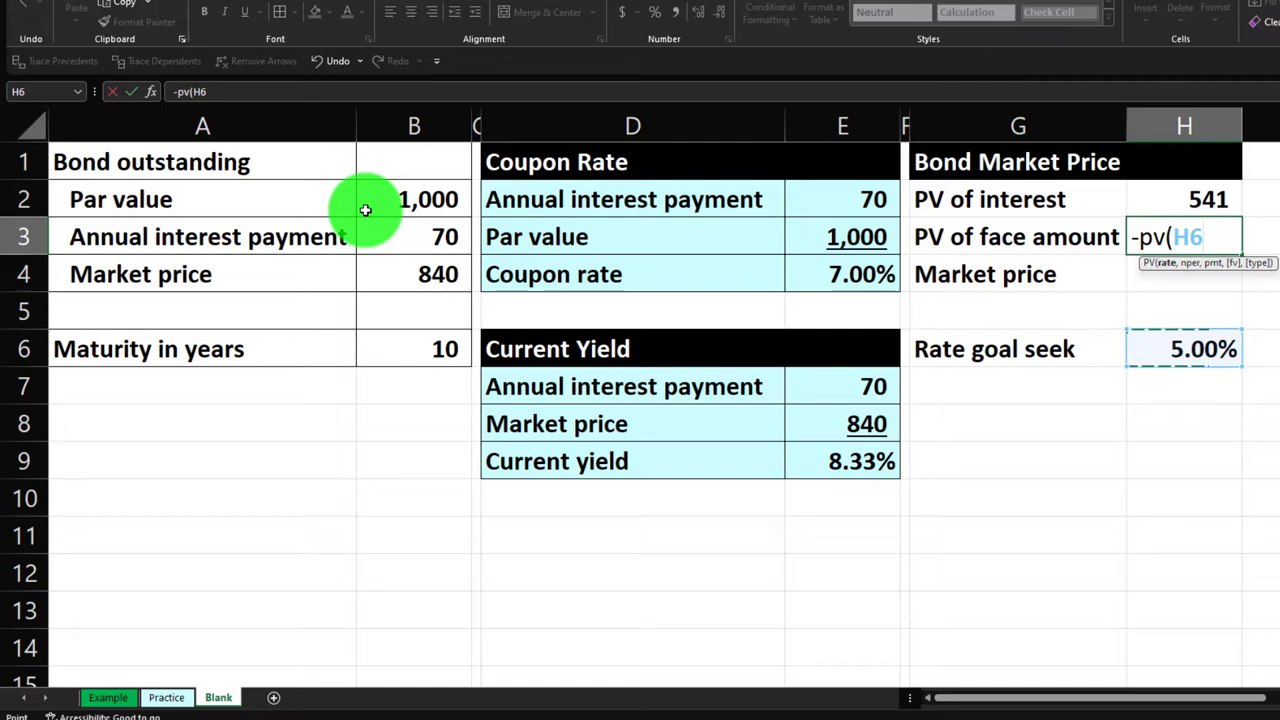
type(",")
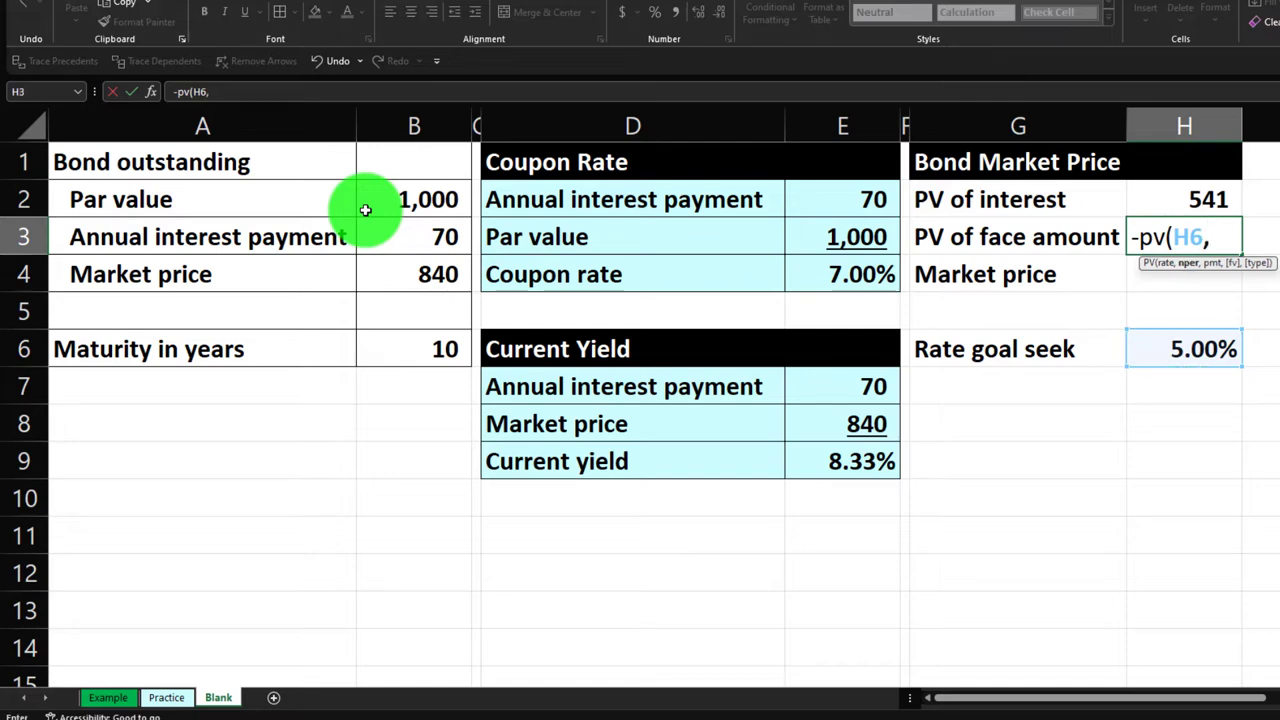
key("Left")
key("Left")
key("Left")
key("Left")
key("Left")
key("Left")
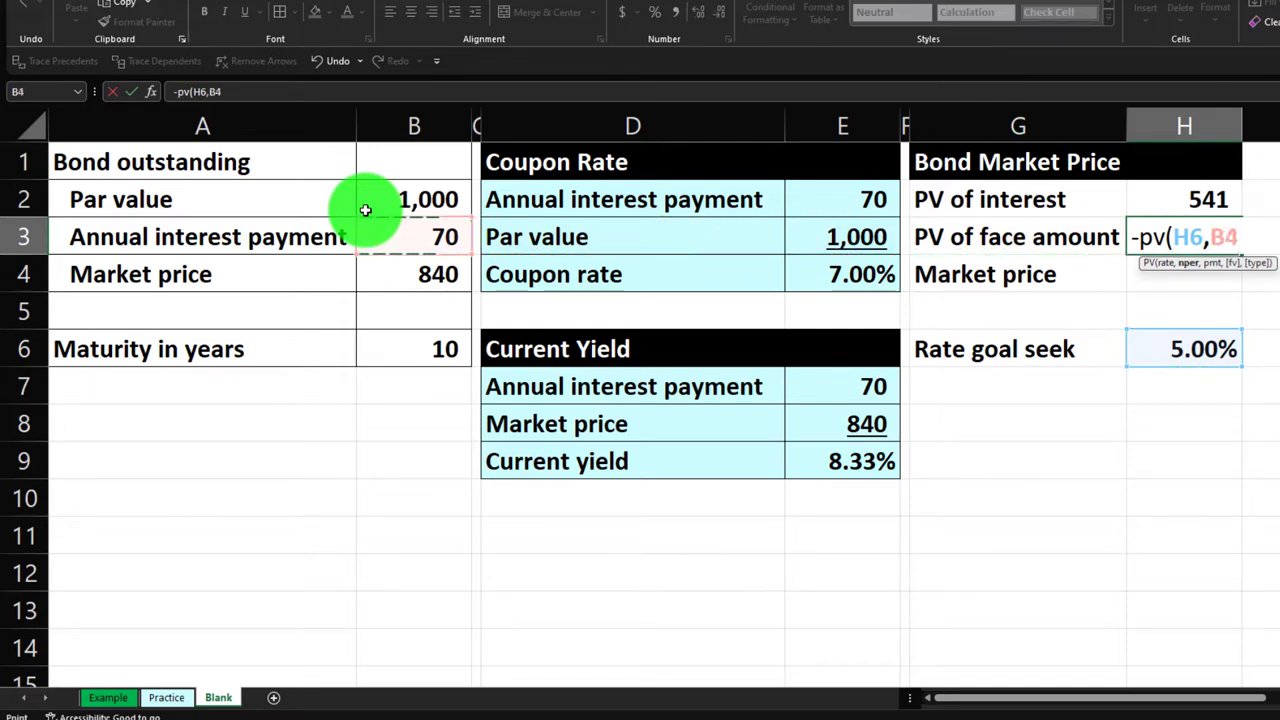
key("Down")
key("Down")
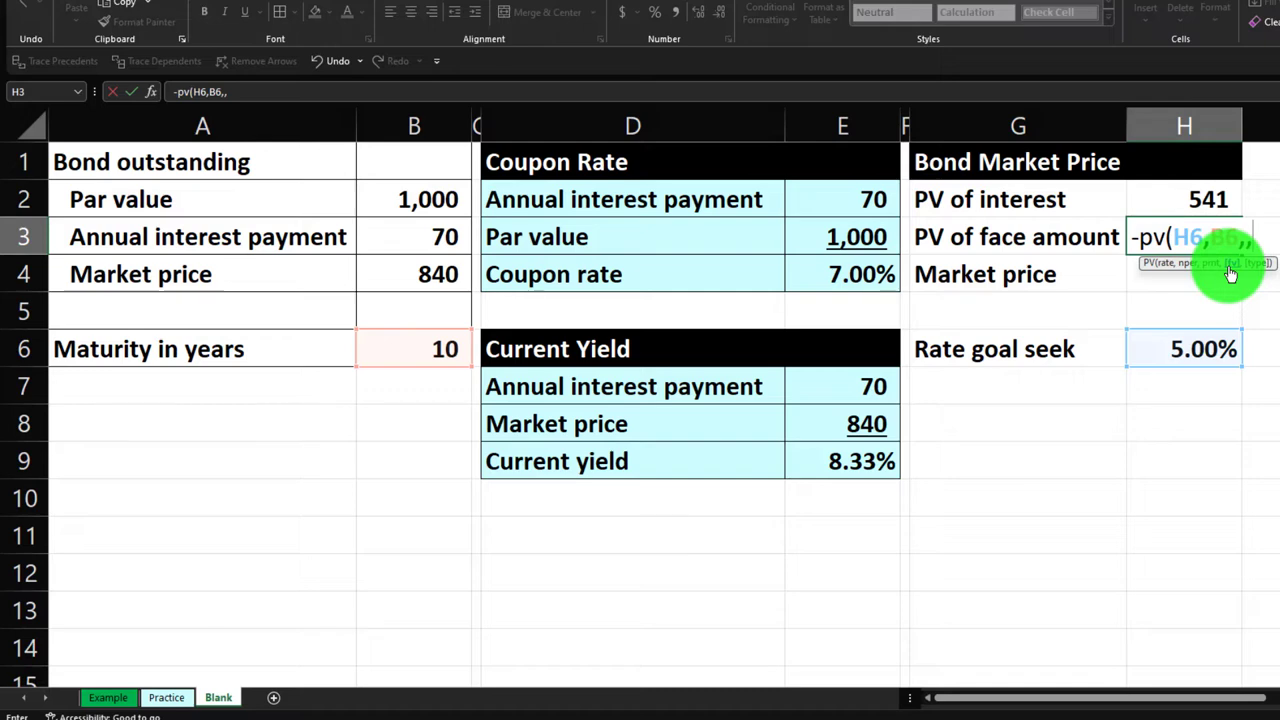
key("Left")
key("Left")
key("Left")
key("Left")
key("Left")
key("Left")
key("Up")
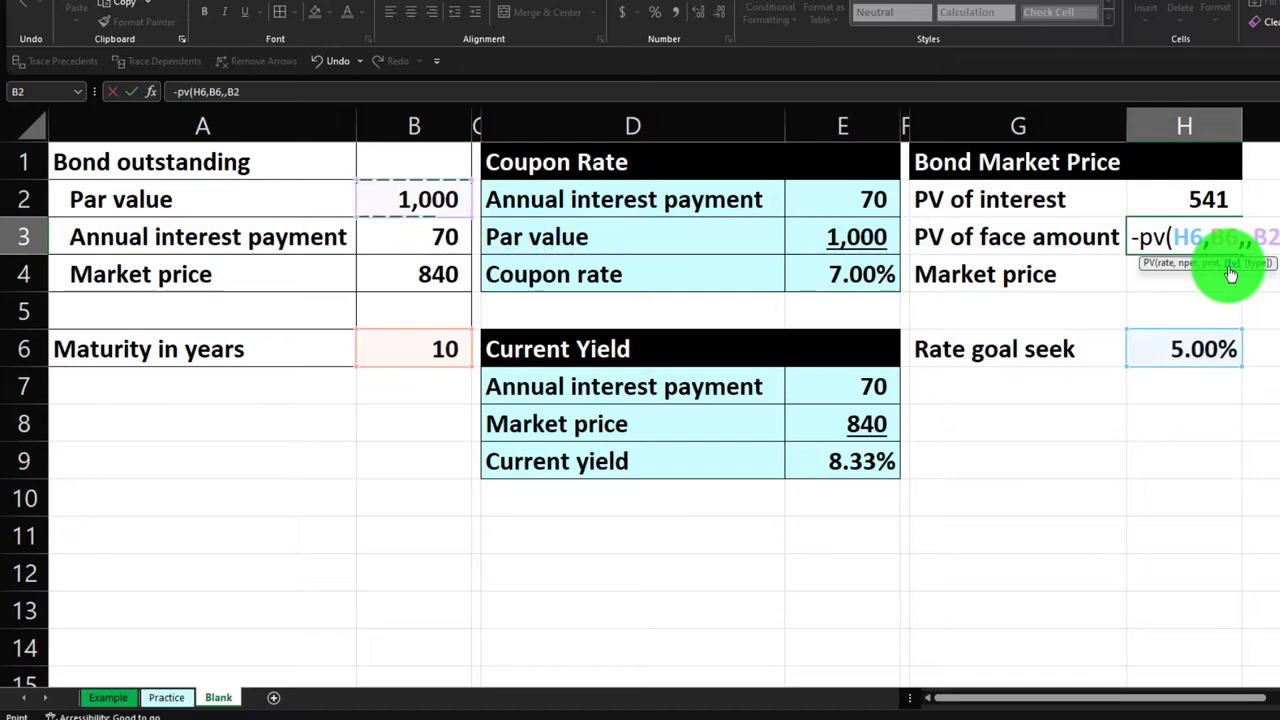
key("Return")
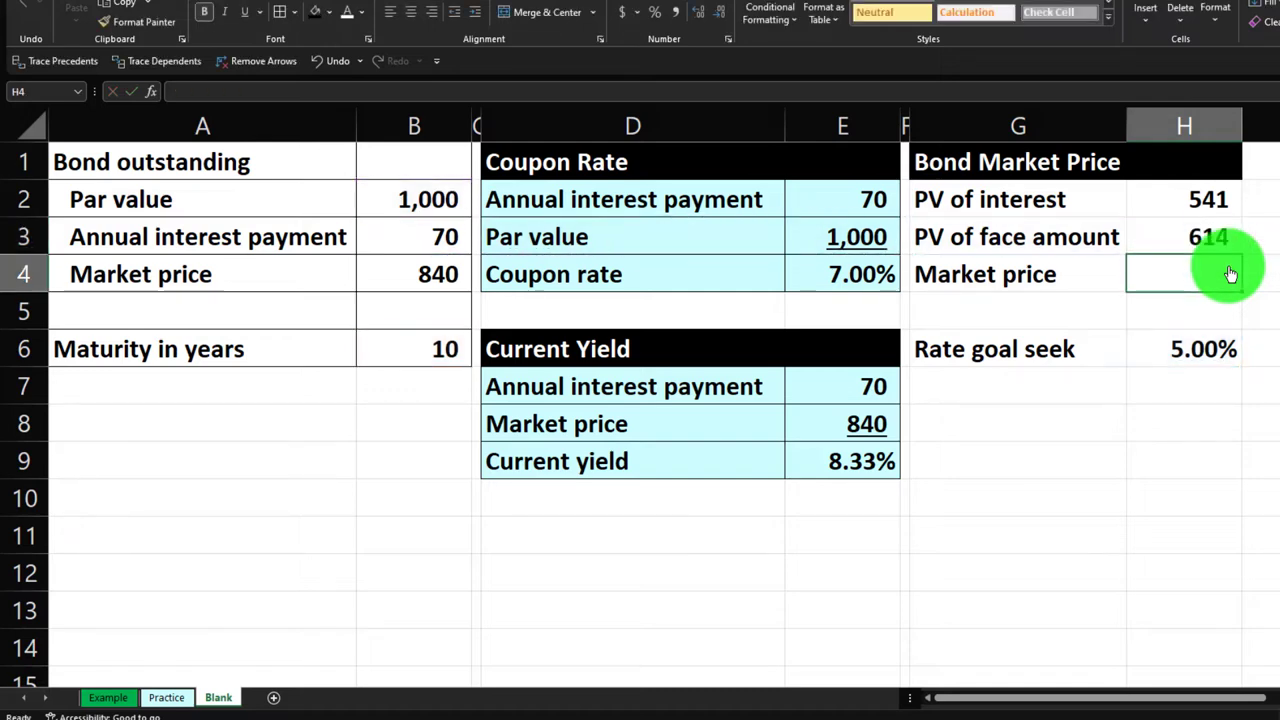
Step: Calculate the market price in H4 as the SUM of H2:H3
type("=sum(")
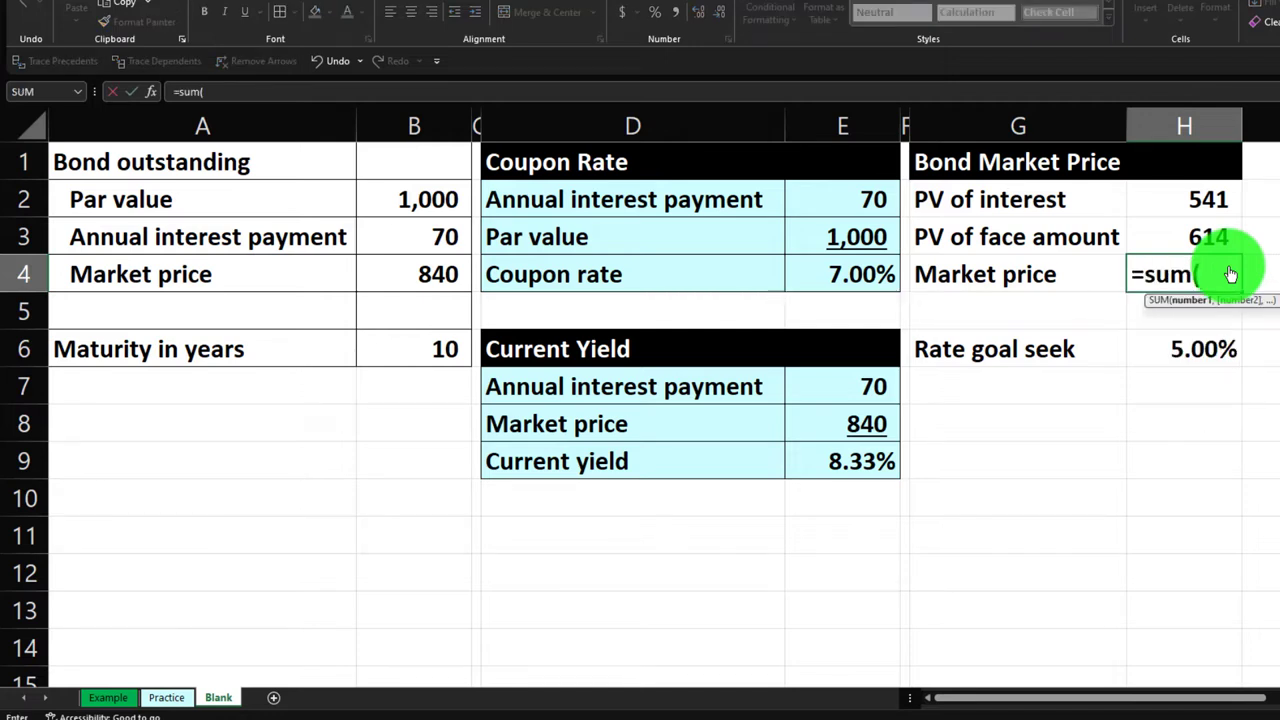
key("Up")
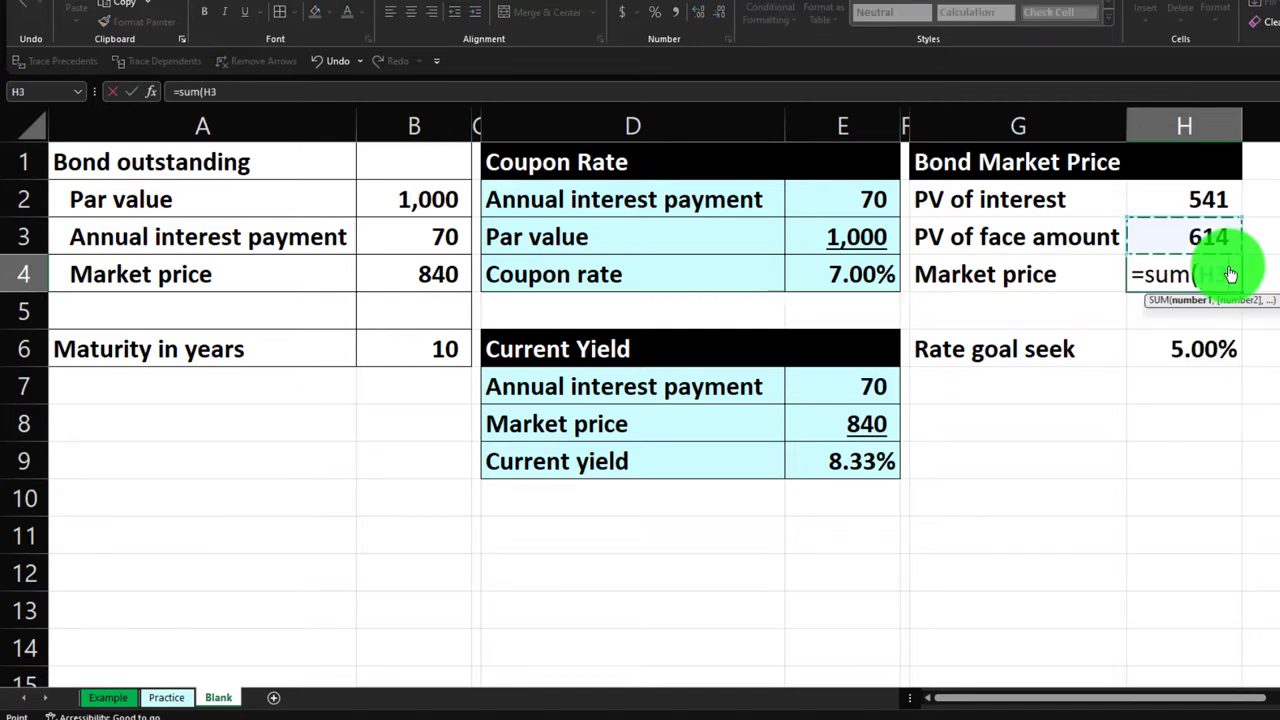
key("shift+Up")
key("Return")
left_click(1230, 275)
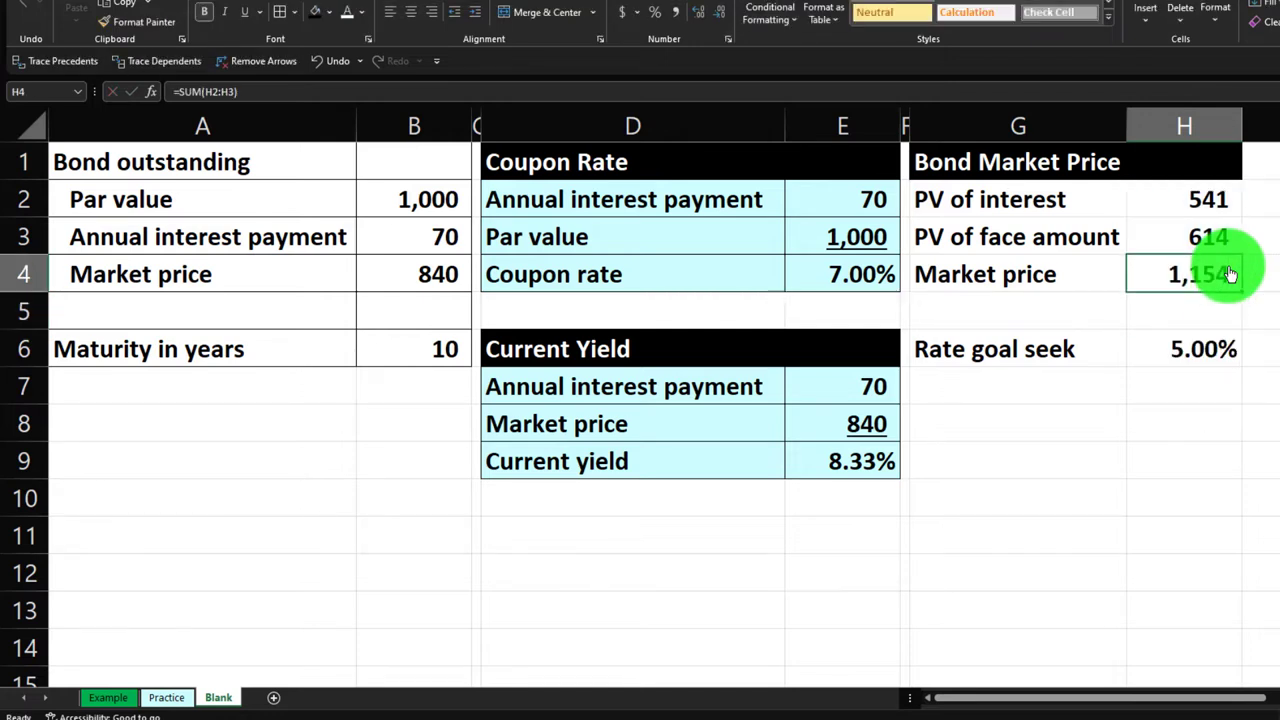
Step: Highlight the goal seek rate cell H6 with a yellow fill
left_click(1222, 347)
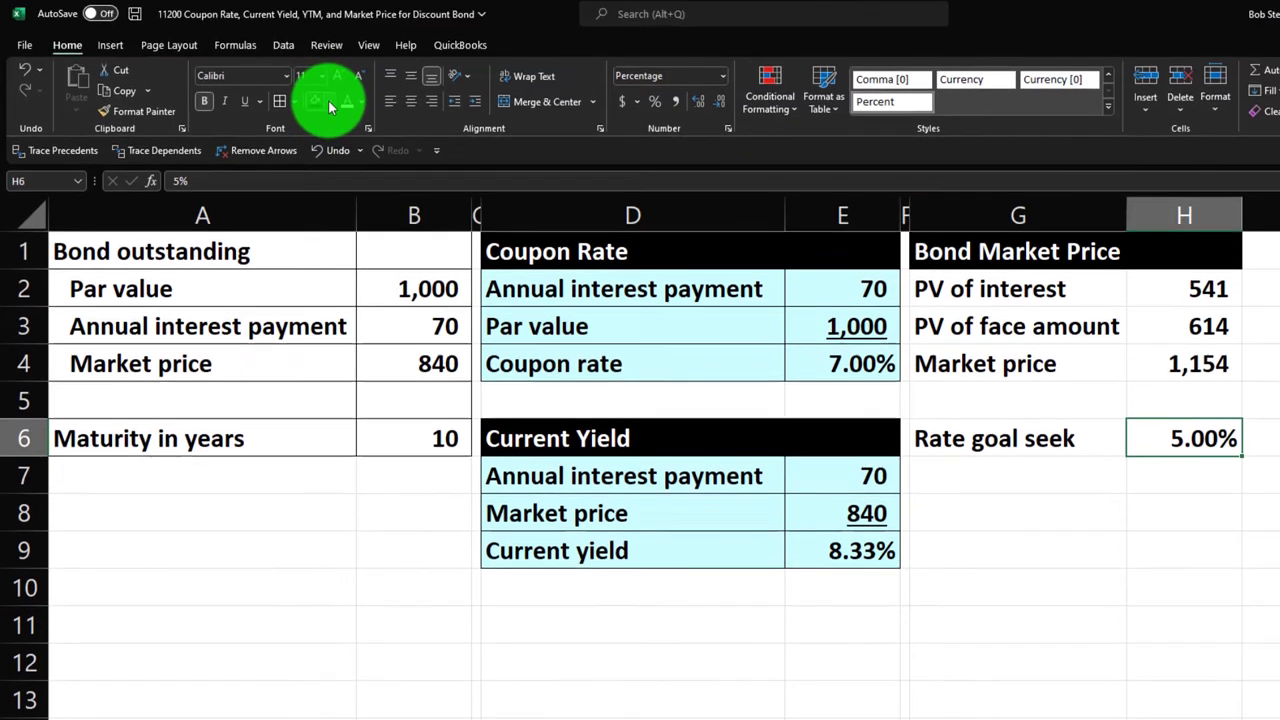
left_click(328, 36)
left_click(355, 257)
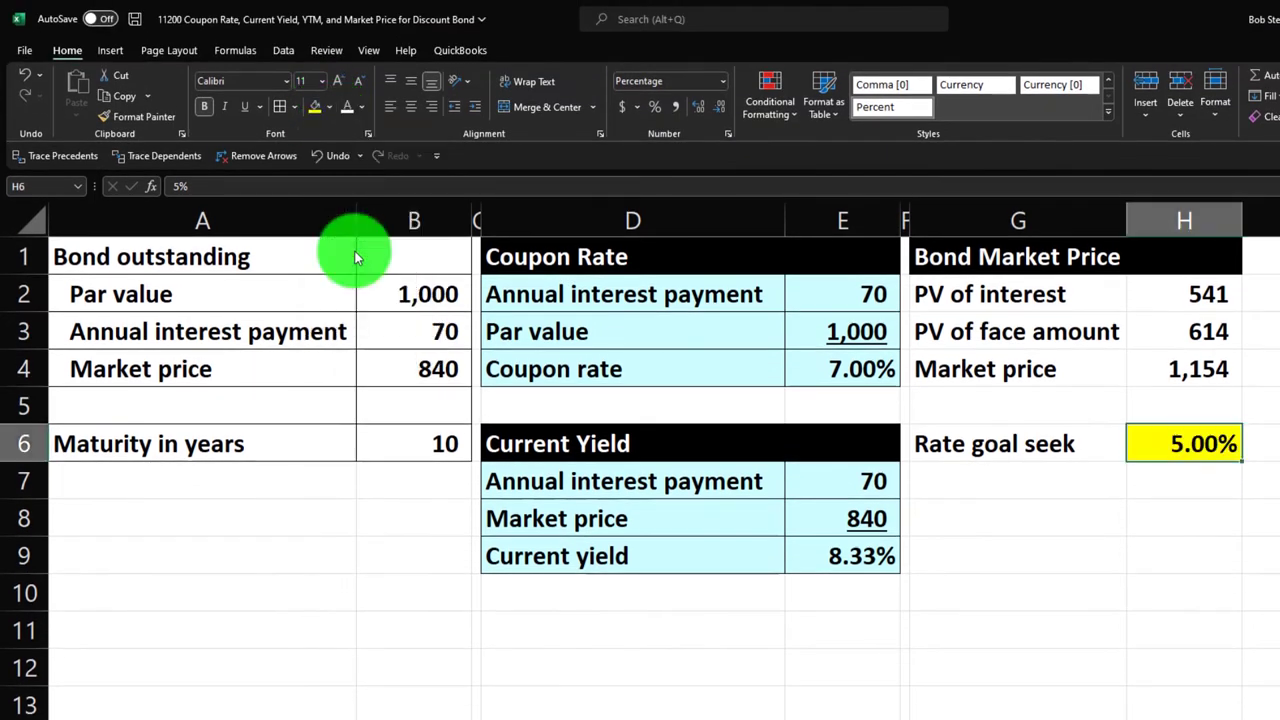
Step: Try rates of 6%, 7% and 8% in the goal seek rate cell H6
left_click(1180, 370)
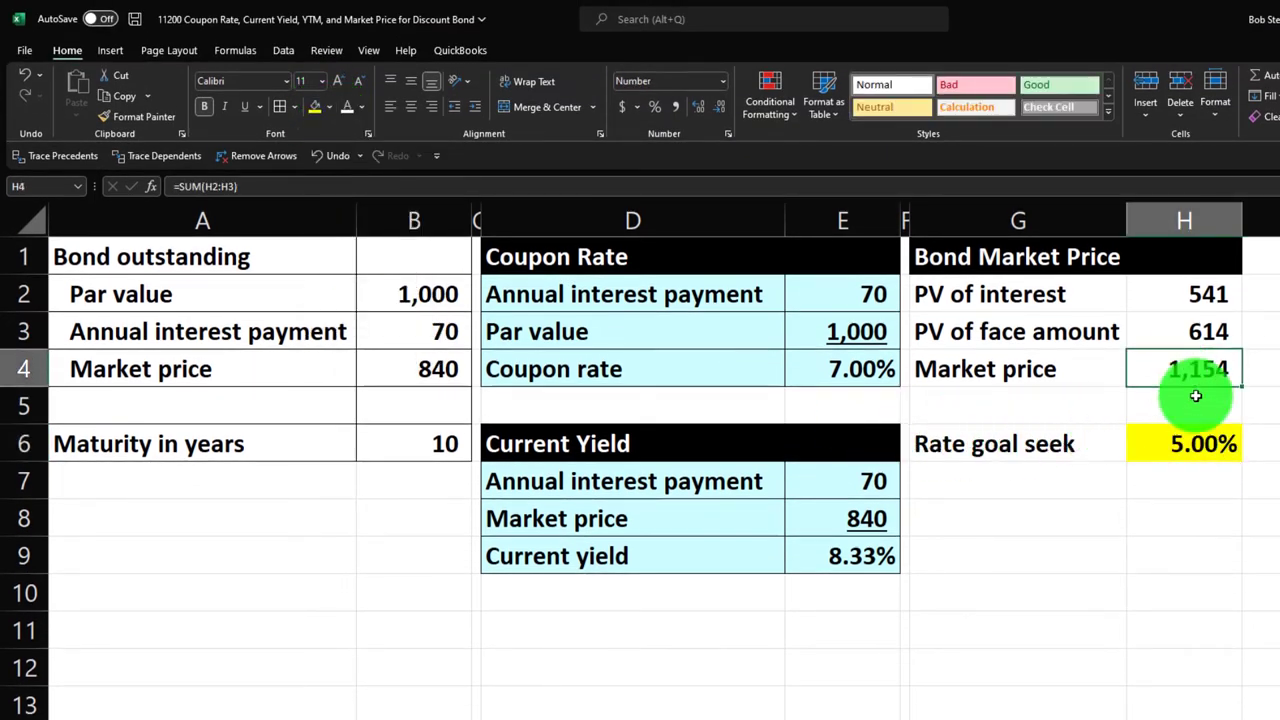
left_click(1200, 446)
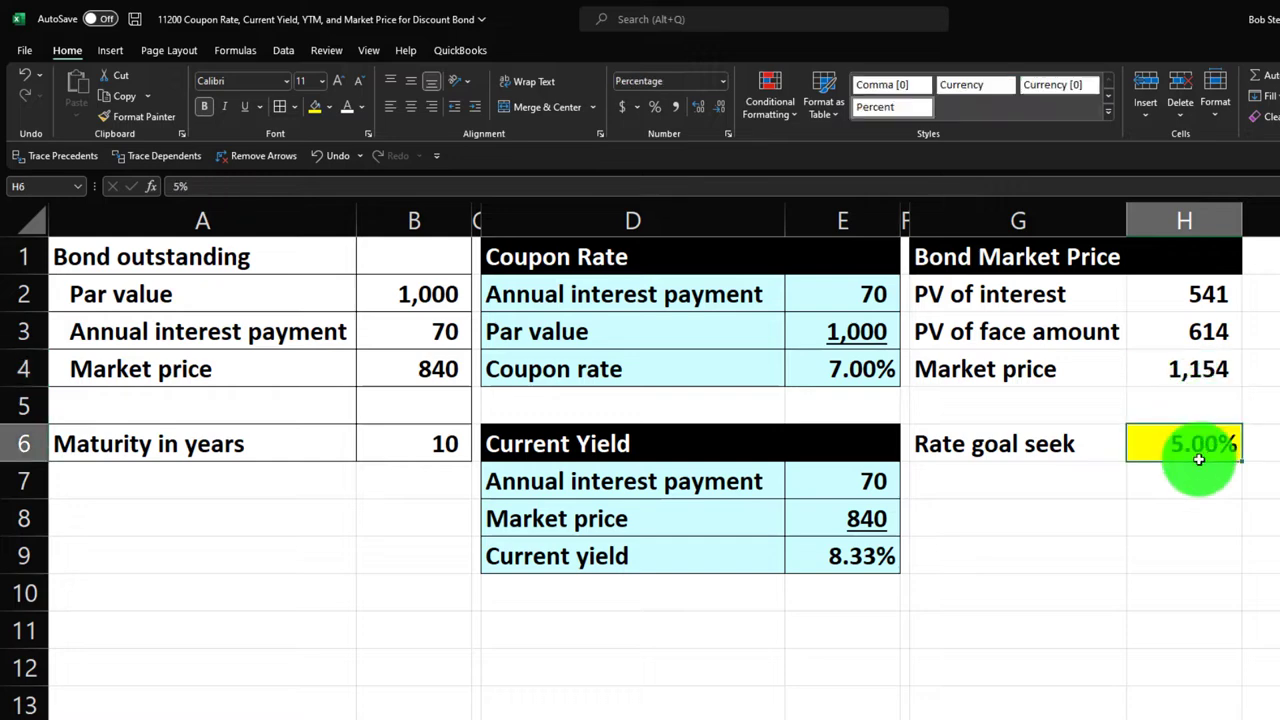
type("6%")
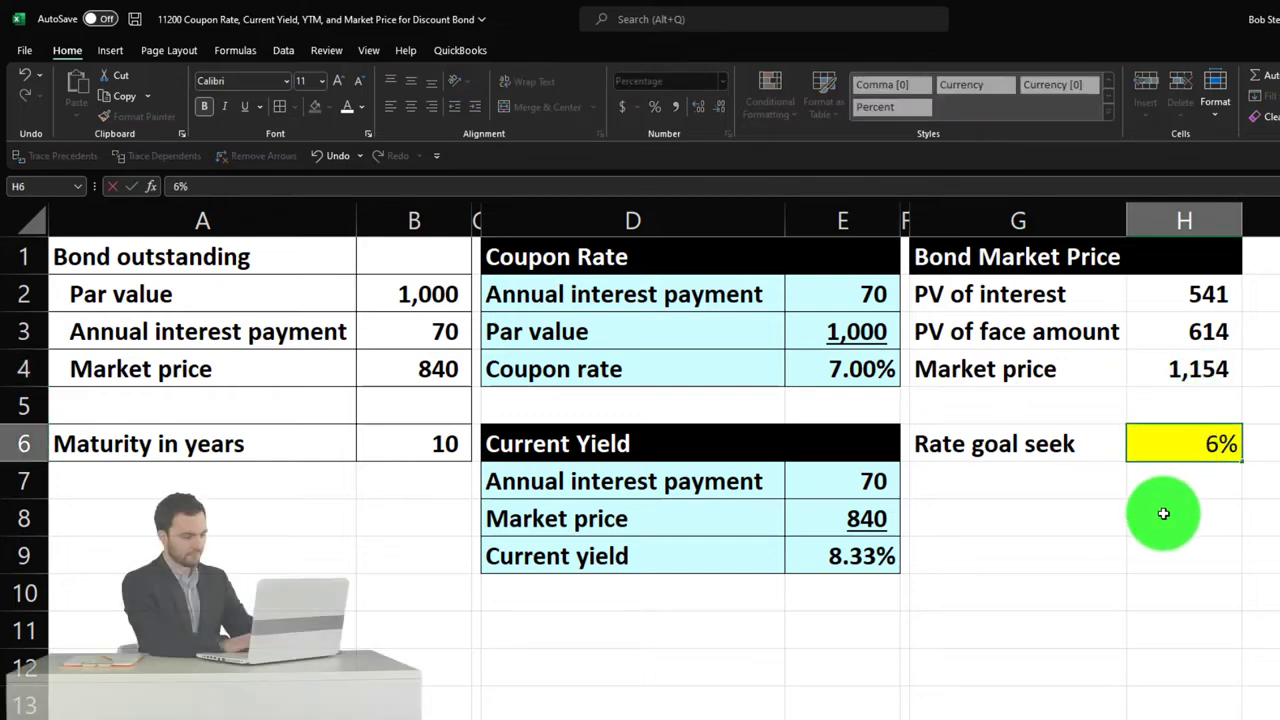
key("Return")
key("Up")
type("7%")
key("Return")
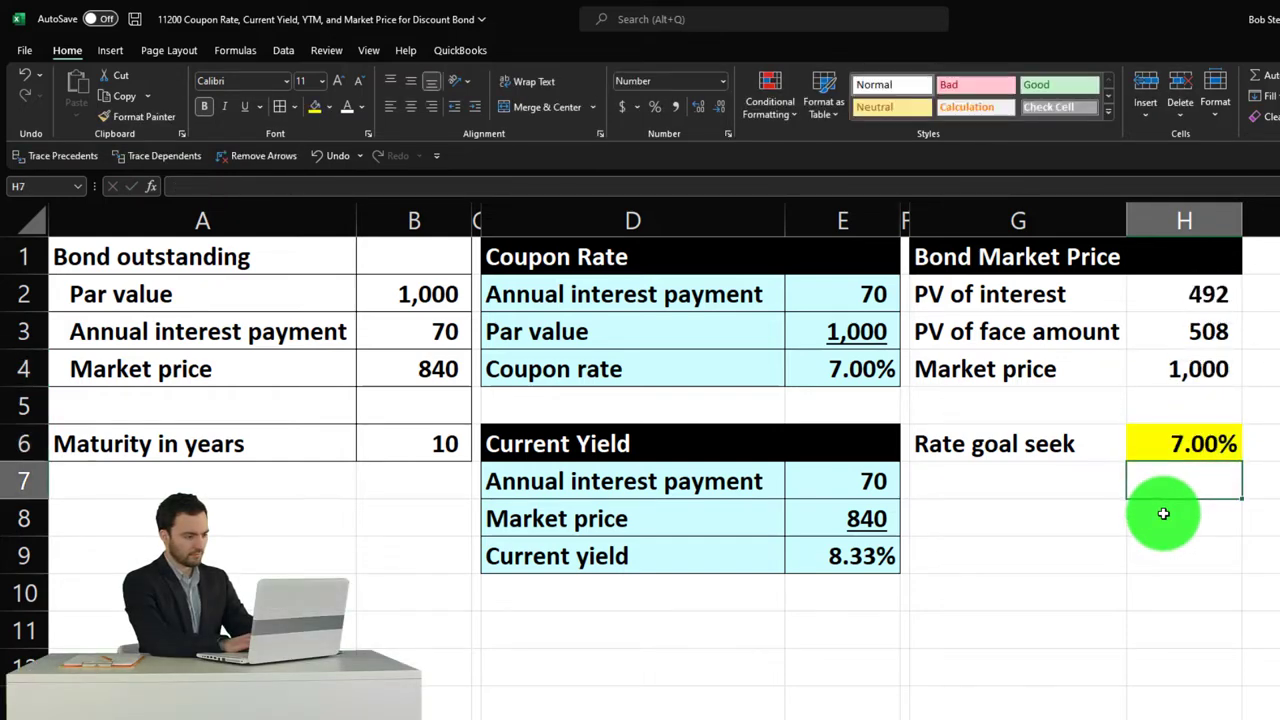
key("Up")
type("8%")
key("Return")
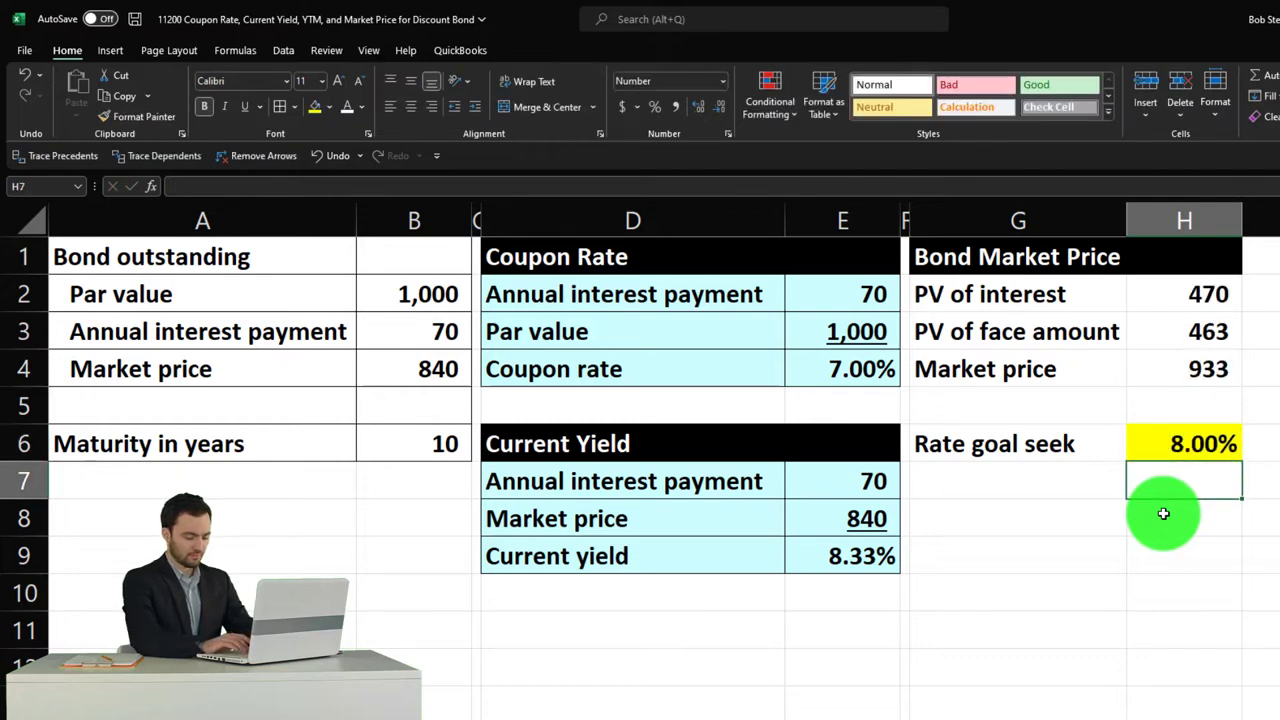
key("Up")
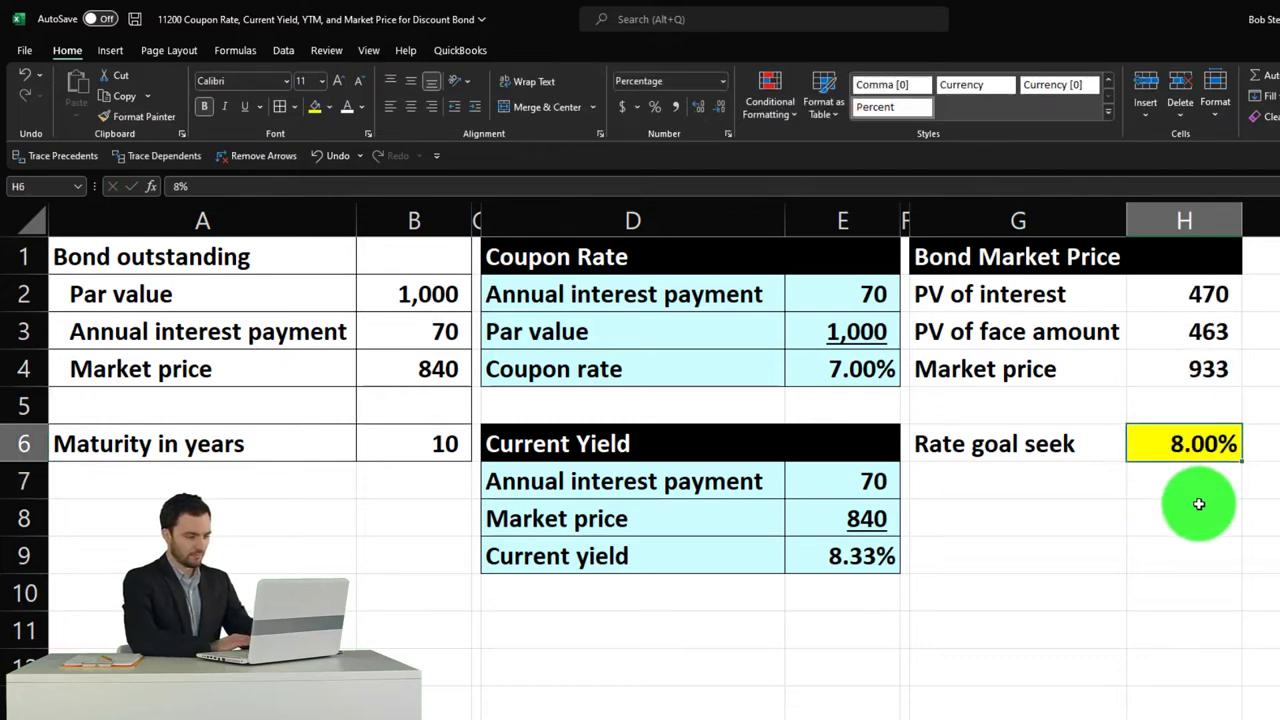
Step: Run Goal Seek to set the market price in H4 to 840 by changing the rate in H6, and accept the solution
left_click(1270, 446)
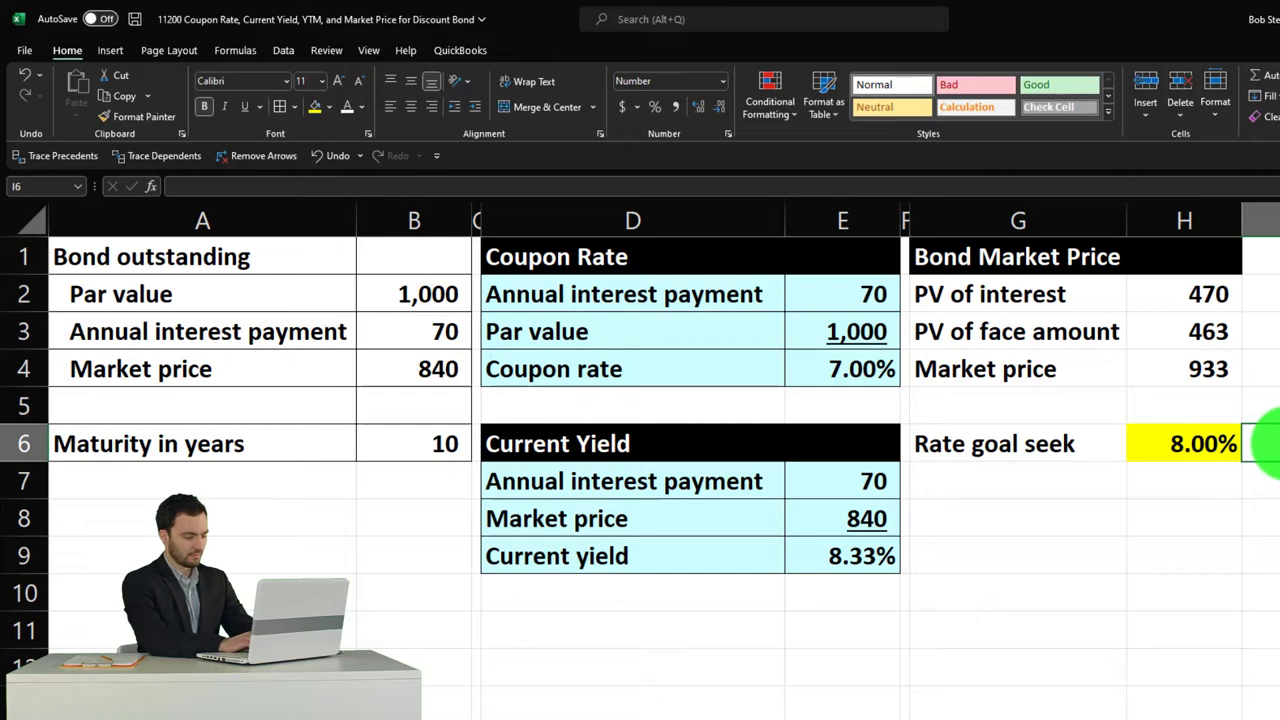
left_click(282, 52)
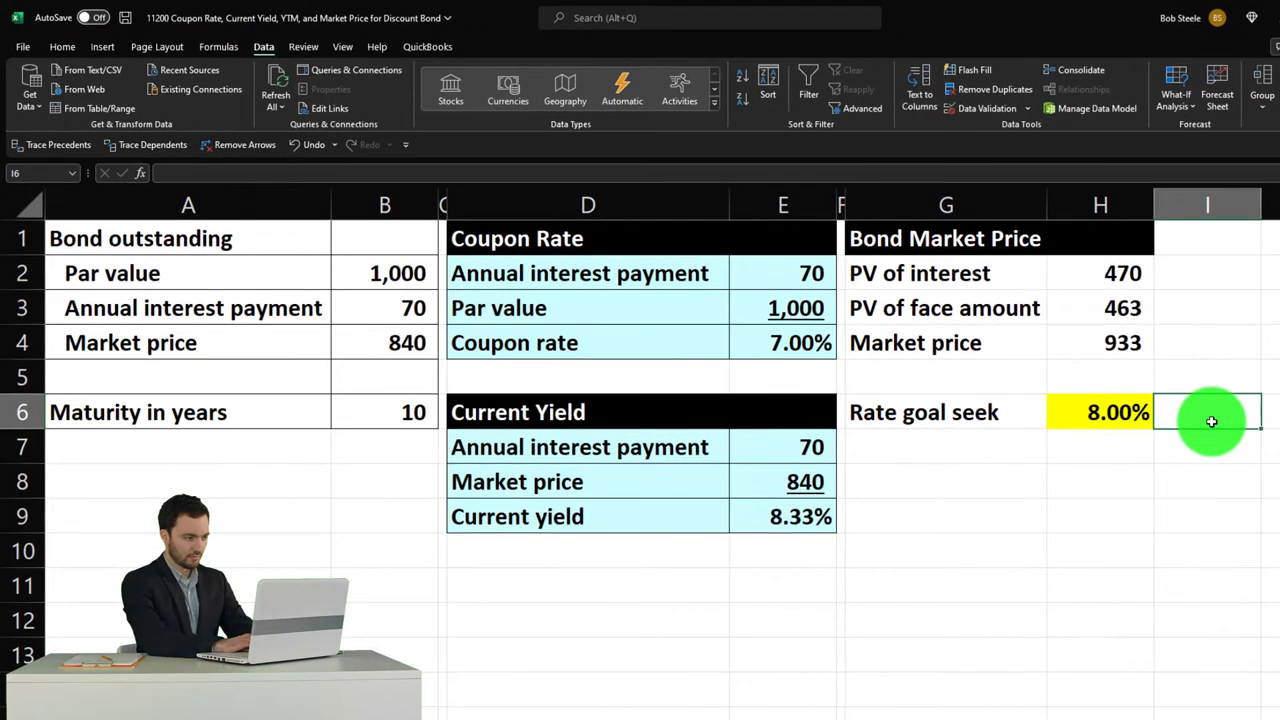
left_click(1182, 110)
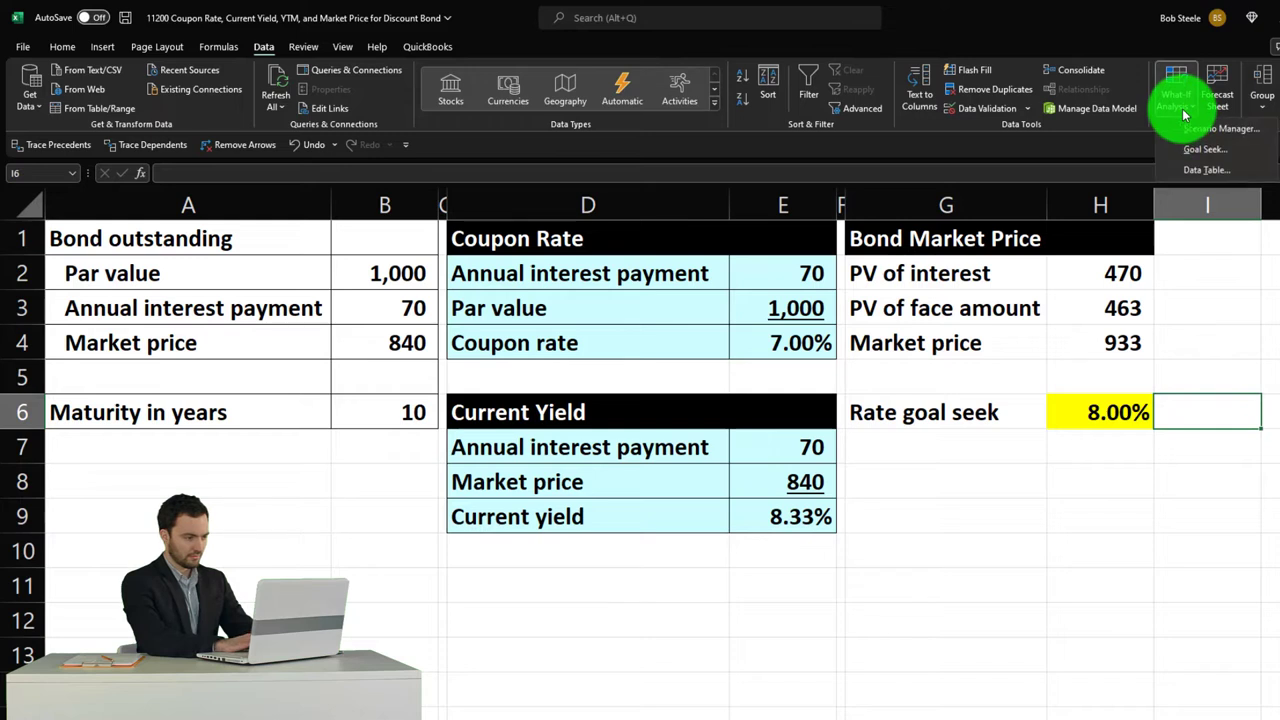
left_click(1216, 158)
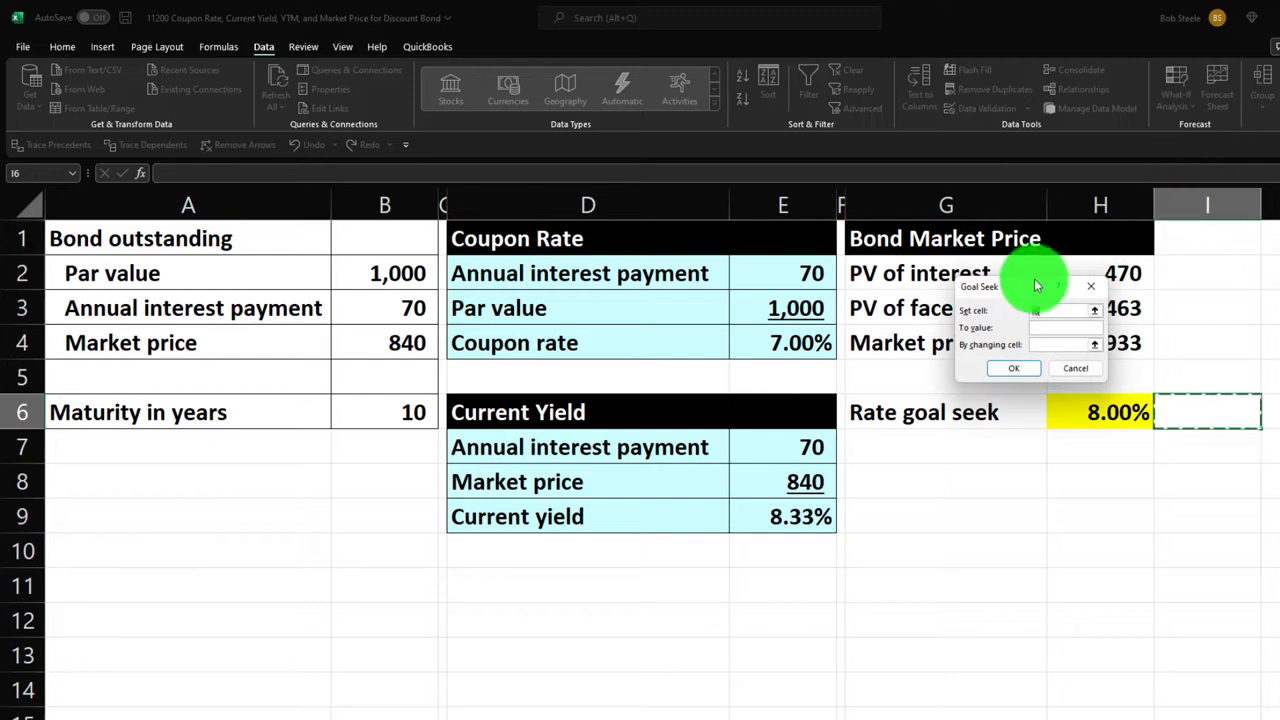
left_click_drag(1022, 296, 988, 470)
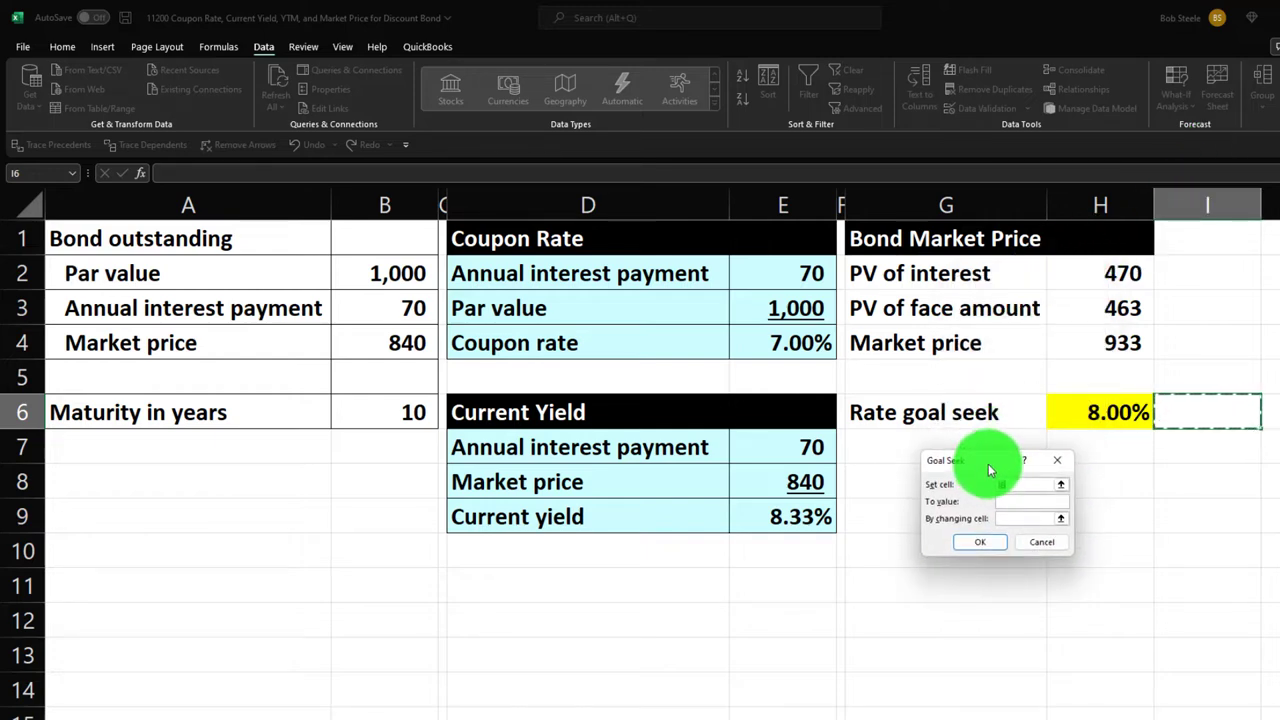
left_click(1120, 344)
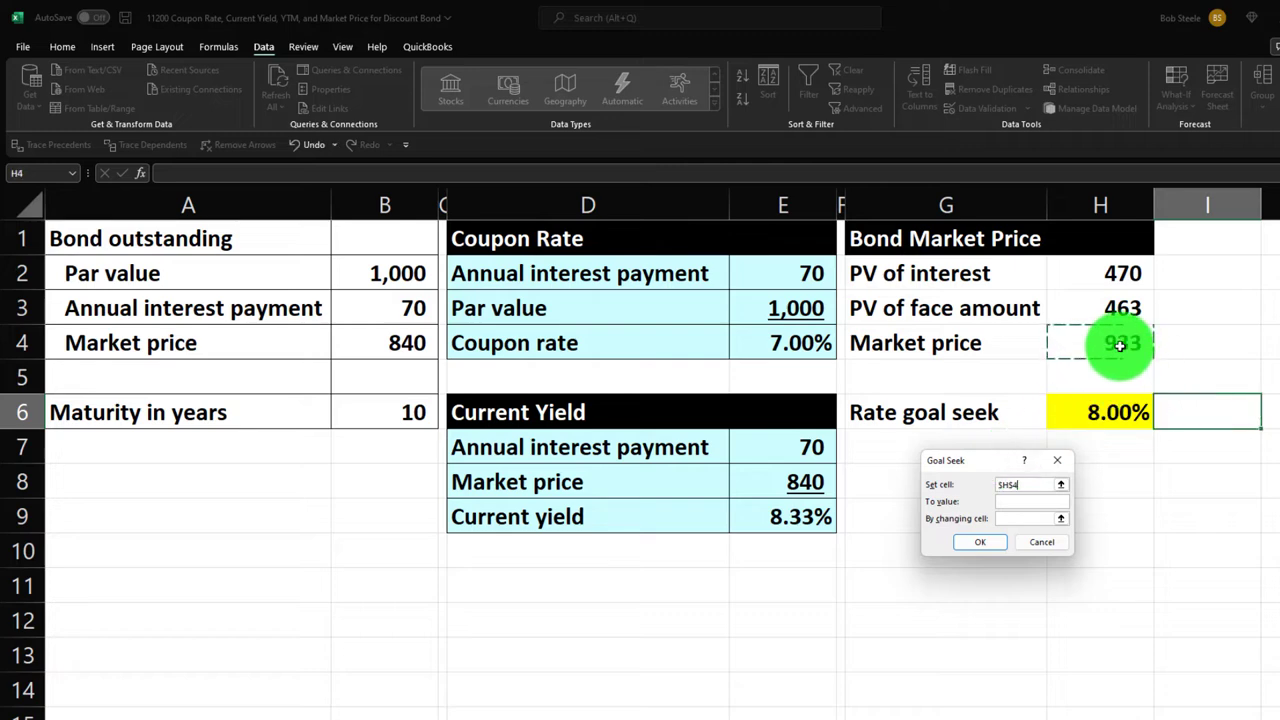
left_click(1035, 499)
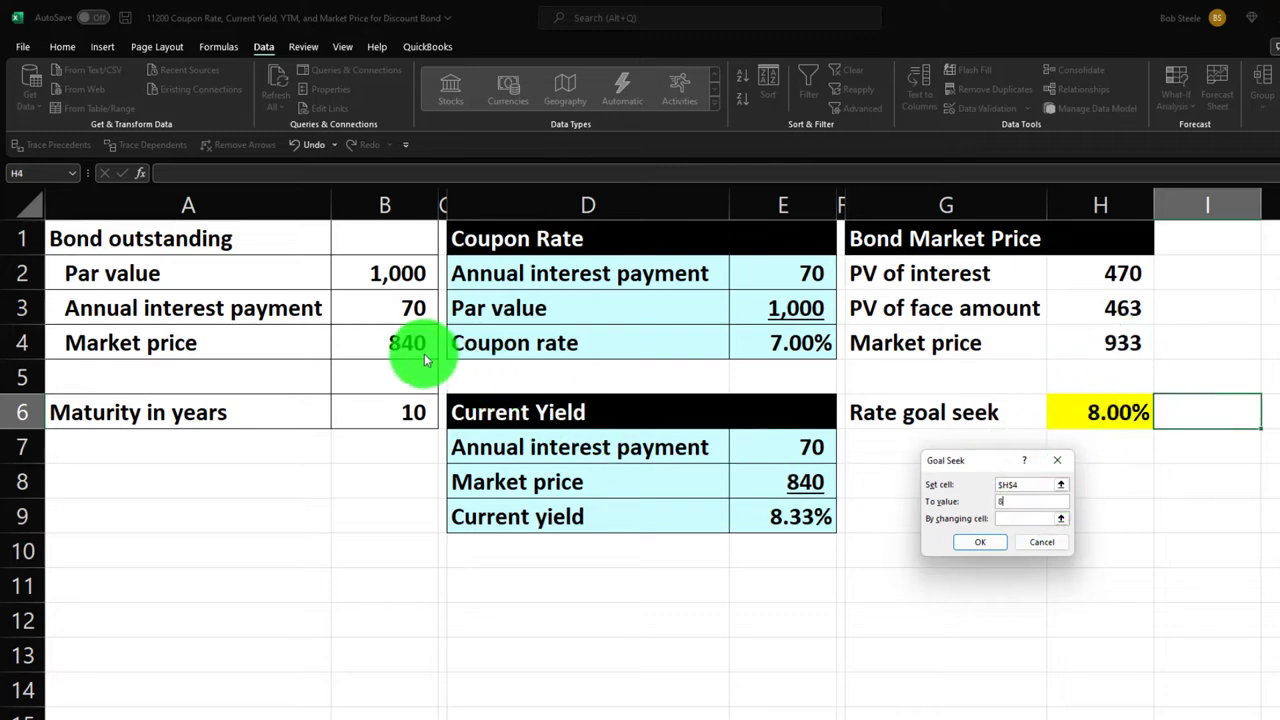
left_click(1018, 517)
left_click(1074, 404)
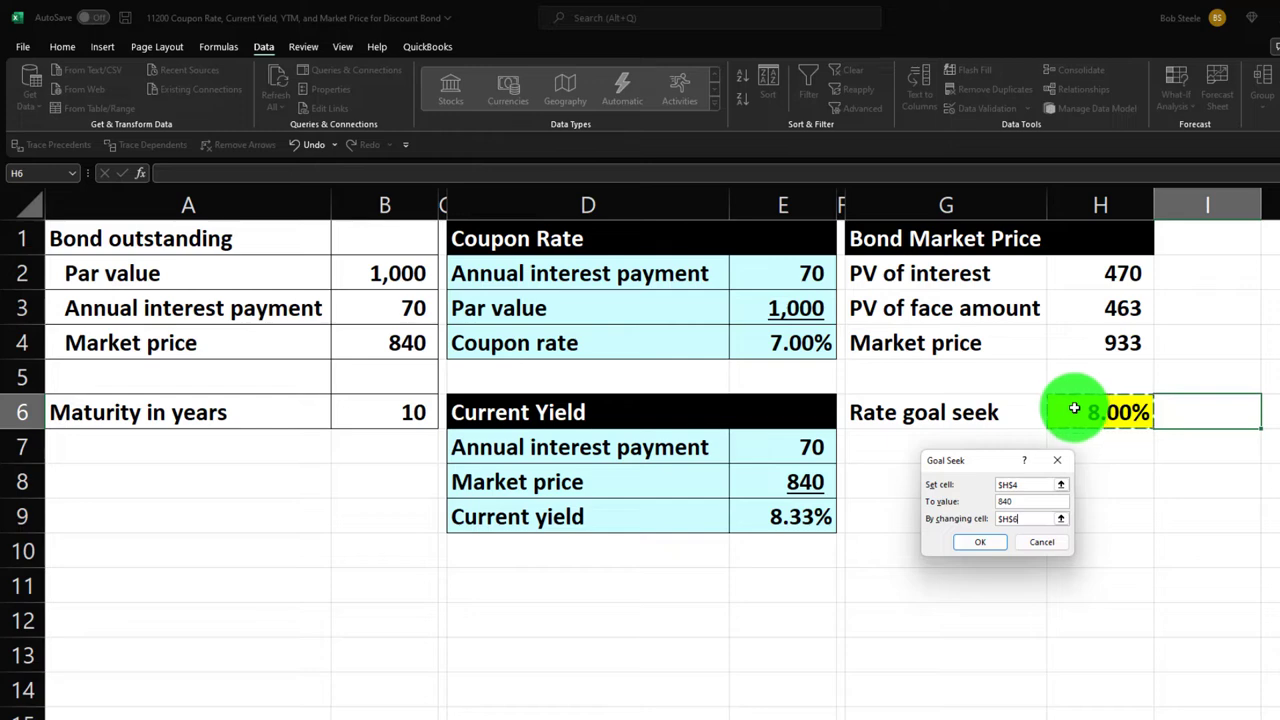
left_click(994, 545)
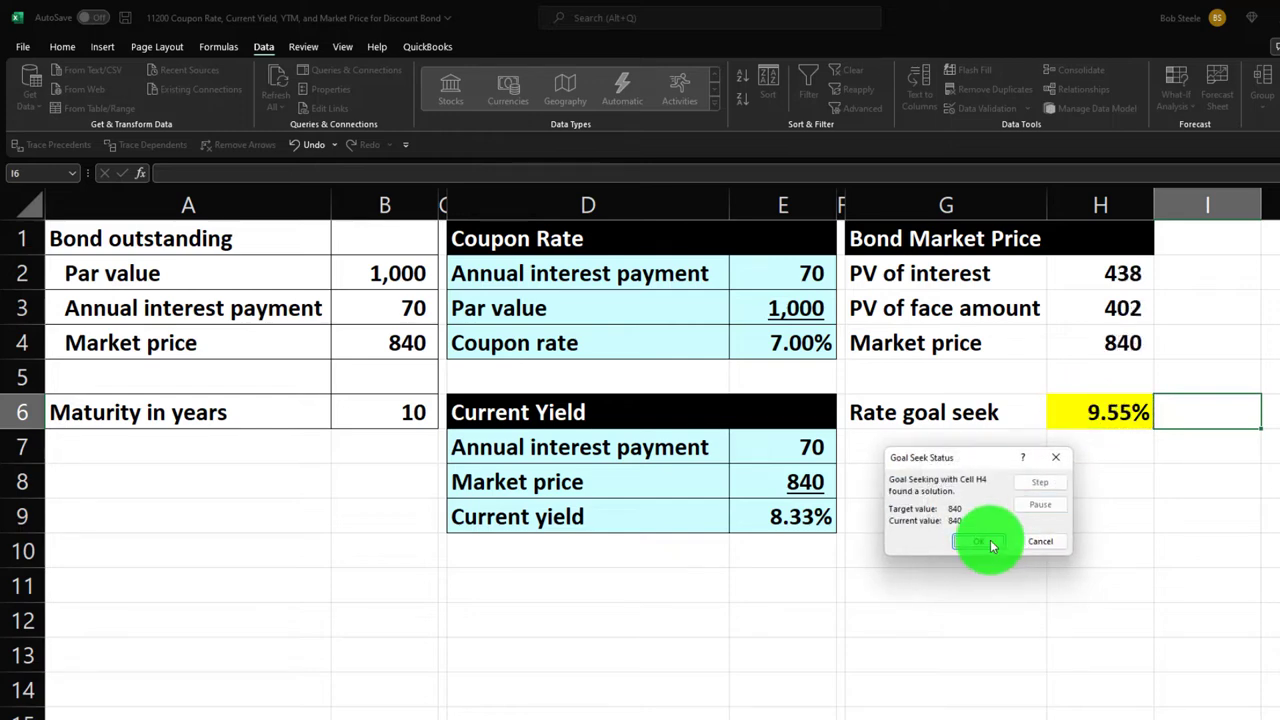
left_click(985, 542)
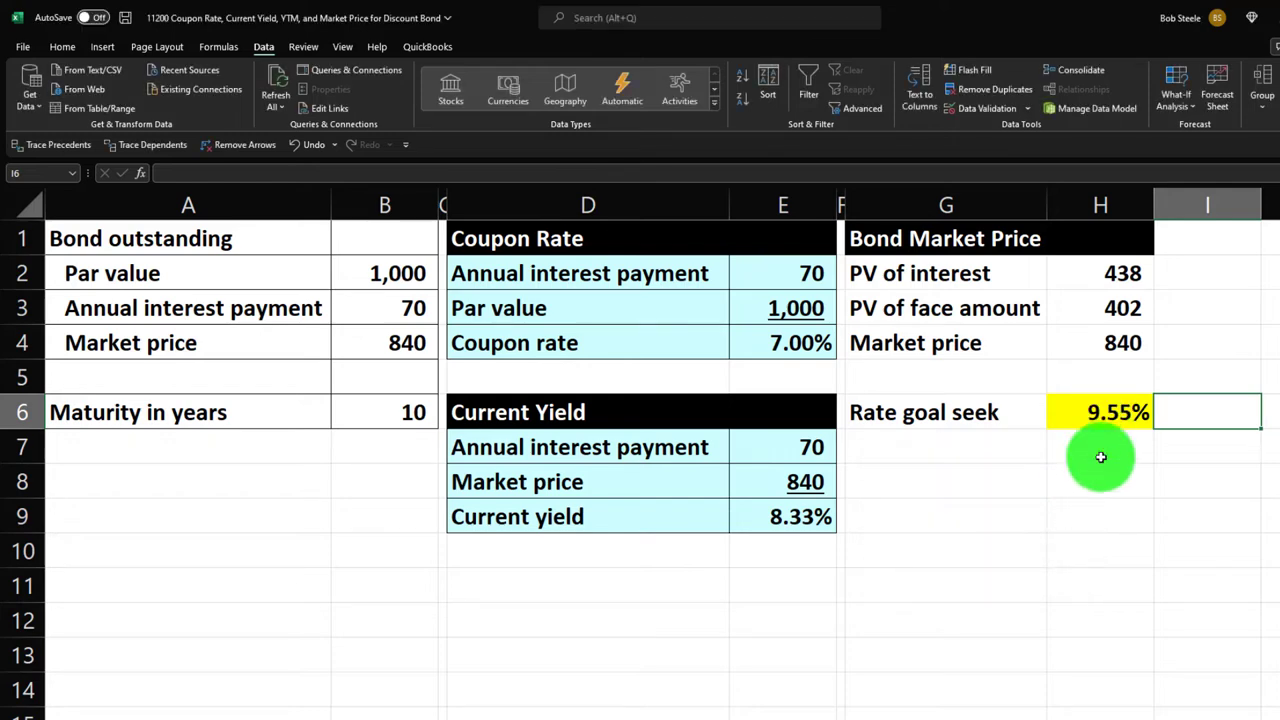
Step: Enter the label Yiel to maturity (YTM) in G7 and widen column G to fit it
left_click(948, 445)
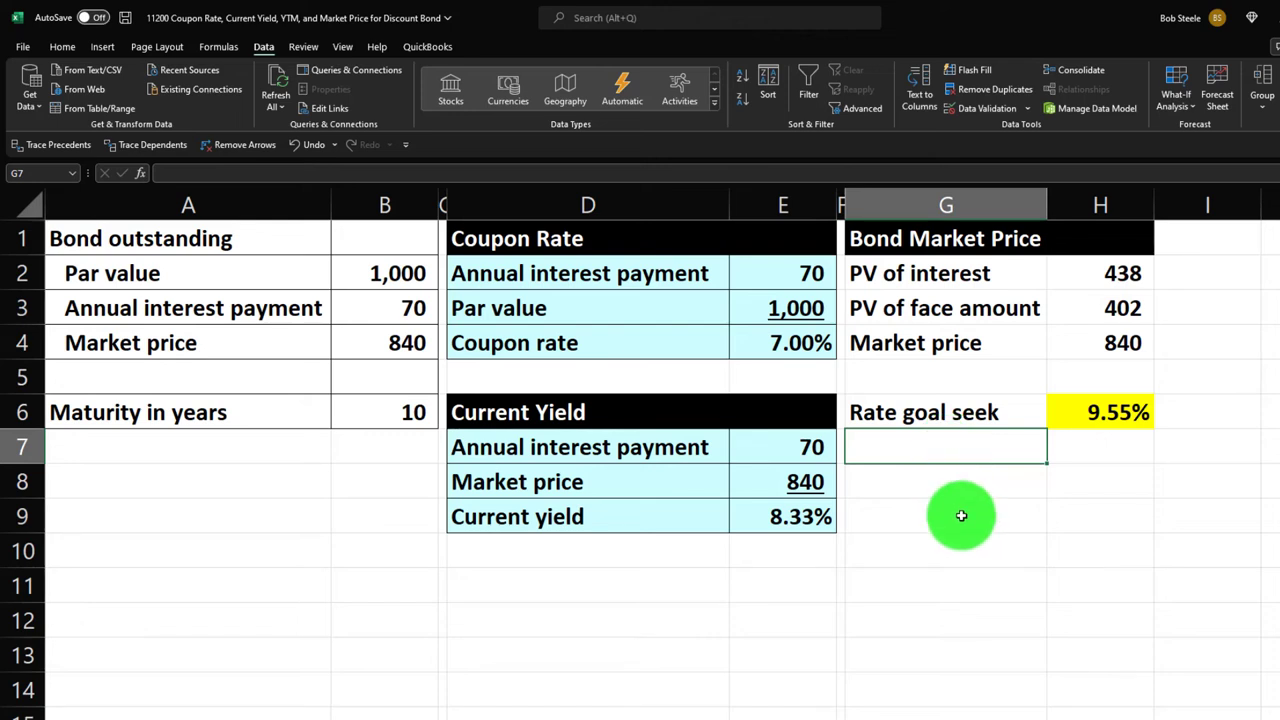
type("Yiel to maturity (YTM")
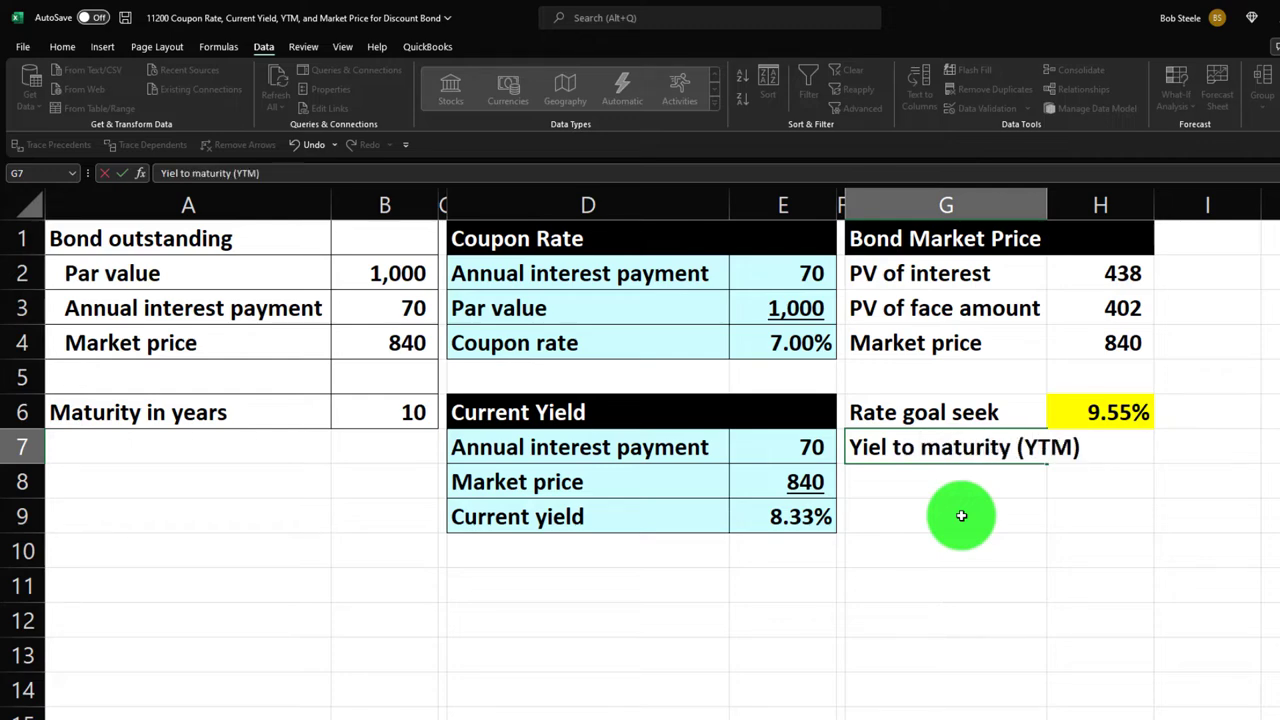
key("Return")
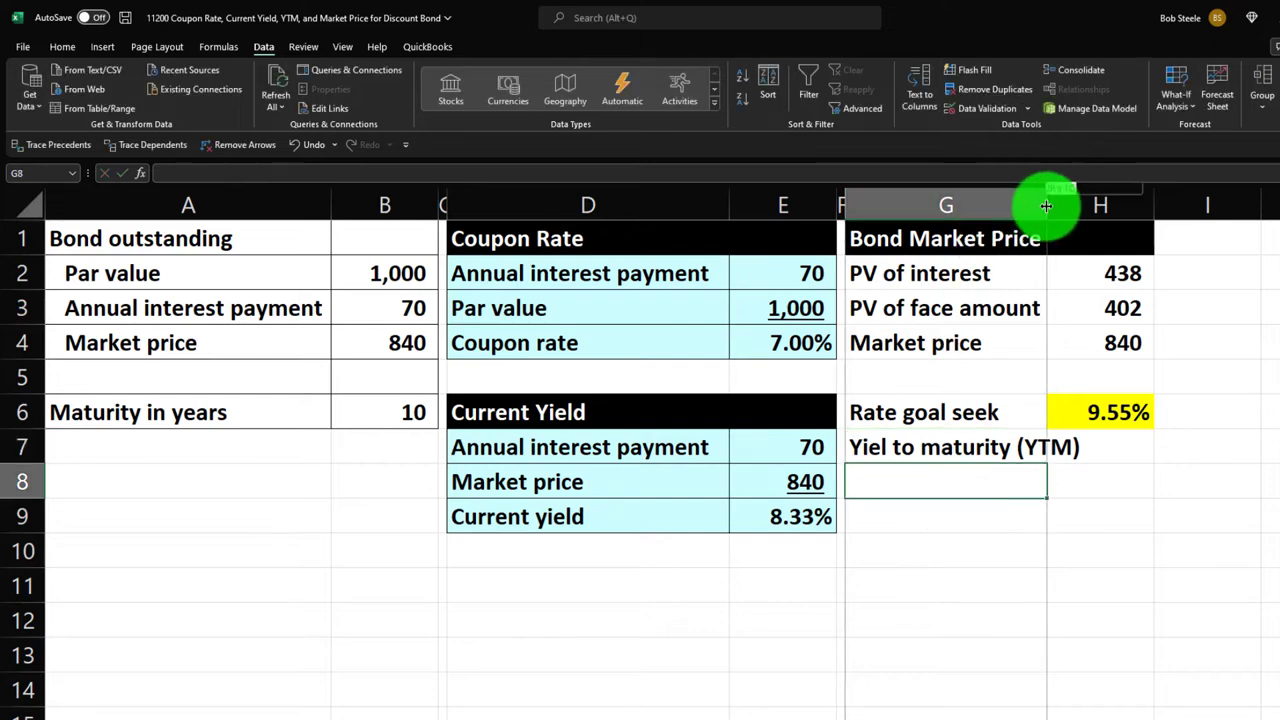
left_click_drag(1045, 205, 1082, 205)
Step: Calculate the yield to maturity in H7 with the formula =RATE(B6,B3,-B4,B2)
left_click(1131, 440)
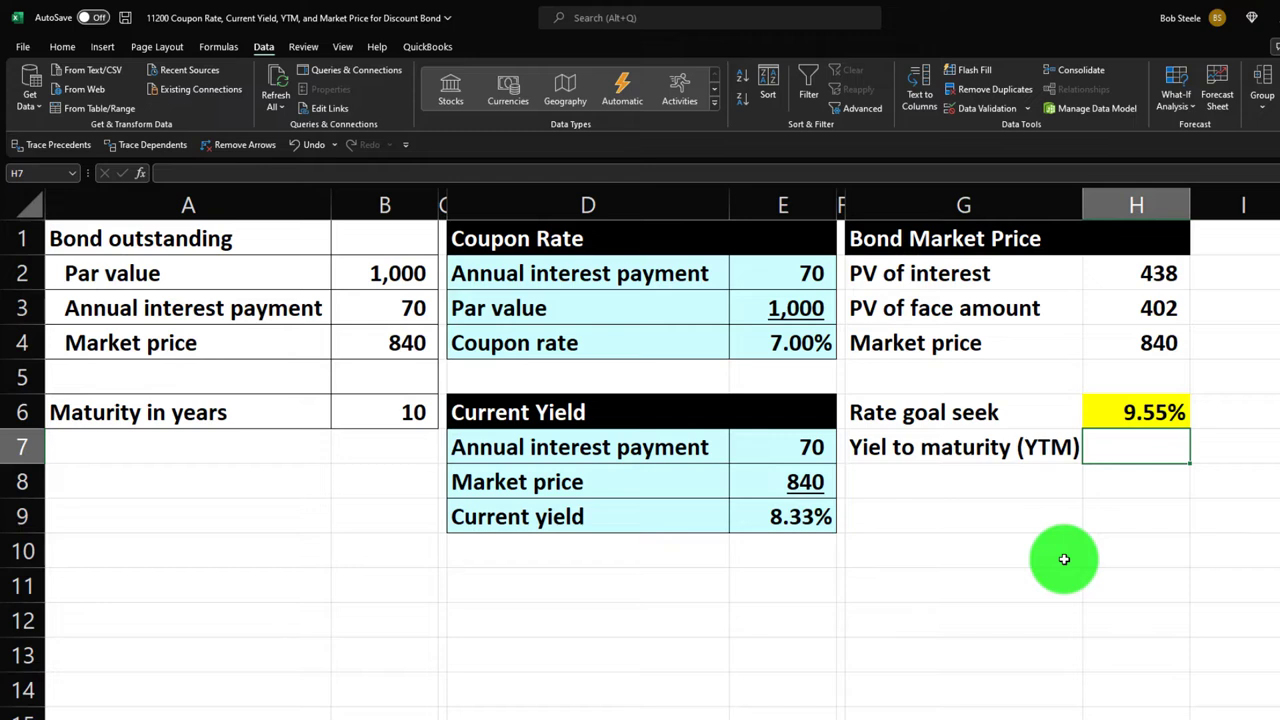
type("=rate")
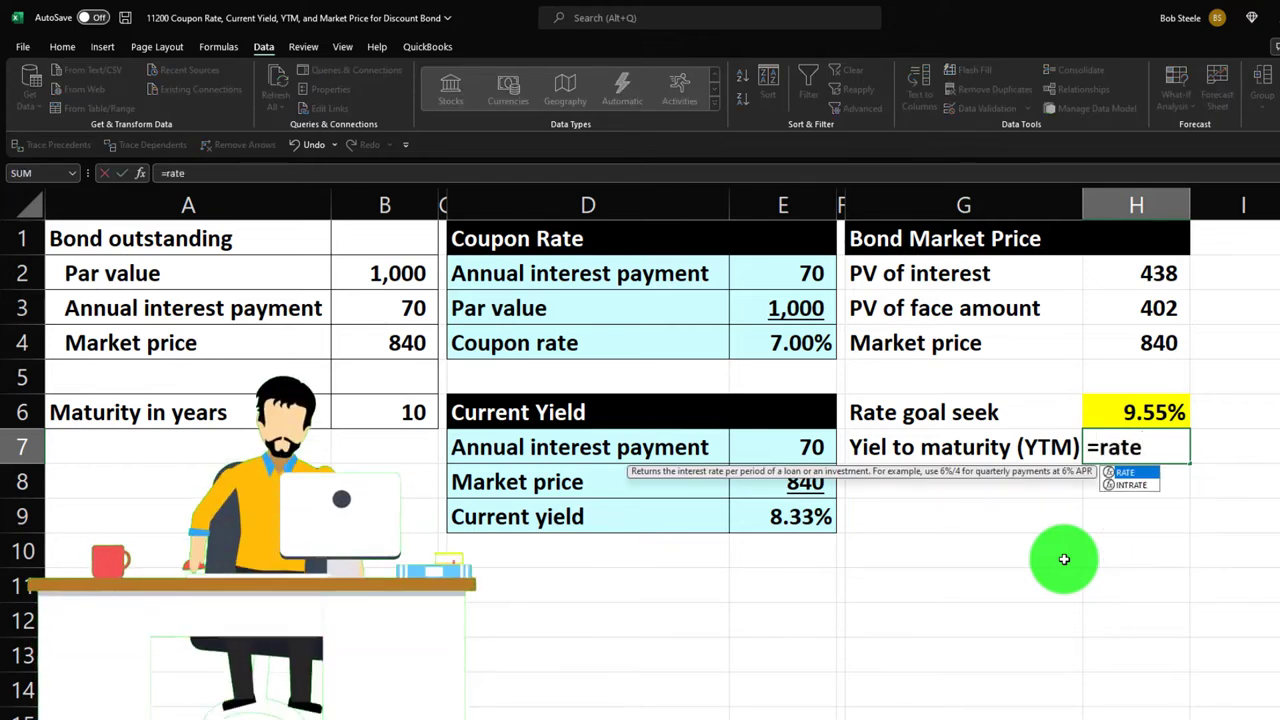
type("(")
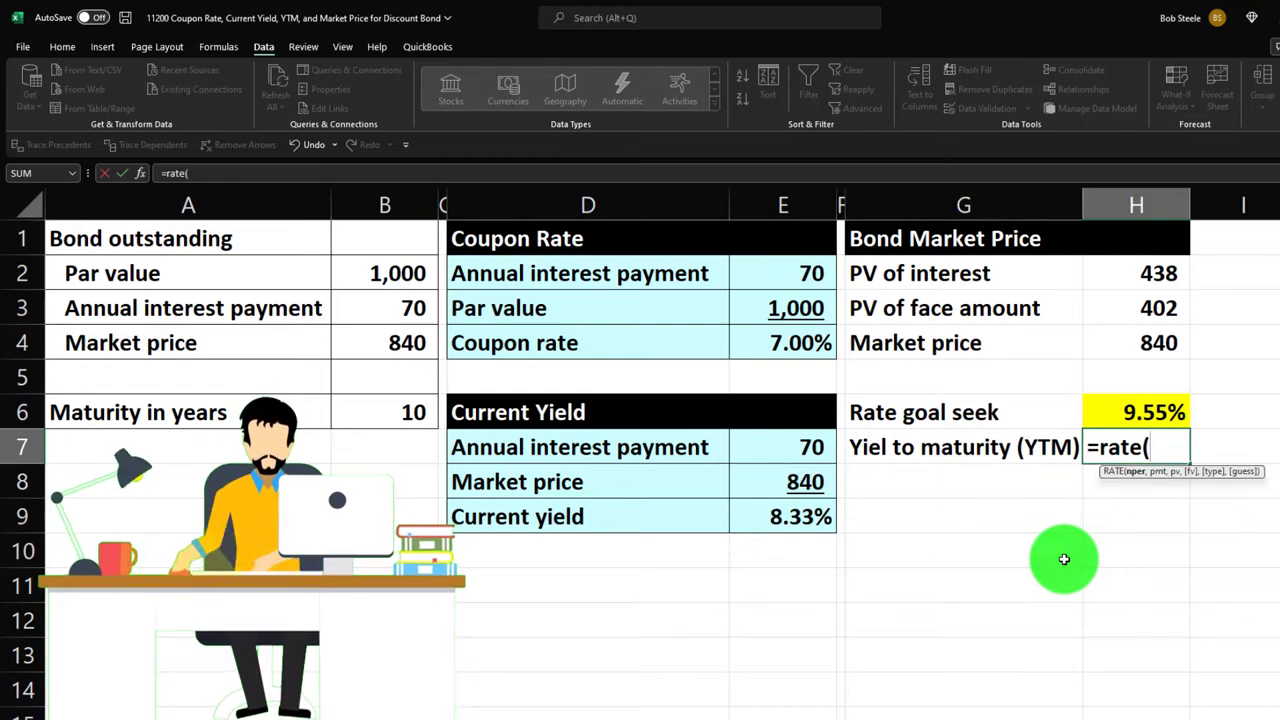
key("Left")
key("Left")
key("Left")
key("Left")
key("Left")
key("Left")
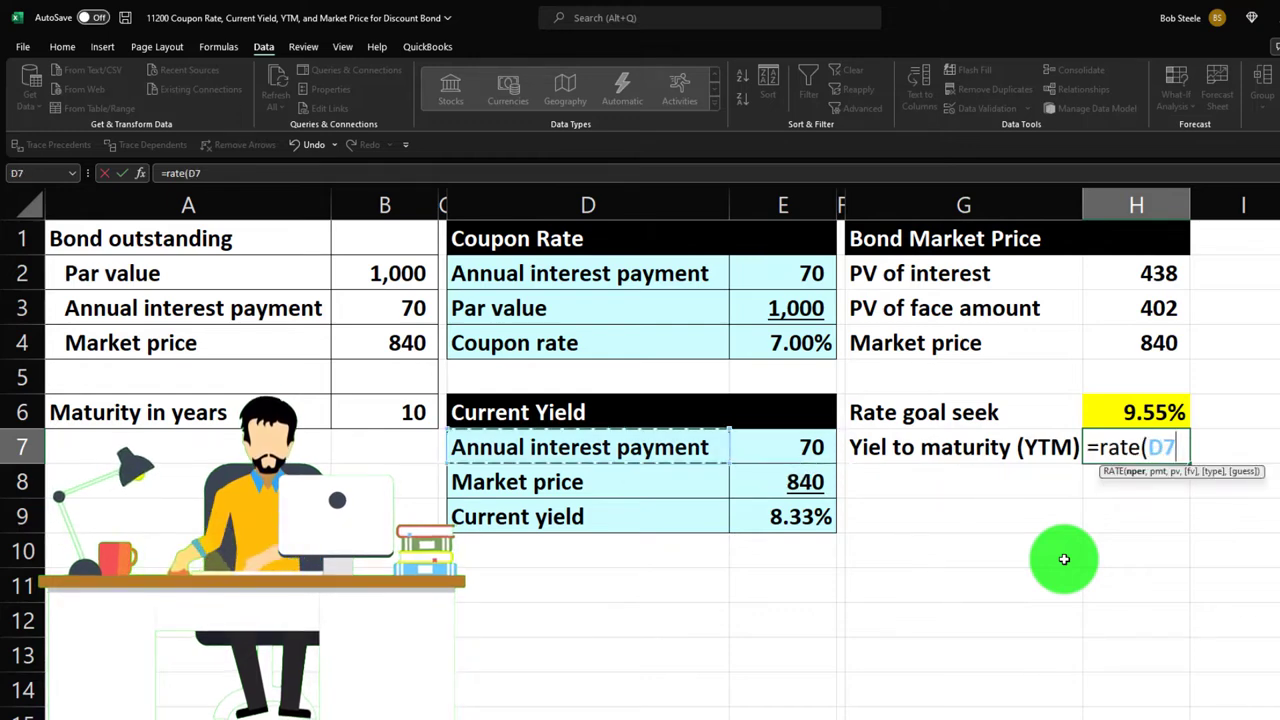
key("Up")
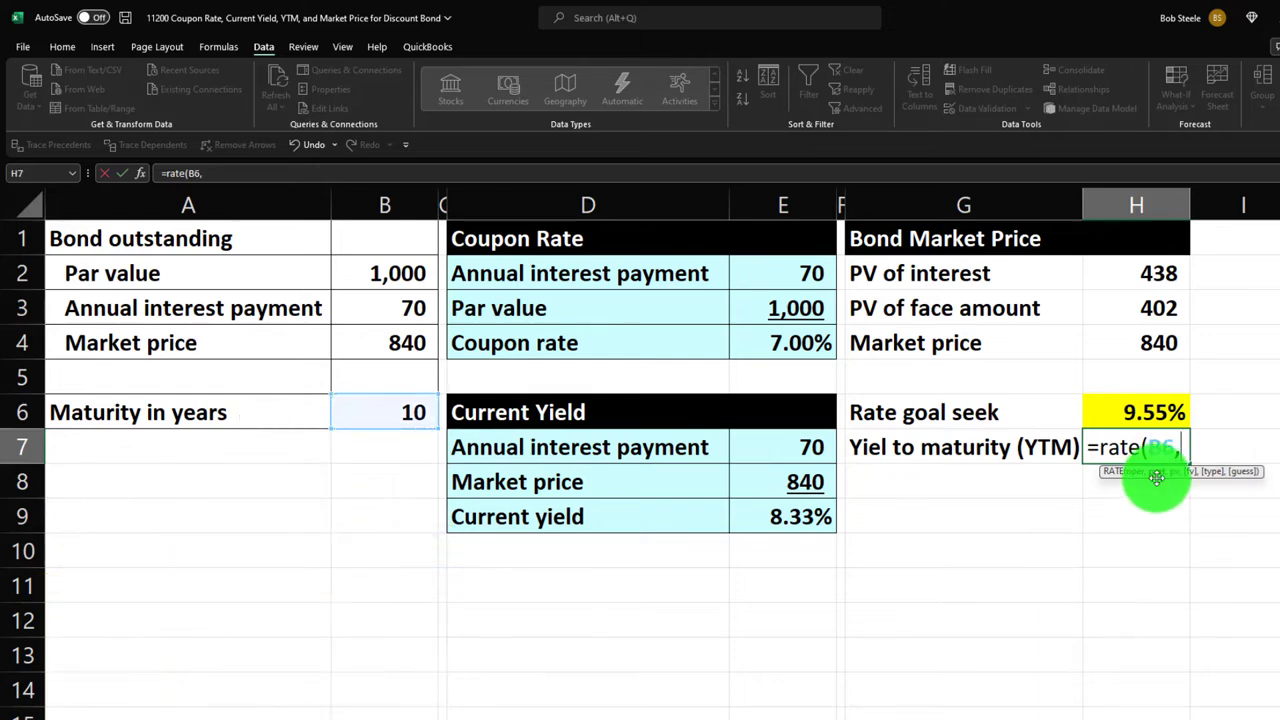
key("Left")
key("Left")
key("Left")
key("Left")
key("Left")
key("Left")
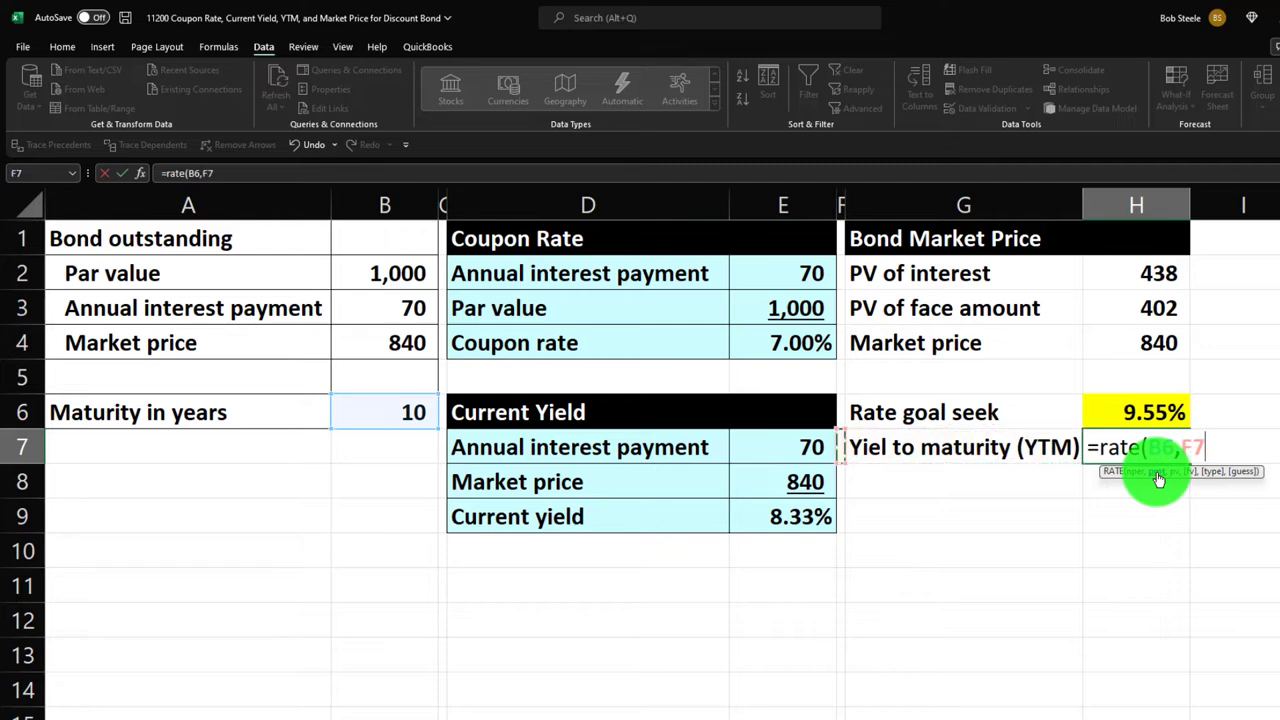
key("Up")
key("Up")
key("Up")
key("Up")
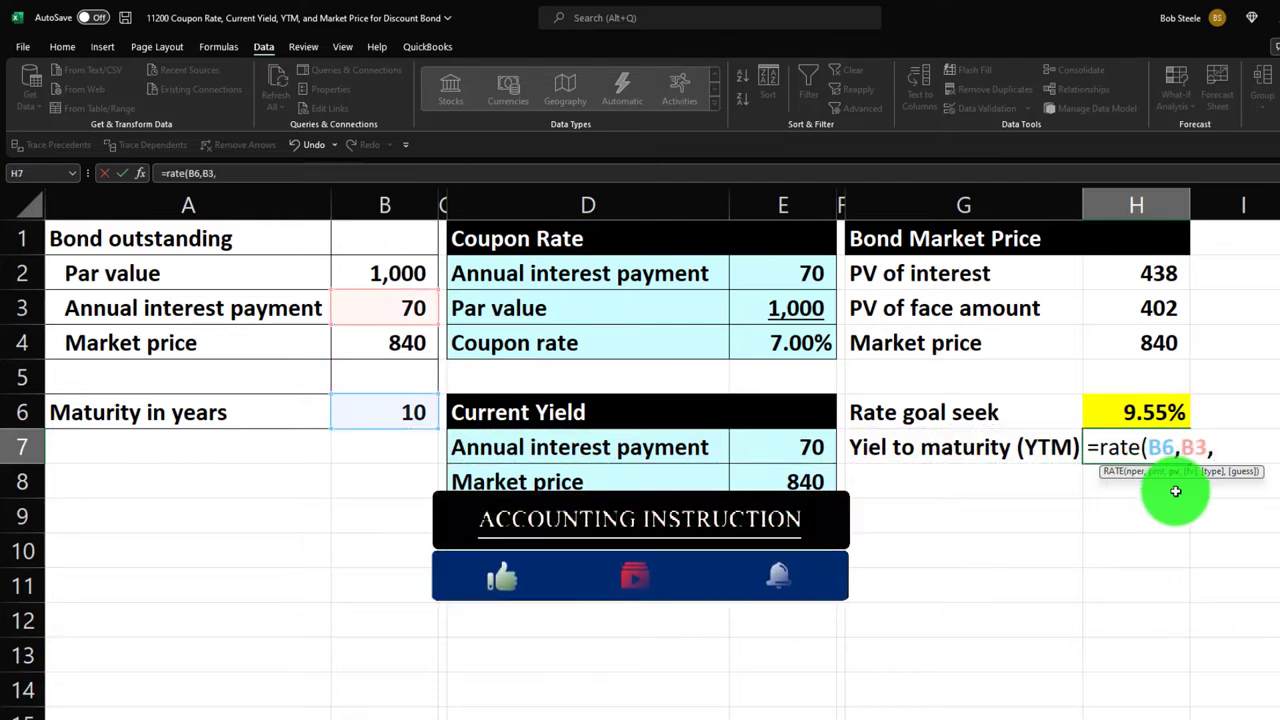
type(",")
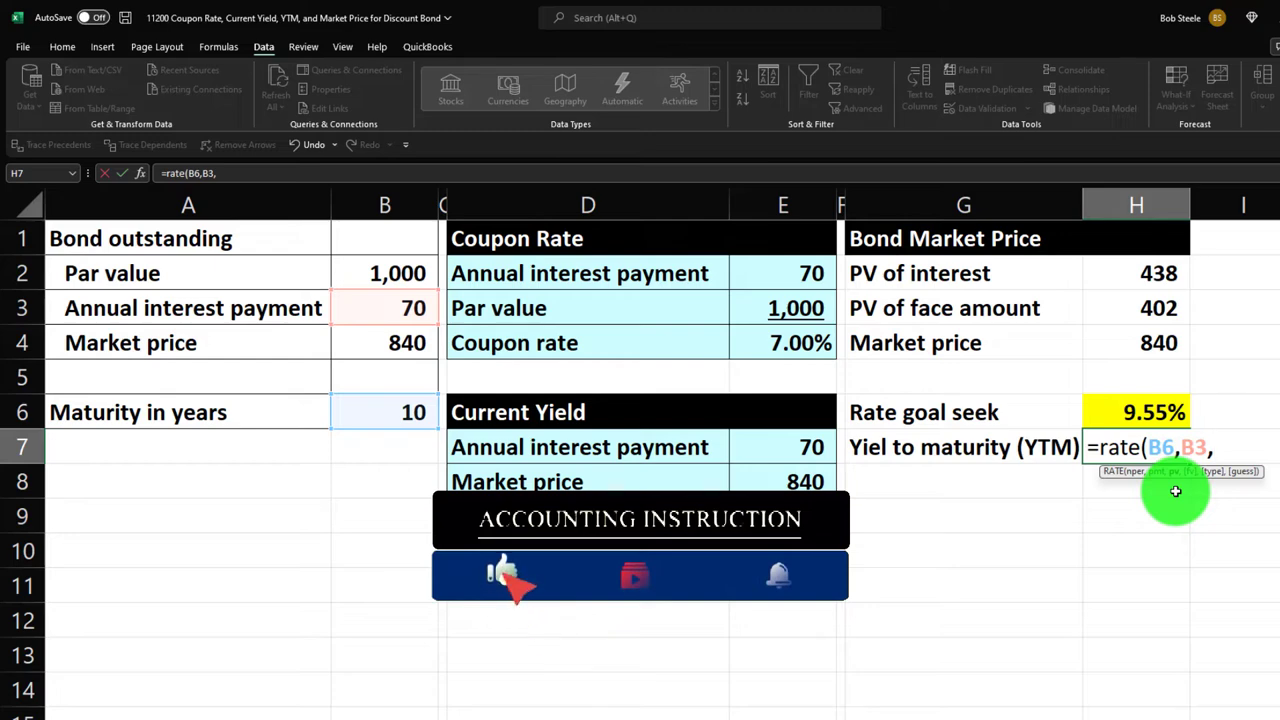
type("-")
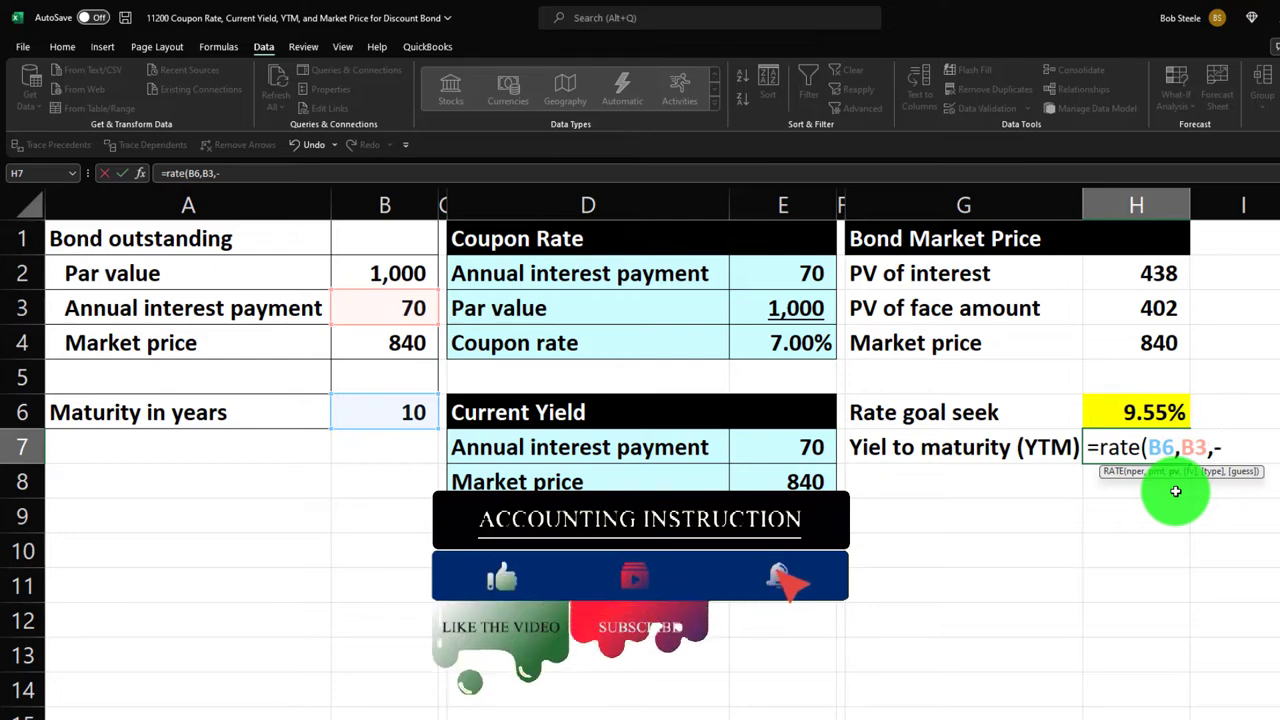
key("Up")
key("Up")
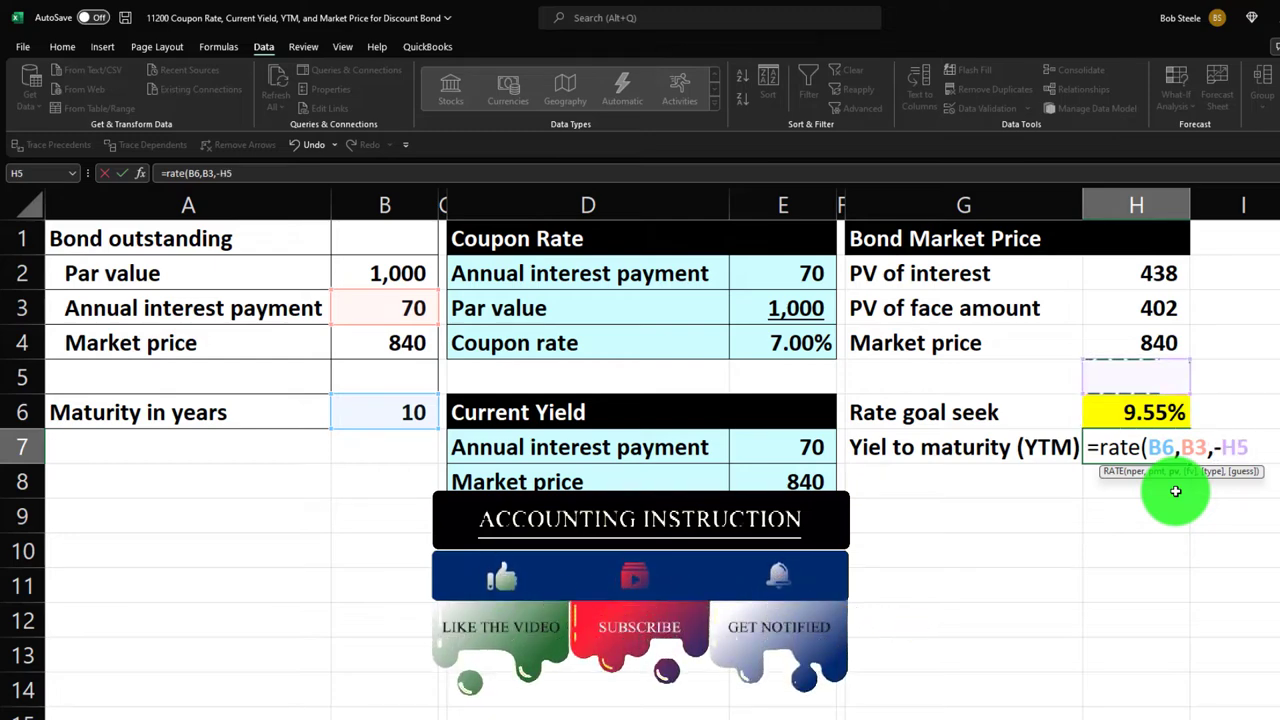
key("Left")
key("Left")
key("Left")
key("Left")
key("Left")
key("Left")
key("Up")
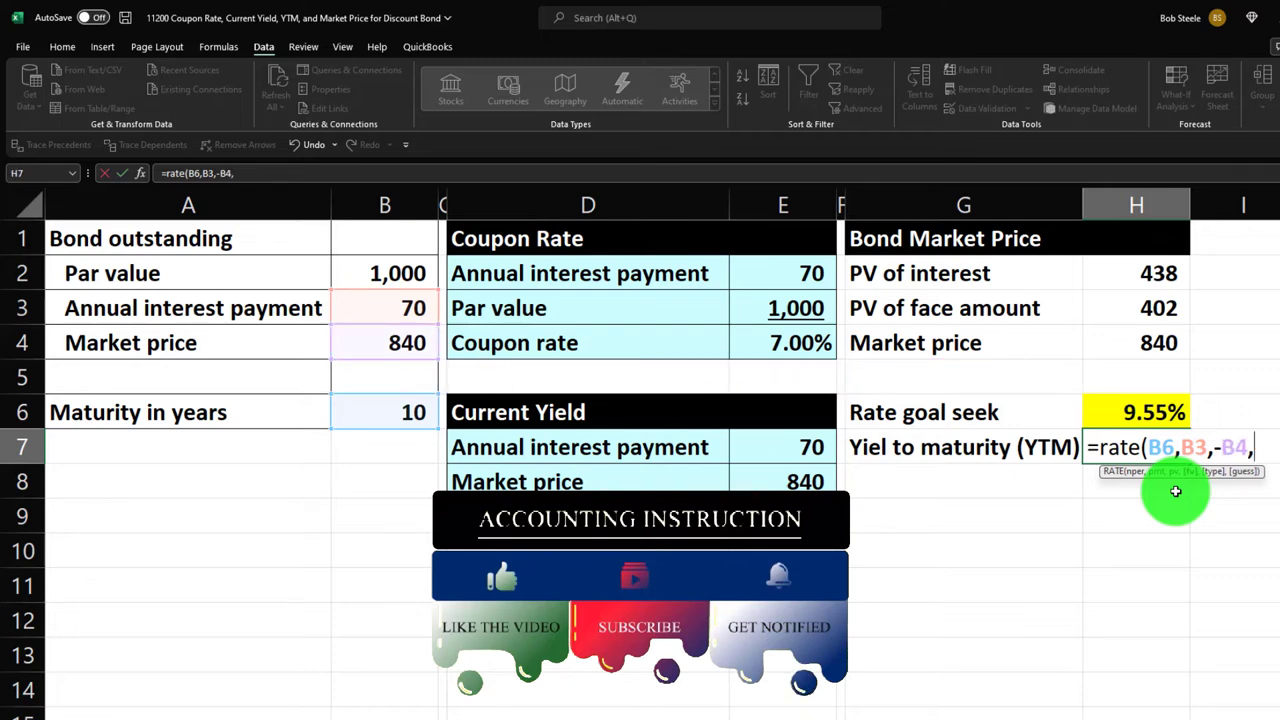
key("Left")
key("Left")
key("Left")
key("Left")
key("Left")
key("Left")
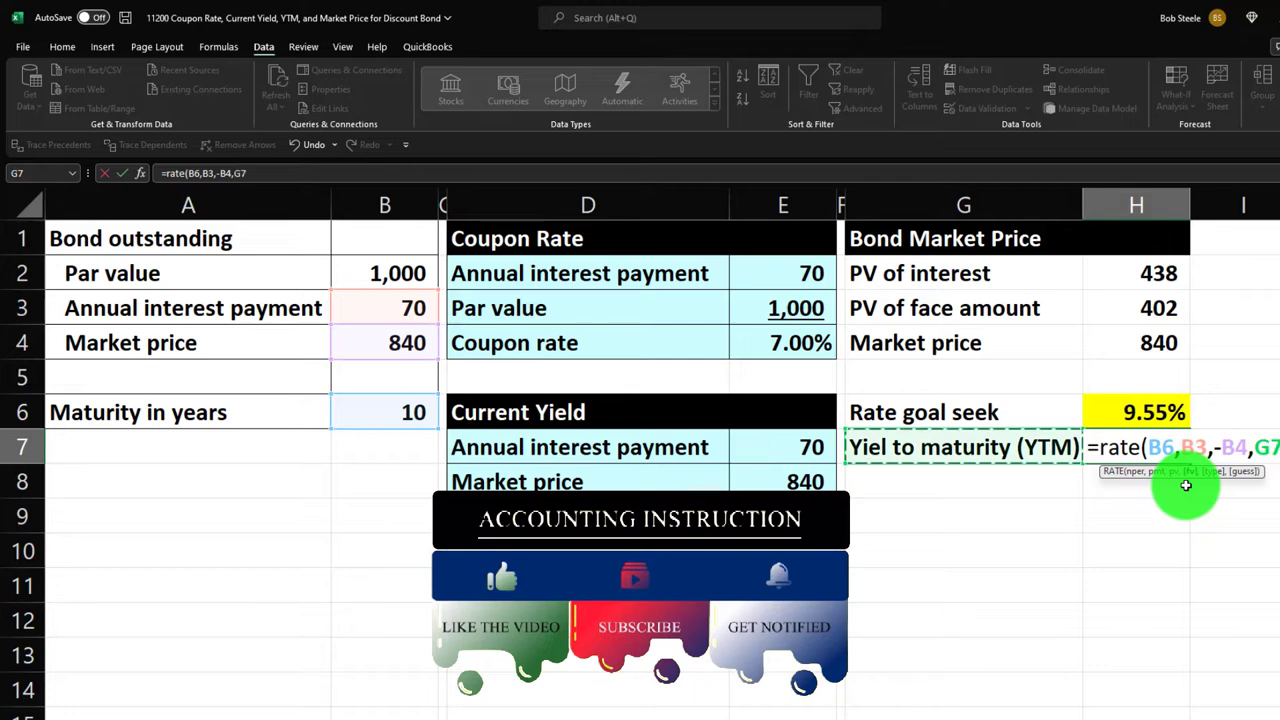
key("Up")
key("Up")
key("Up")
key("Up")
key("Up")
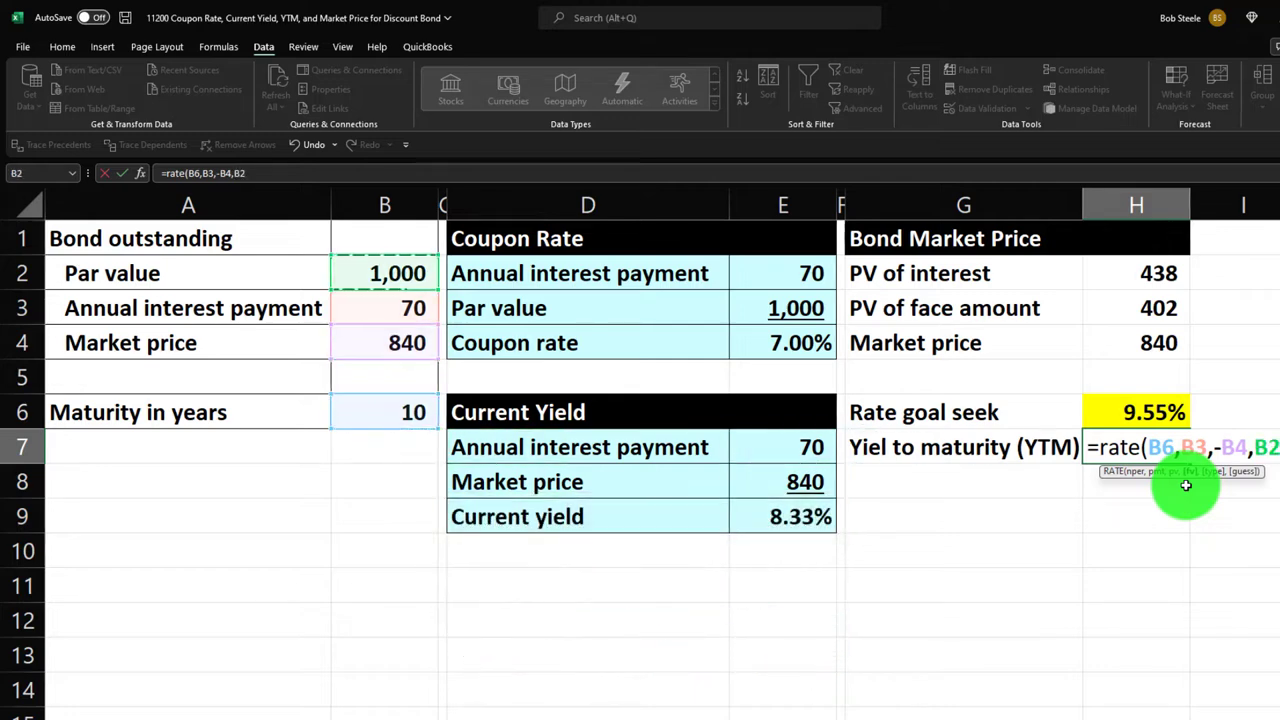
key("Return")
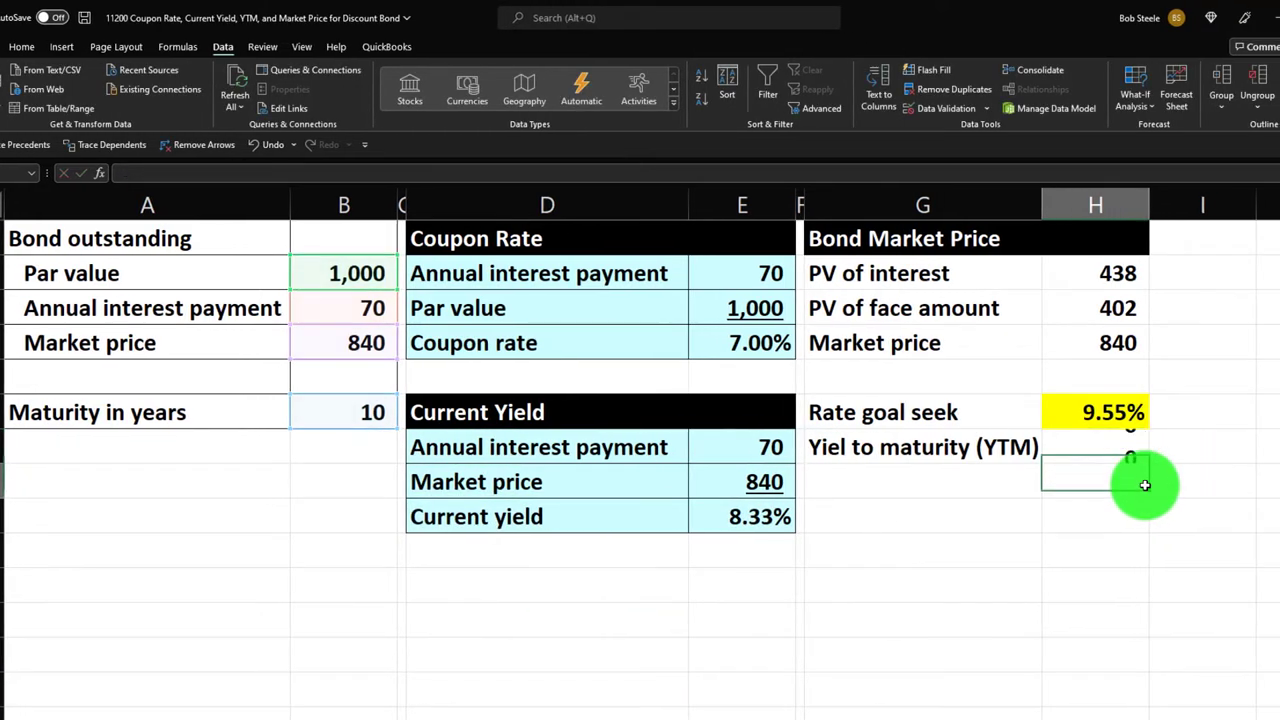
Step: Format the yield to maturity in H7 as a percentage with two decimals
key("Up")
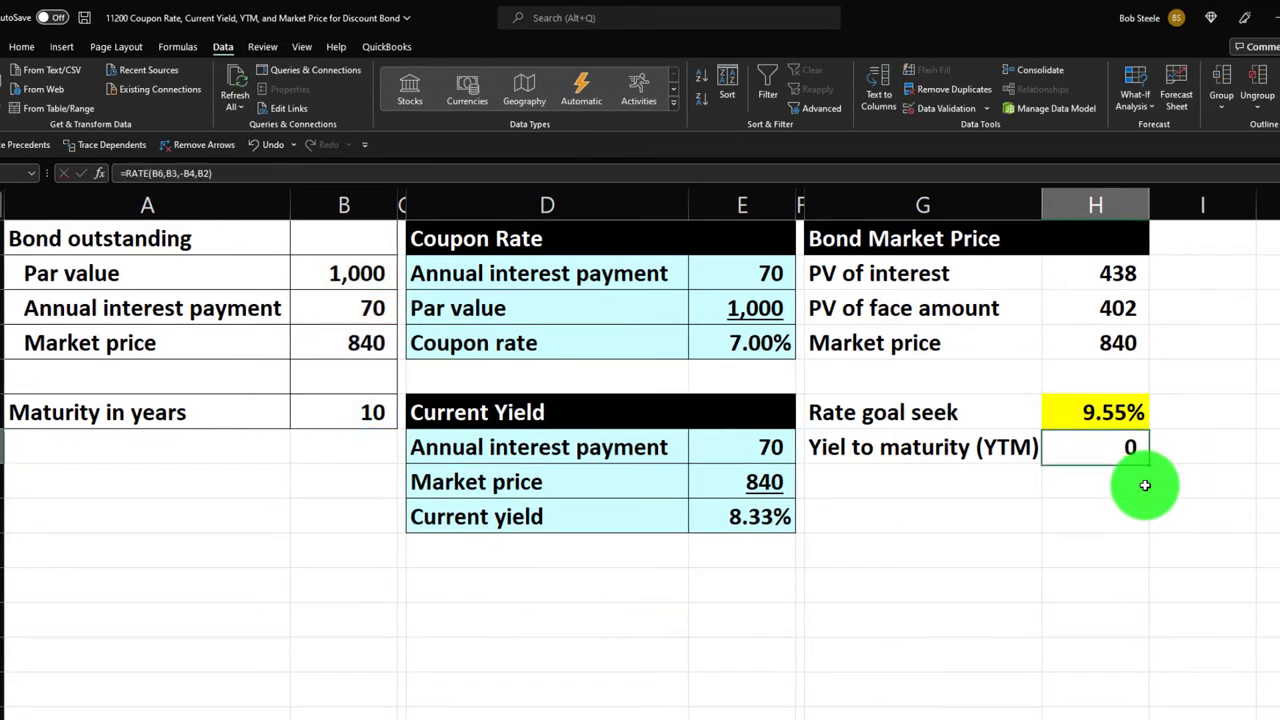
left_click(25, 56)
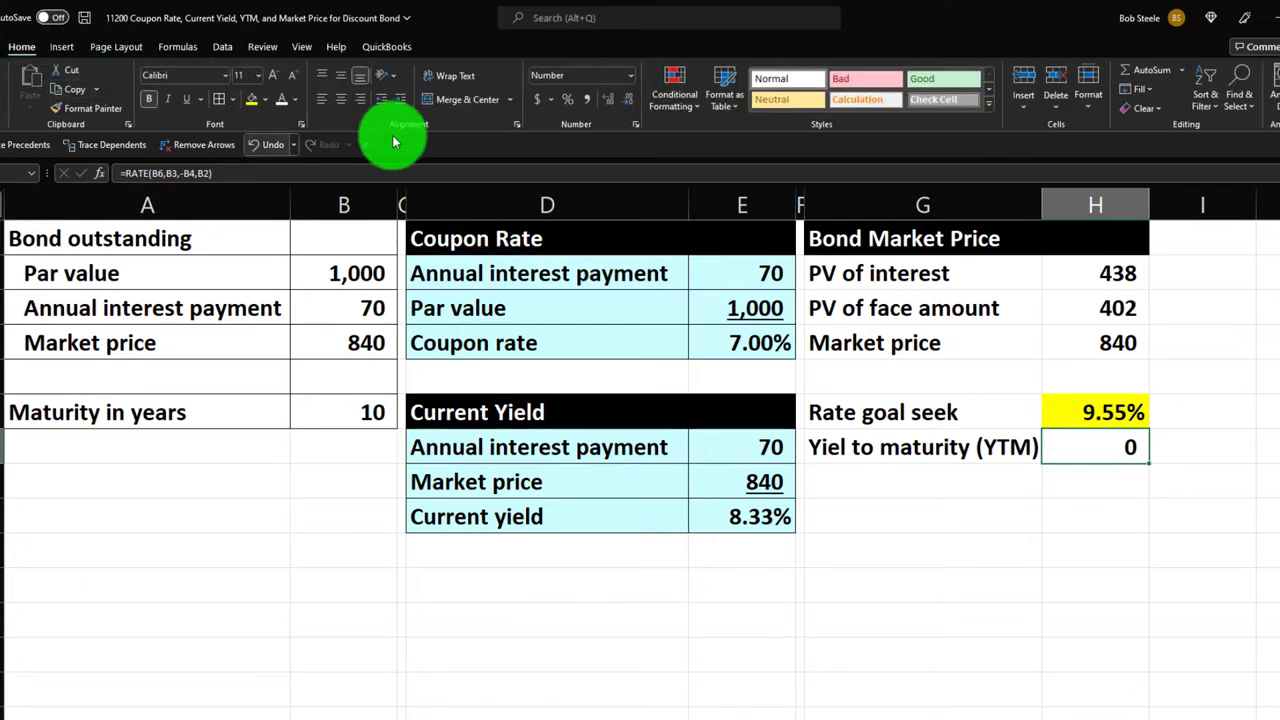
left_click(567, 101)
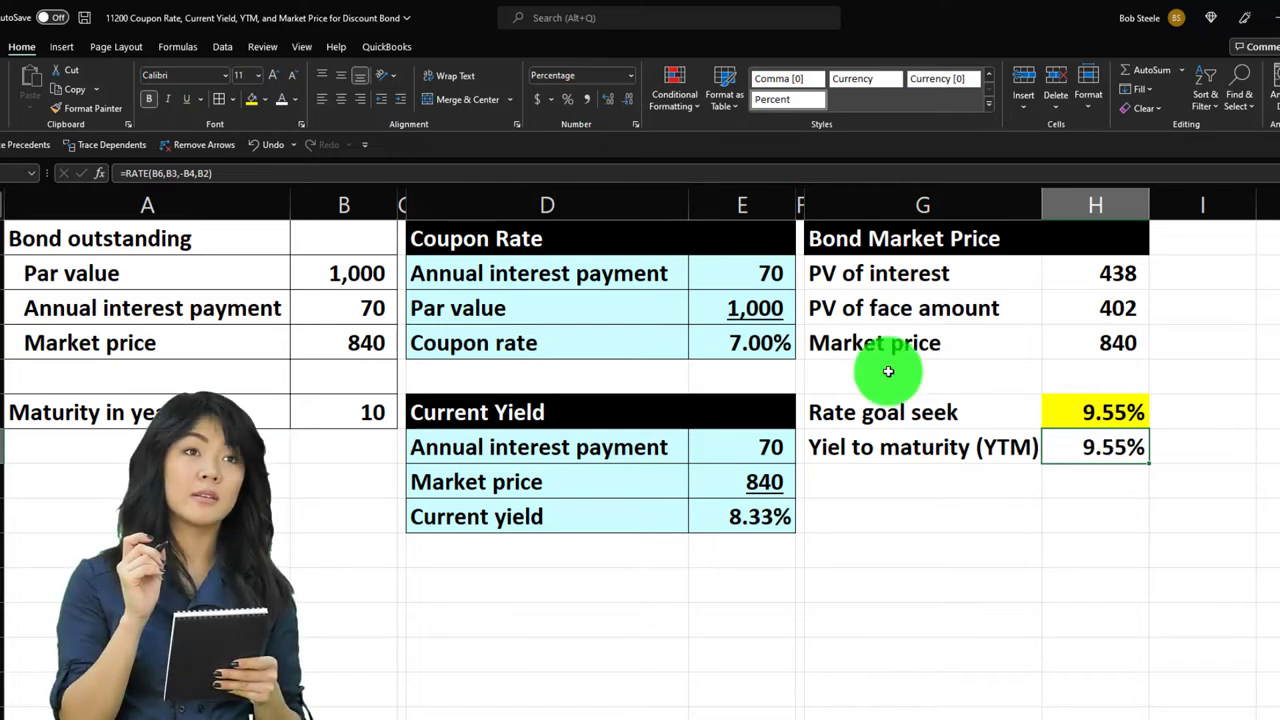
Step: Apply borders and the recently used light blue fill to the bond market price rows G2:H4
left_click_drag(903, 274, 1064, 332)
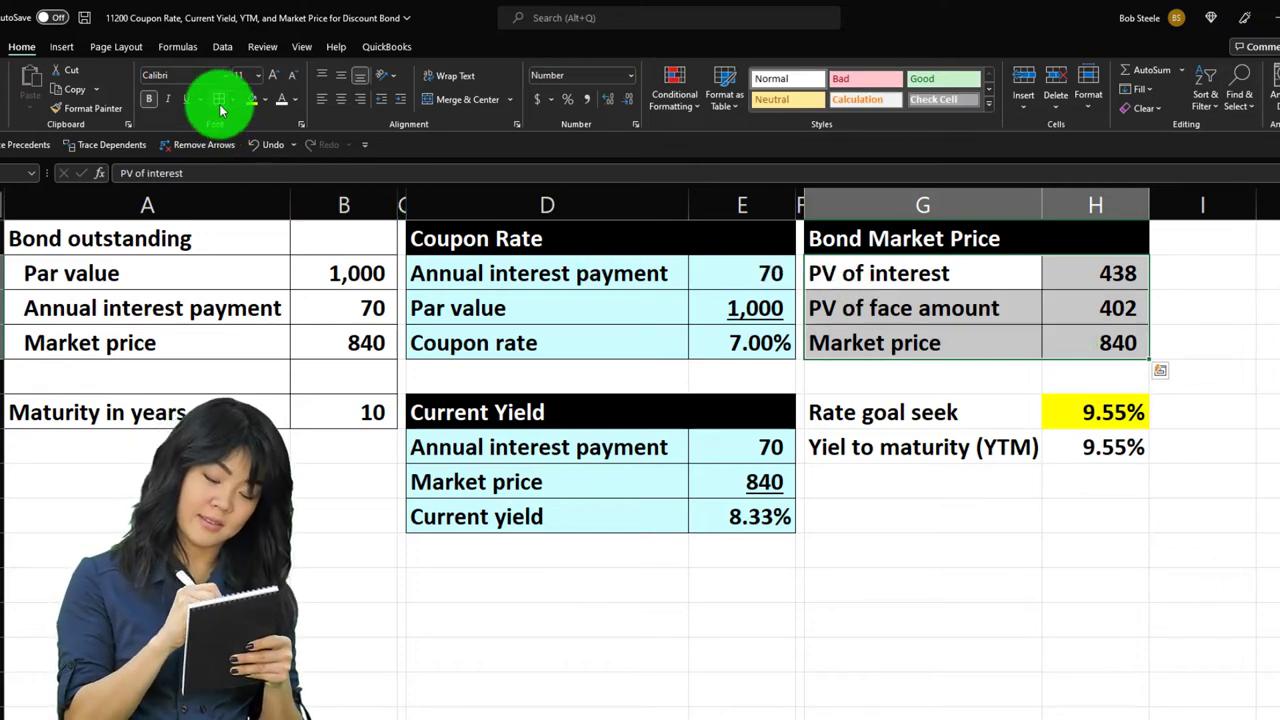
left_click(265, 101)
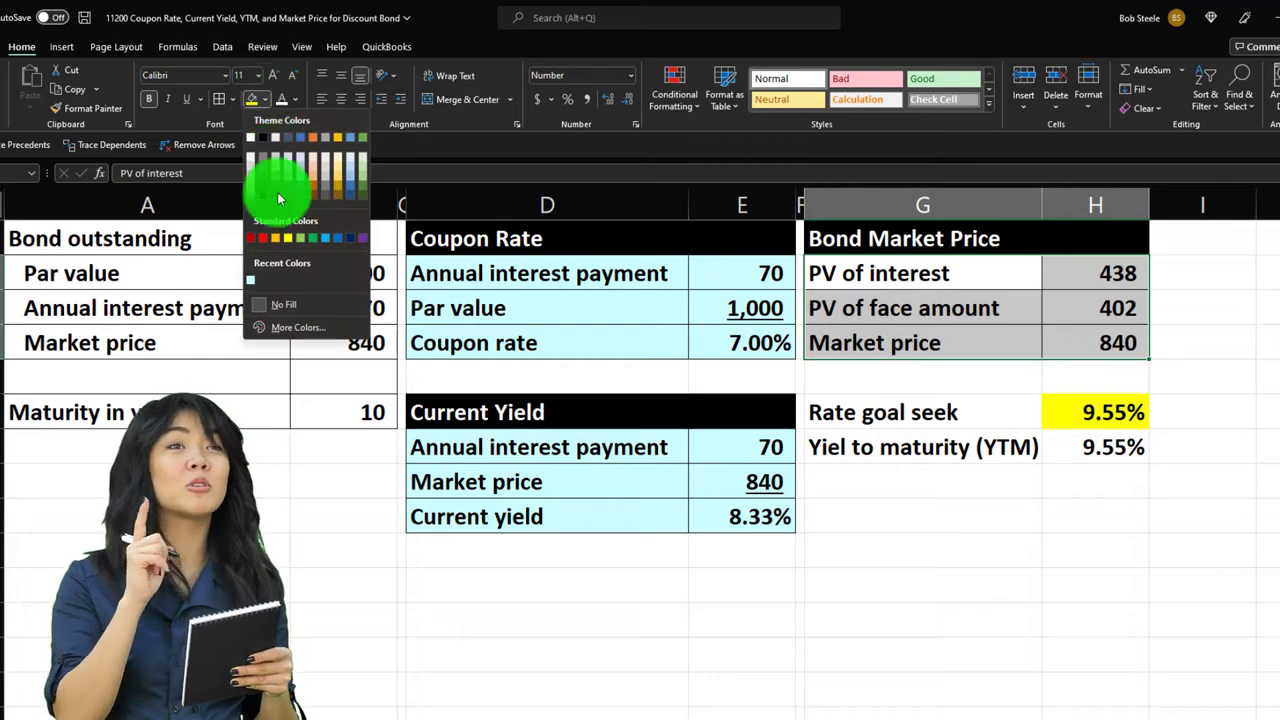
left_click(253, 284)
Step: Add borders to G6:H7 and fill G6:G7 and H7 light blue, excluding the yellow rate cell H6
left_click_drag(985, 420, 1054, 451)
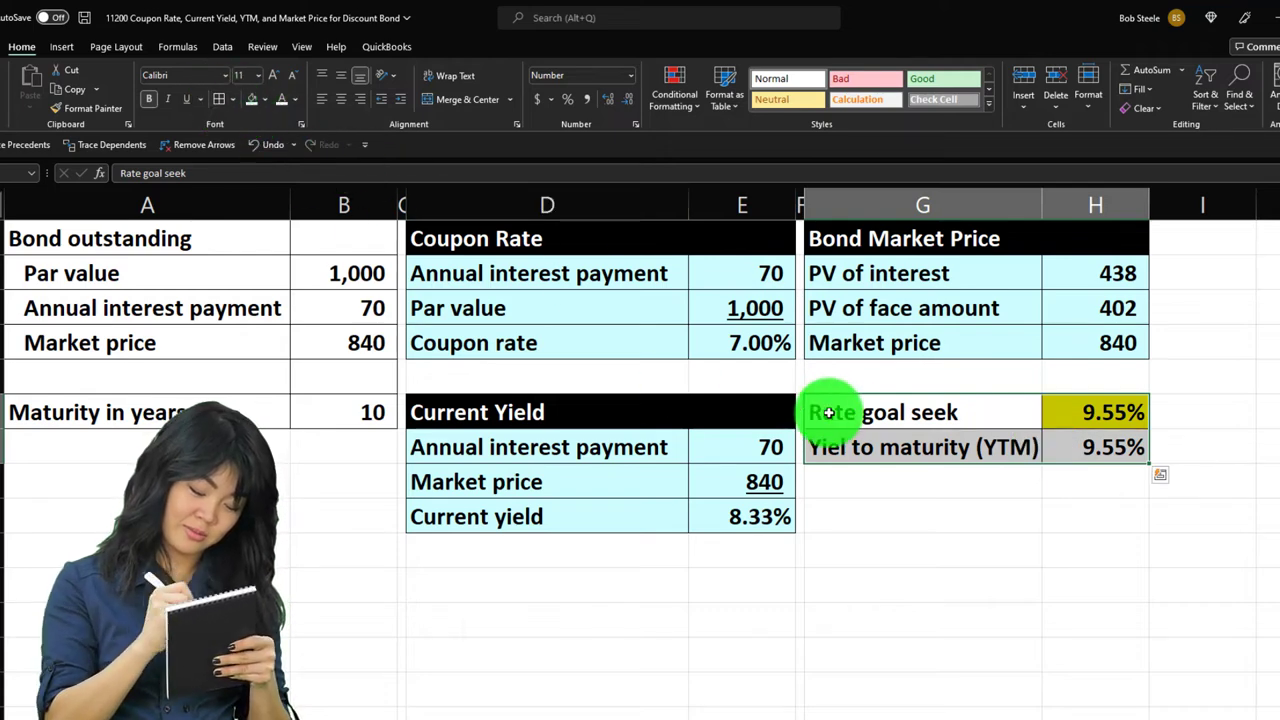
left_click_drag(897, 421, 900, 447)
left_click(1063, 445, "ctrl")
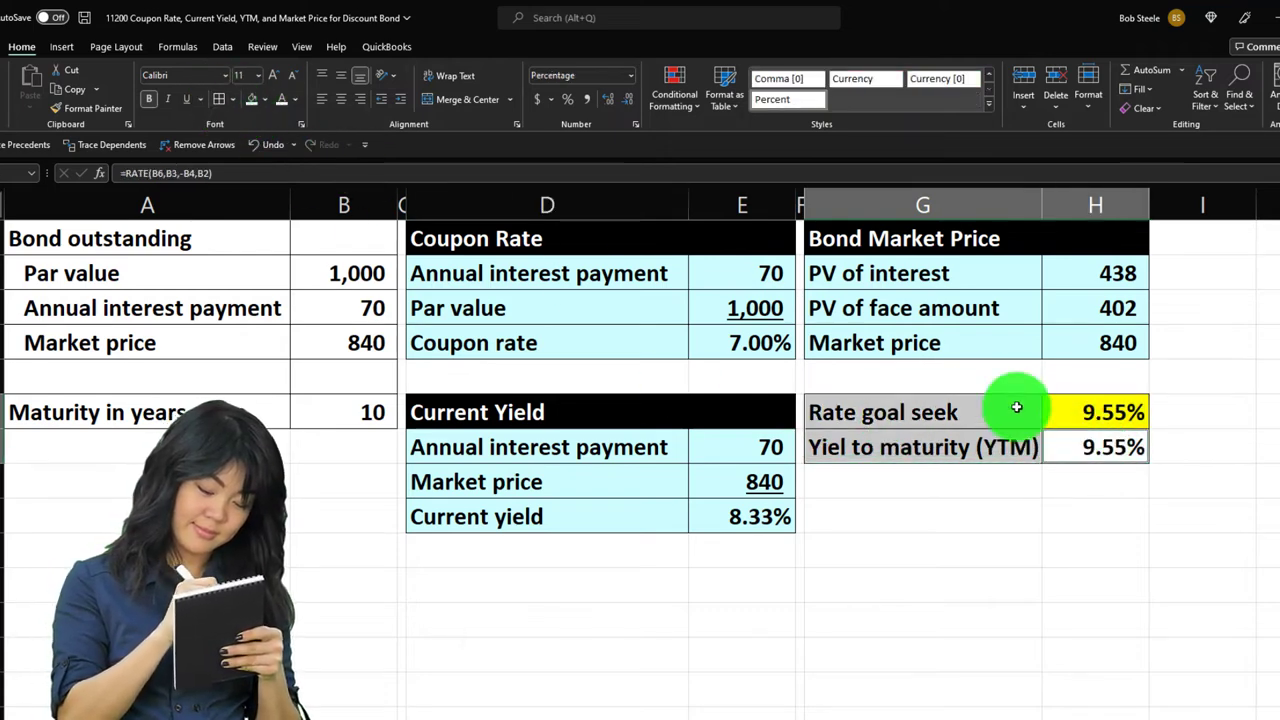
left_click(252, 99)
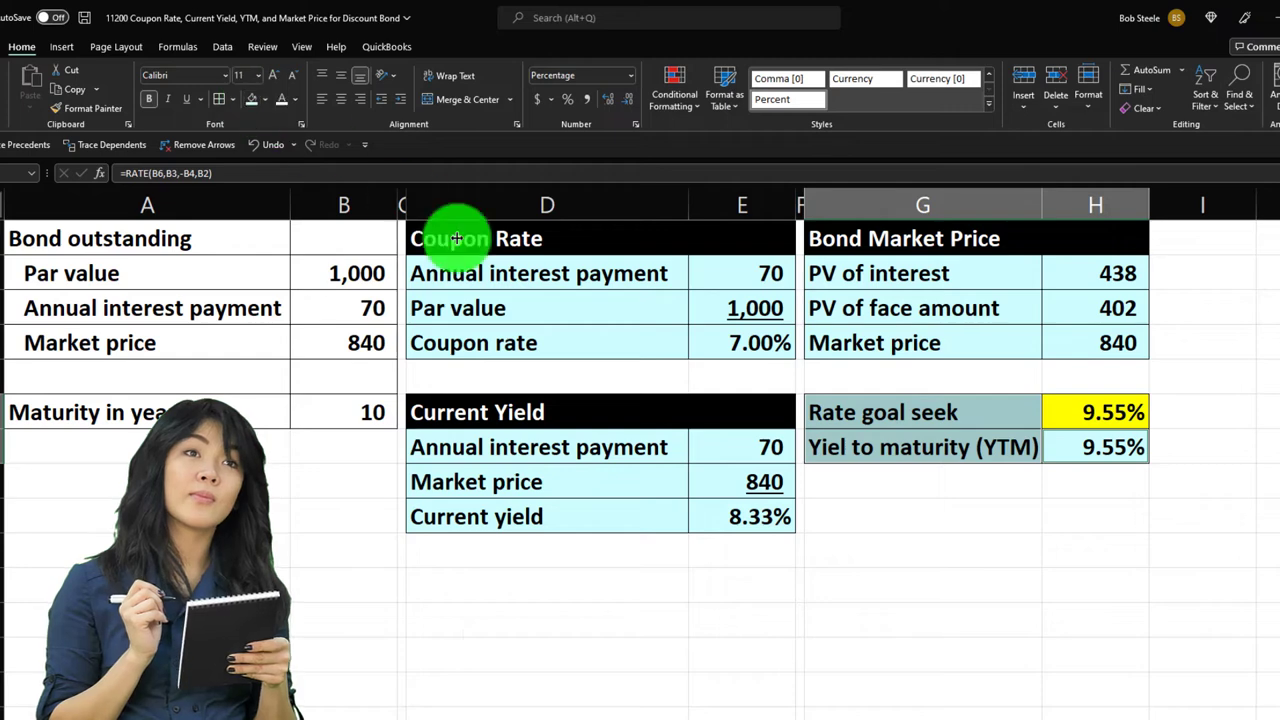
left_click(914, 520)
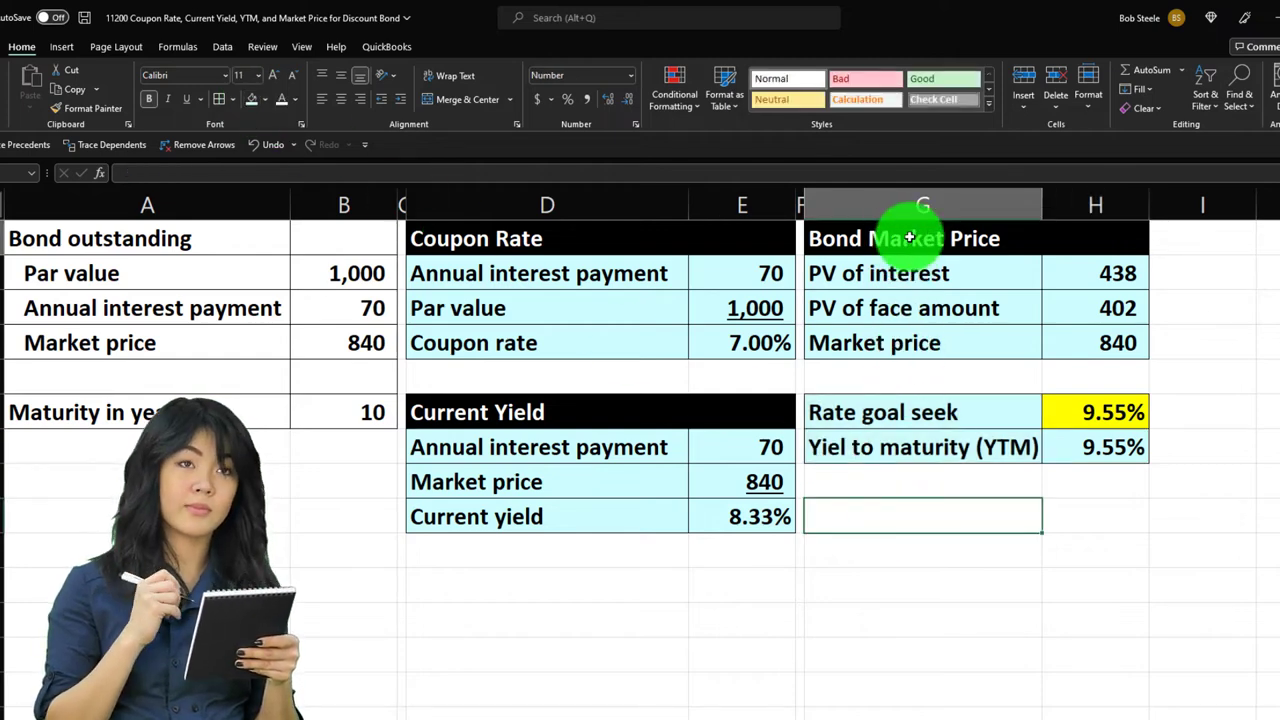
Step: Copy the Bond Market Price header from G1:H1 to G9:H9
left_click(1043, 237)
key("ctrl+c")
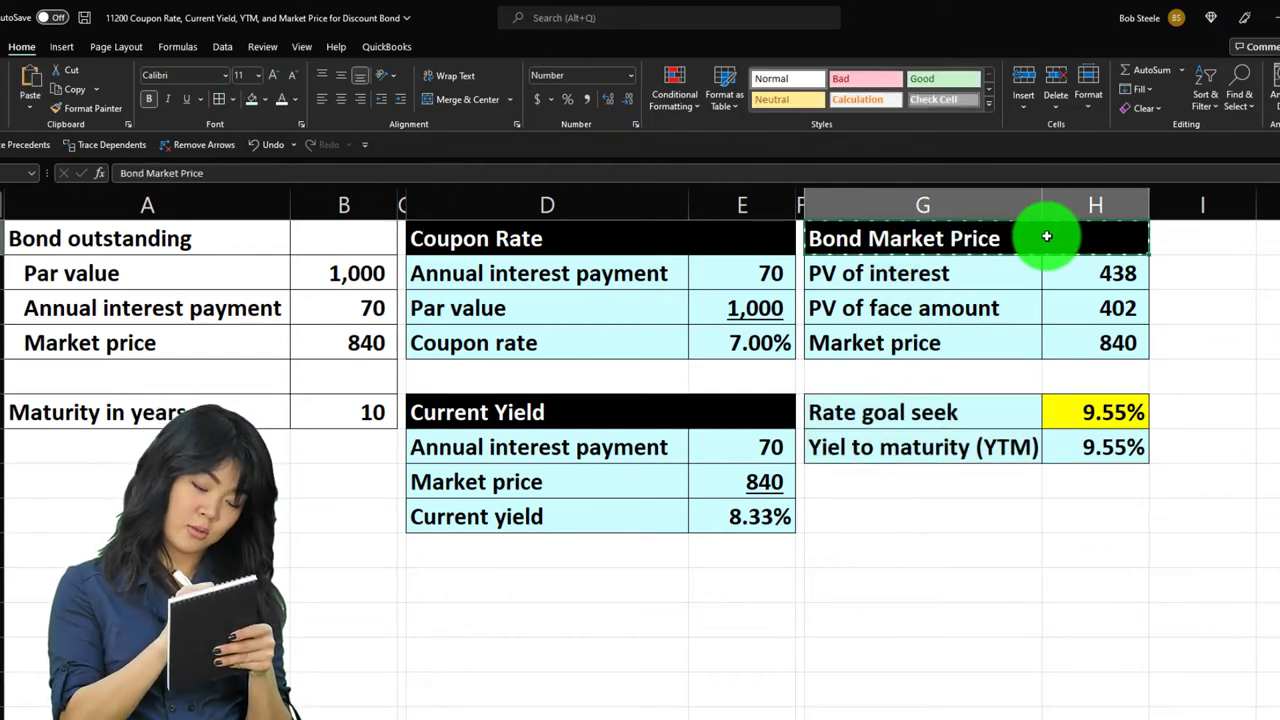
left_click(897, 520)
key("ctrl+v")
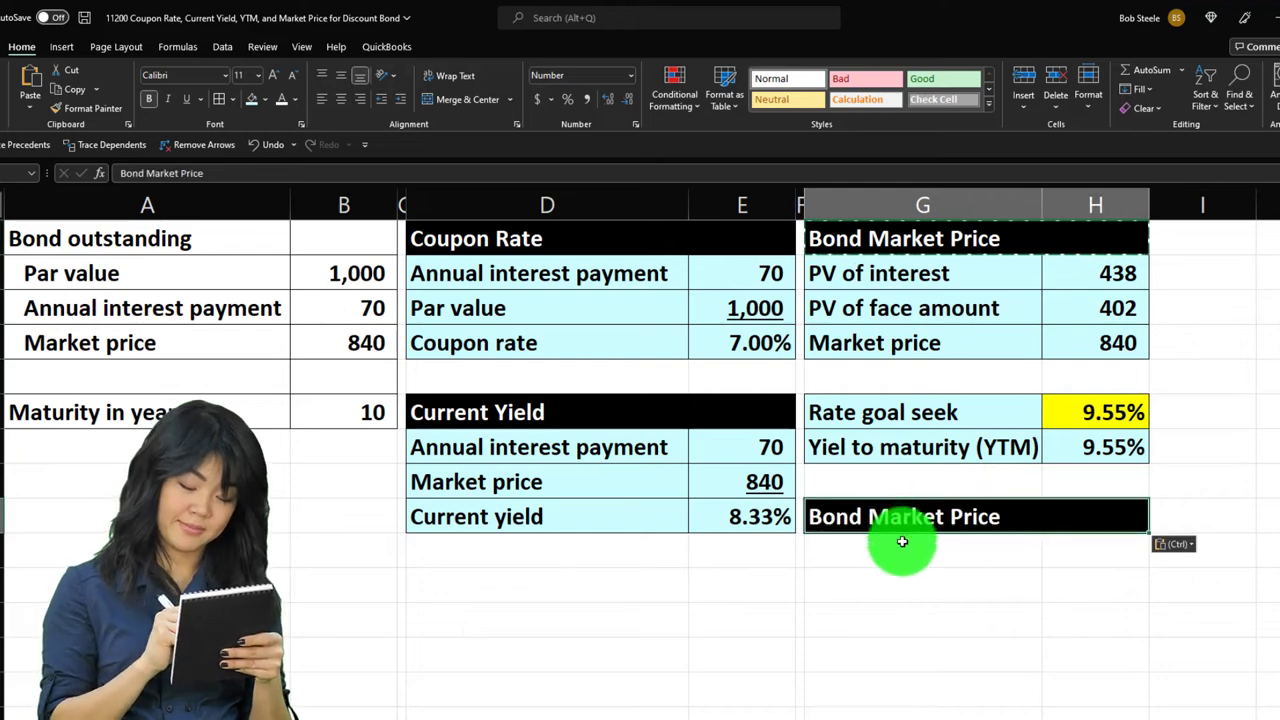
Step: Link G10 to the PV of interest label in G2
left_click(903, 563)
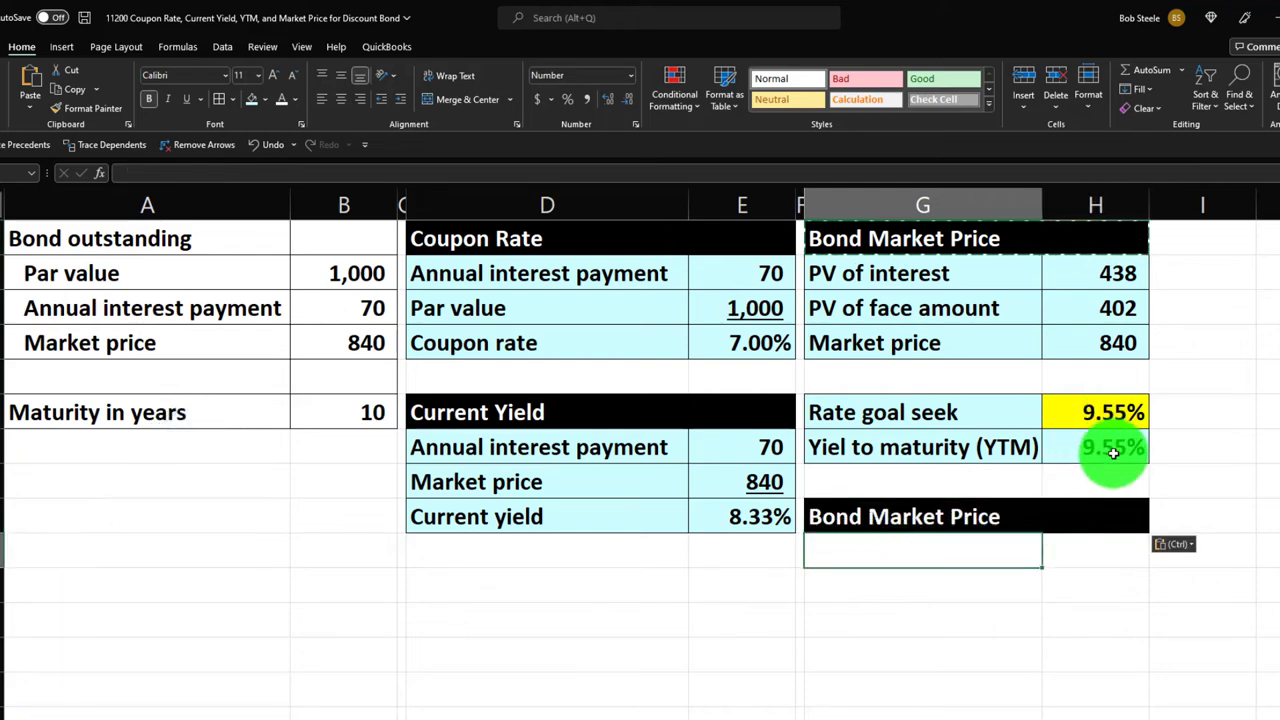
left_click(1100, 450)
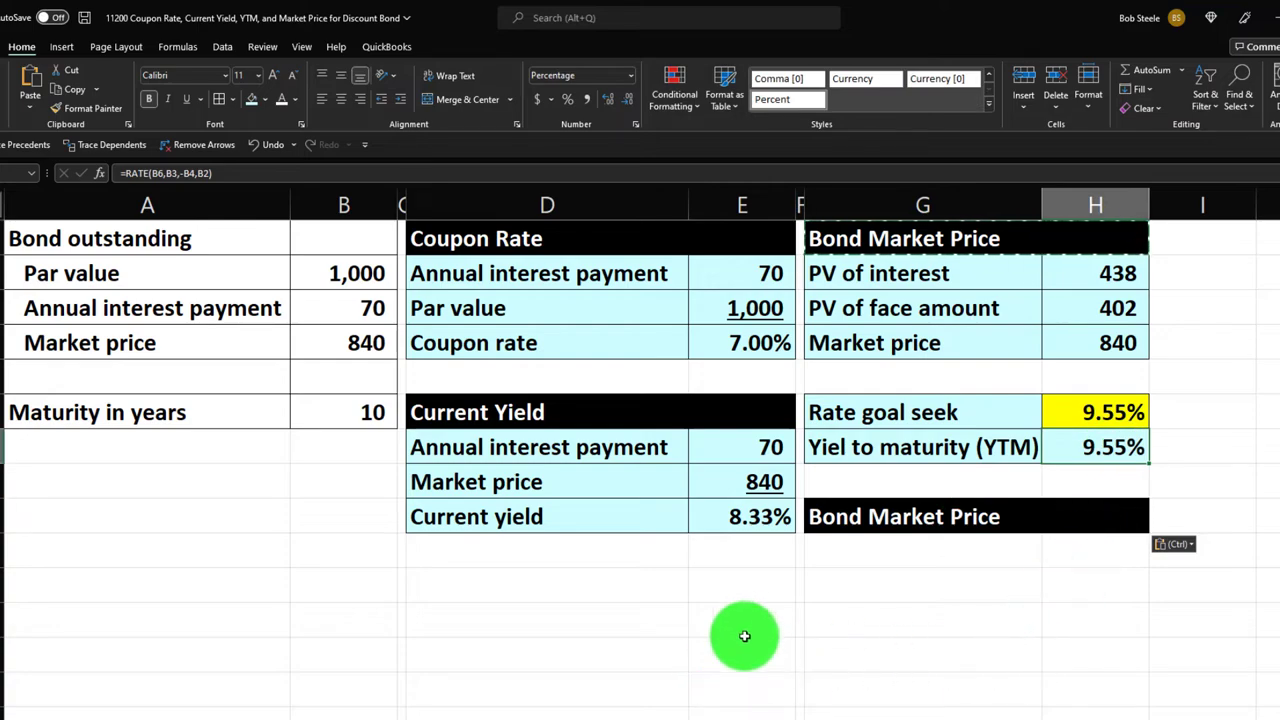
left_click(910, 562)
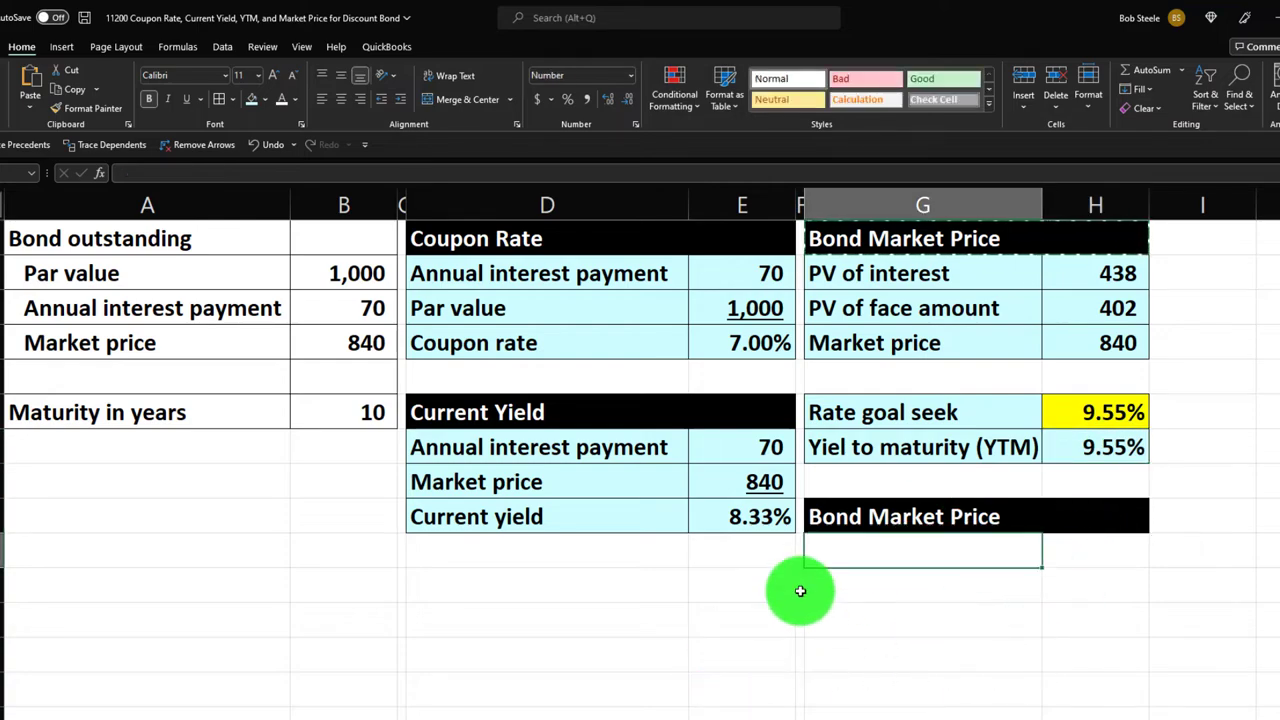
type("=")
key("Up")
key("Up")
key("Up")
key("Up")
key("Up")
key("Up")
key("Up")
key("Up")
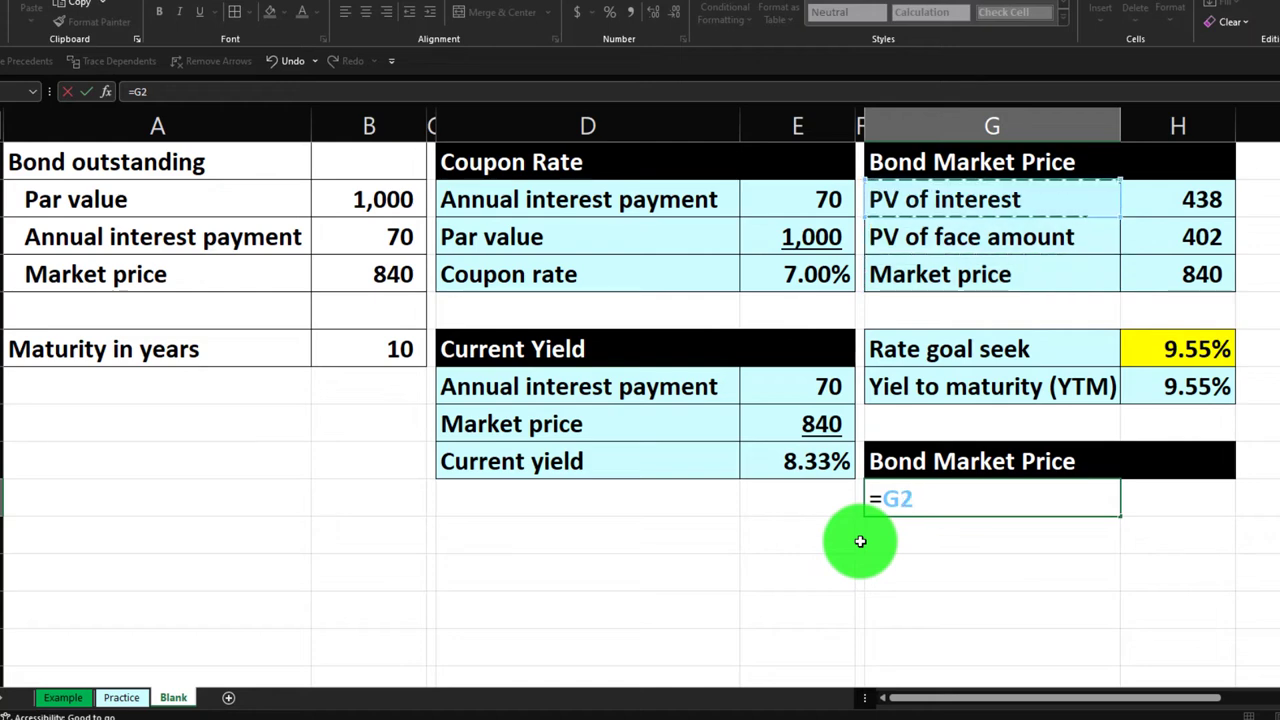
key("Return")
Step: Link G11 to the PV of face amount label in G3
type("+")
key("Up")
key("Up")
key("Up")
key("Up")
key("Up")
key("Up")
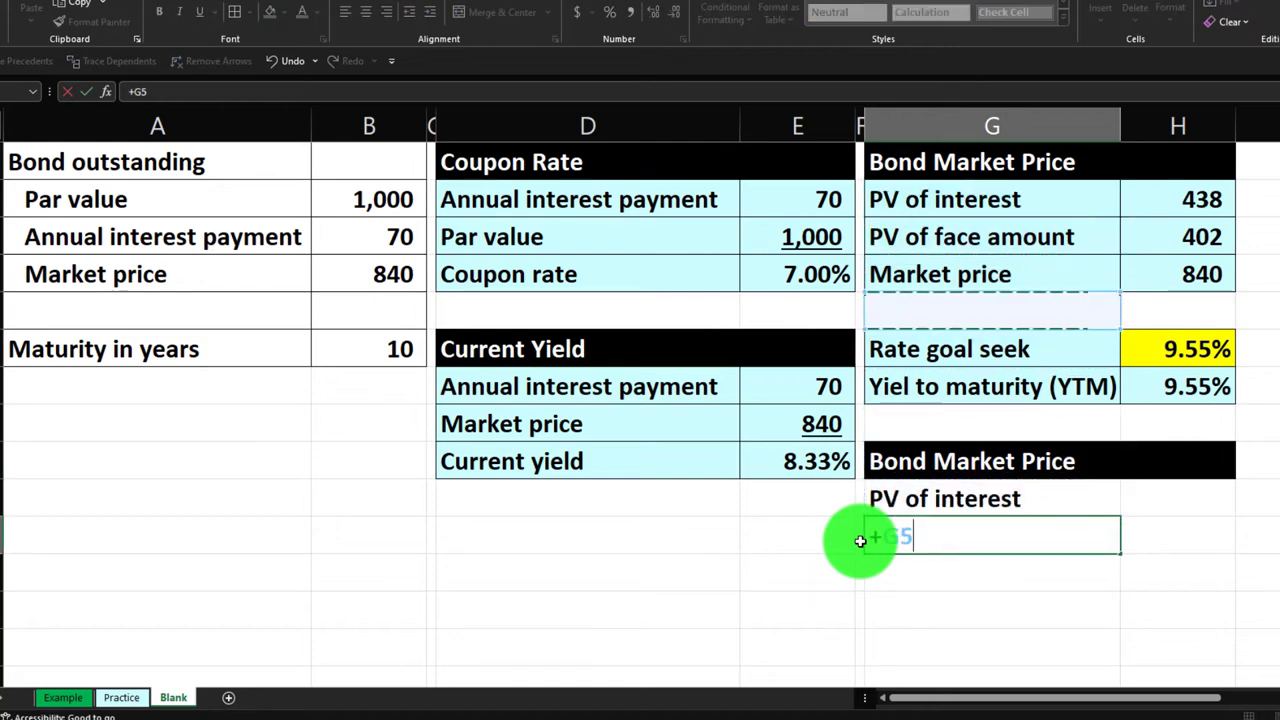
key("Up")
key("Up")
key("Return")
Step: Link G12 to the Market price label in G4
type("+")
key("Up")
key("Up")
key("Up")
key("Up")
key("Up")
key("Up")
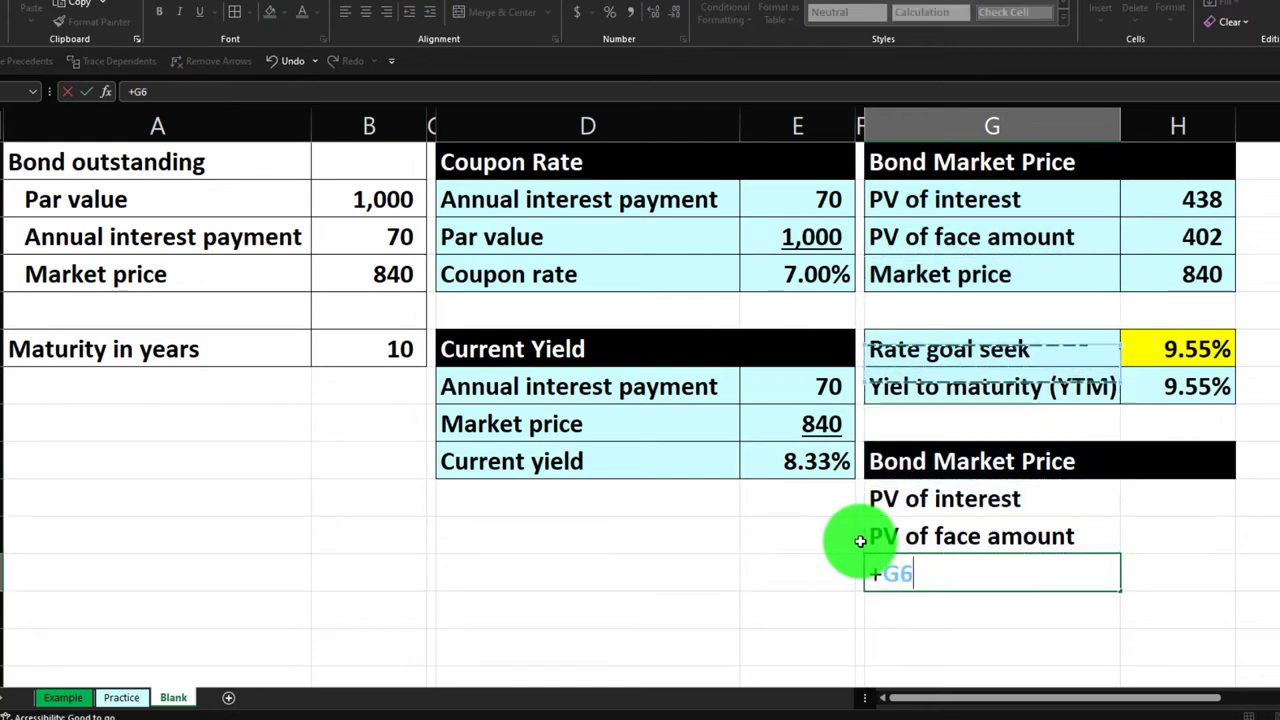
key("Up")
key("Up")
key("Return")
Step: Calculate the PV of interest in H10 as the negative PV of rate H7, periods B6 and payment B3
key("Right")
key("Up")
key("Up")
key("Up")
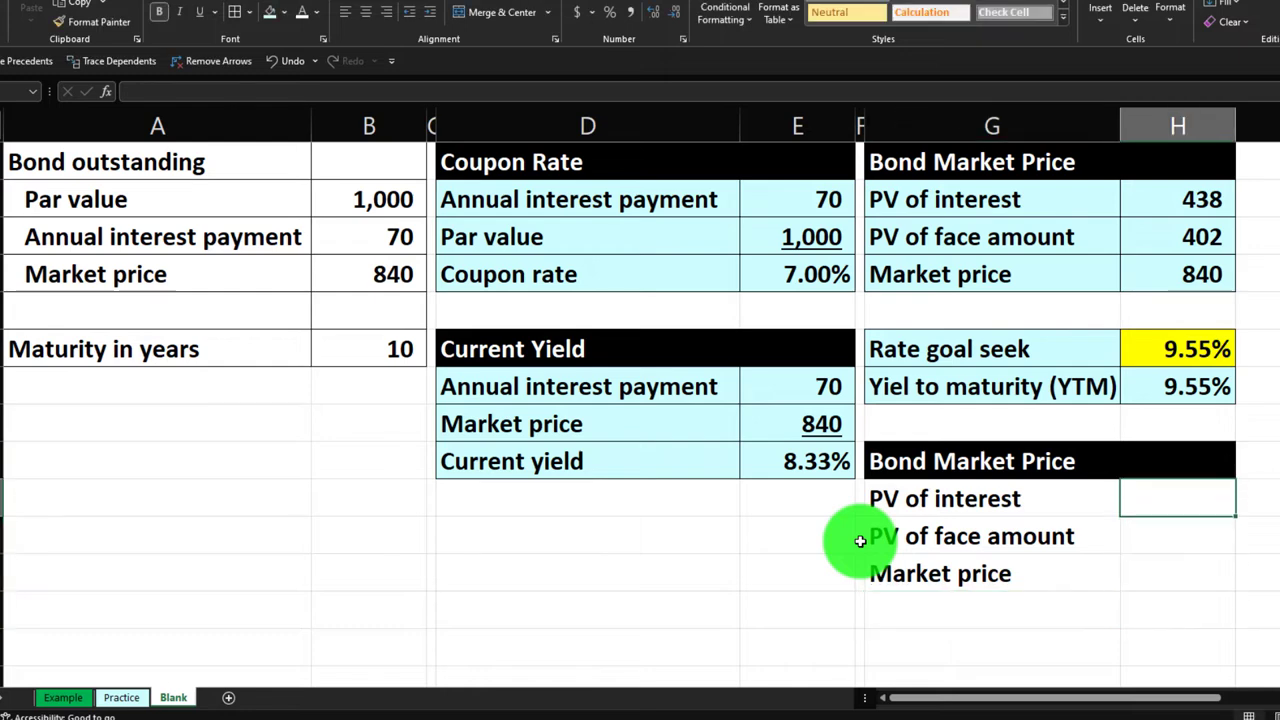
type("-pv(")
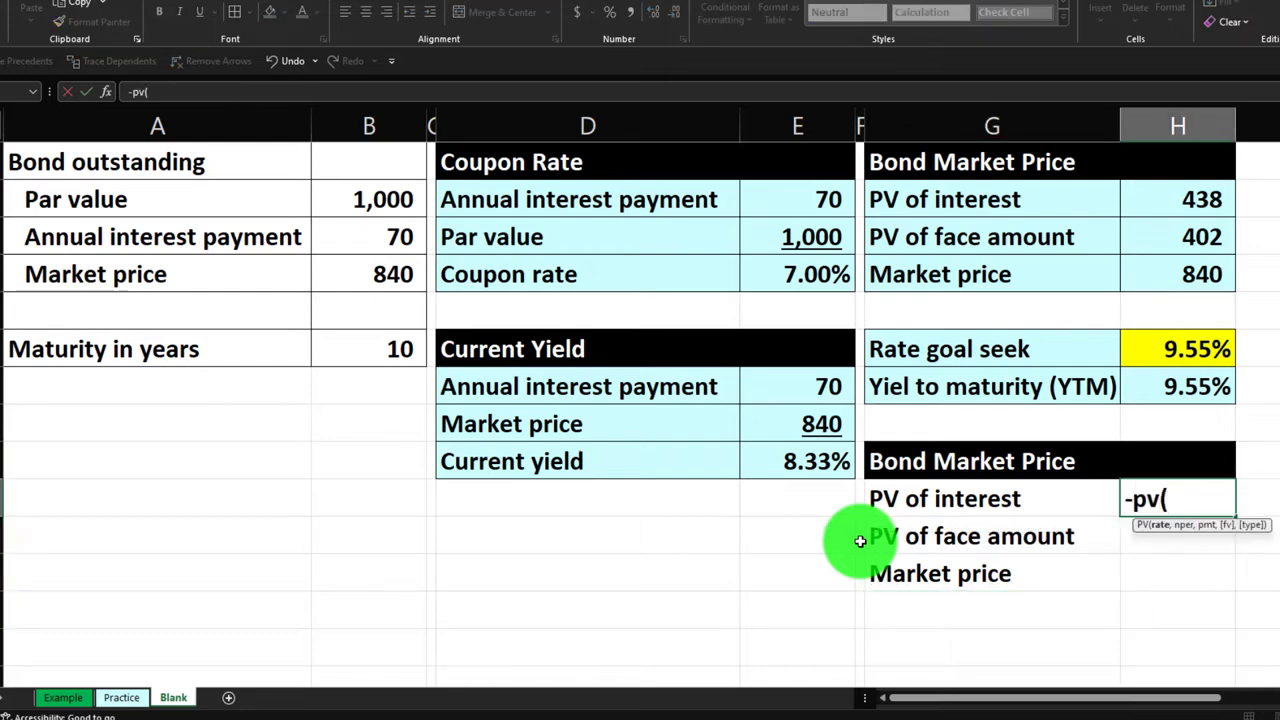
key("Up")
key("Up")
key("Up")
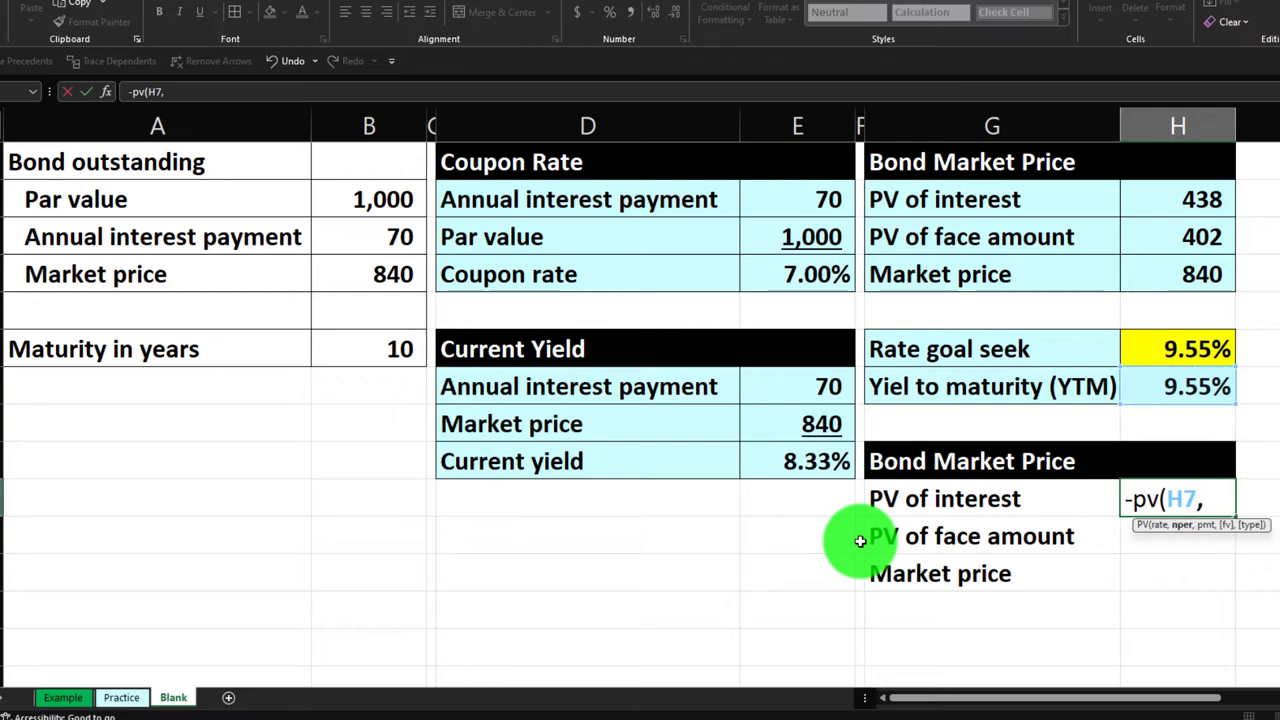
type(",")
key("Left")
key("Left")
key("Left")
key("Left")
key("Left")
key("Left")
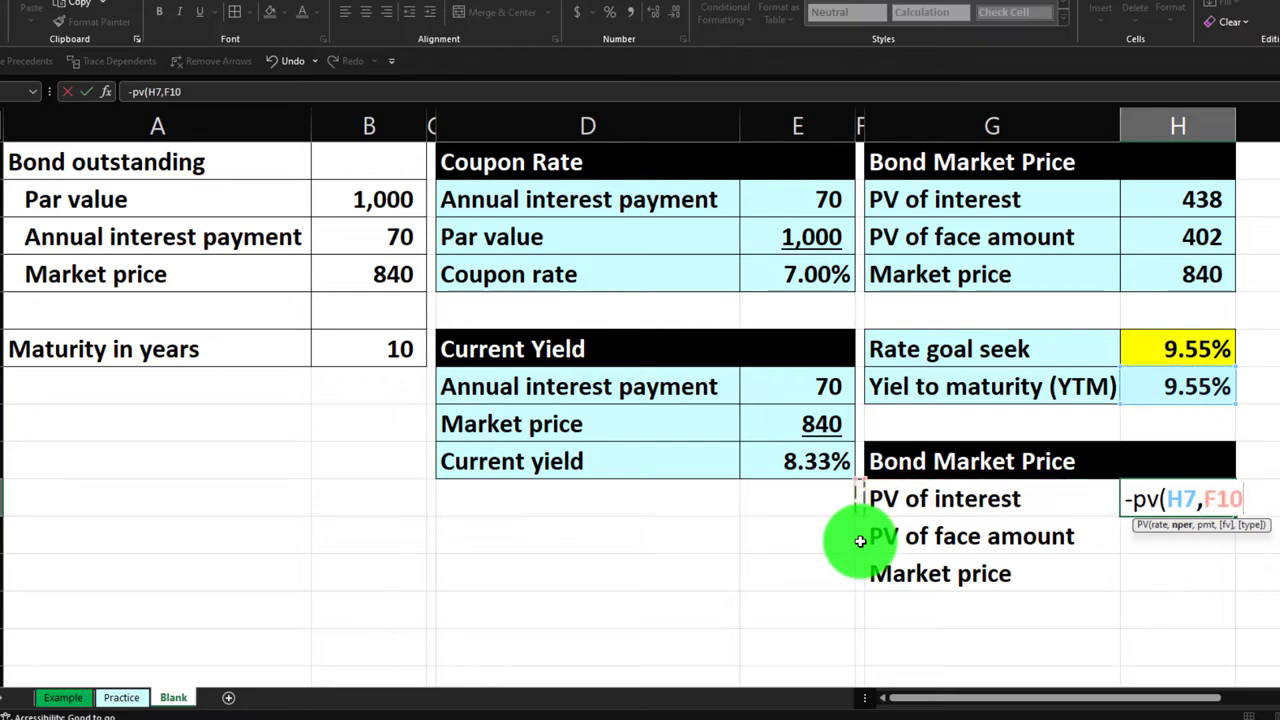
key("Up")
key("Up")
key("Up")
key("Up")
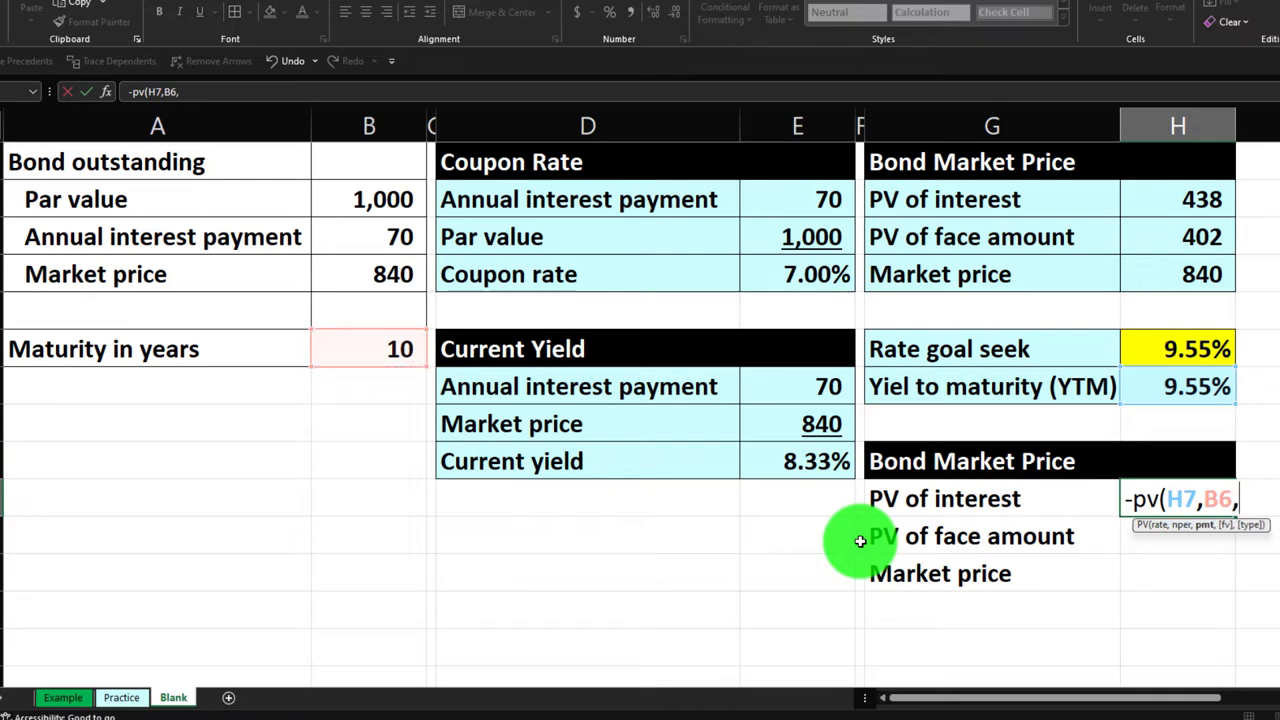
type(",")
key("Left")
key("Left")
key("Left")
key("Left")
key("Left")
key("Up")
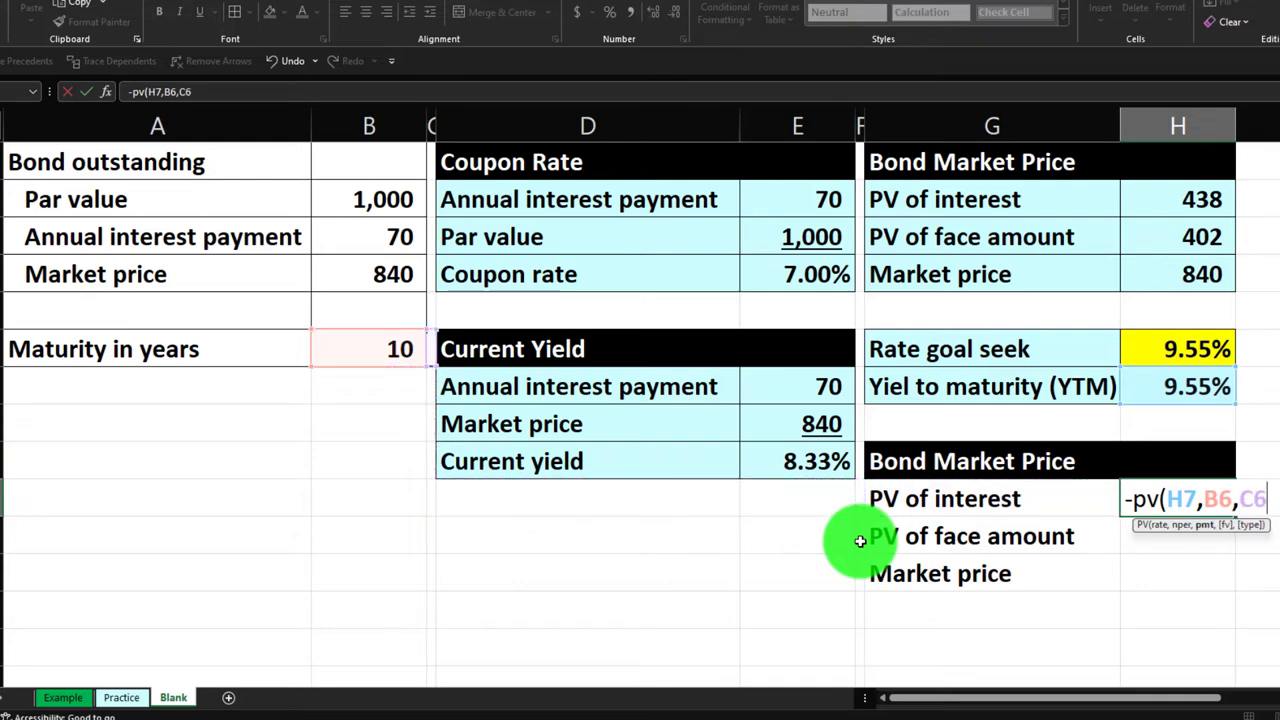
key("Left")
key("Up")
key("Up")
key("Up")
key("Return")
Step: Calculate the PV of face amount in H11 with -PV(H7,B6,,B2), leaving the payment argument empty
type("-")
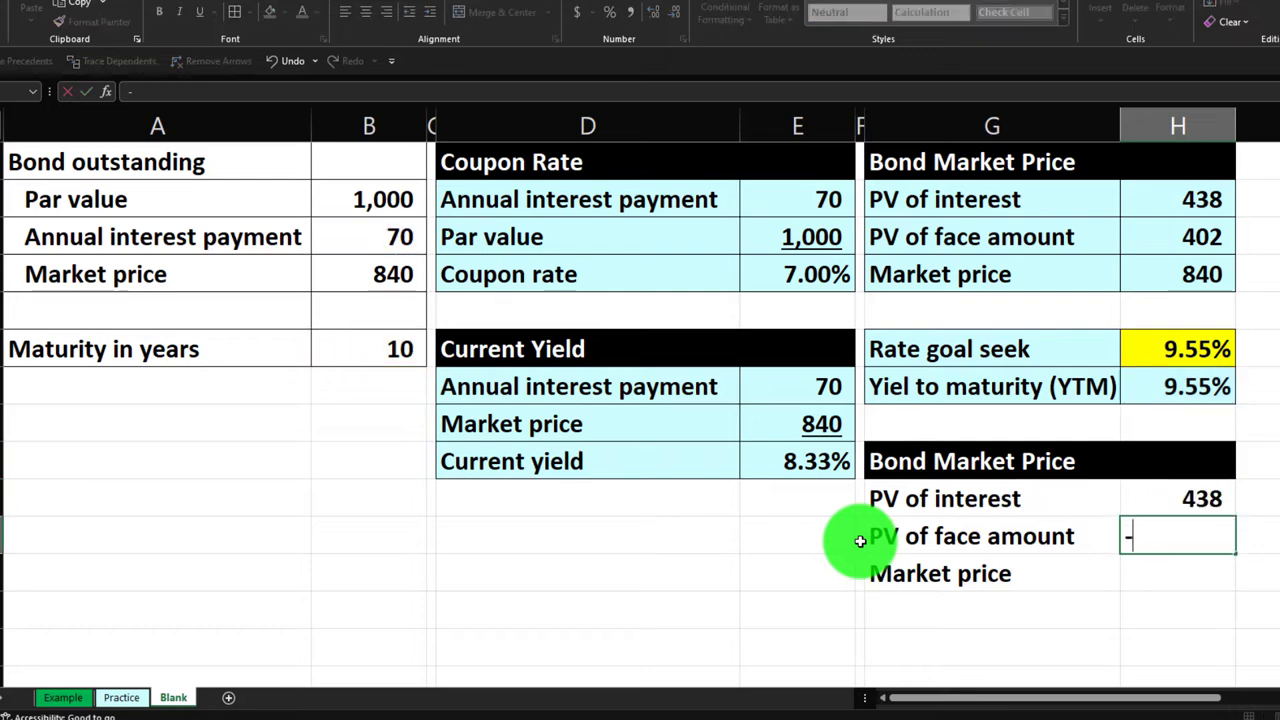
type("pv(")
key("Up")
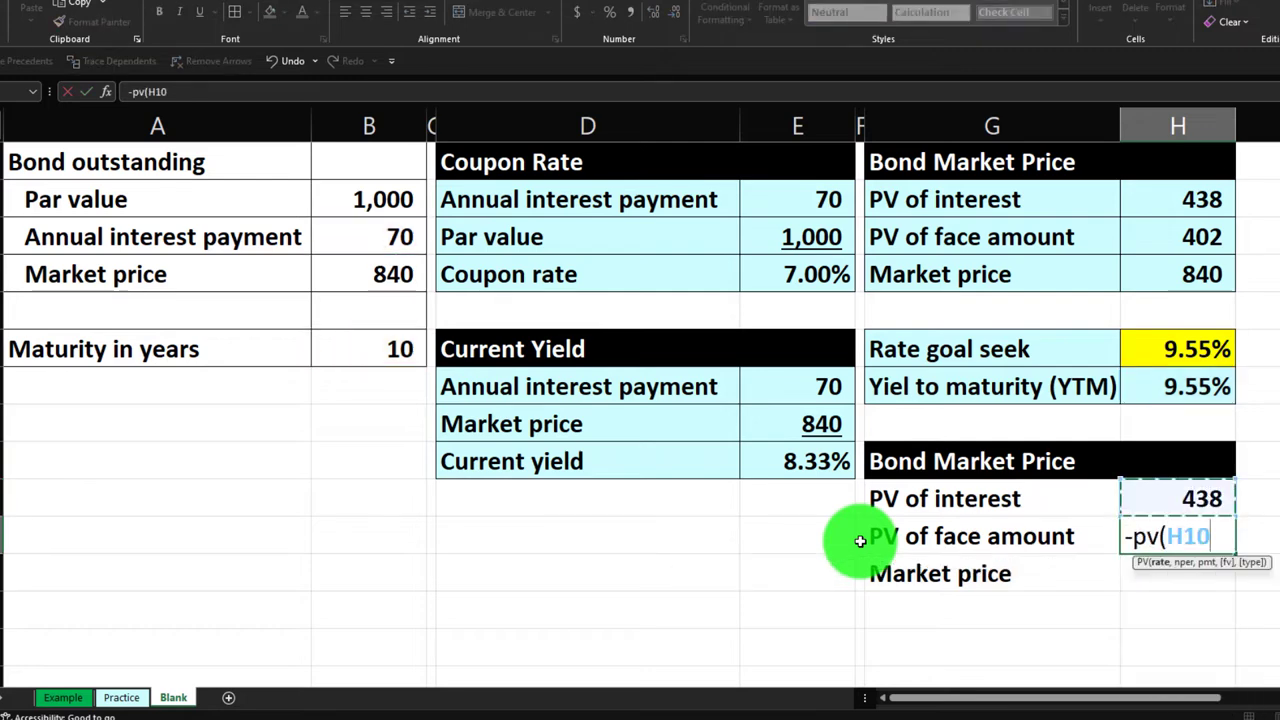
key("Up")
key("Up")
key("Up")
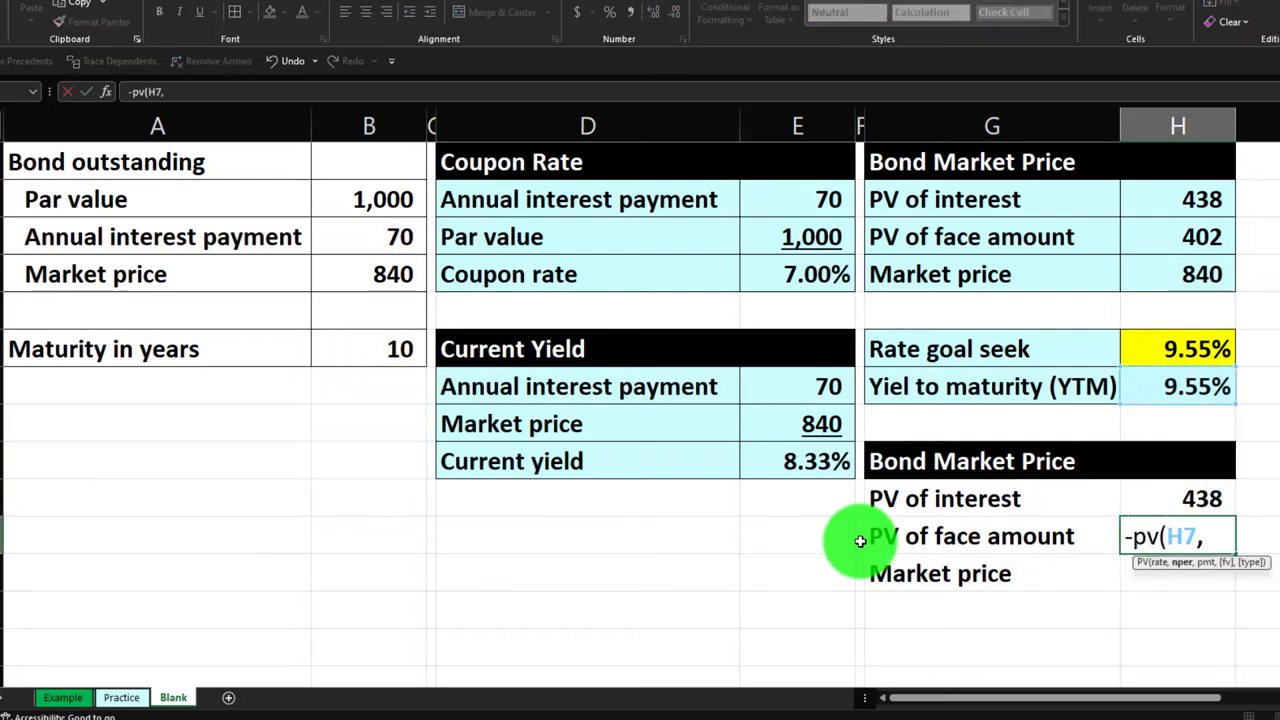
key("Left")
key("Left")
key("Left")
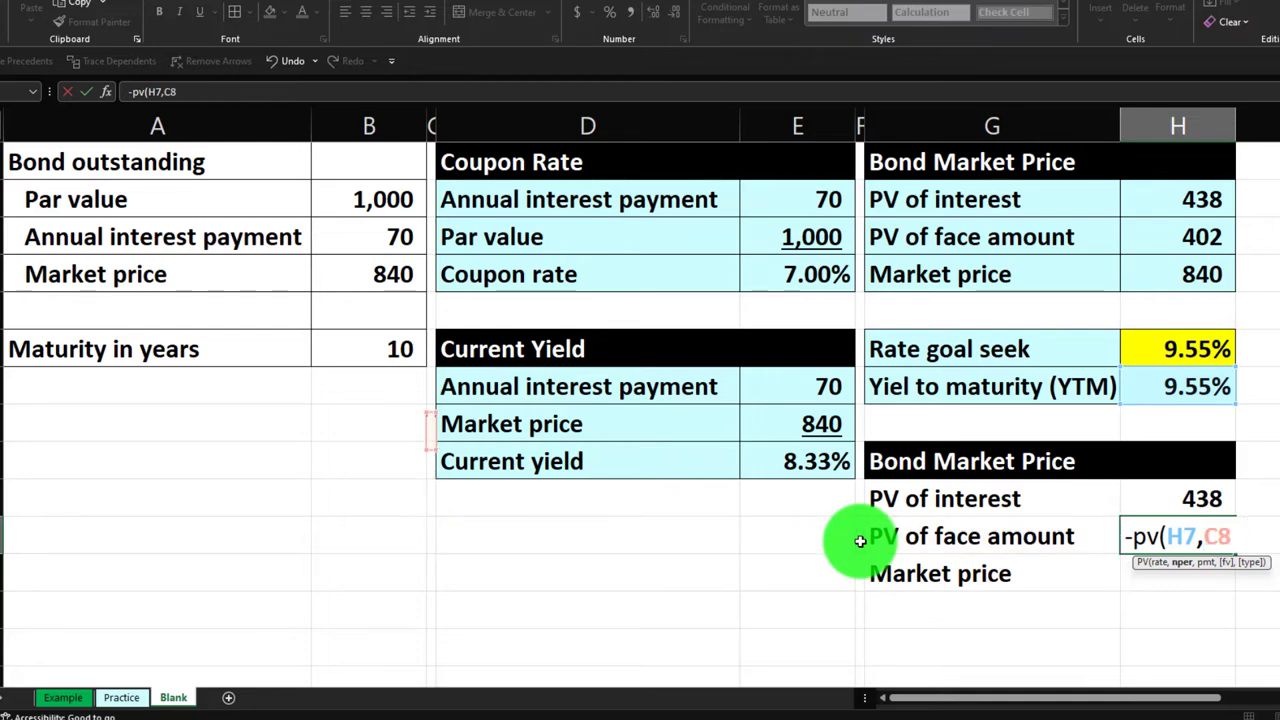
key("Up")
key("Up")
key("Left")
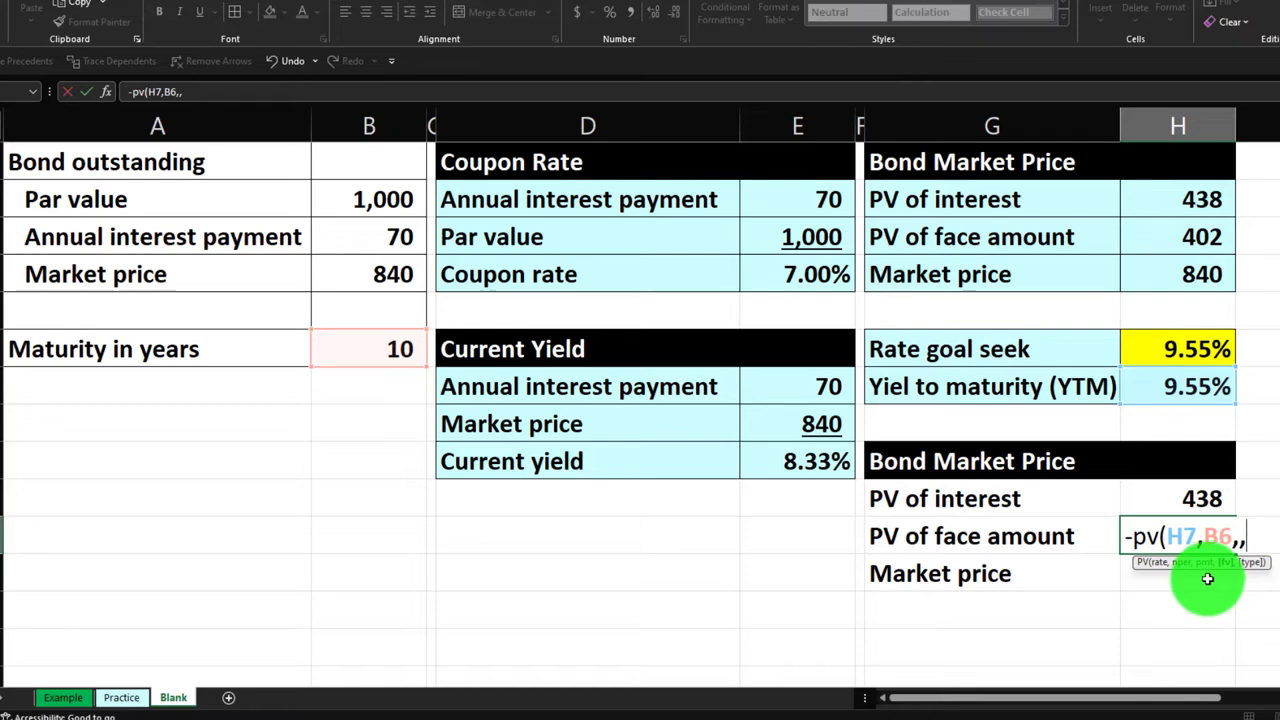
left_click(392, 199)
key("Return")
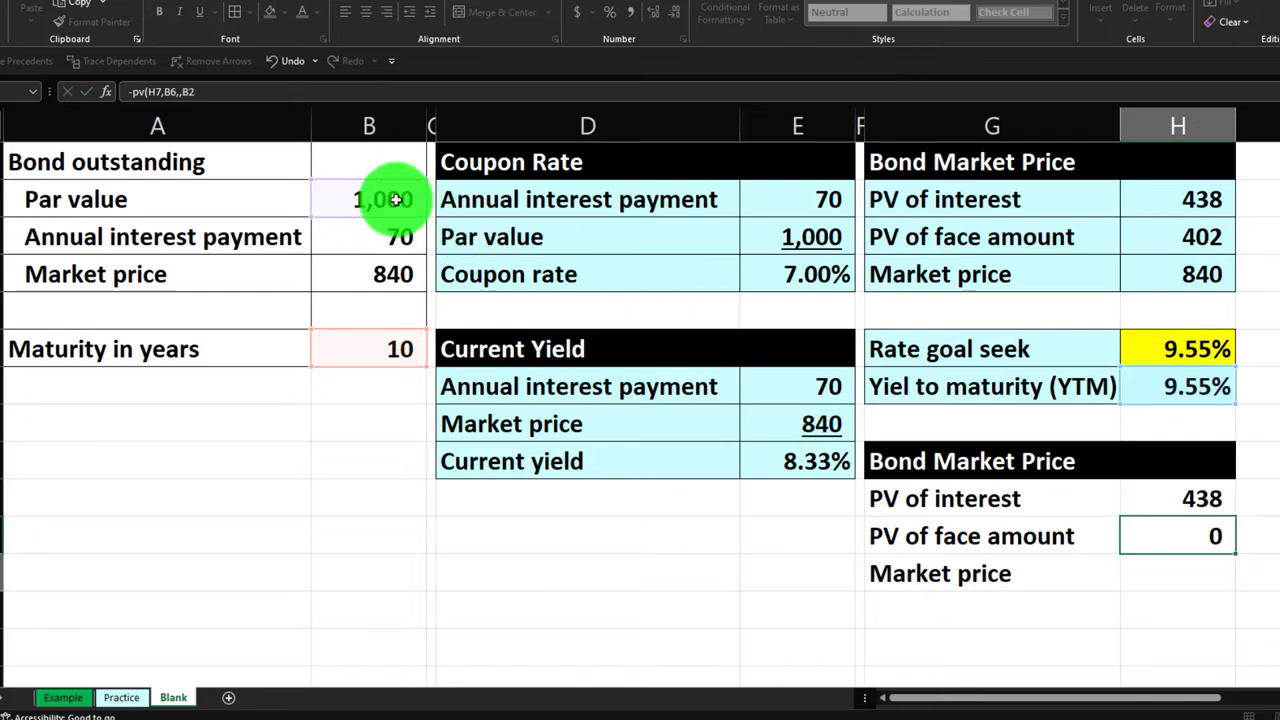
Step: Sum the PV of interest and PV of face amount, H10:H11, as the market price in H12
type("=sum(")
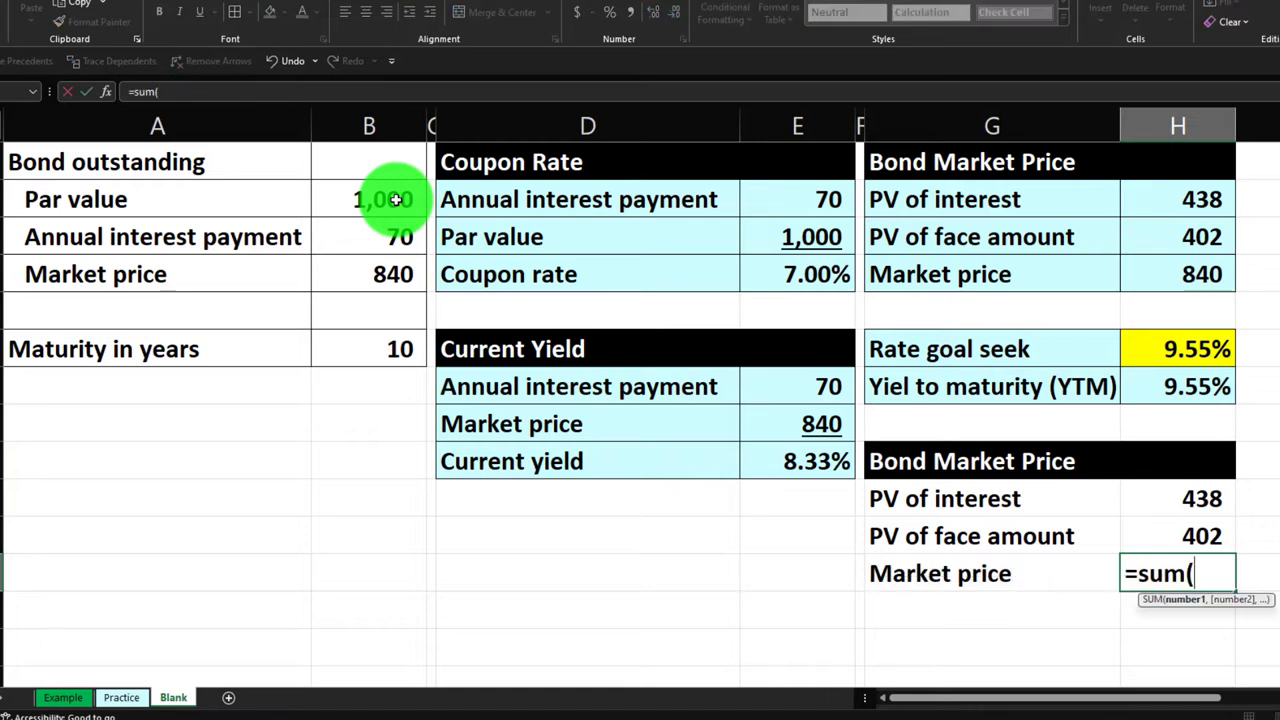
key("Up")
key("shift+Up")
key("Return")
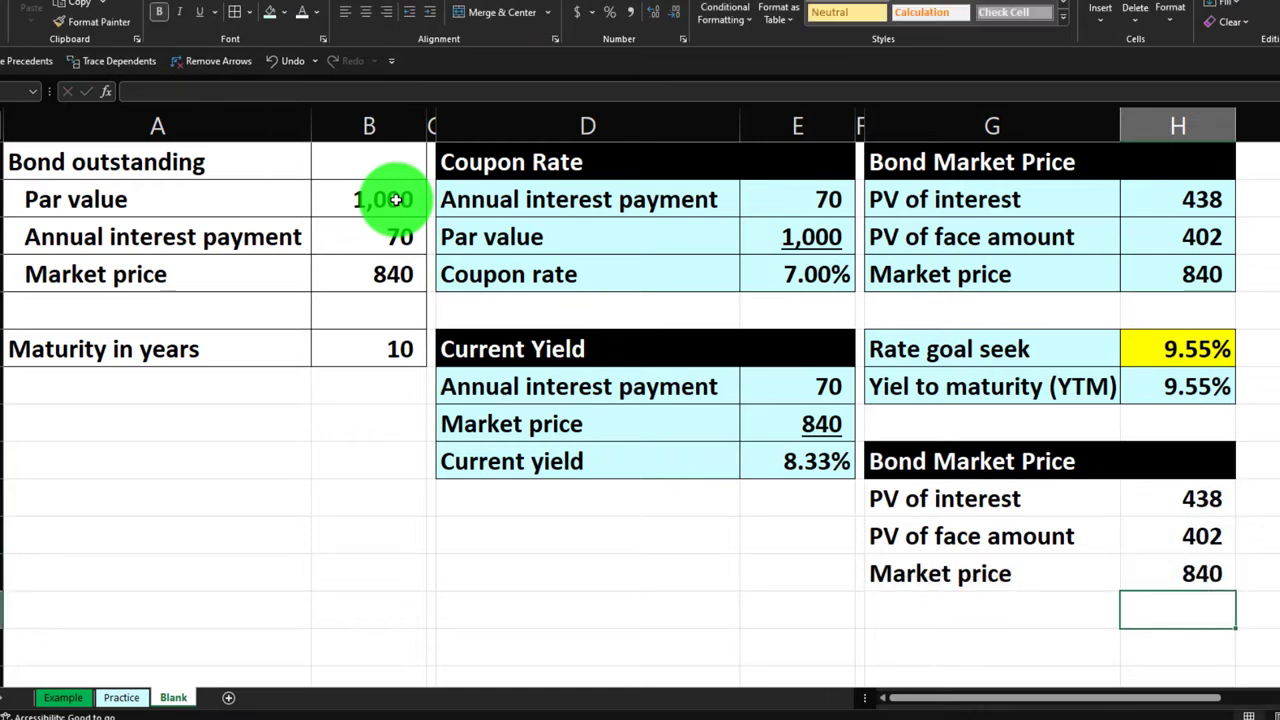
left_click(365, 273)
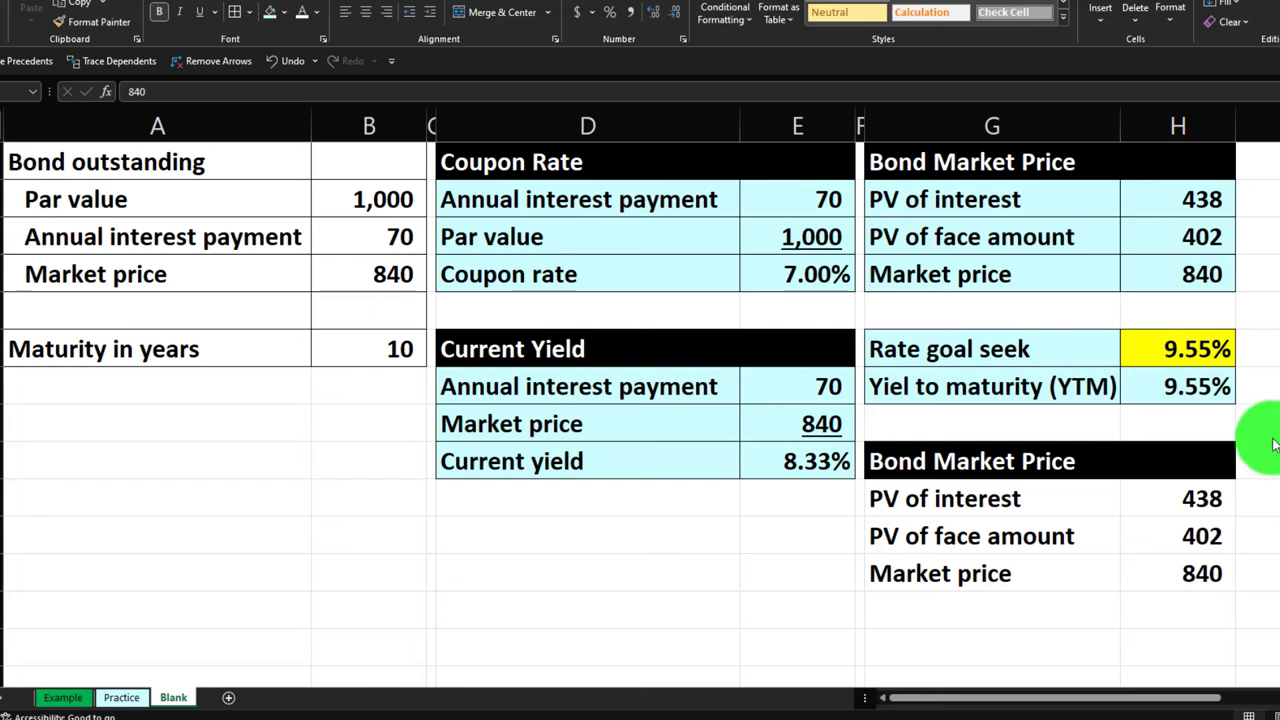
Step: Apply cell borders and the light blue fill to the second Bond Market Price table's body, G10:H12
left_click_drag(950, 503, 1151, 571)
left_click(271, 12)
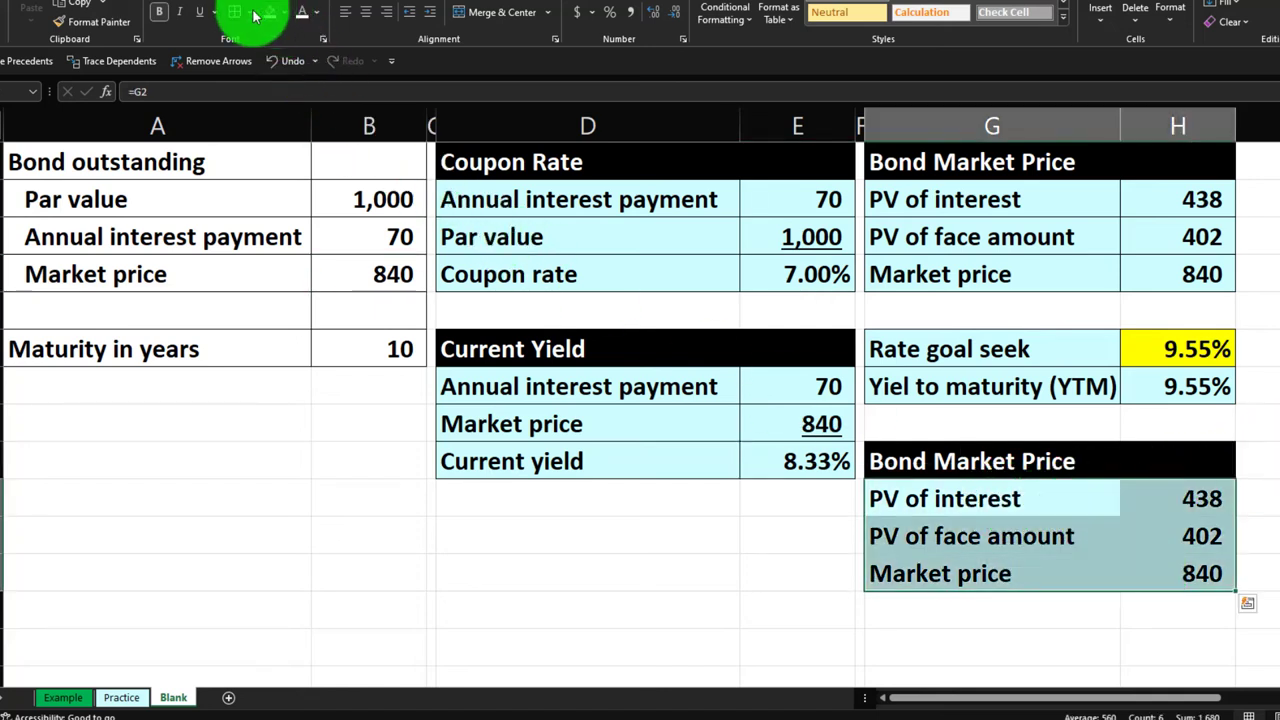
left_click(1066, 206)
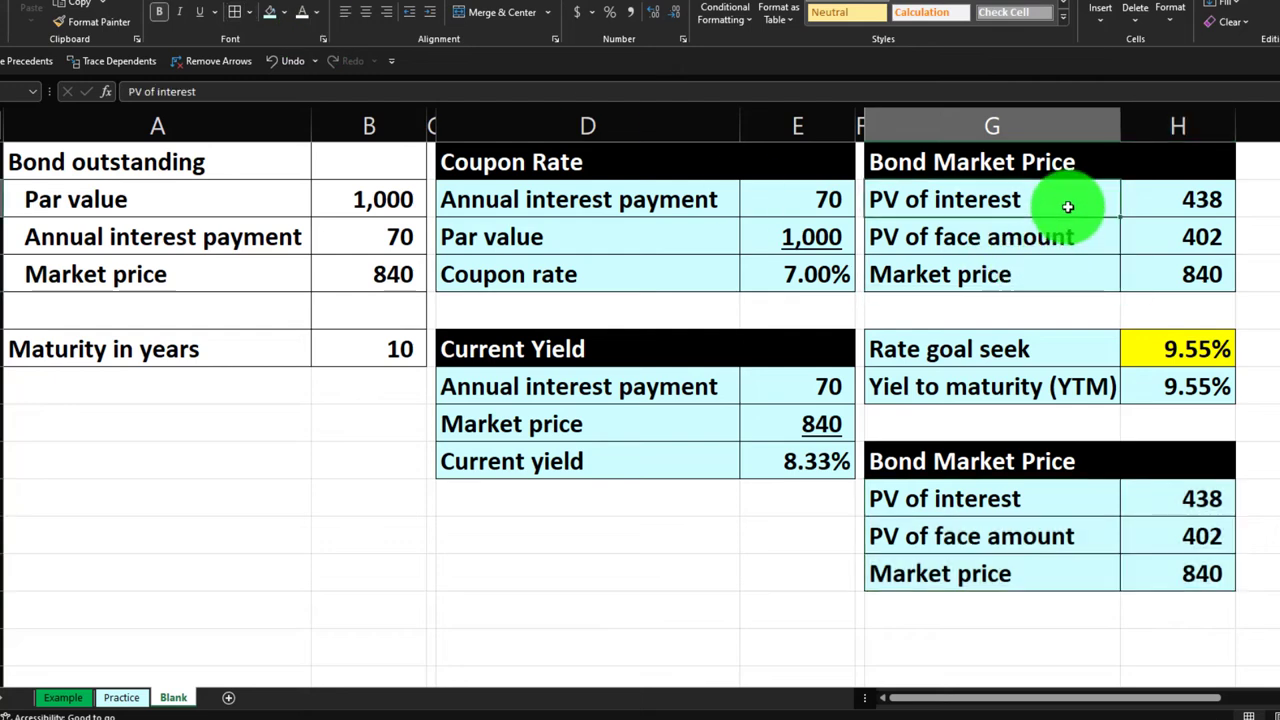
Step: Make column I a narrow spacer by copying column F's format onto it with Format Painter
key("Right")
key("Right")
key("Right")
key("Right")
key("Right")
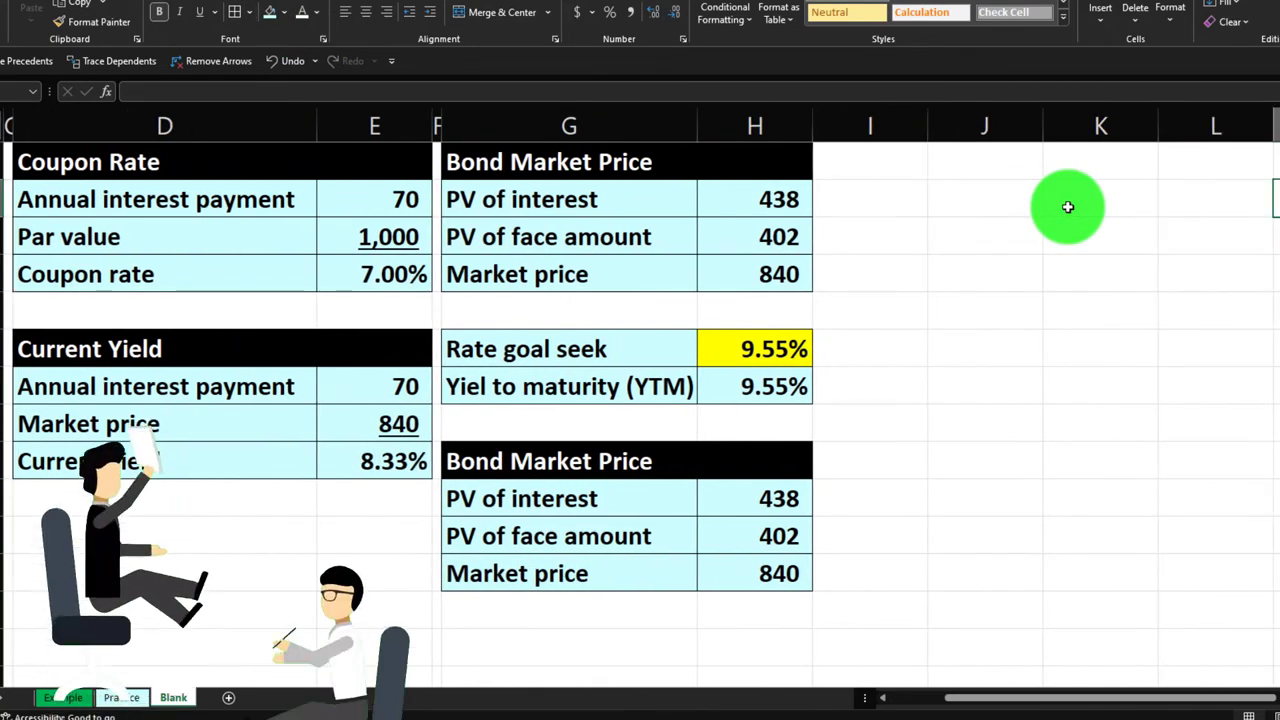
left_click(436, 118)
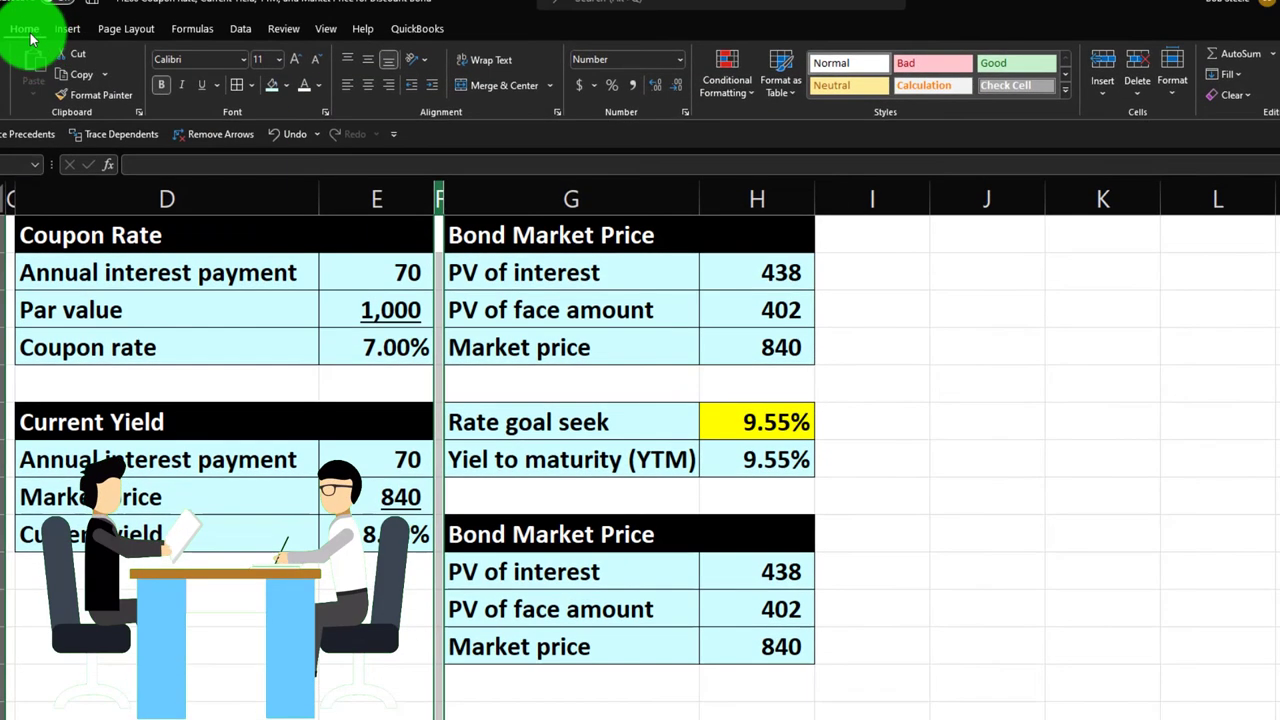
left_click(72, 100)
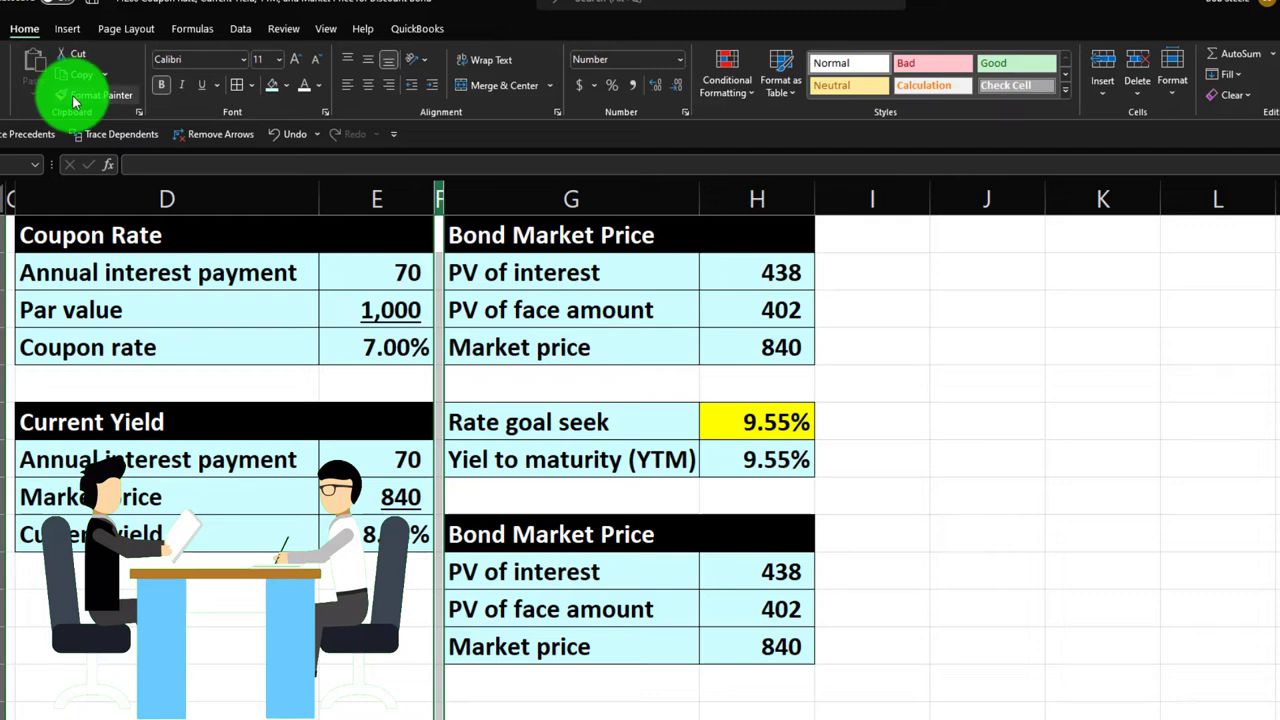
left_click(840, 203)
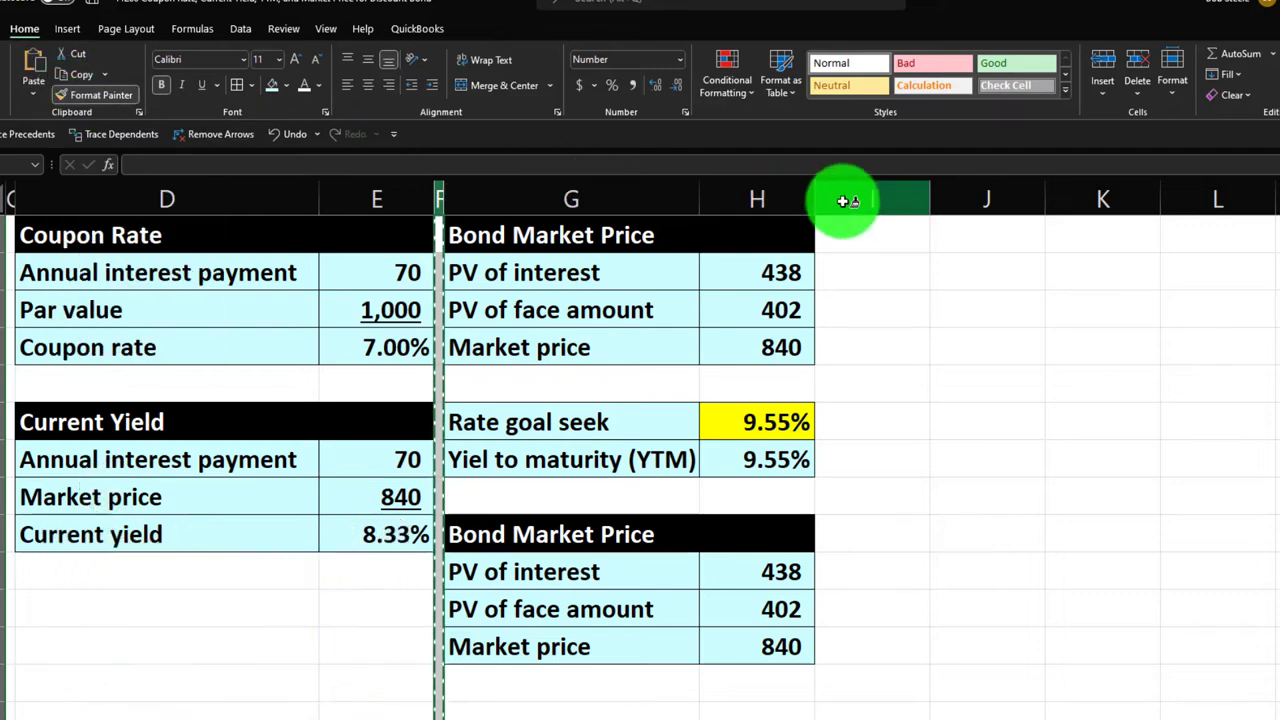
Step: Number the periods 1 to 10 across K1:T1 by filling the series from 1 and 2, and center them
left_click(935, 250)
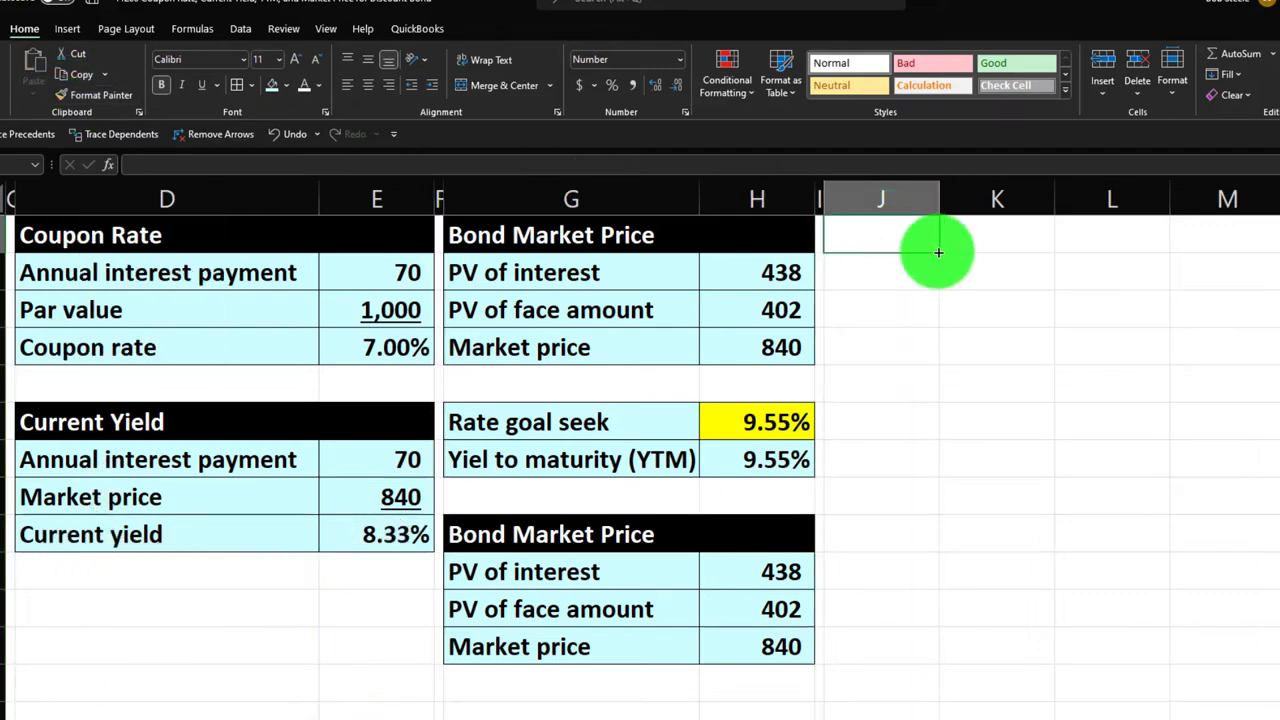
left_click(939, 253)
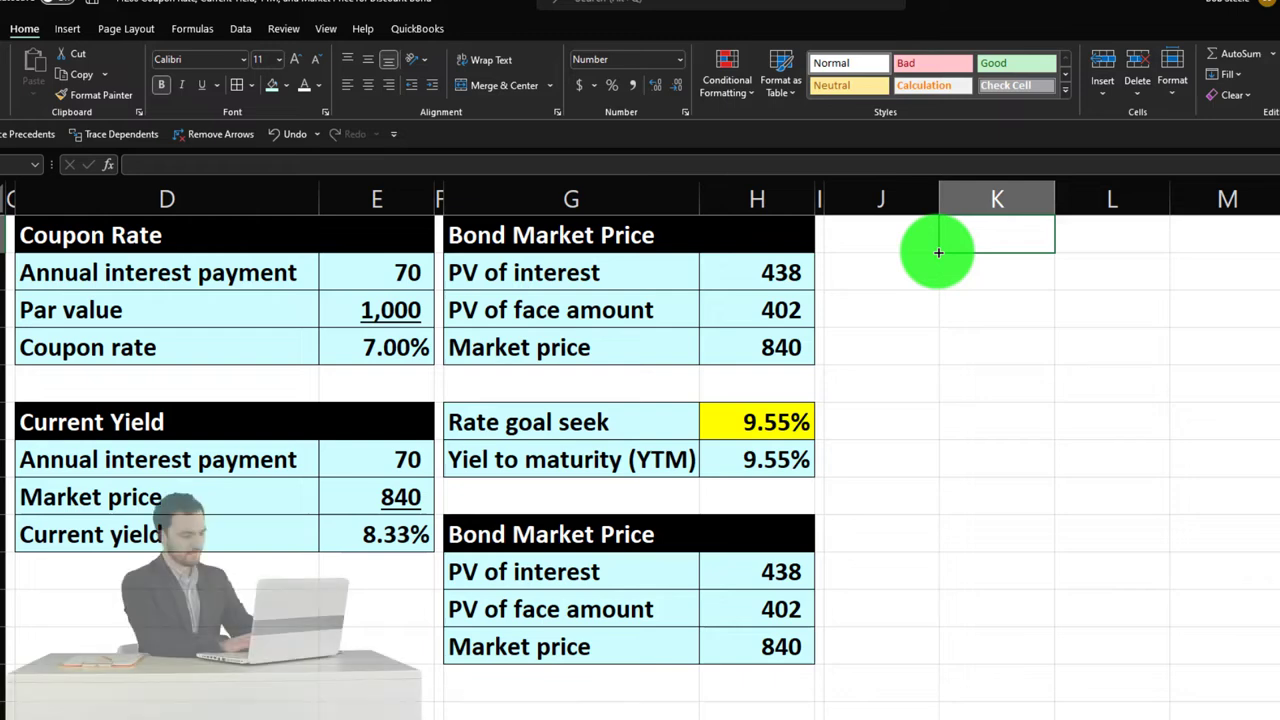
type("1")
key("Tab")
type("2")
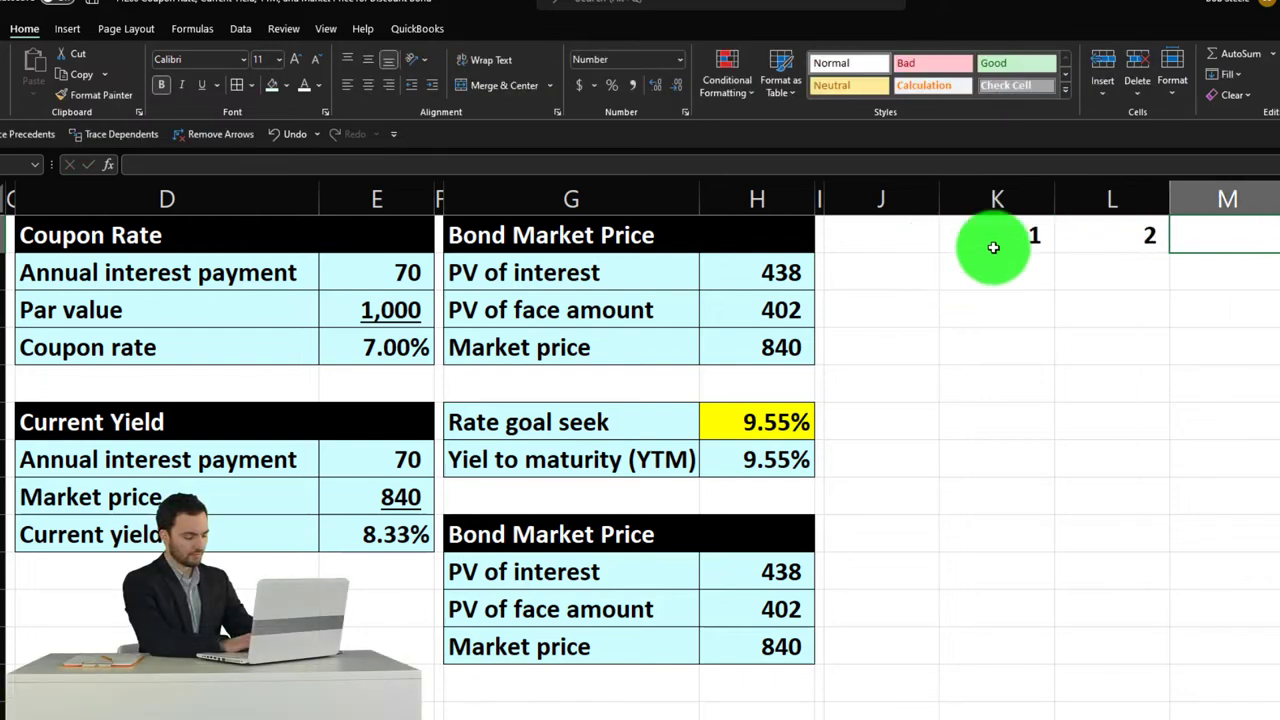
left_click_drag(994, 244, 1062, 241)
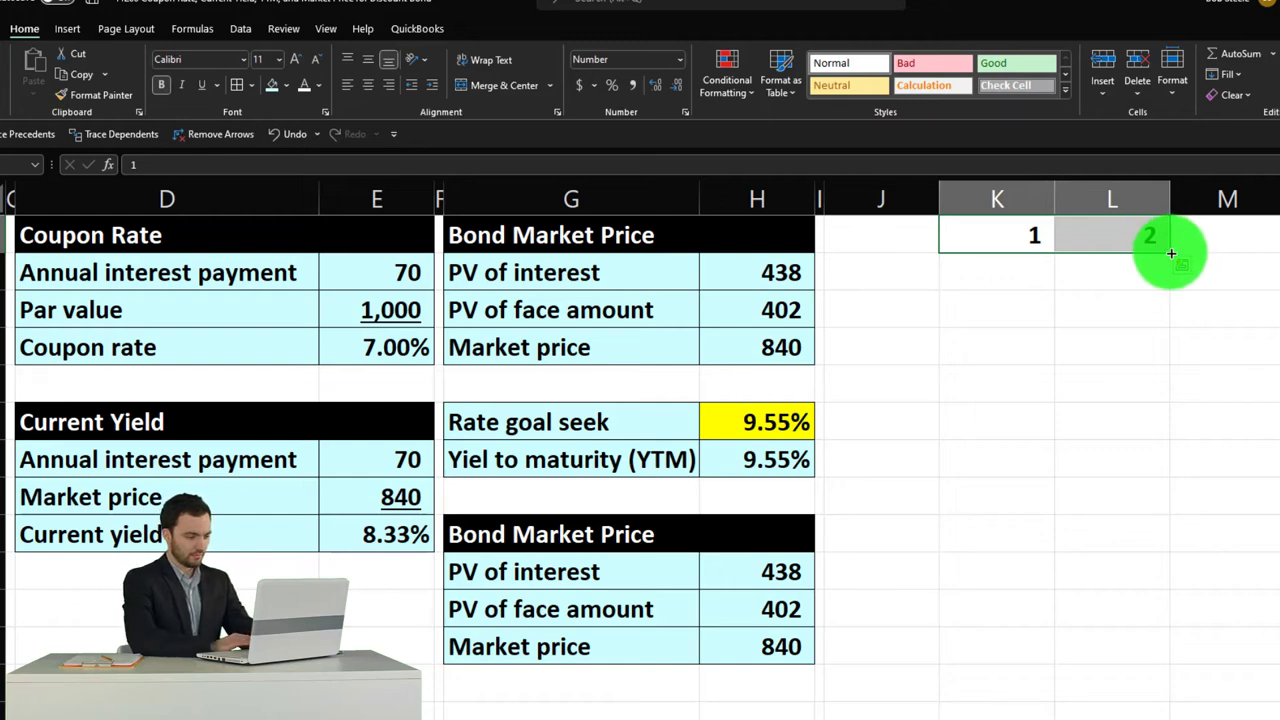
left_click_drag(1171, 253, 1279, 245)
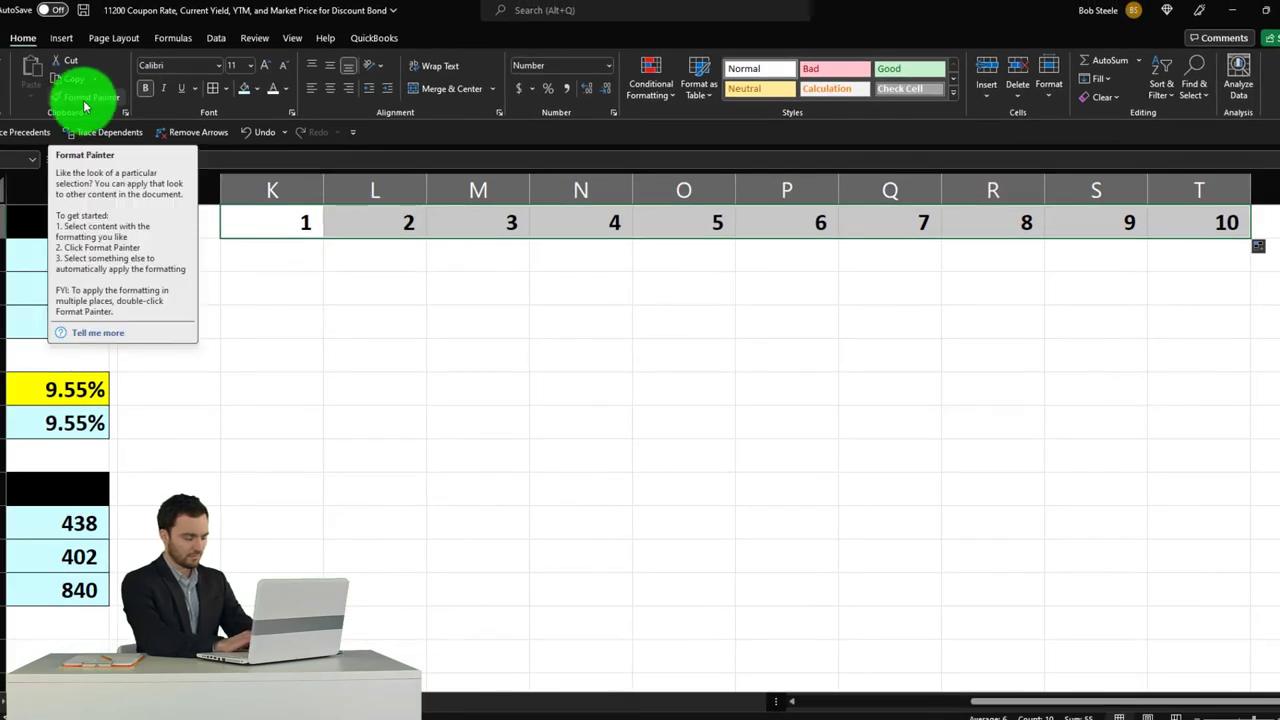
left_click(334, 90)
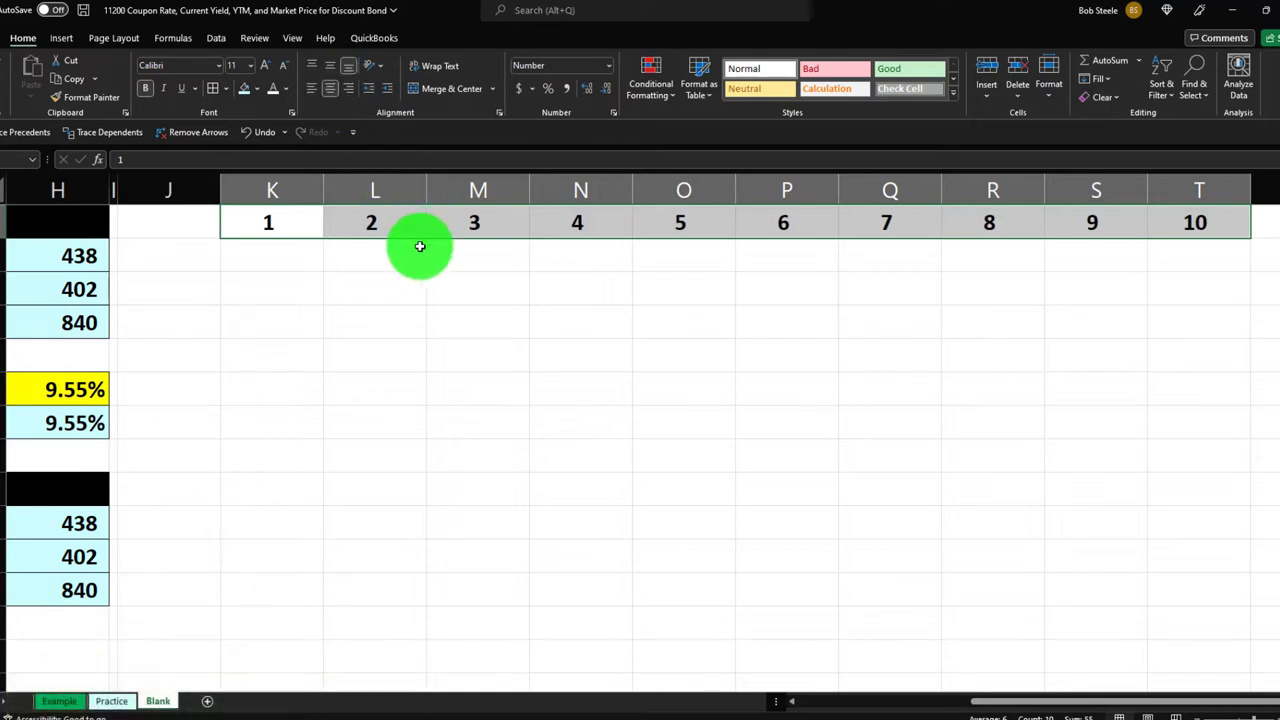
Step: Widen column J and label J2 as Interest
left_click(196, 257)
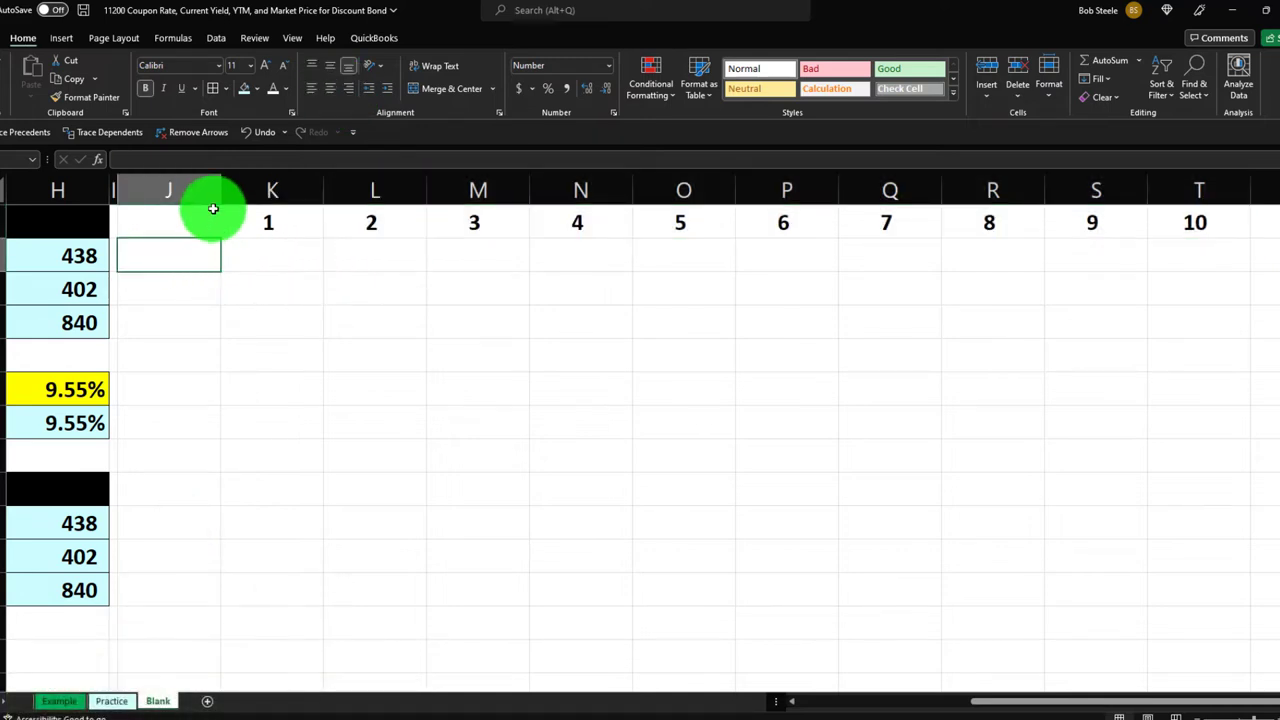
left_click_drag(219, 192, 269, 193)
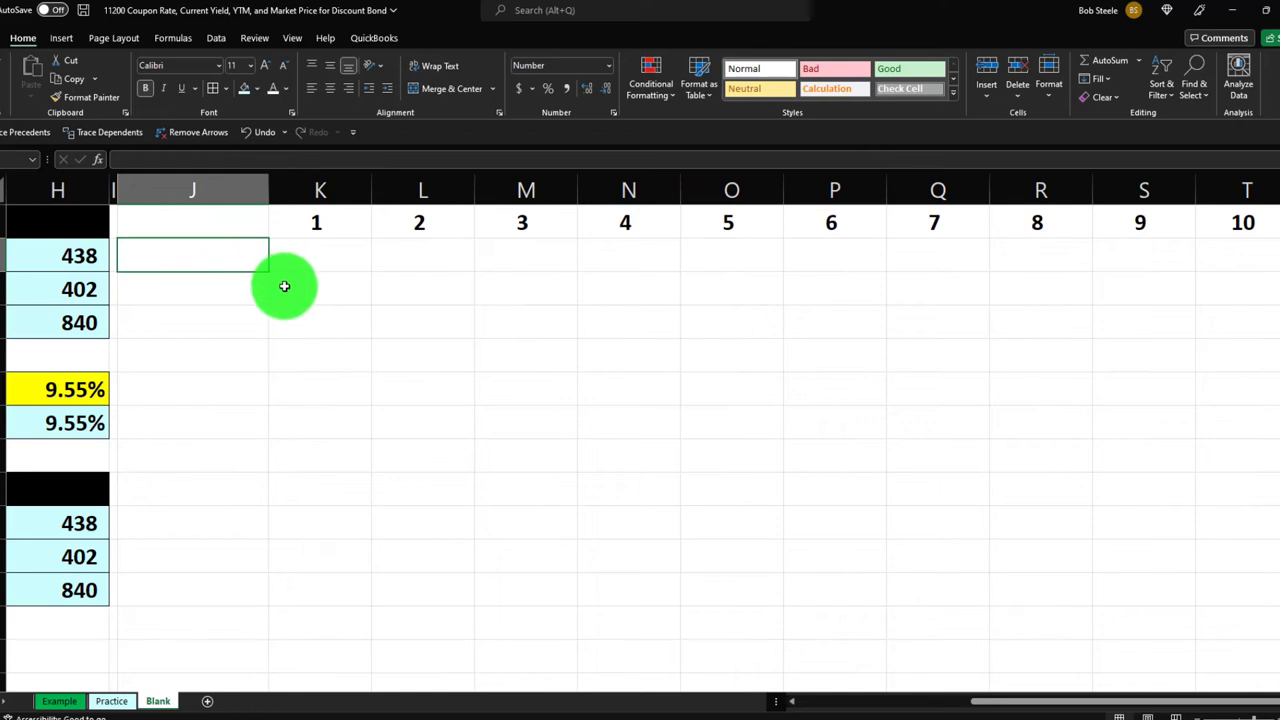
type("Interest")
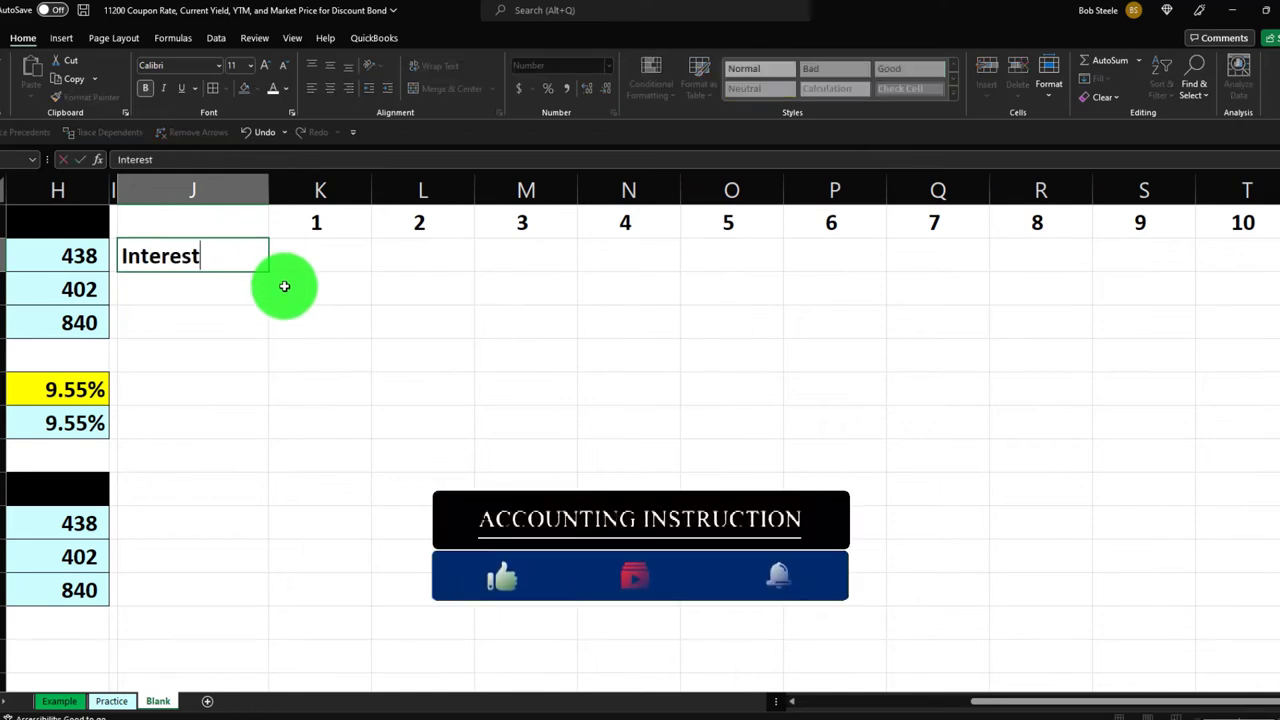
key("Tab")
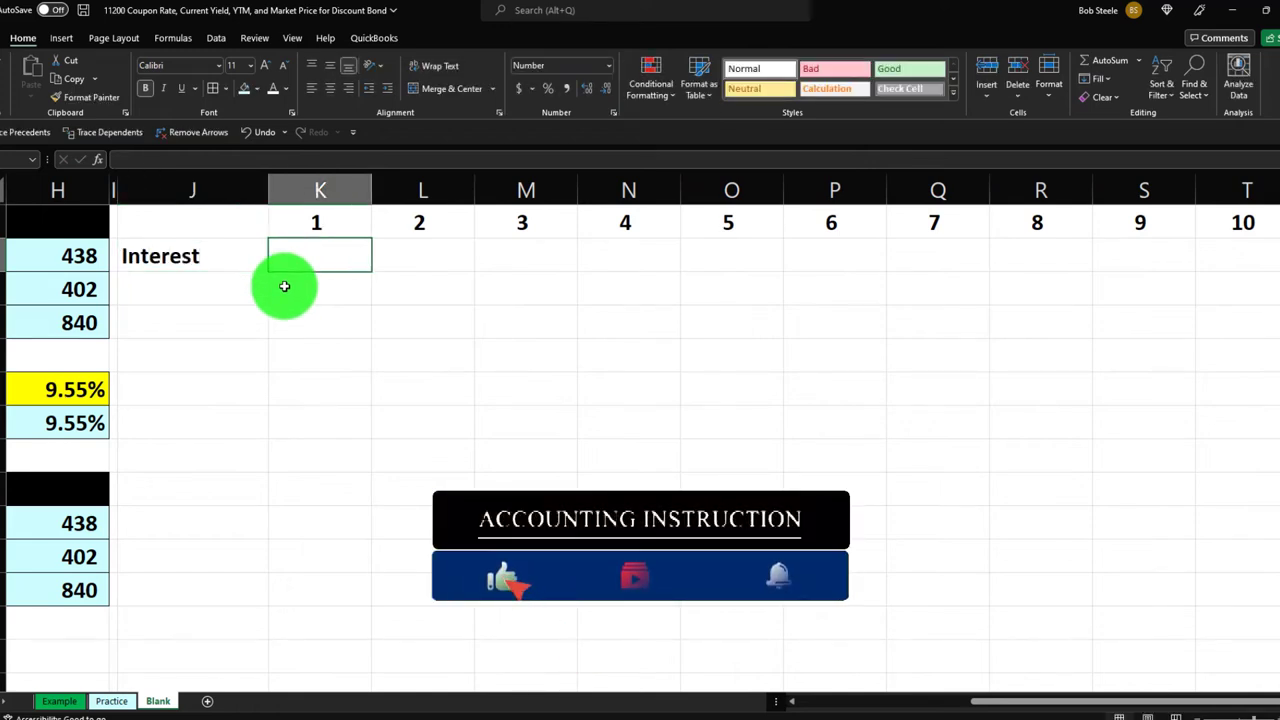
Step: Link the period 1 interest in K2 to the annual interest payment in E2
type("=")
key("Left")
key("Left")
key("Left")
key("Left")
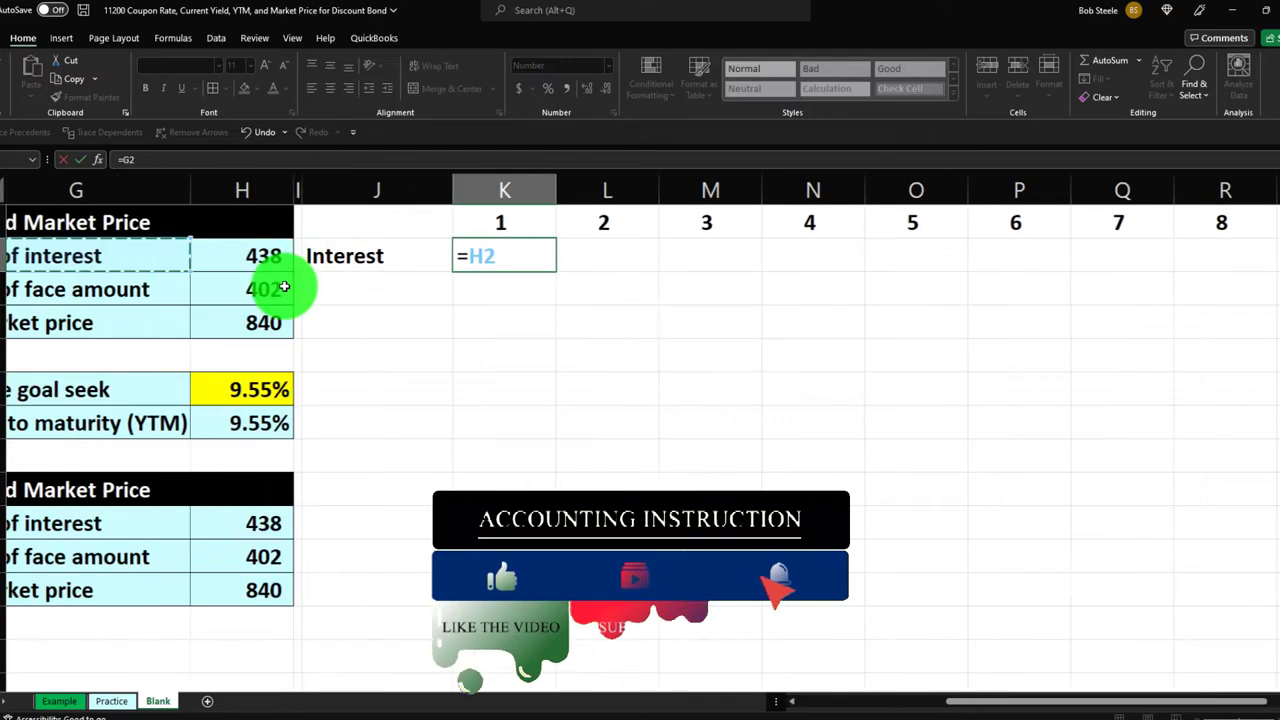
key("Left")
key("Left")
key("Left")
key("Right")
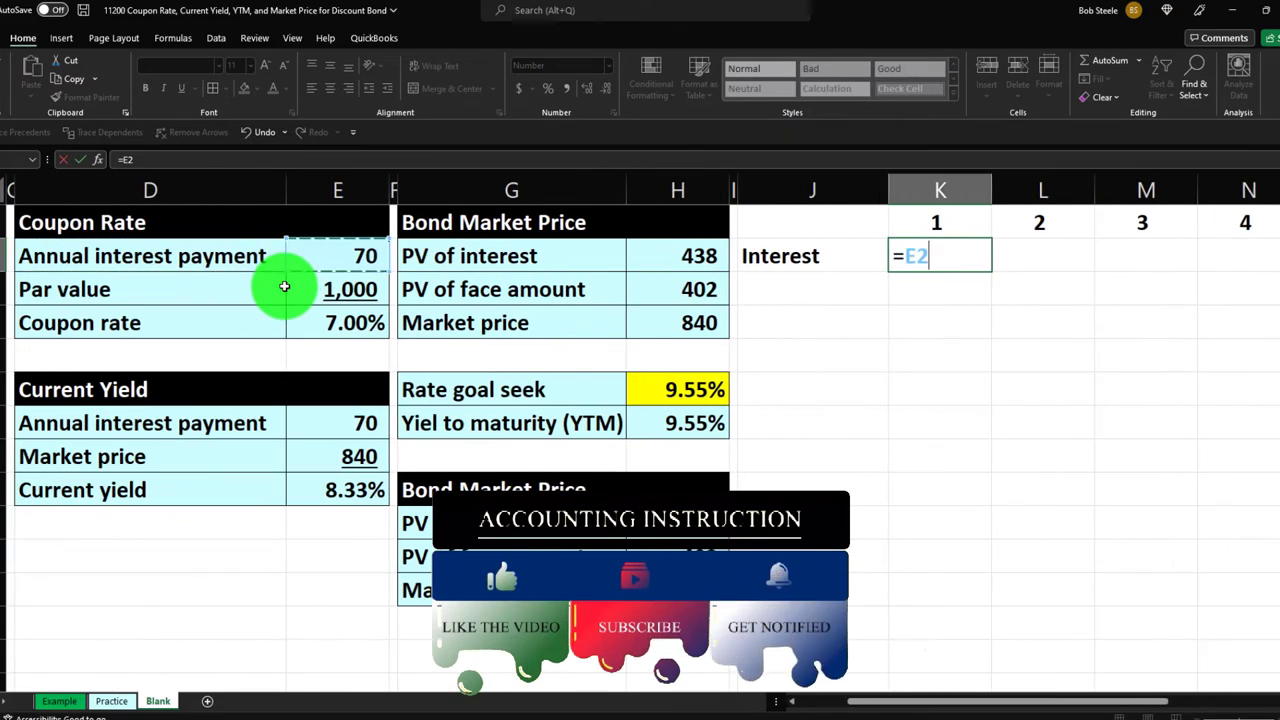
key("Return")
Step: Link the period 2 interest in L2 to K2 and fill the formula across through T2
key("Right")
key("Right")
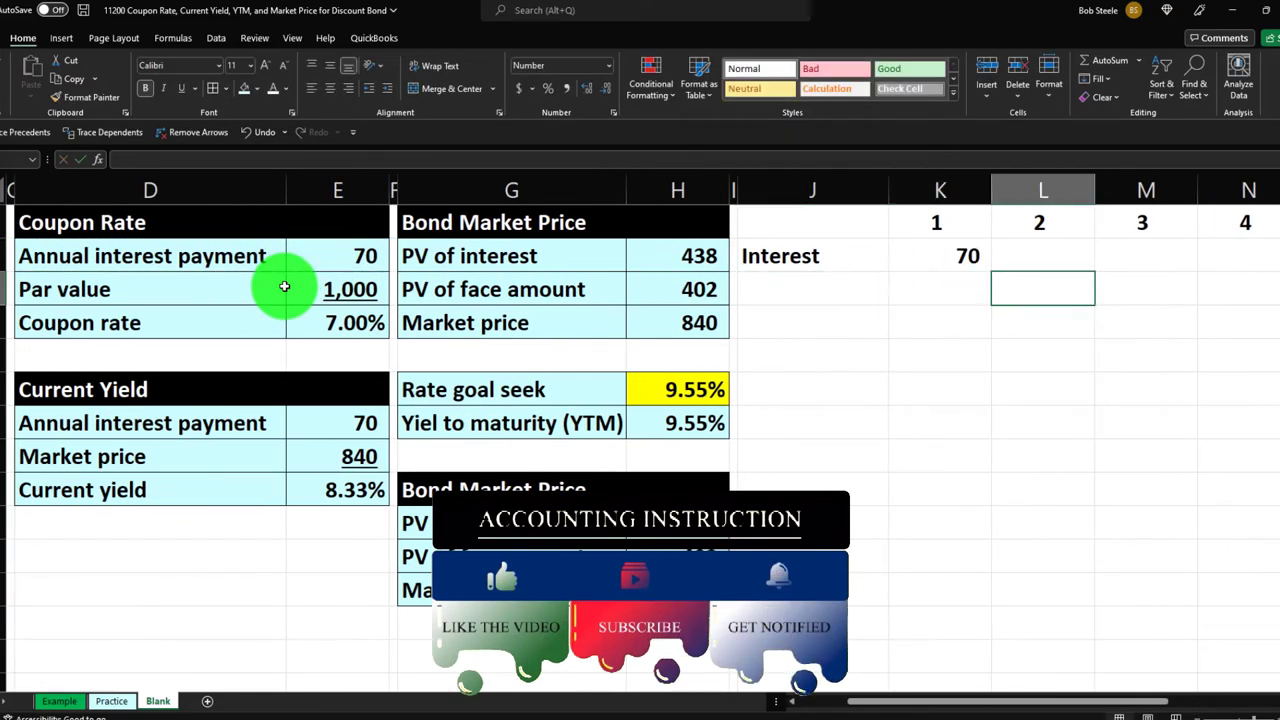
key("Up")
type("=")
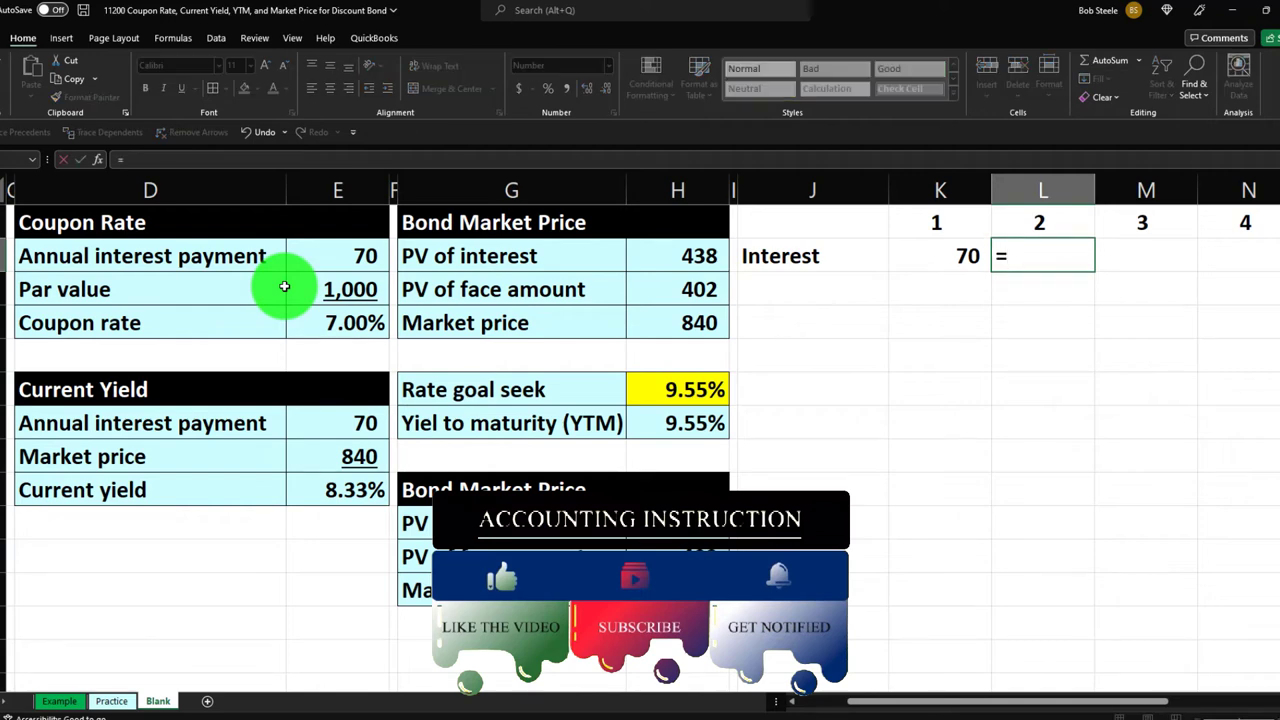
key("Left")
key("ctrl+Return")
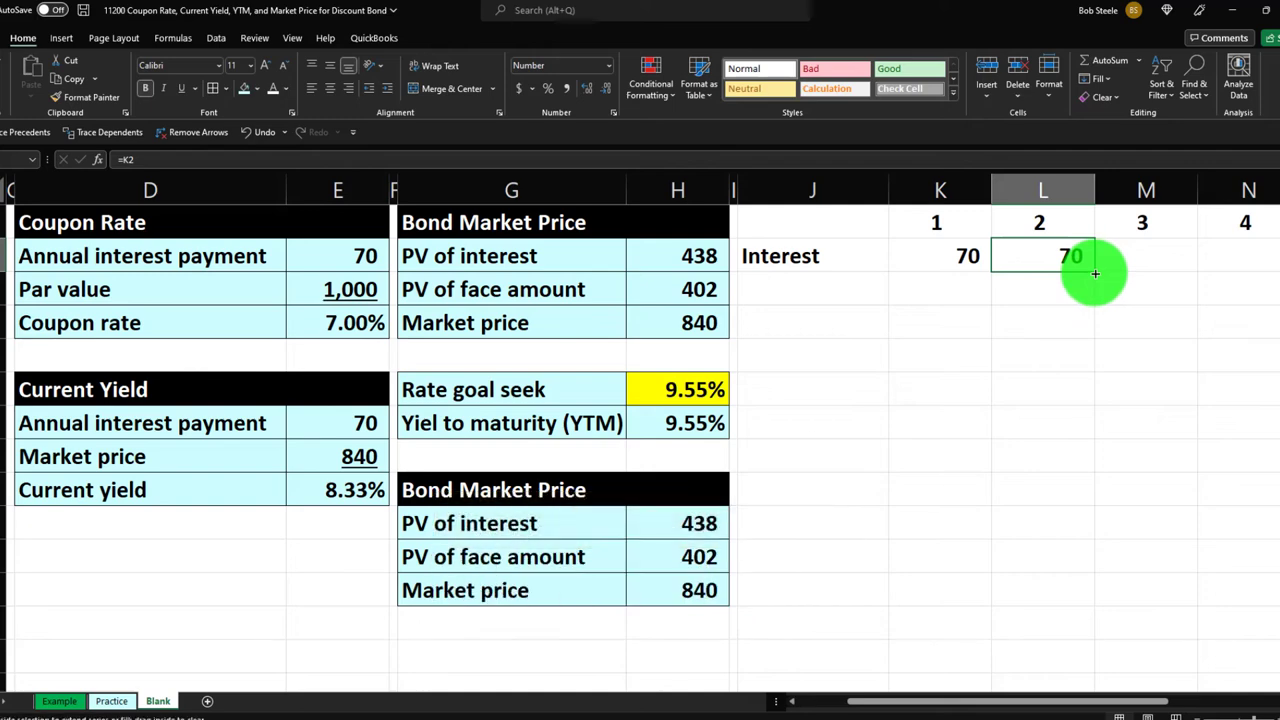
left_click_drag(1096, 271, 1250, 273)
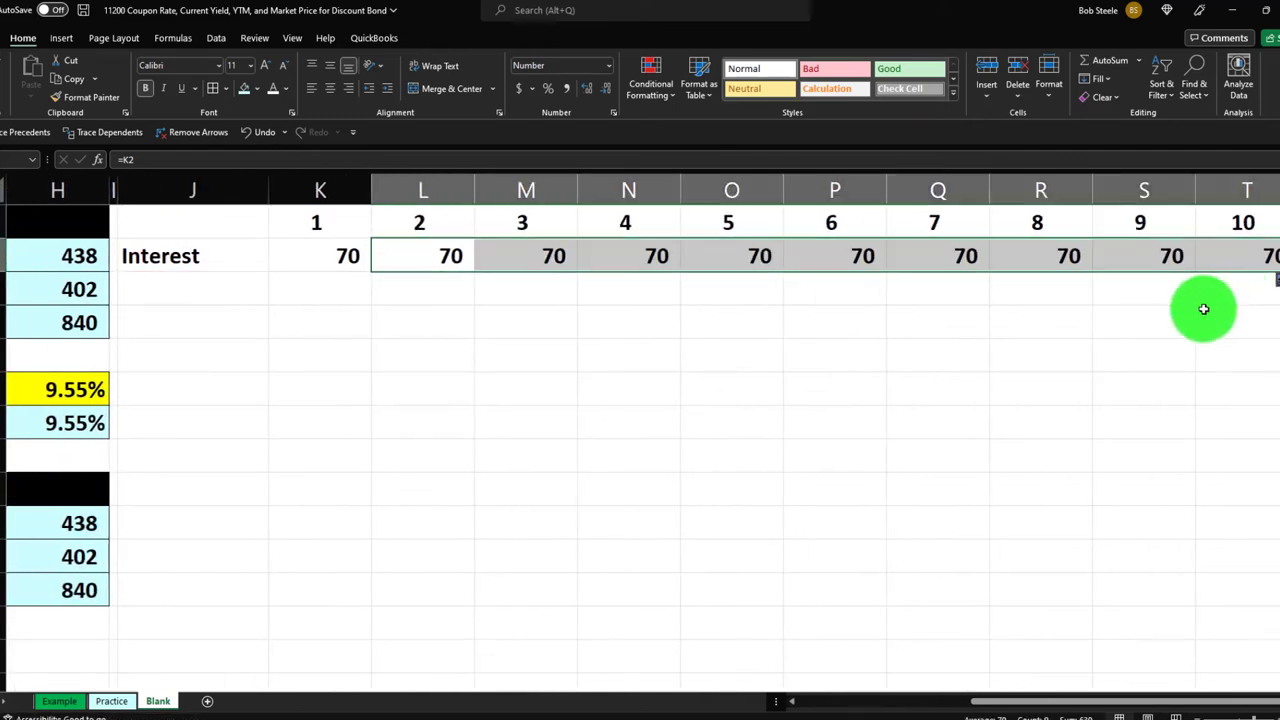
Step: Label J3 as Face value
key("Left")
key("Left")
key("Down")
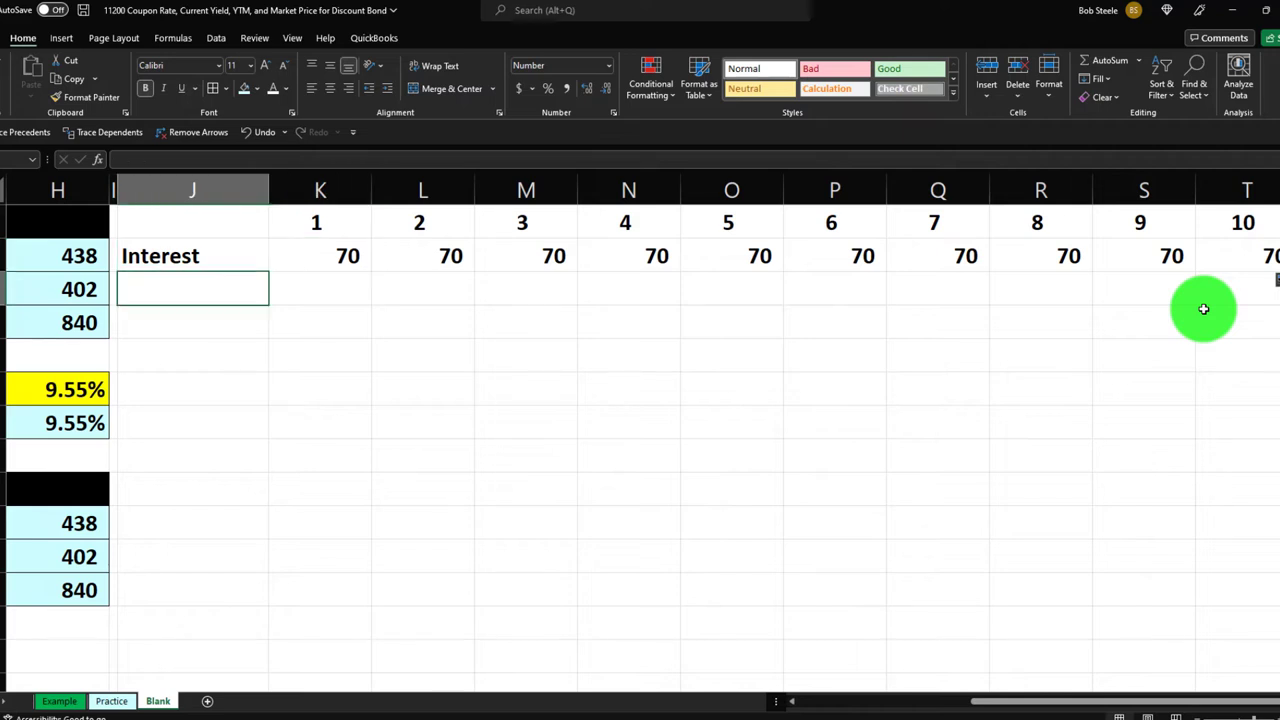
type("Face value")
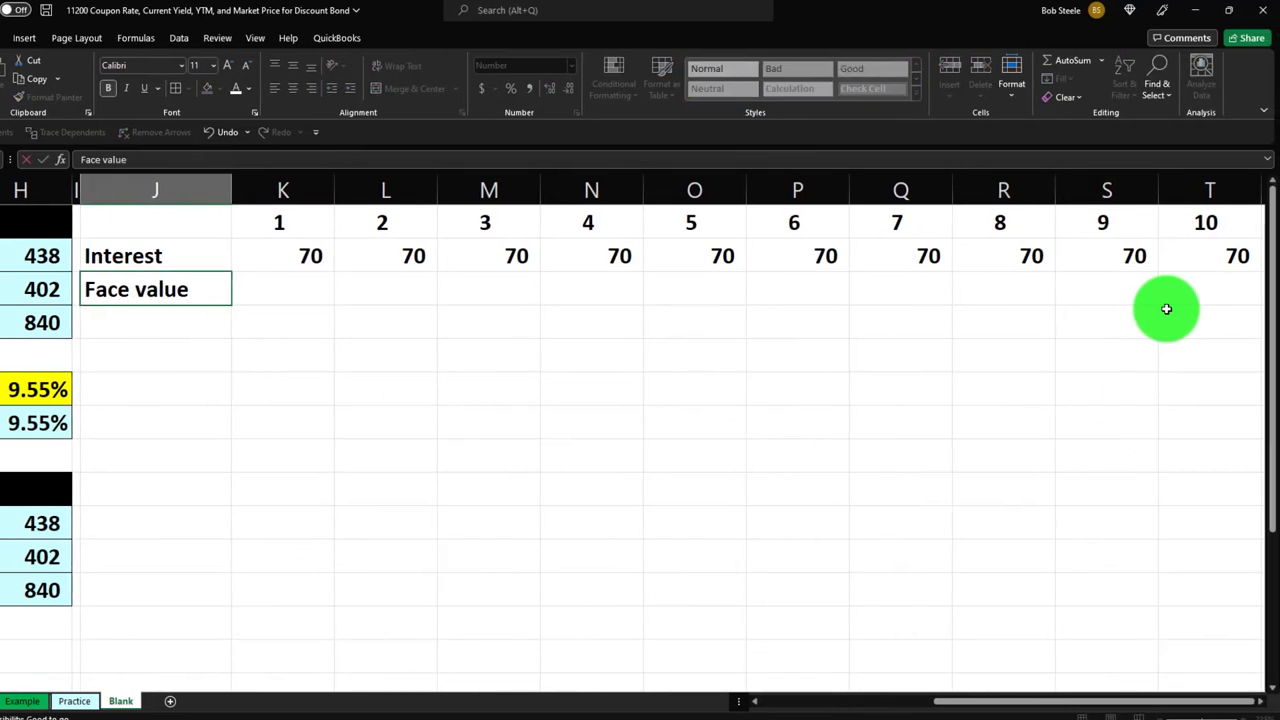
Step: Link the period 10 face value in T3 to the par value in E3
key("Right")
key("Right")
key("Right")
key("Right")
key("Right")
key("Right")
key("Right")
key("Right")
key("Right")
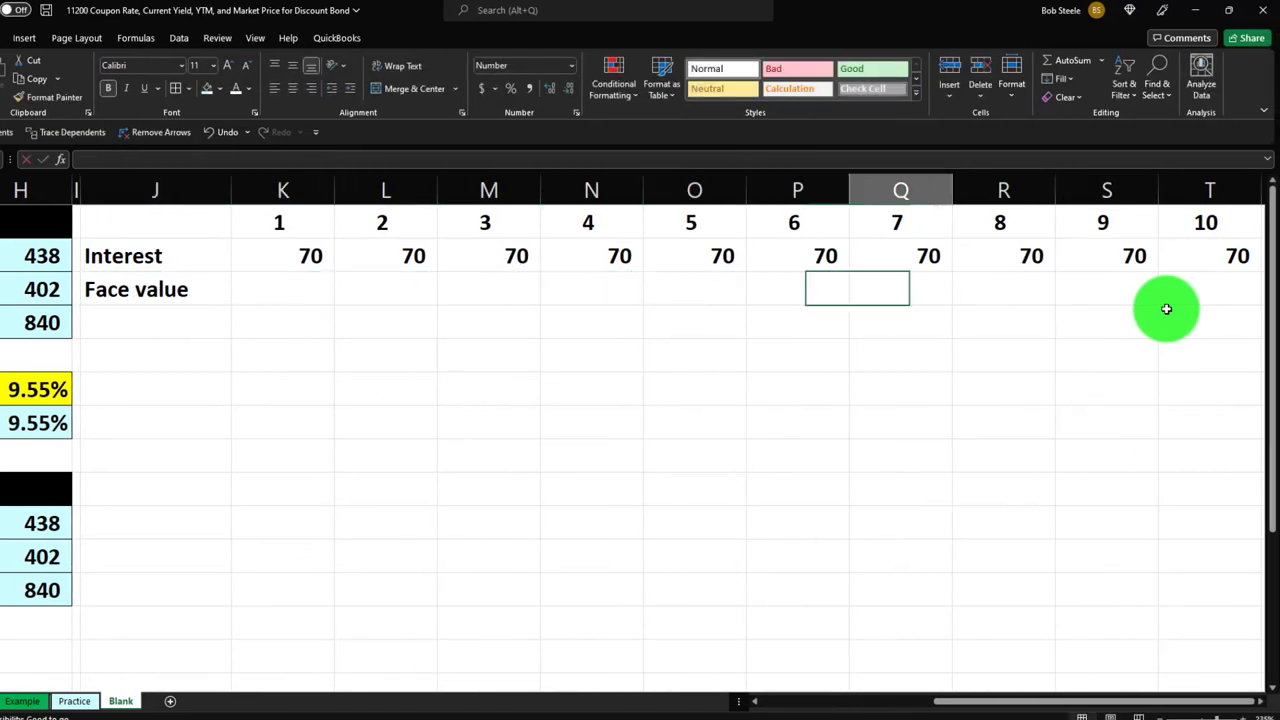
key("Right")
type("=")
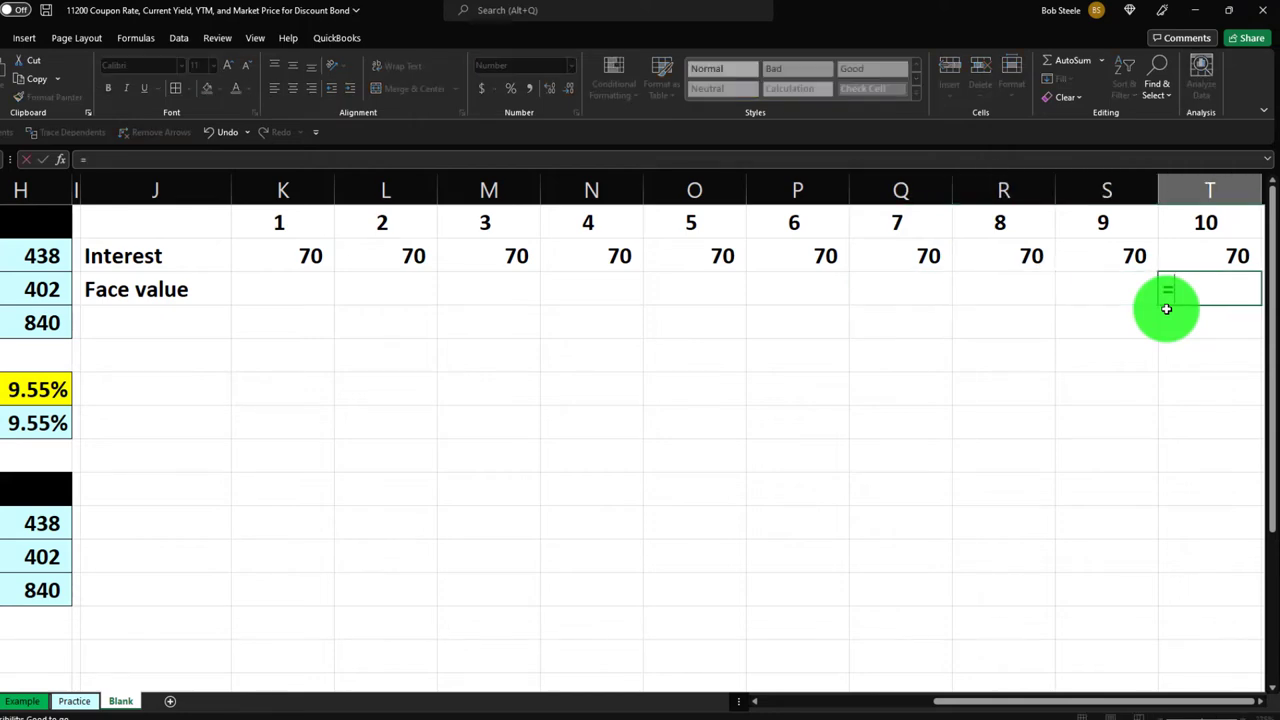
key("Left")
key("Left")
key("Left")
key("Left")
key("Left")
key("Left")
key("Left")
key("Left")
key("Left")
key("Left")
key("Left")
key("Left")
key("Left")
key("Left")
key("Left")
key("Left")
key("Left")
key("Left")
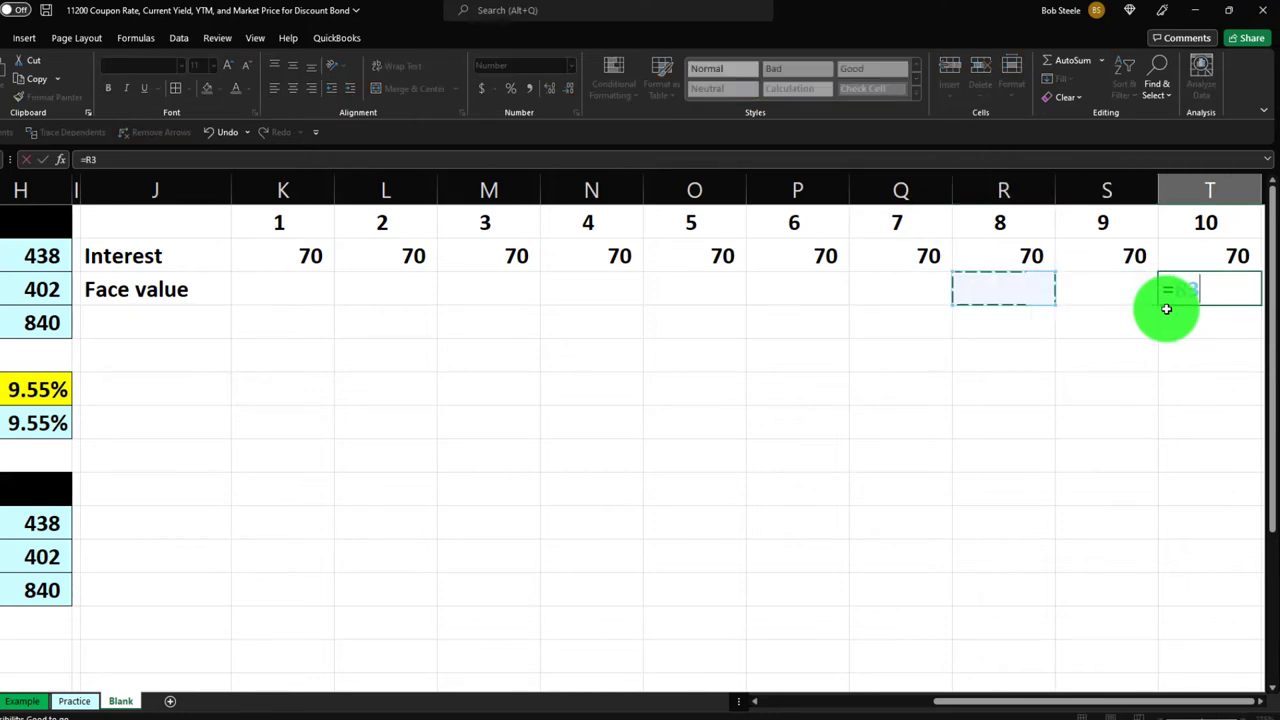
key("Return")
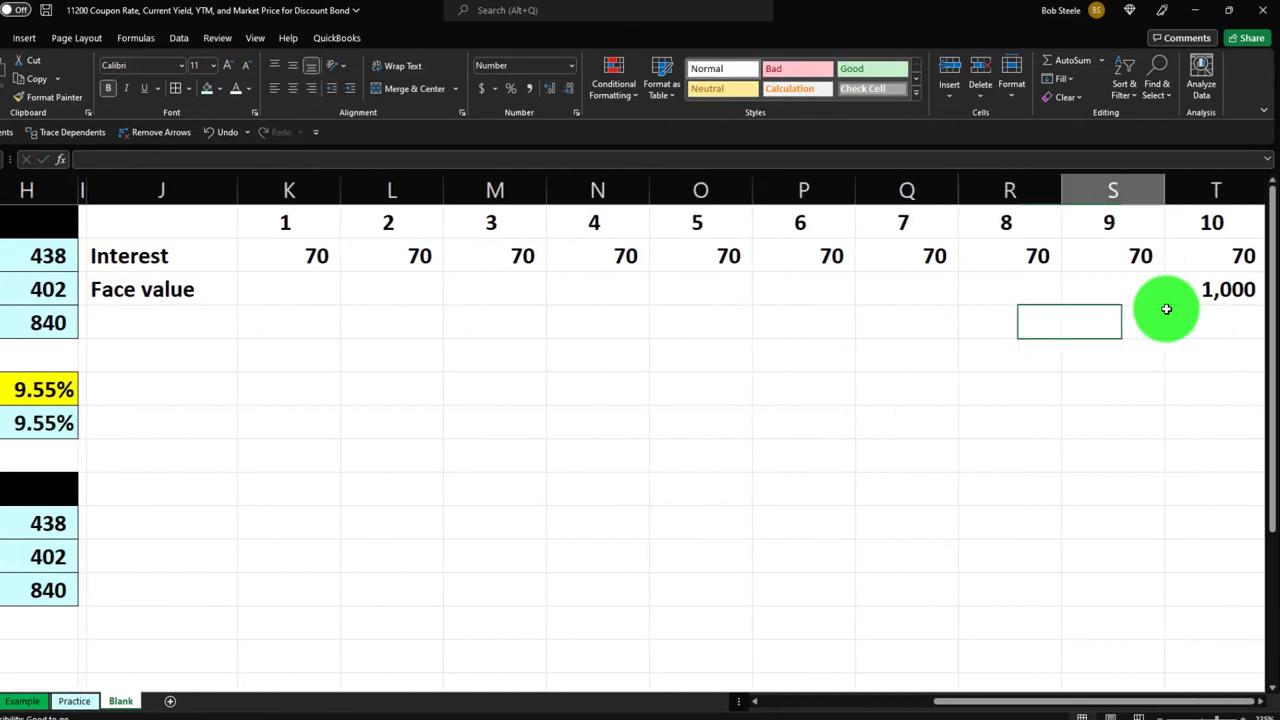
Step: Total the interest row in U2 with a SUM of K2:T2
key("Right")
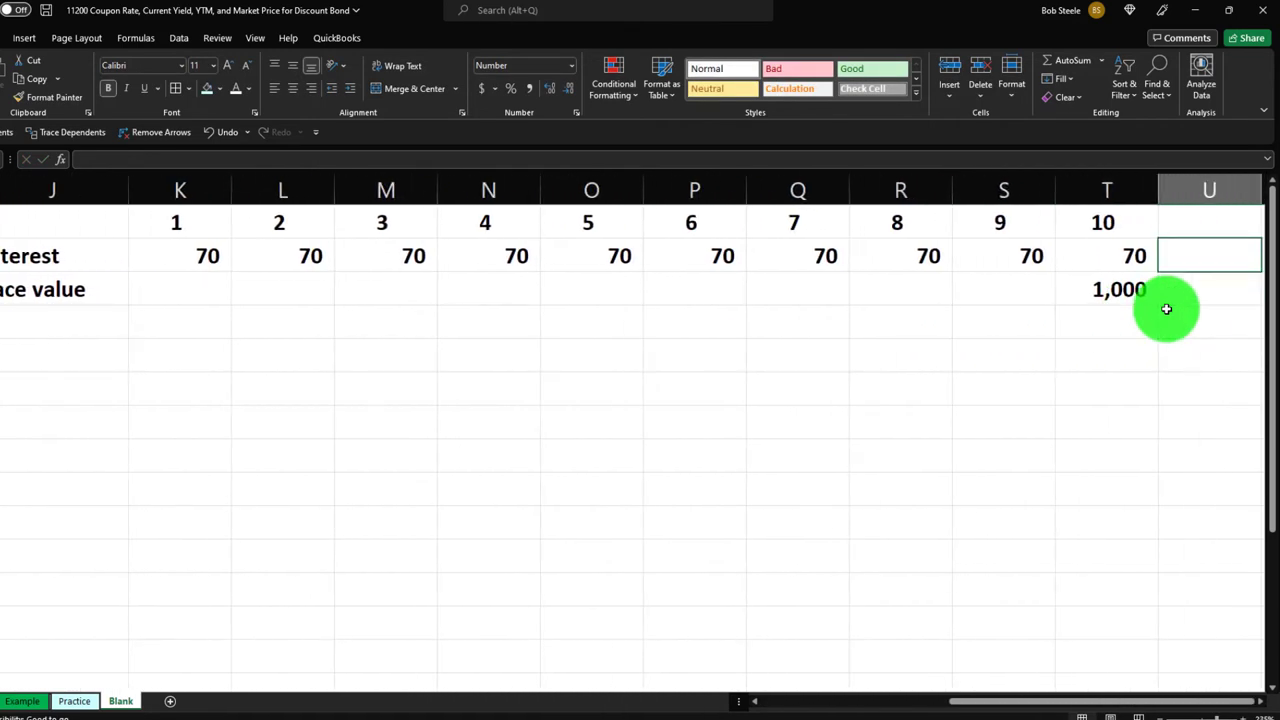
type("=sum(")
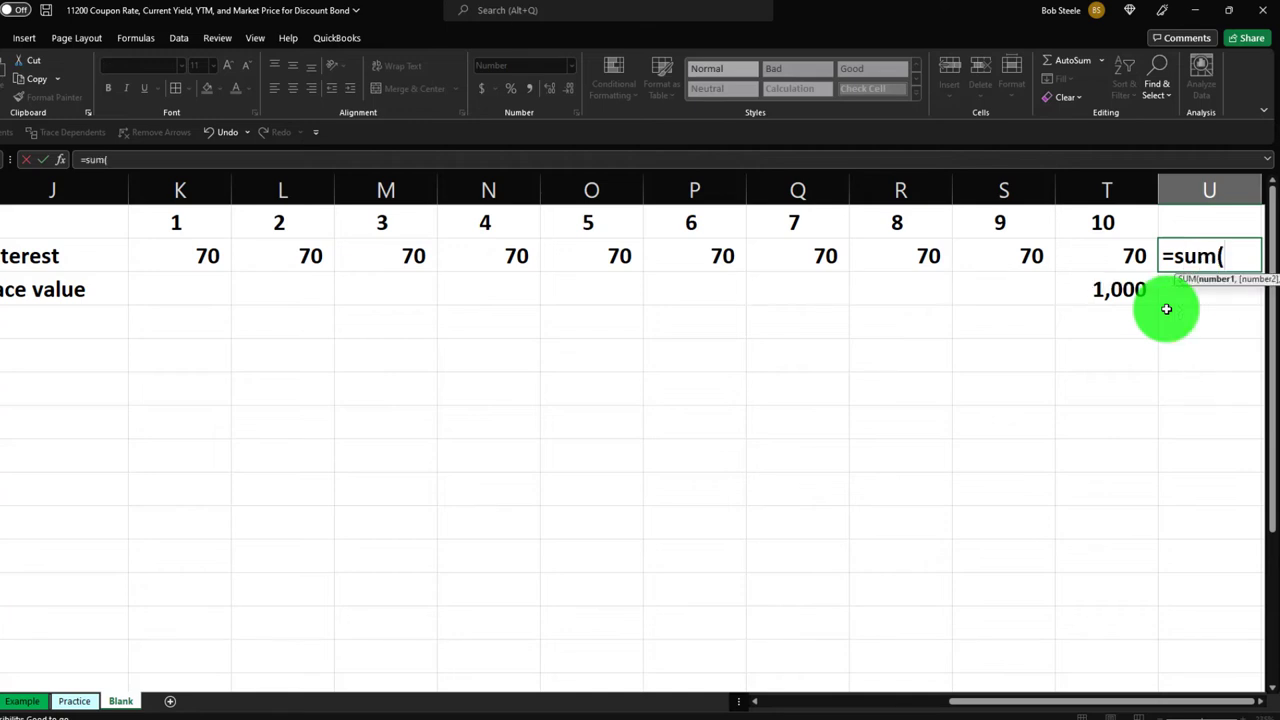
key("Left")
key("shift+Left")
key("shift+Left")
key("shift+Left")
key("shift+Left")
key("shift+Left")
key("shift+Left")
key("shift+Left")
key("shift+Left")
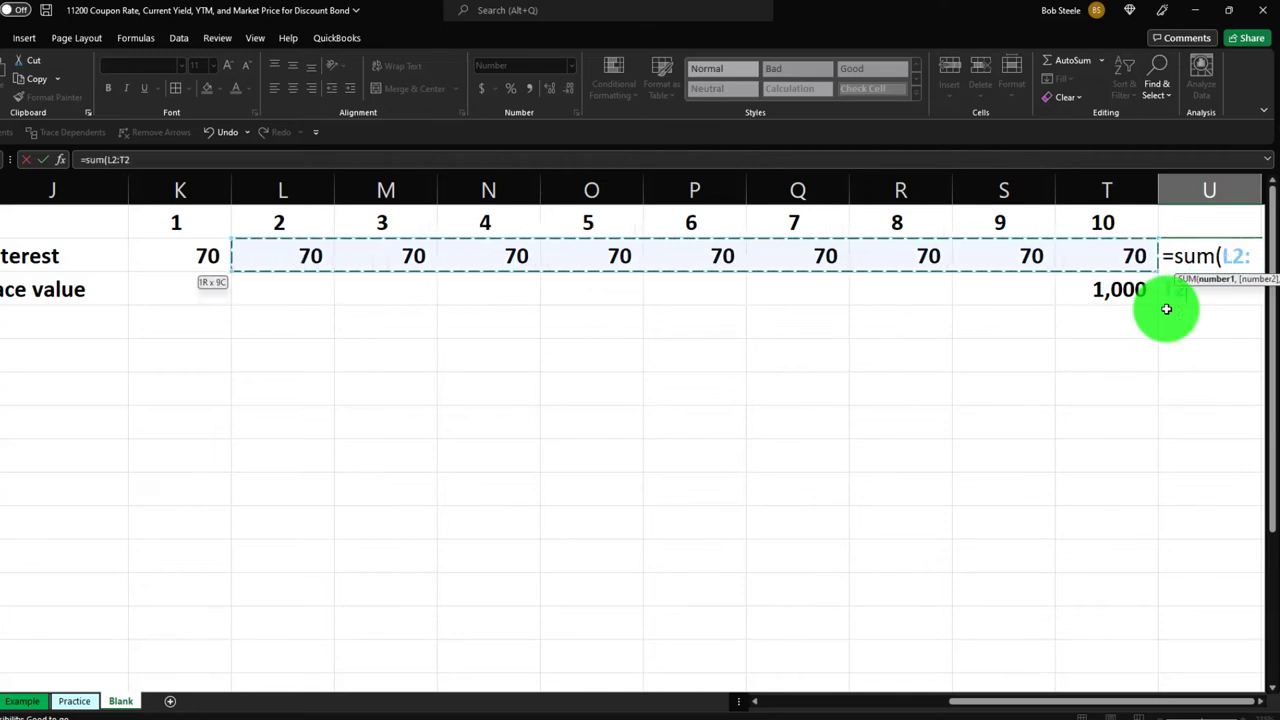
key("Return")
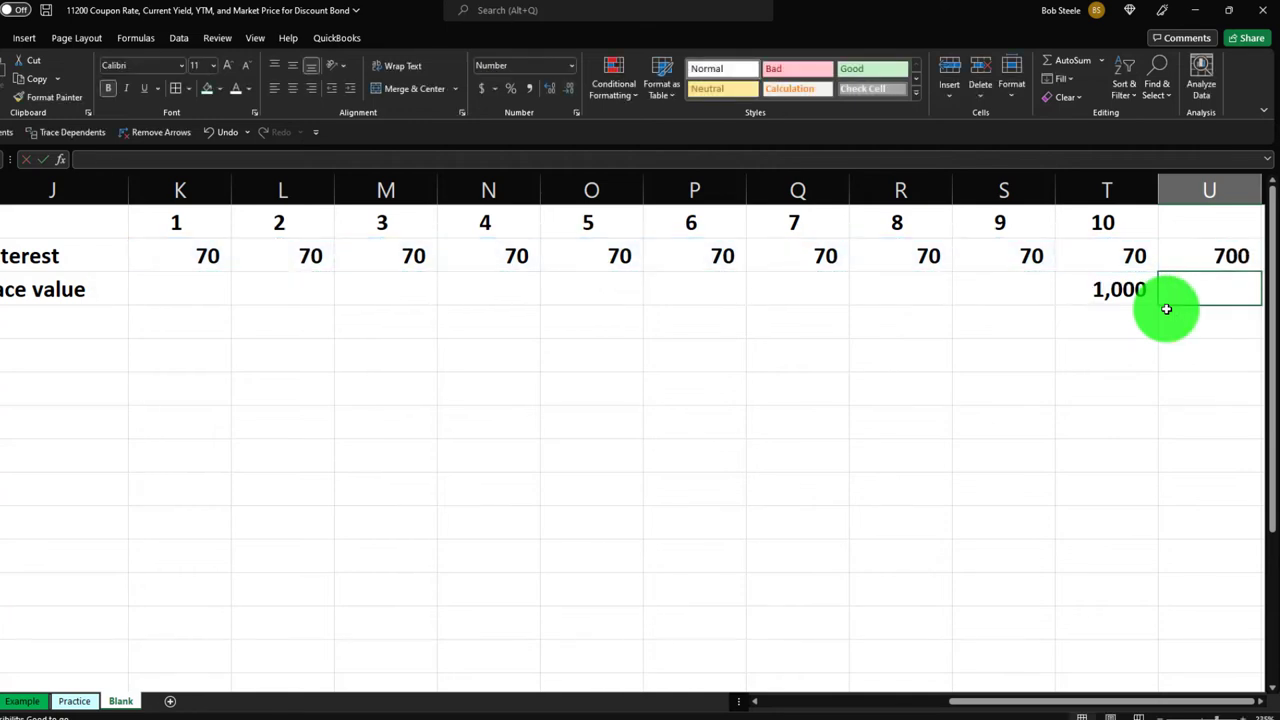
Step: Total the face value row in U3 with a SUM of K3:T3
type("=sum(")
key("Left")
key("shift+Left")
key("shift+Left")
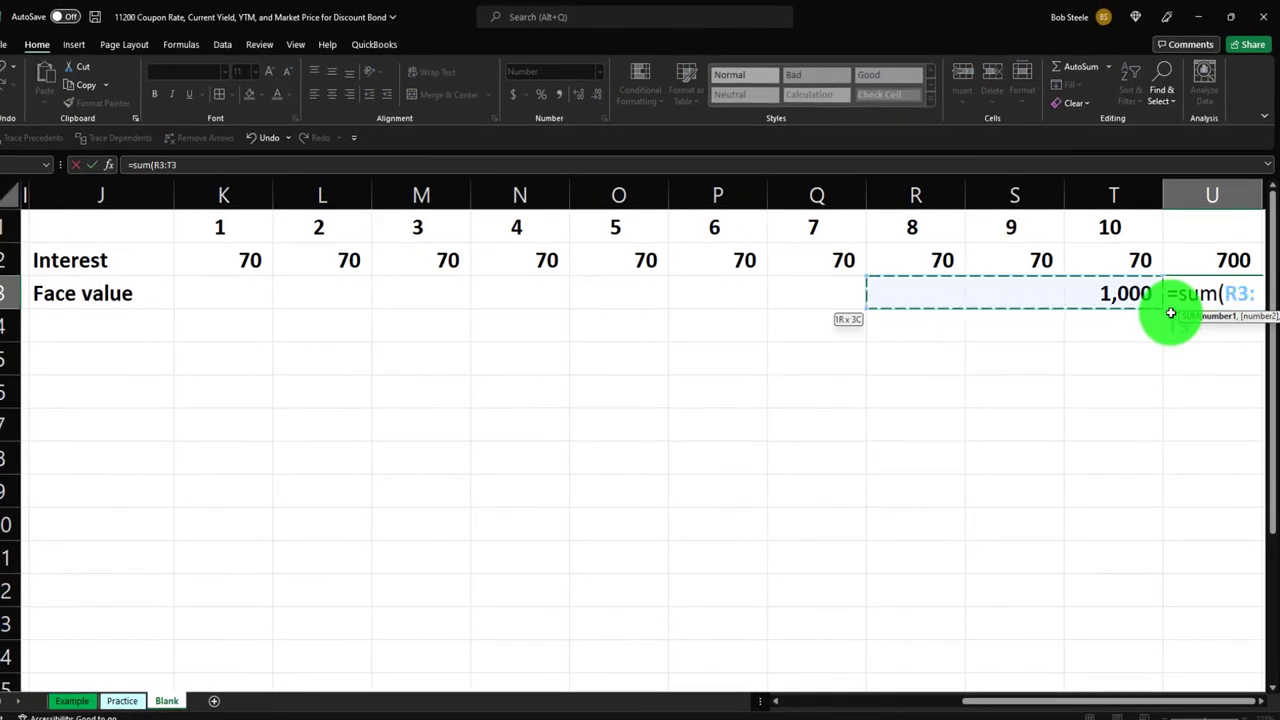
key("shift+Left")
key("shift+Left")
key("shift+Left")
key("shift+Left")
key("shift+Left")
key("shift+Left")
key("shift+Left")
key("Return")
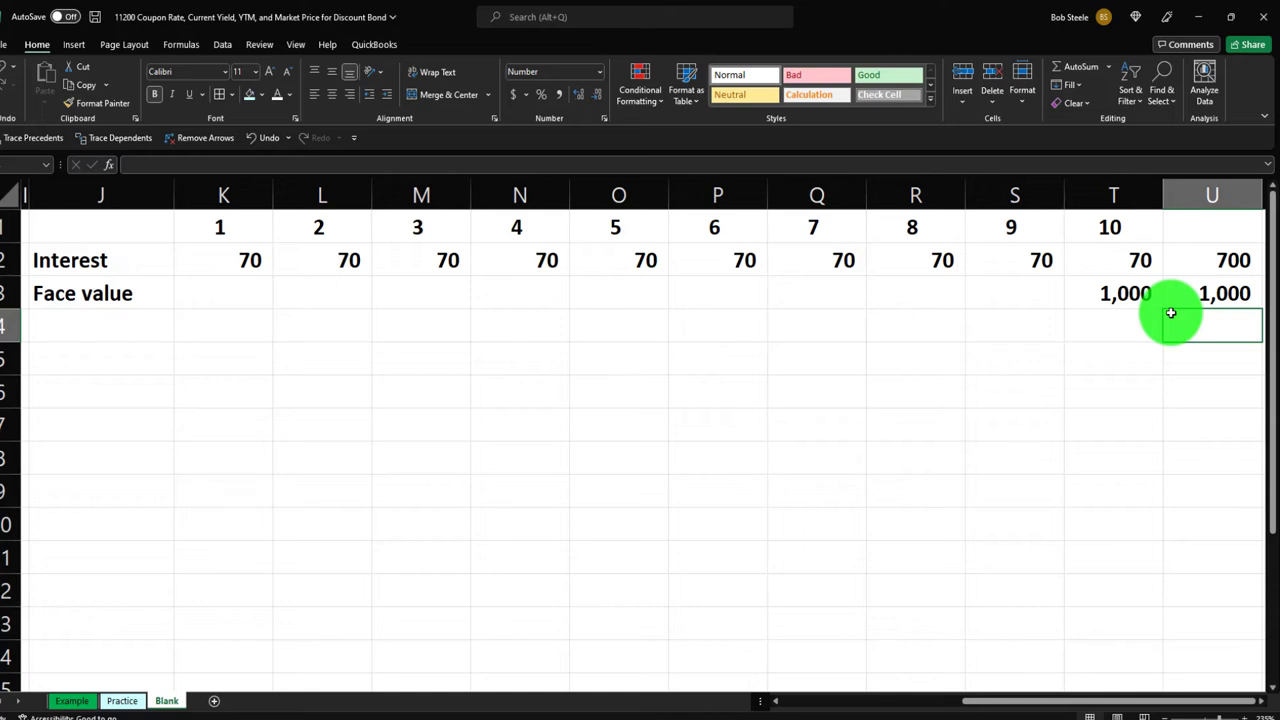
Step: Label J4 as Total cash flow
key("Left")
key("Left")
key("Left")
key("Left")
key("Left")
key("Left")
key("Left")
key("Left")
key("Left")
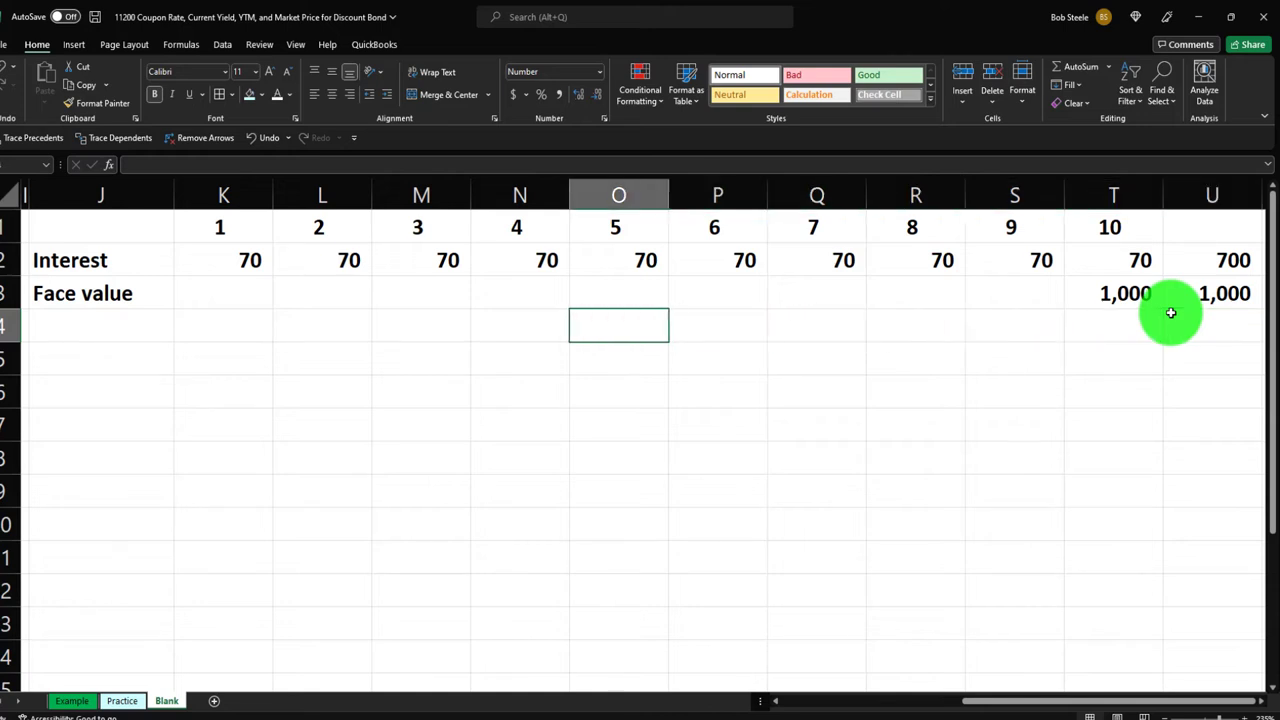
key("Left")
key("Left")
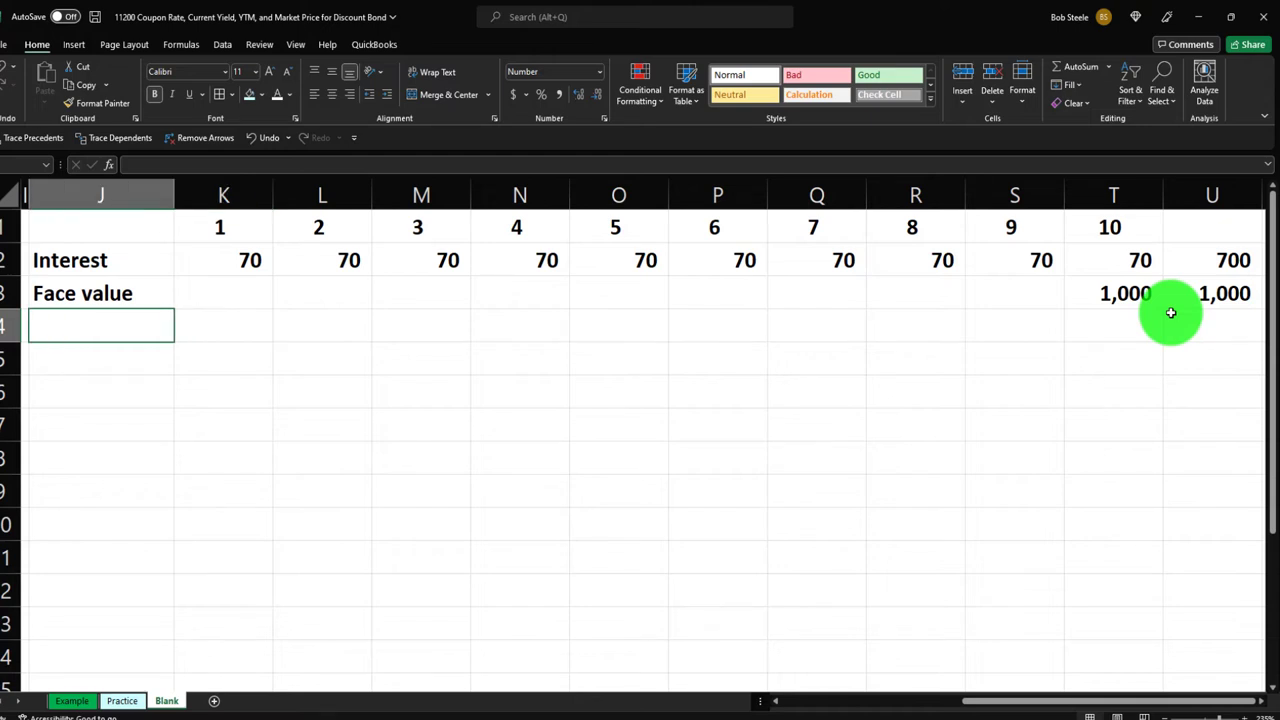
type("Total cash flow")
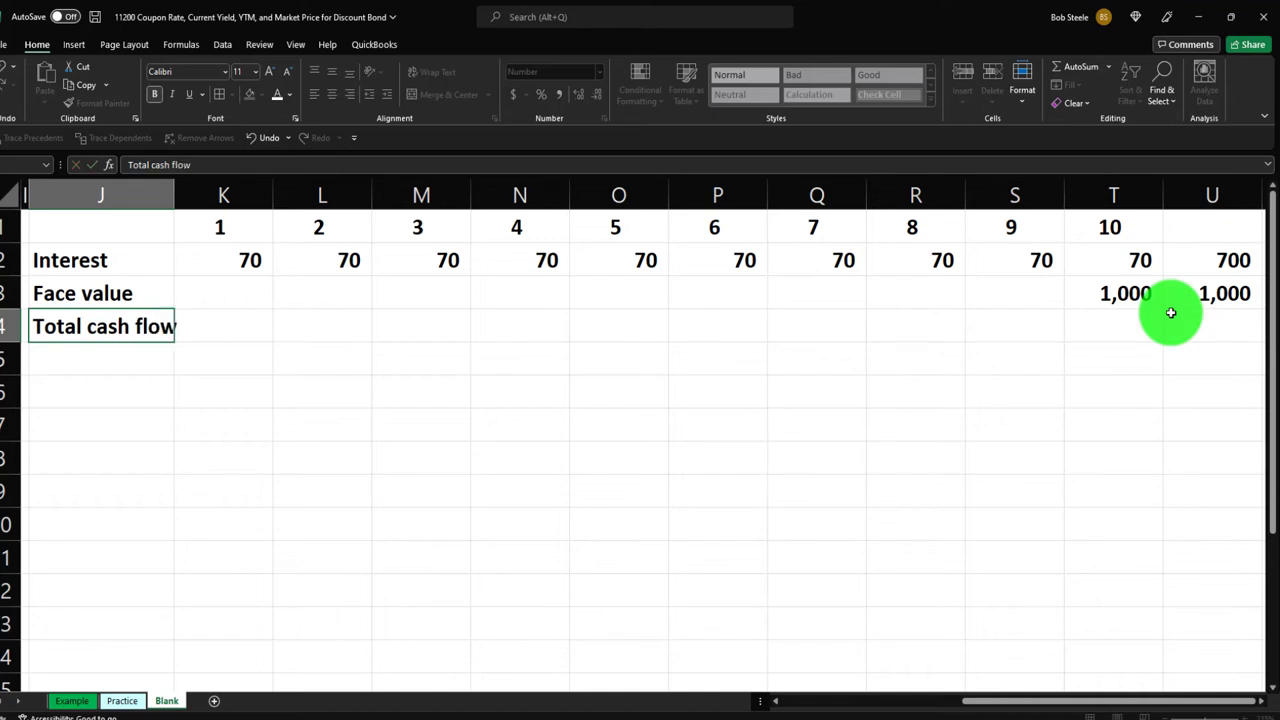
Step: Sum the period 1 interest and face value in K4 with =SUM(K2:K3), and fill the formula across through U4
key("Right")
type("=sujm")
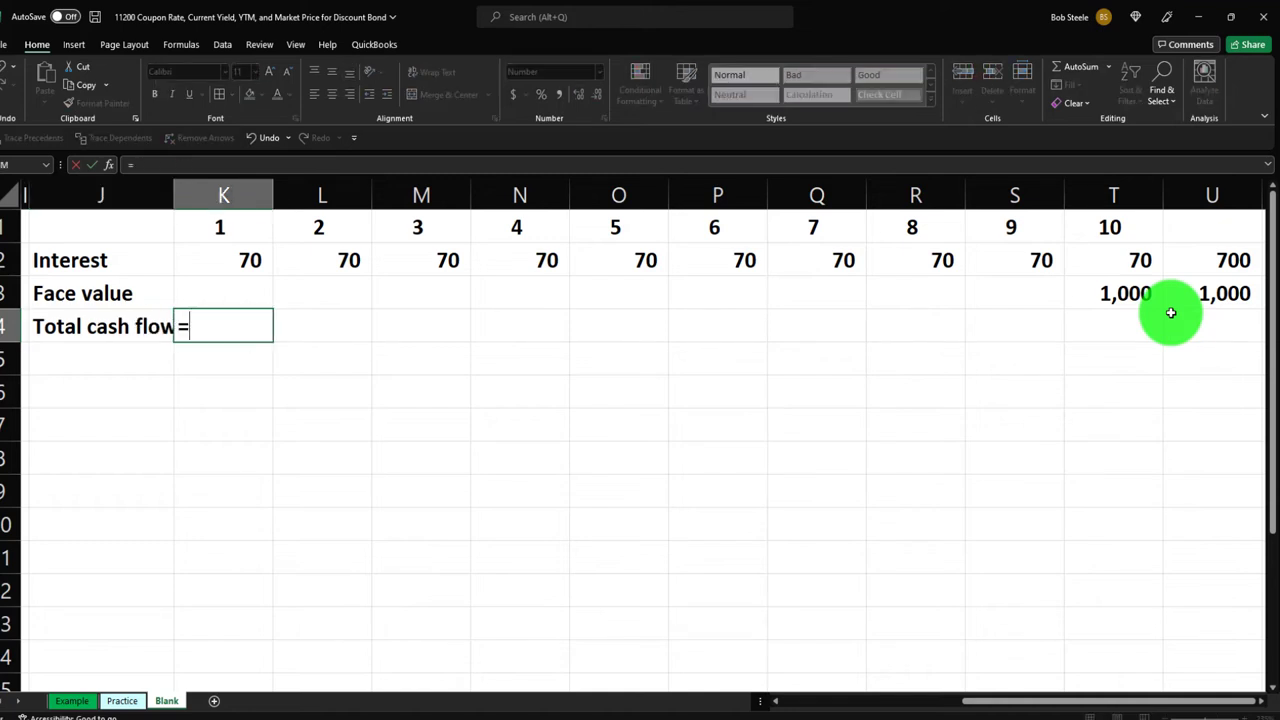
key("BackSpace")
key("BackSpace")
type("m(")
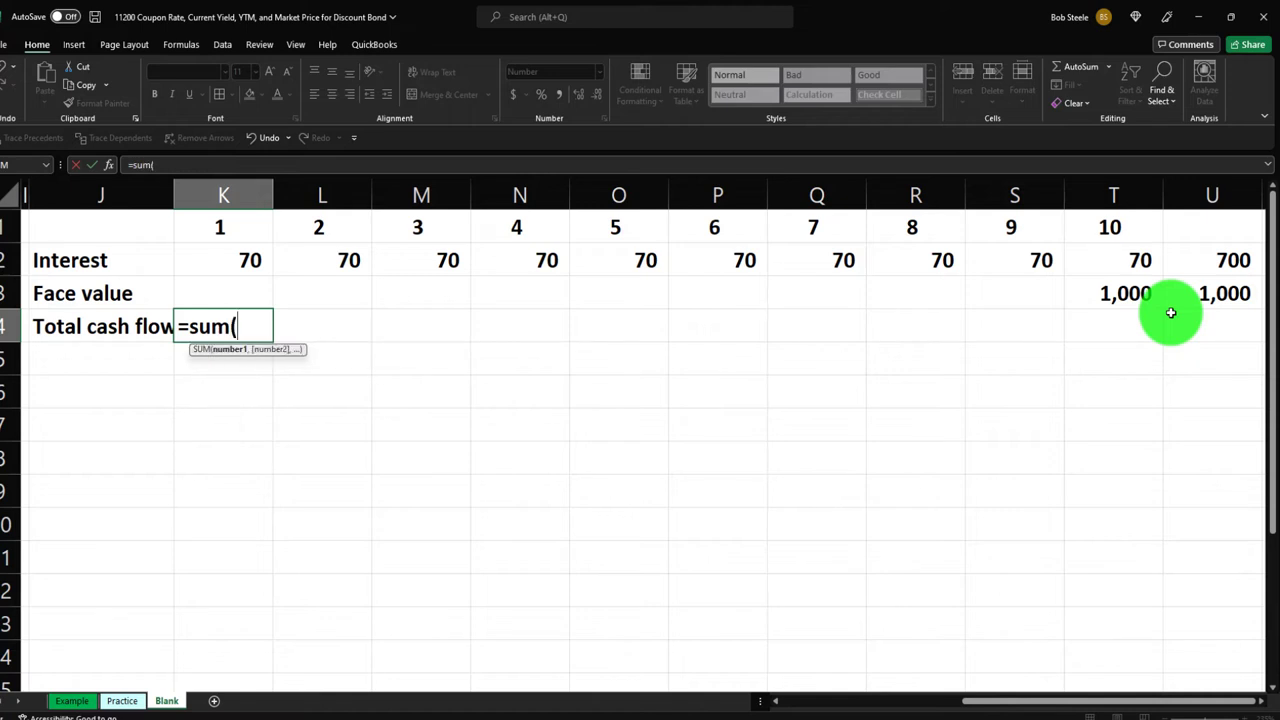
key("Up")
key("shift+Up")
key("Return")
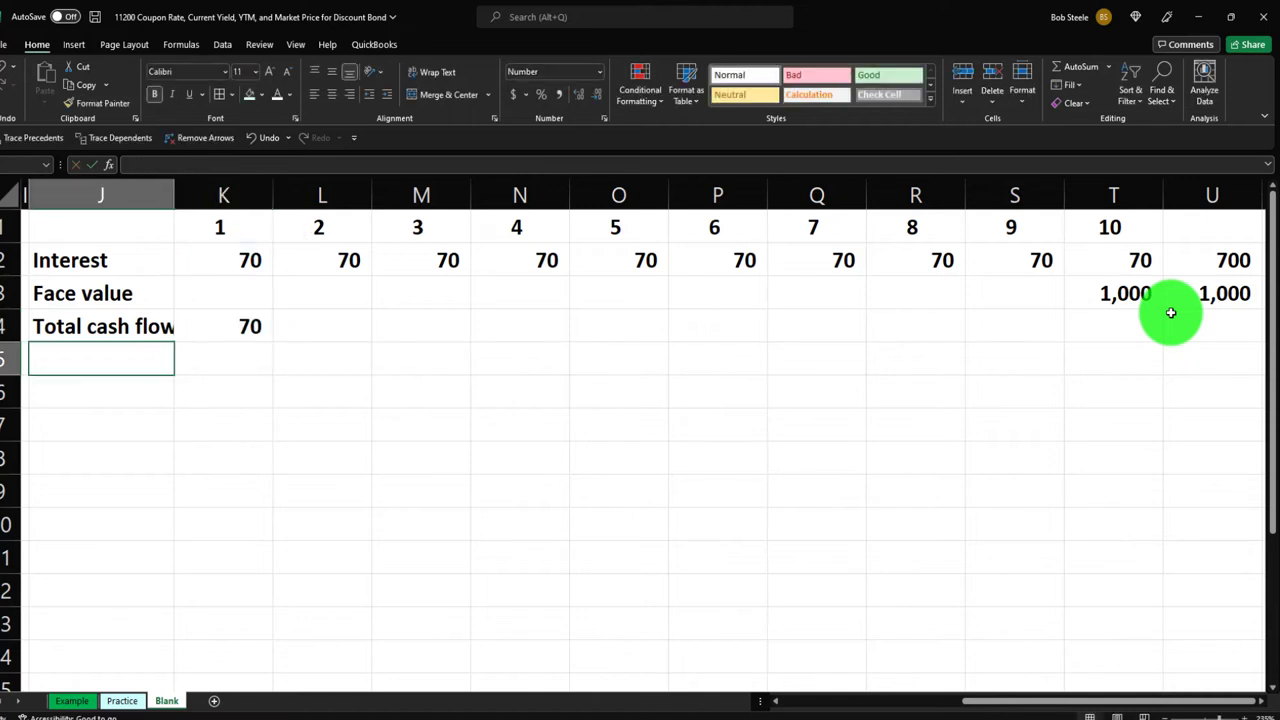
left_click(257, 327)
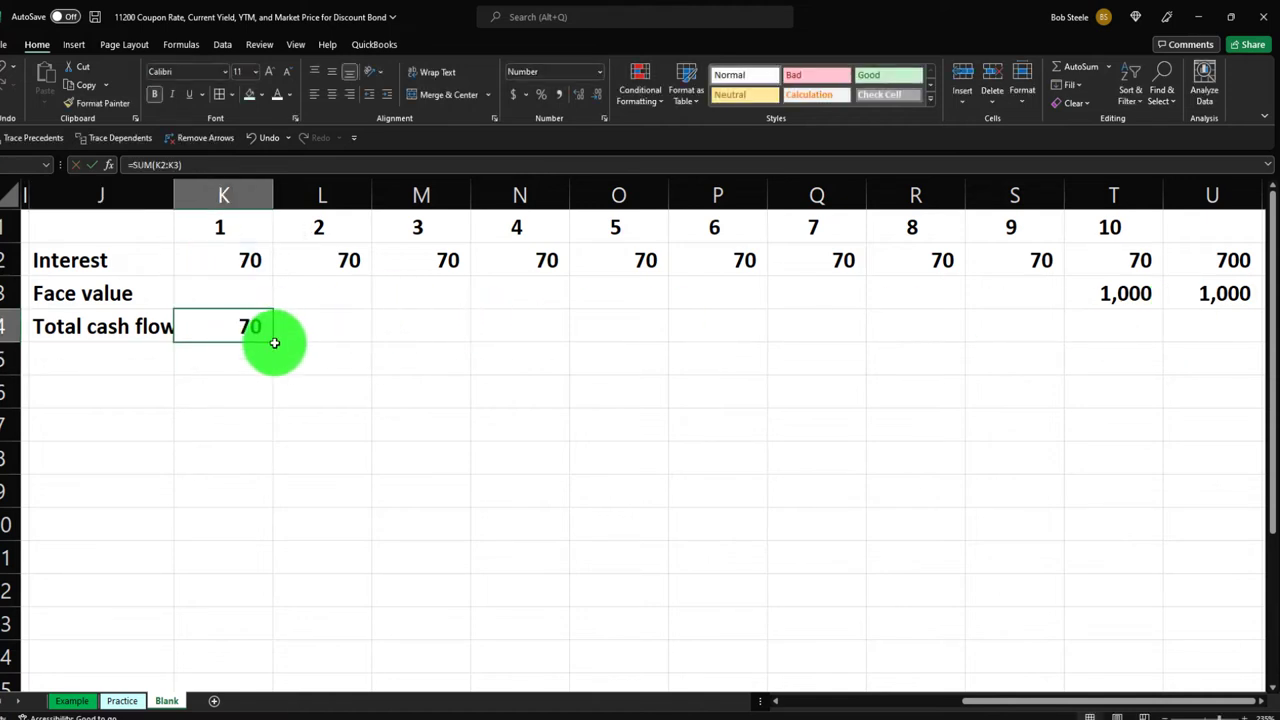
left_click_drag(274, 343, 1220, 330)
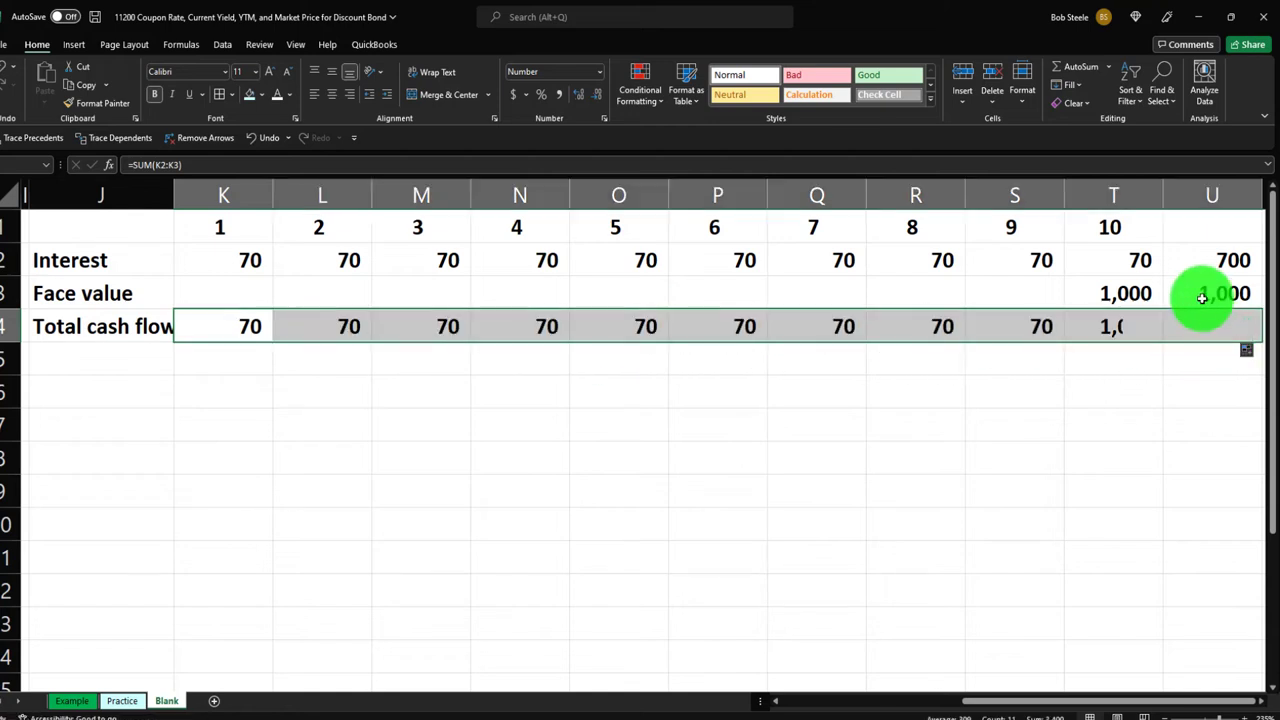
Step: Label the totals column in U1 as Total
left_click(1194, 229)
type("Total")
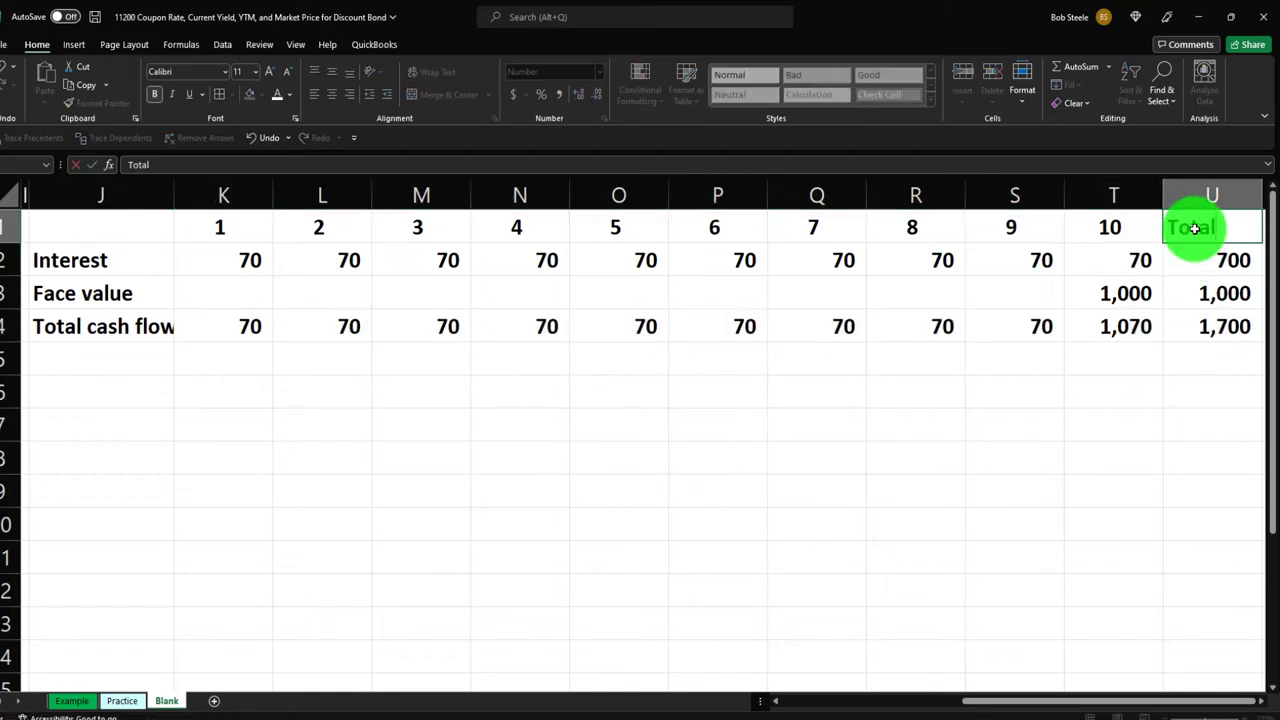
key("Return")
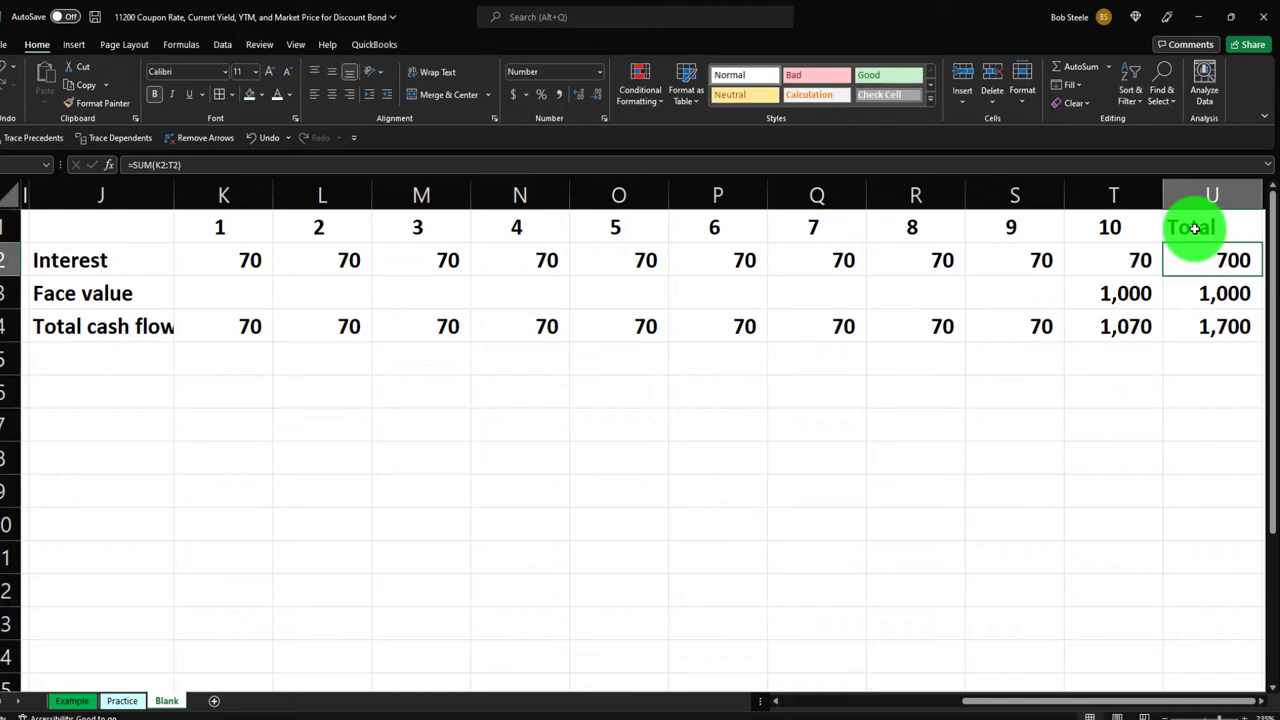
Step: Format the header row J1:U1 with black fill and white centered text, and widen column J to fit its labels
left_click(127, 230)
left_click_drag(127, 230, 1182, 230)
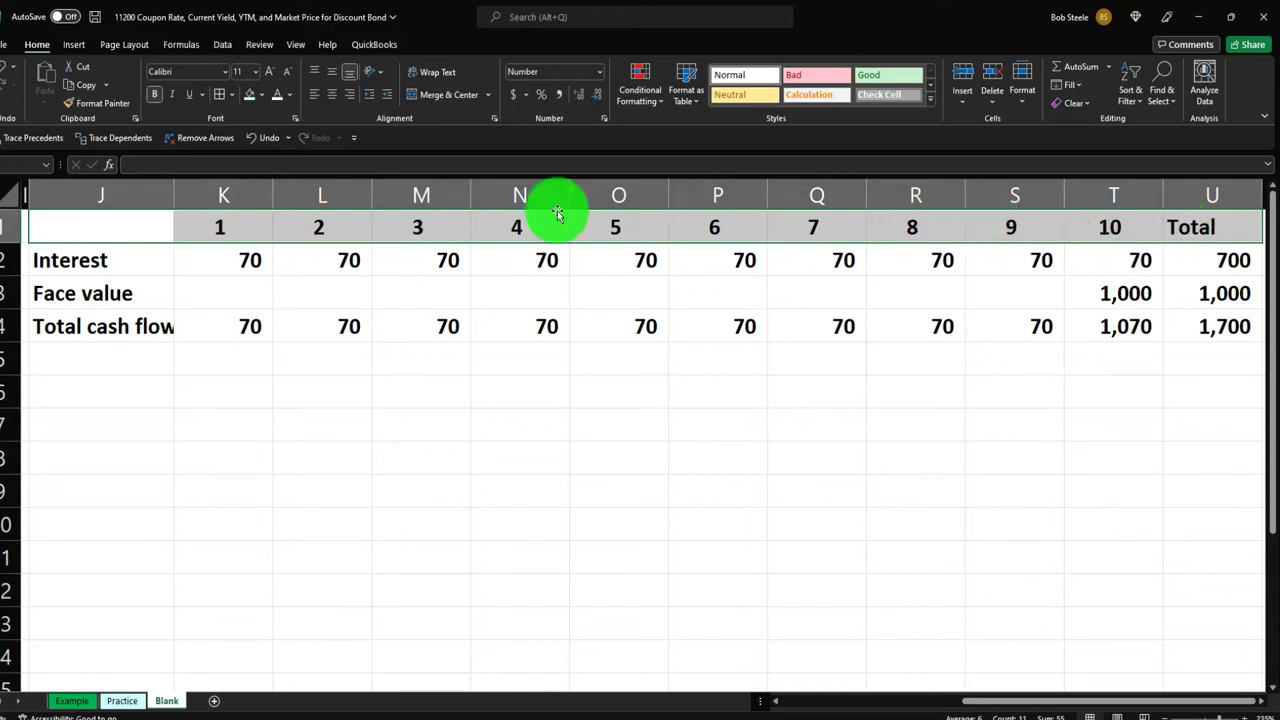
left_click(265, 96)
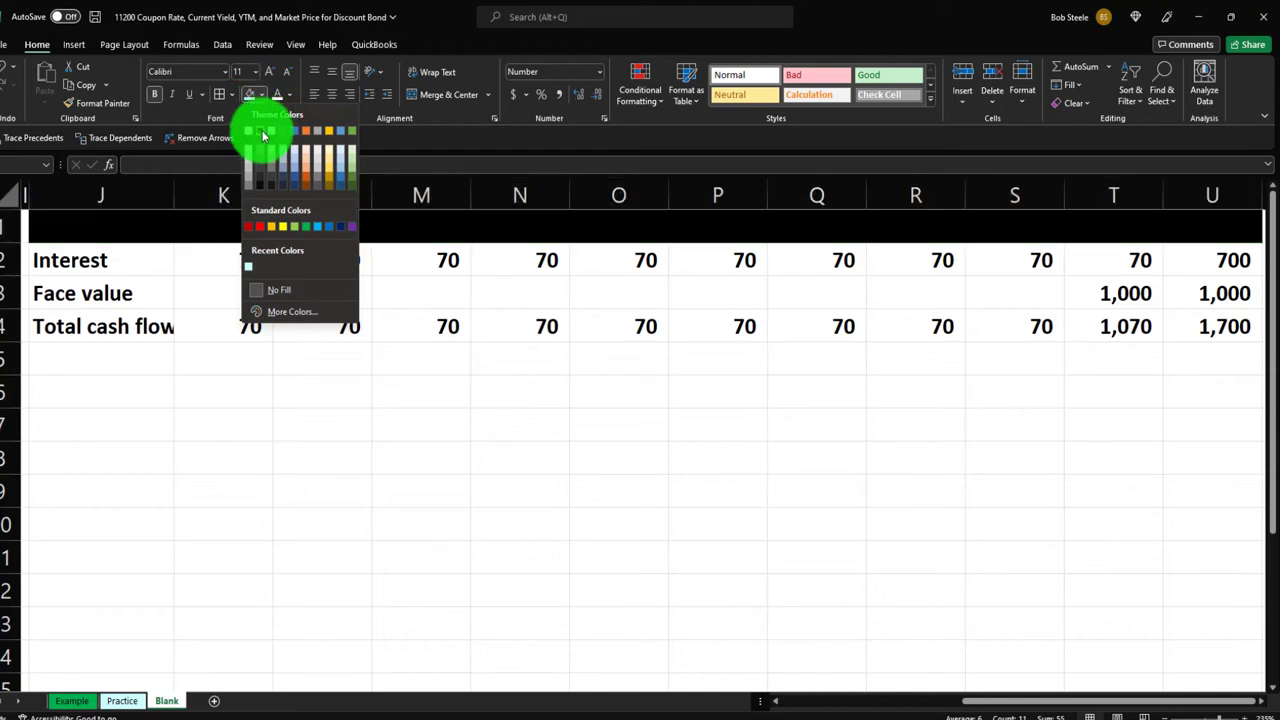
left_click(263, 134)
left_click(276, 94)
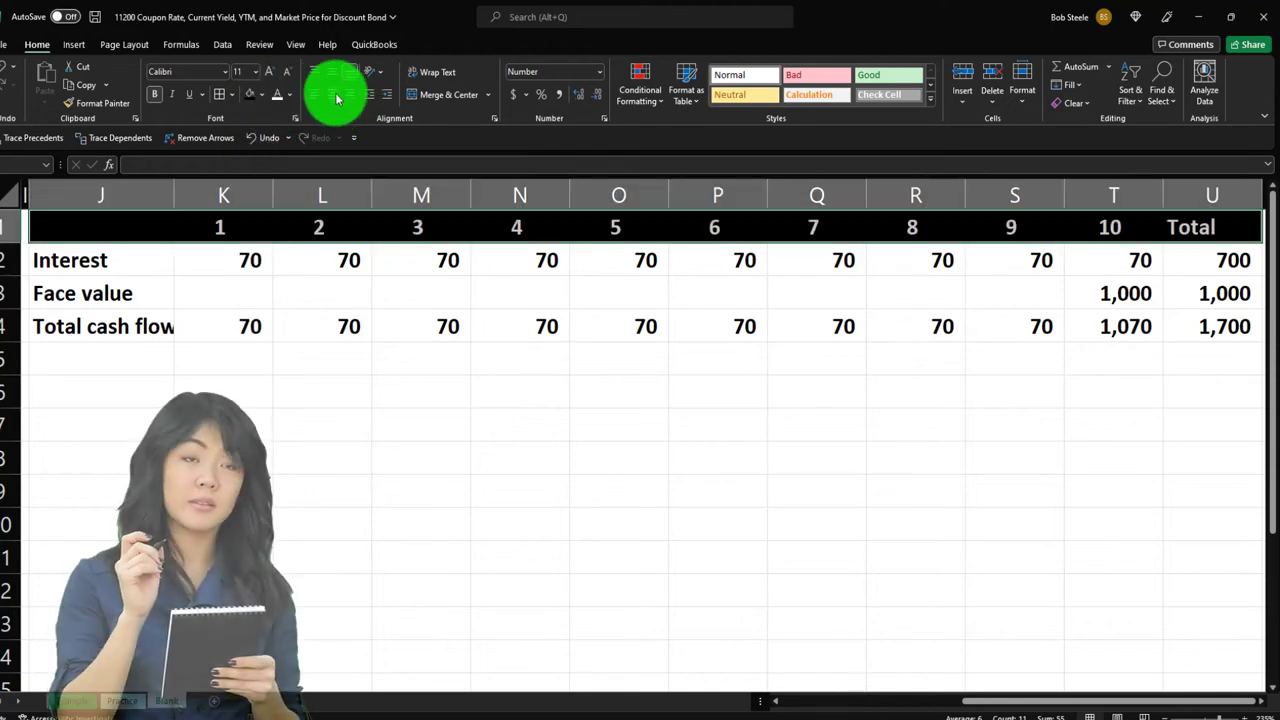
left_click(314, 316)
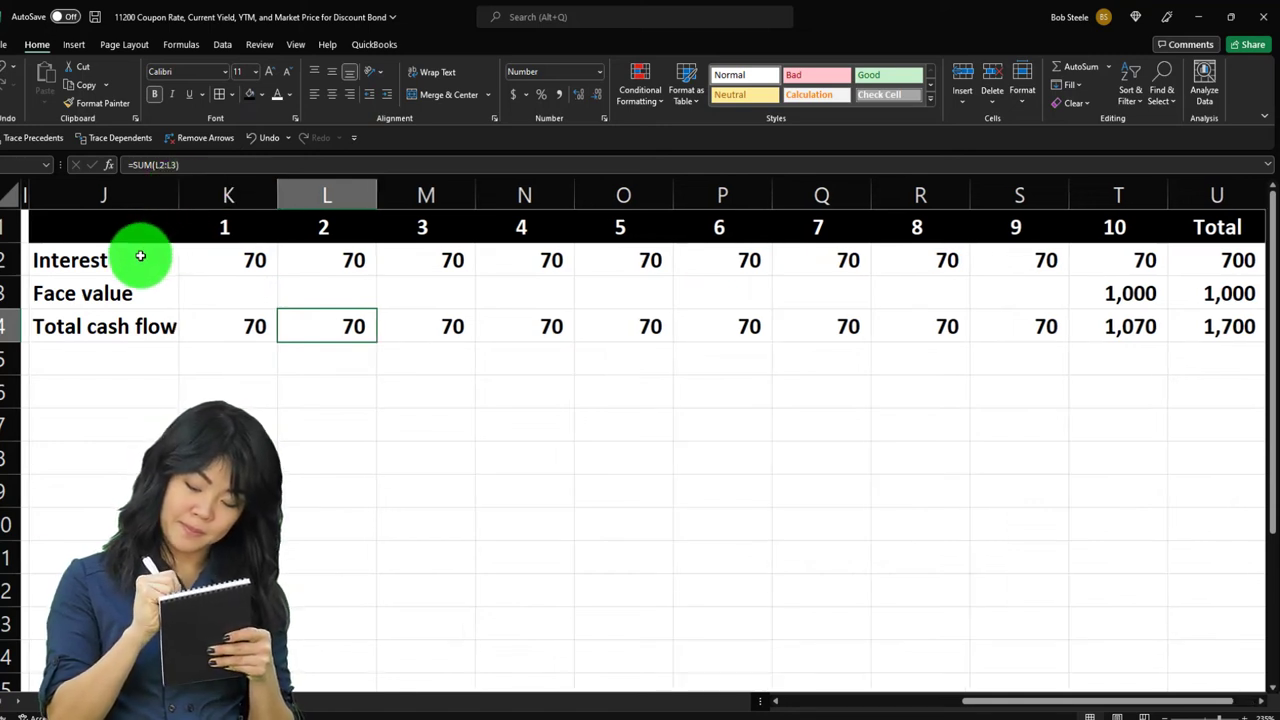
Step: Apply all borders and the recent light blue fill to the cash flow rows J2:U4
left_click_drag(137, 257, 1177, 331)
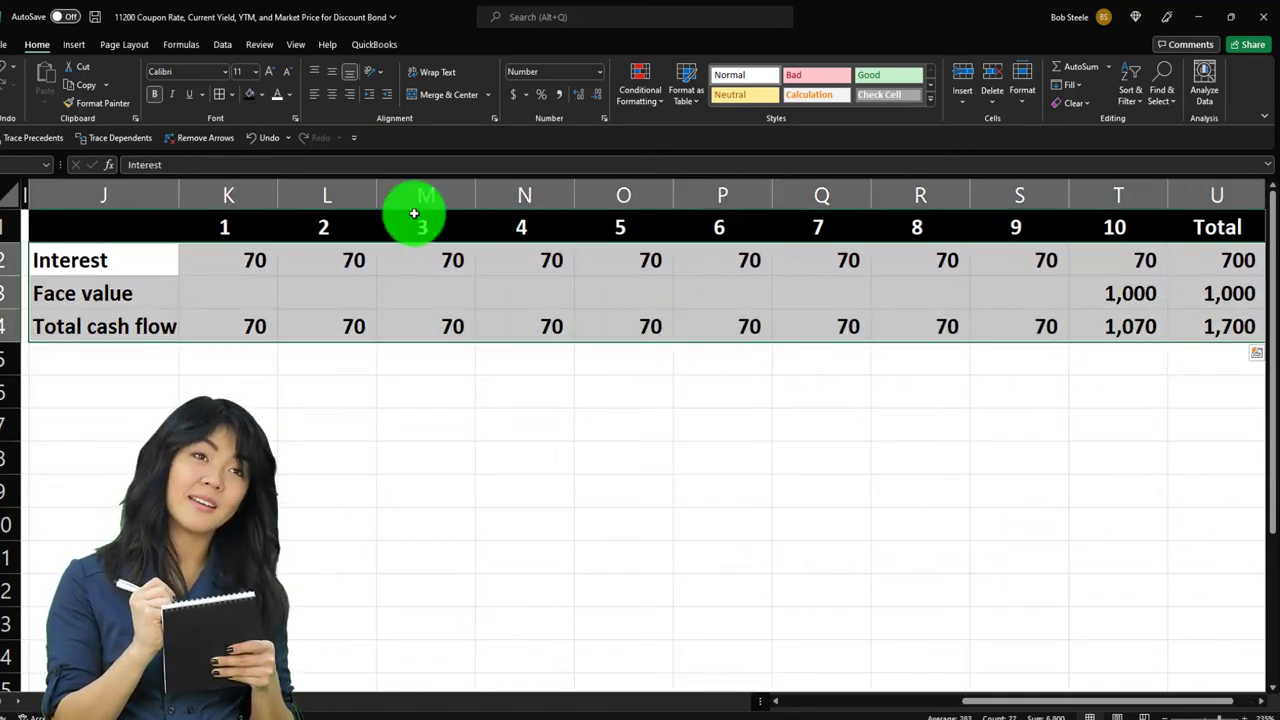
left_click(263, 94)
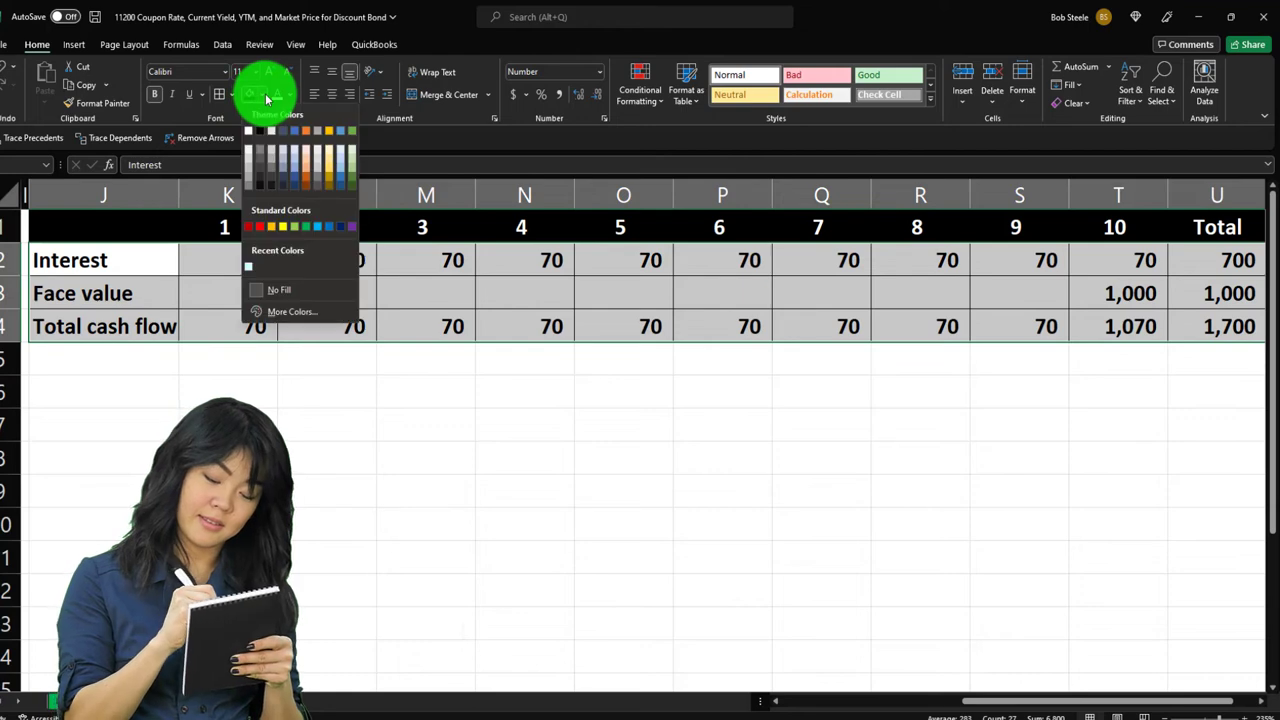
left_click(251, 264)
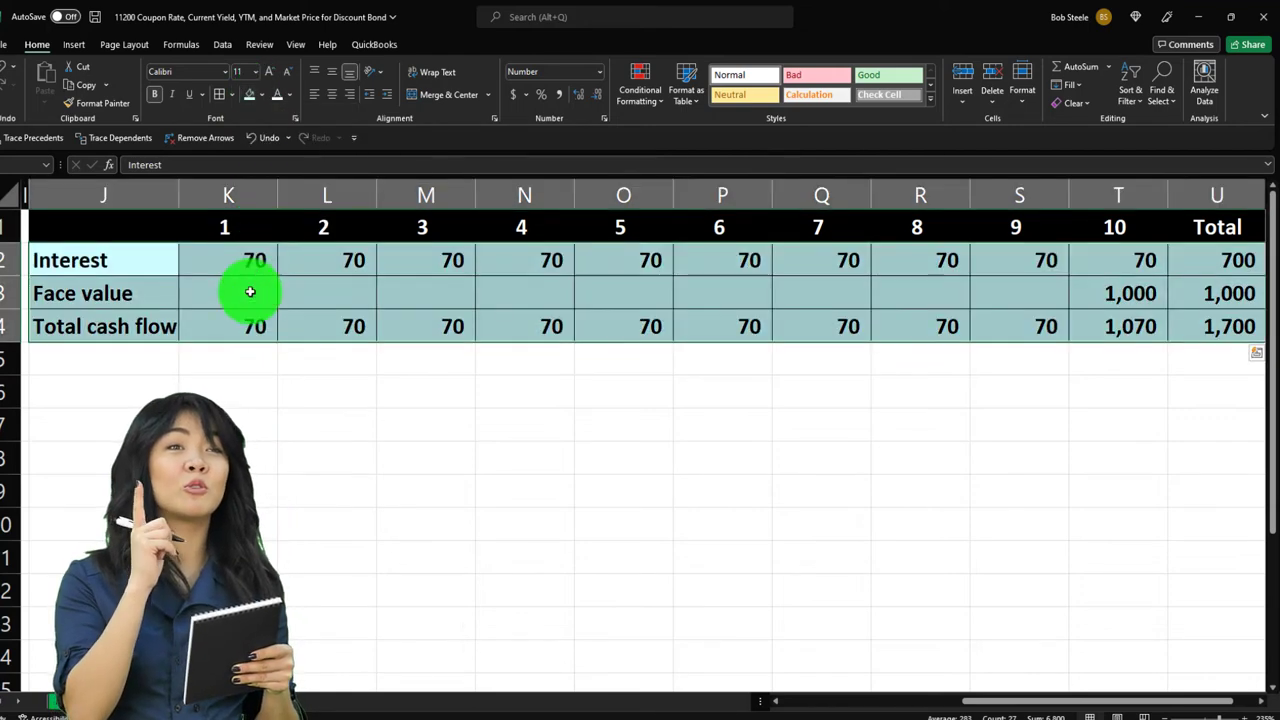
Step: Label J5 as PV, and underline the face value row K3:U3
left_click(126, 360)
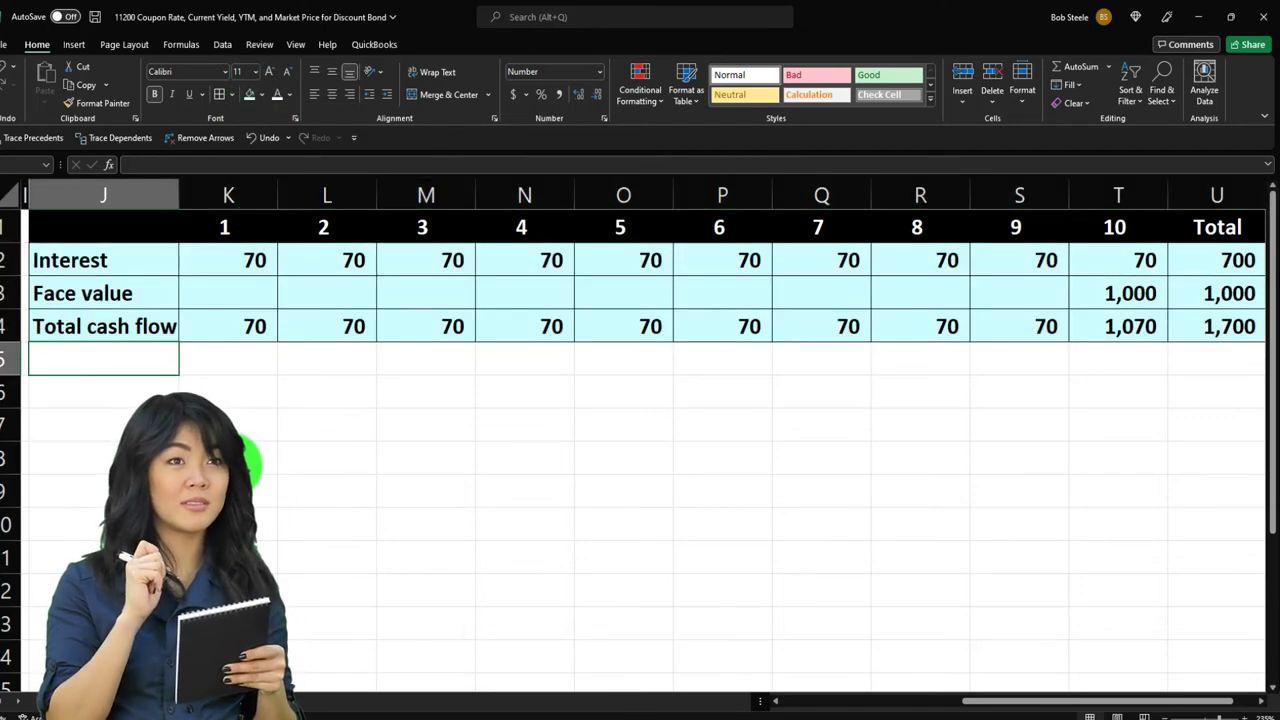
type("PV")
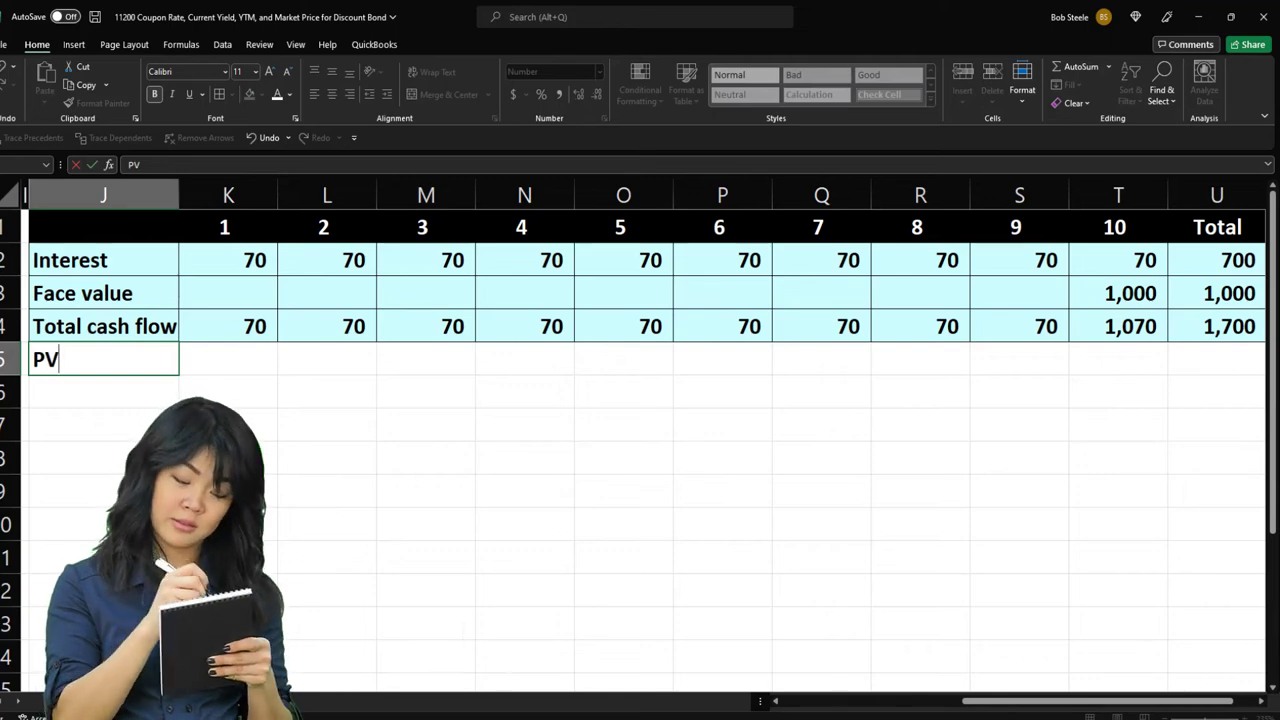
key("Tab")
left_click_drag(240, 295, 1168, 297)
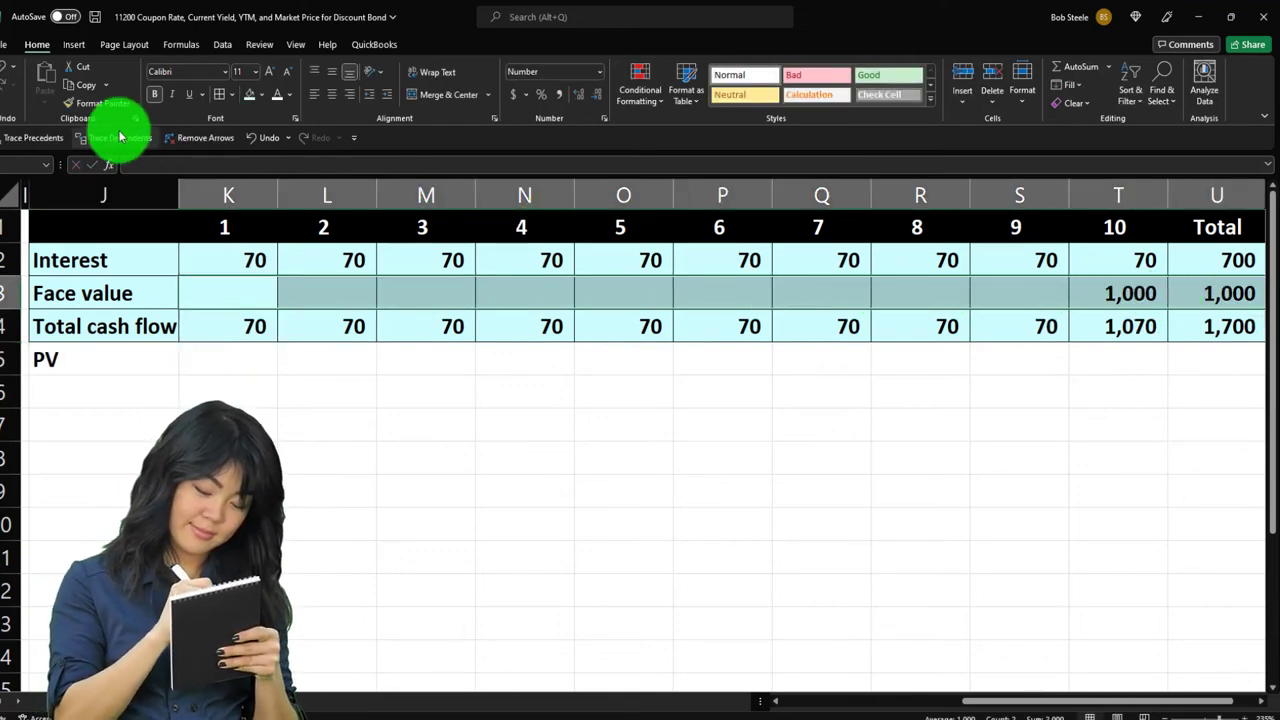
left_click(189, 93)
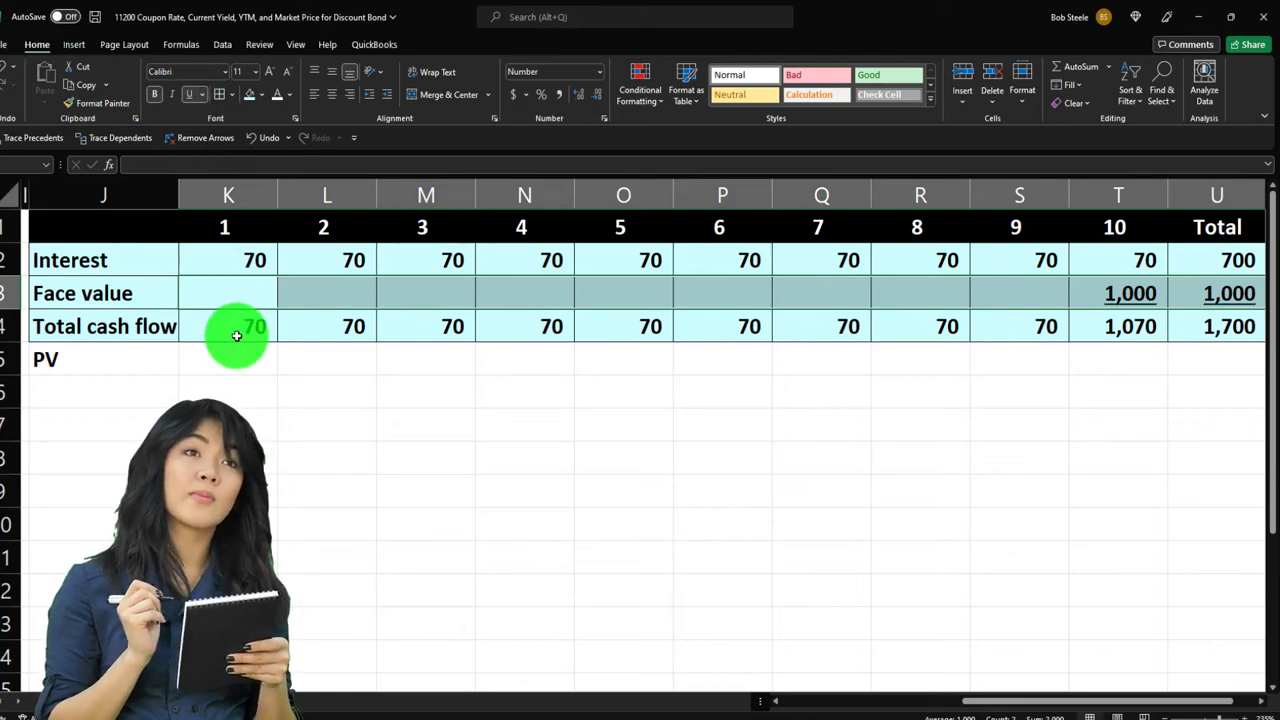
Step: Calculate the present value of the period 1 total cash flow in K5 with -PV(H7,K1,,K4)
left_click(236, 360)
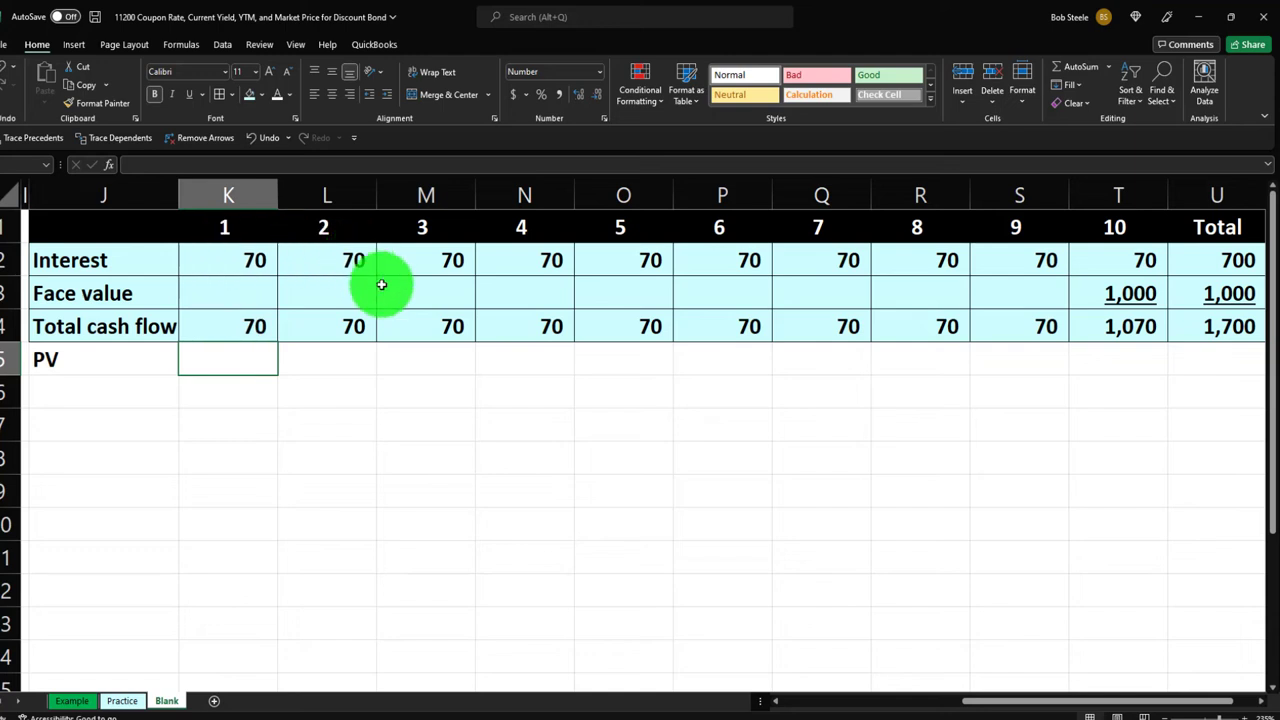
type("-")
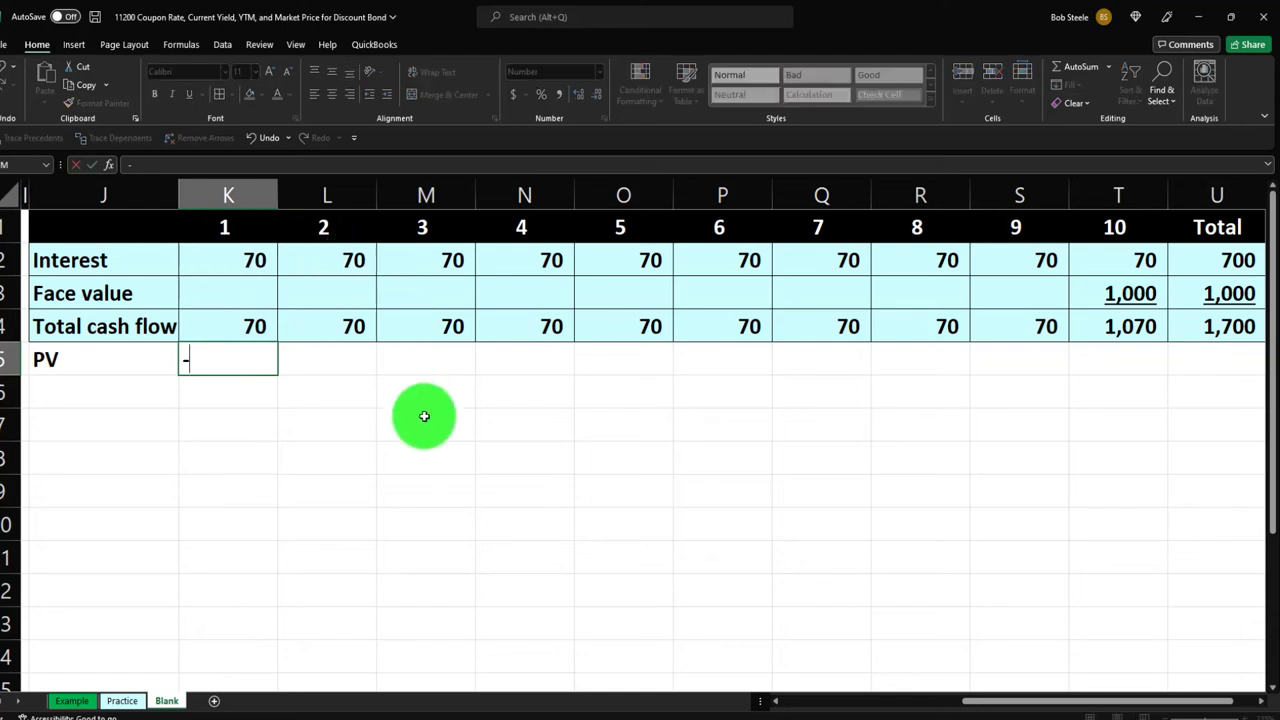
type("pv(")
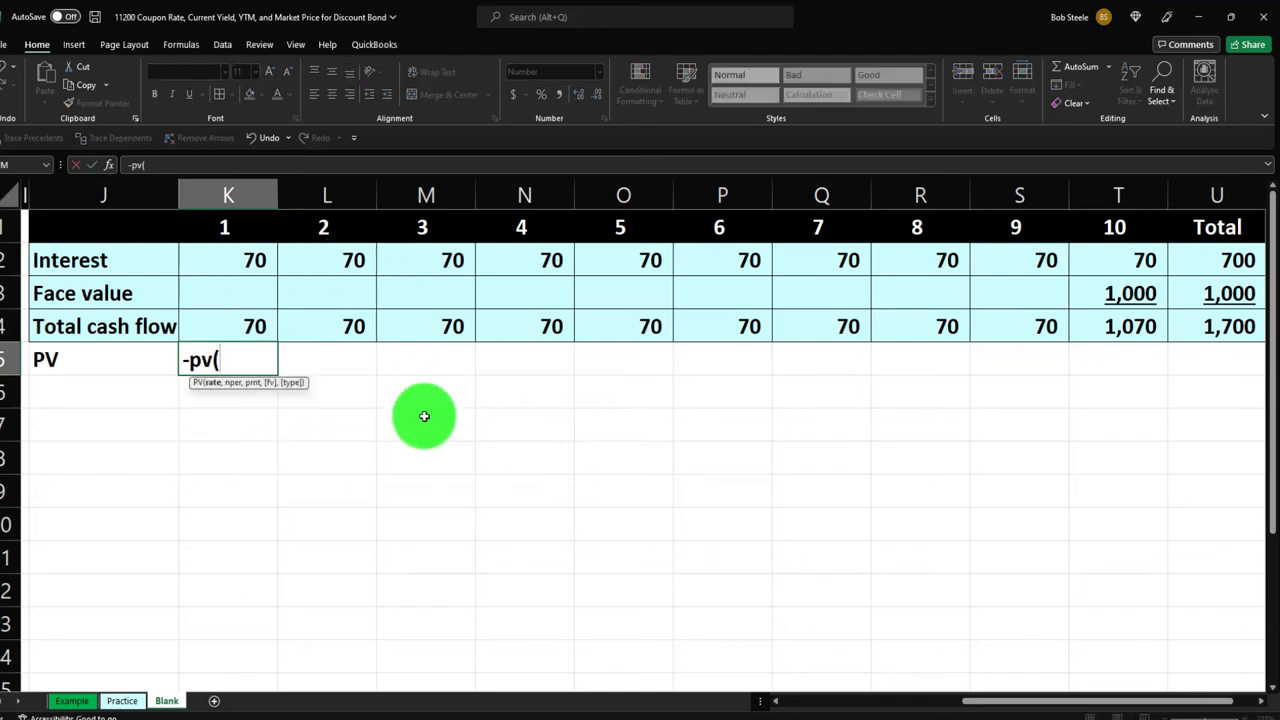
key("Left")
key("Left")
key("Left")
key("Left")
key("Left")
key("Left")
key("Left")
key("Left")
key("Left")
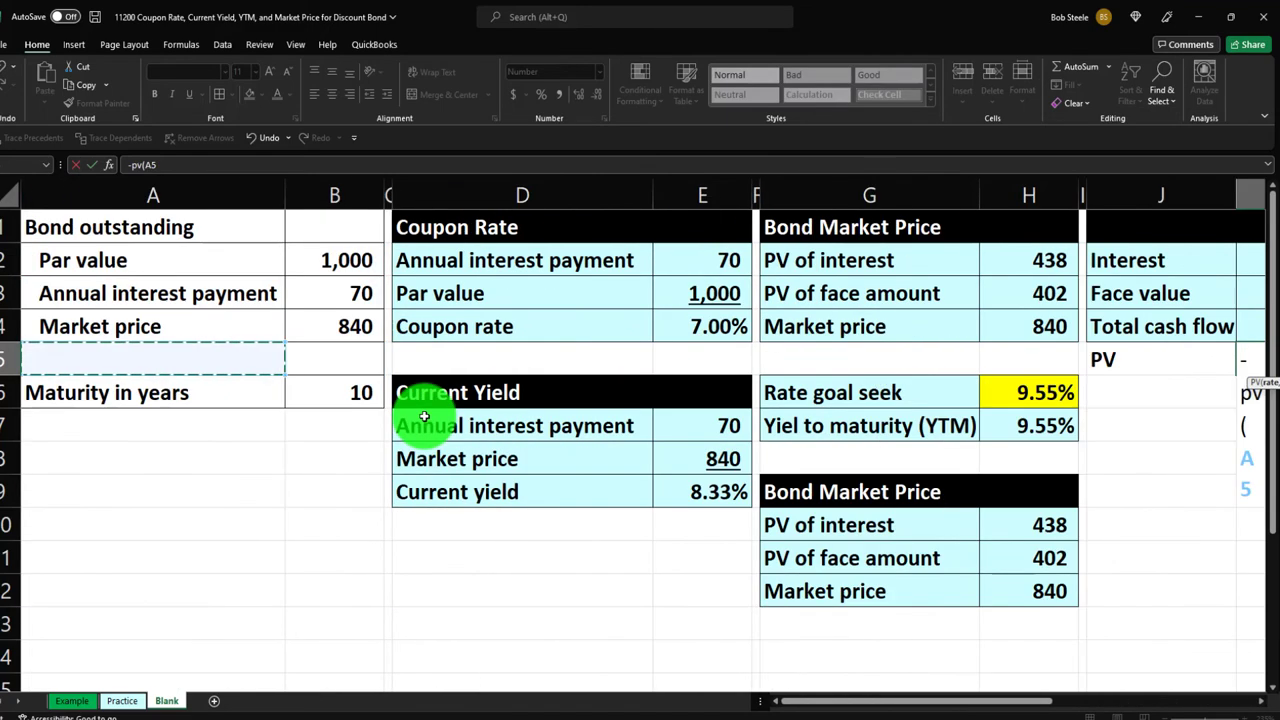
key("Right")
key("Right")
key("Right")
key("Right")
key("Right")
key("Right")
key("Right")
key("Right")
key("Right")
key("Right")
key("Right")
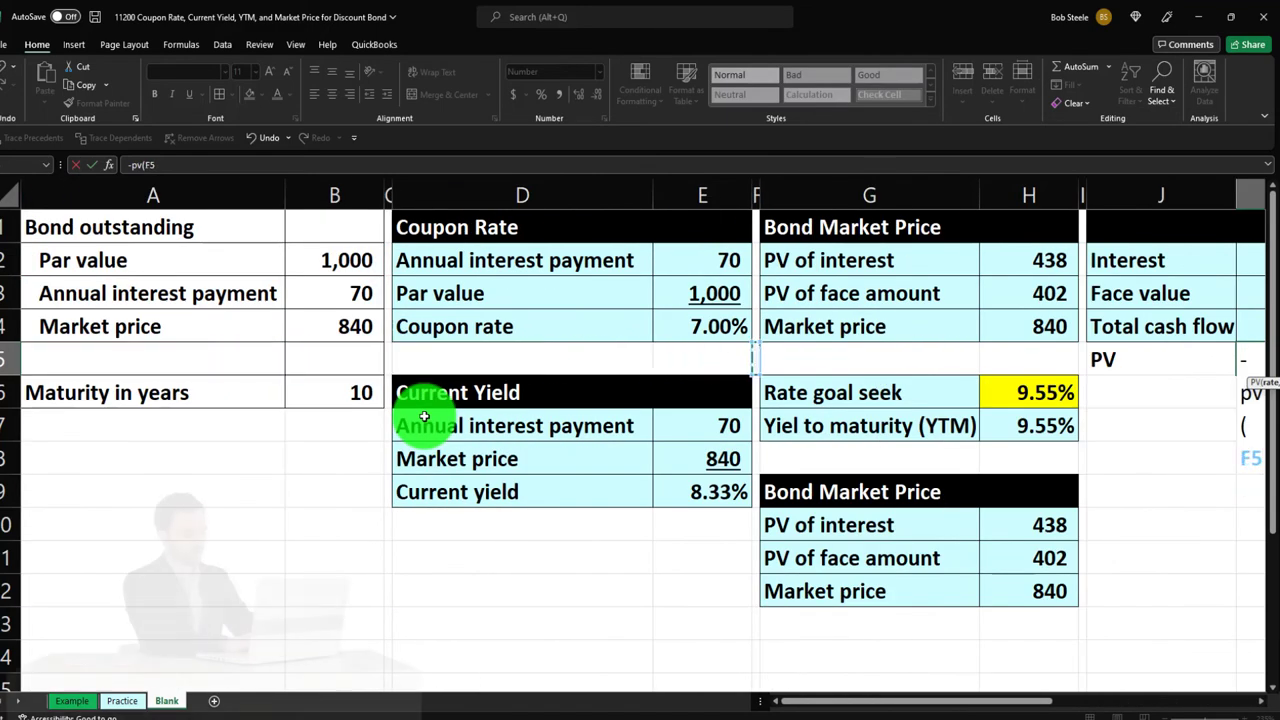
key("Right")
key("Right")
key("Right")
key("Left")
key("Left")
key("Left")
key("Left")
key("Left")
key("Left")
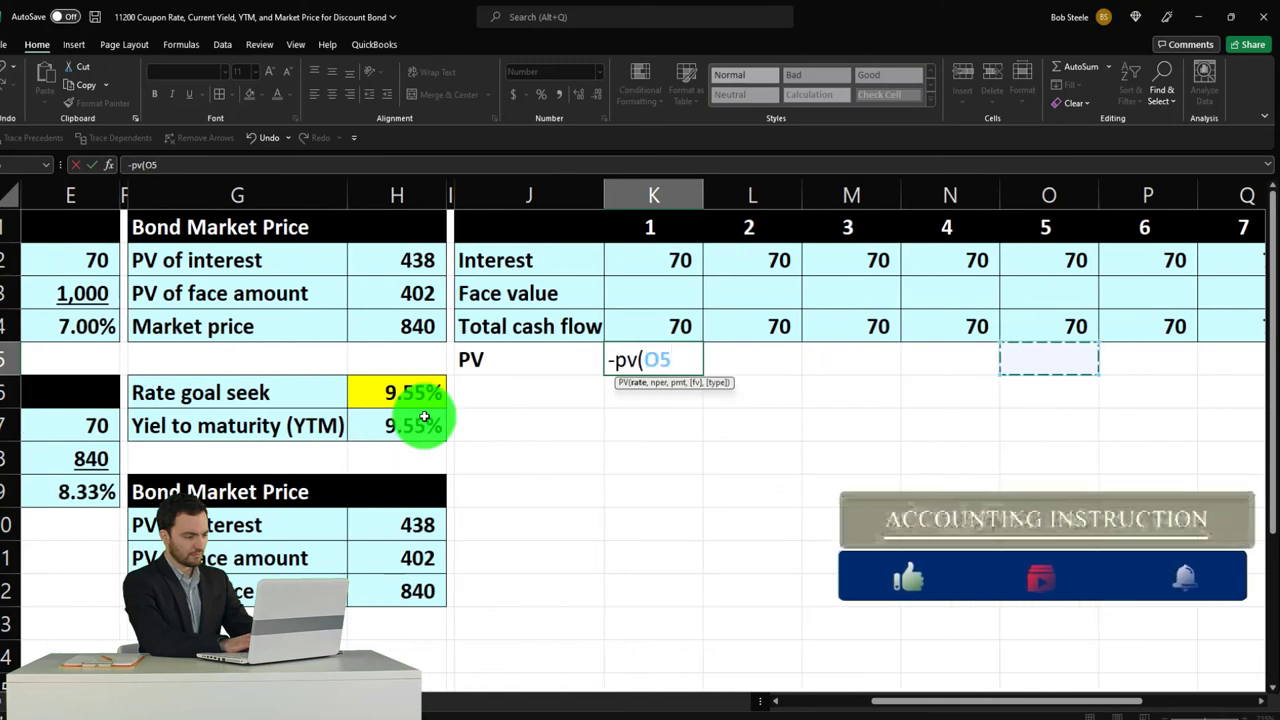
key("Left")
key("Down")
key("Down")
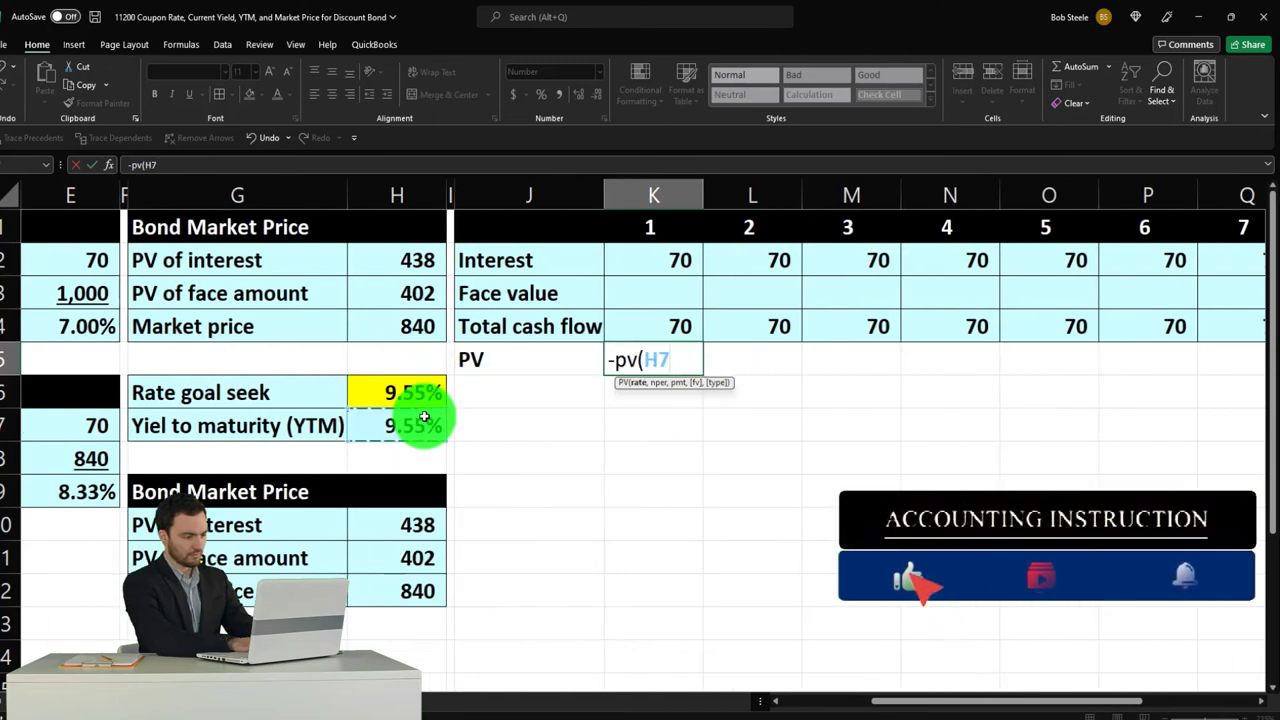
type(",")
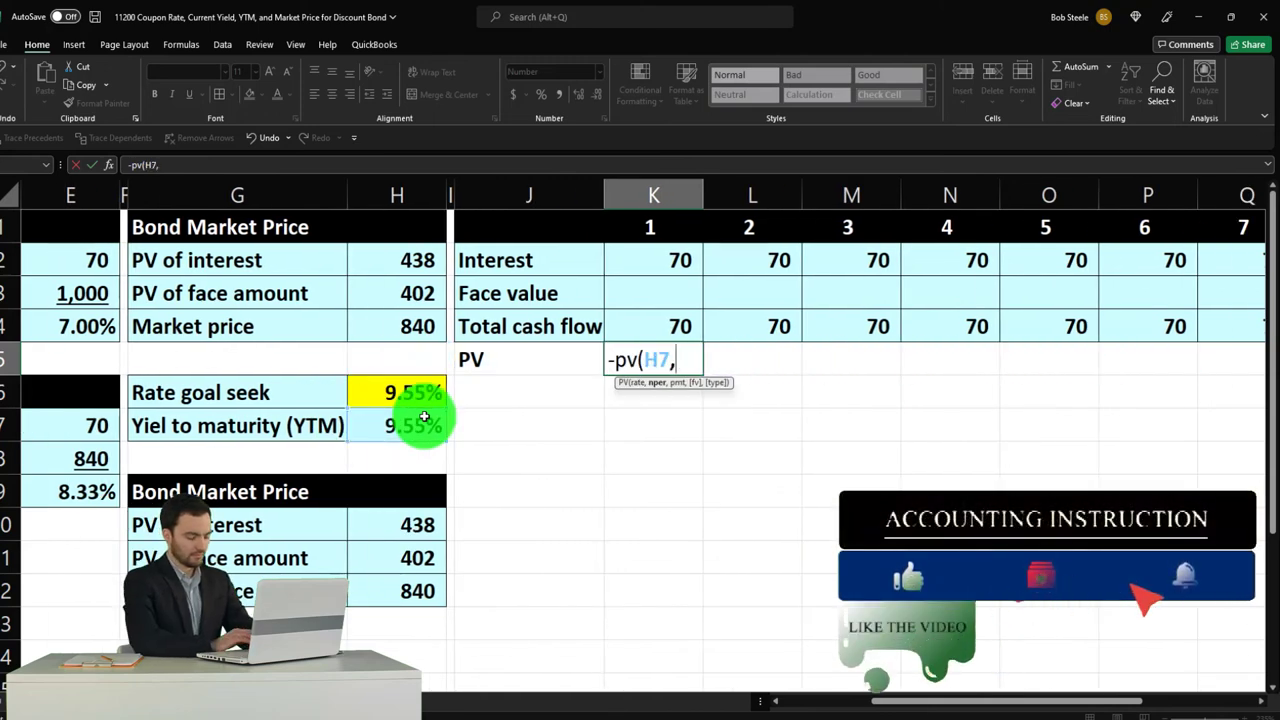
key("Up")
key("Up")
key("Up")
key("Up")
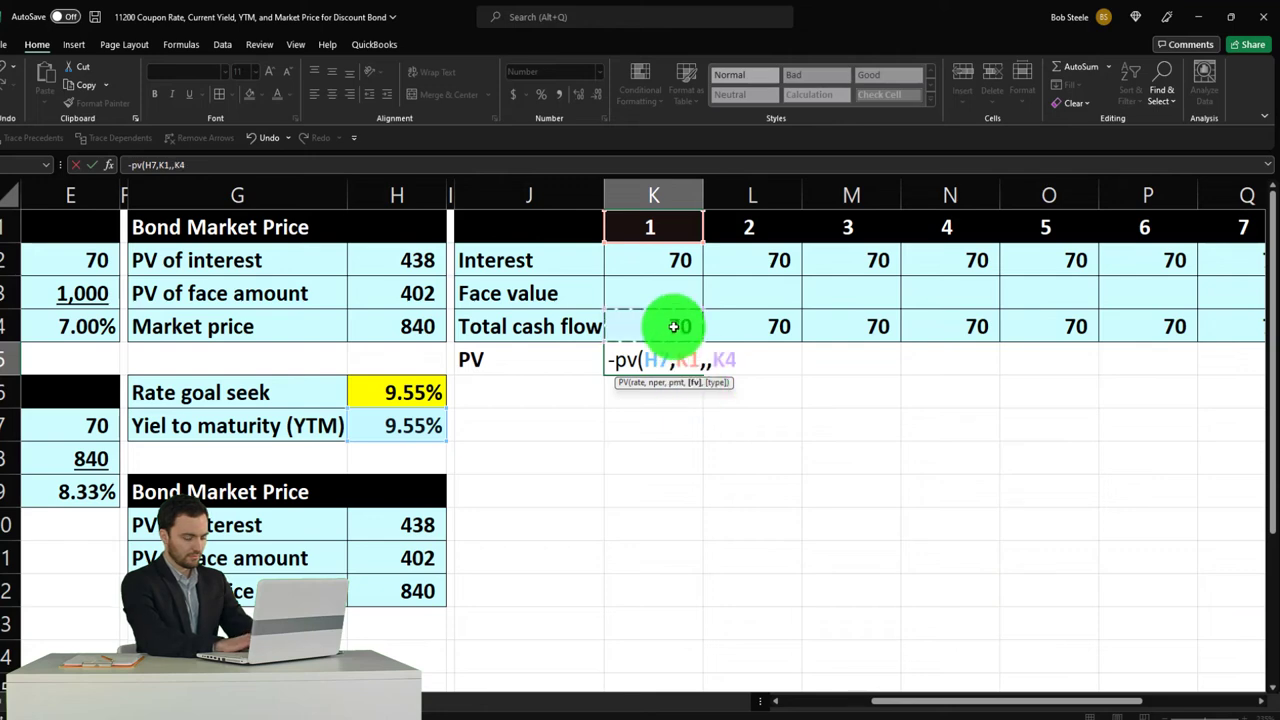
key("Return")
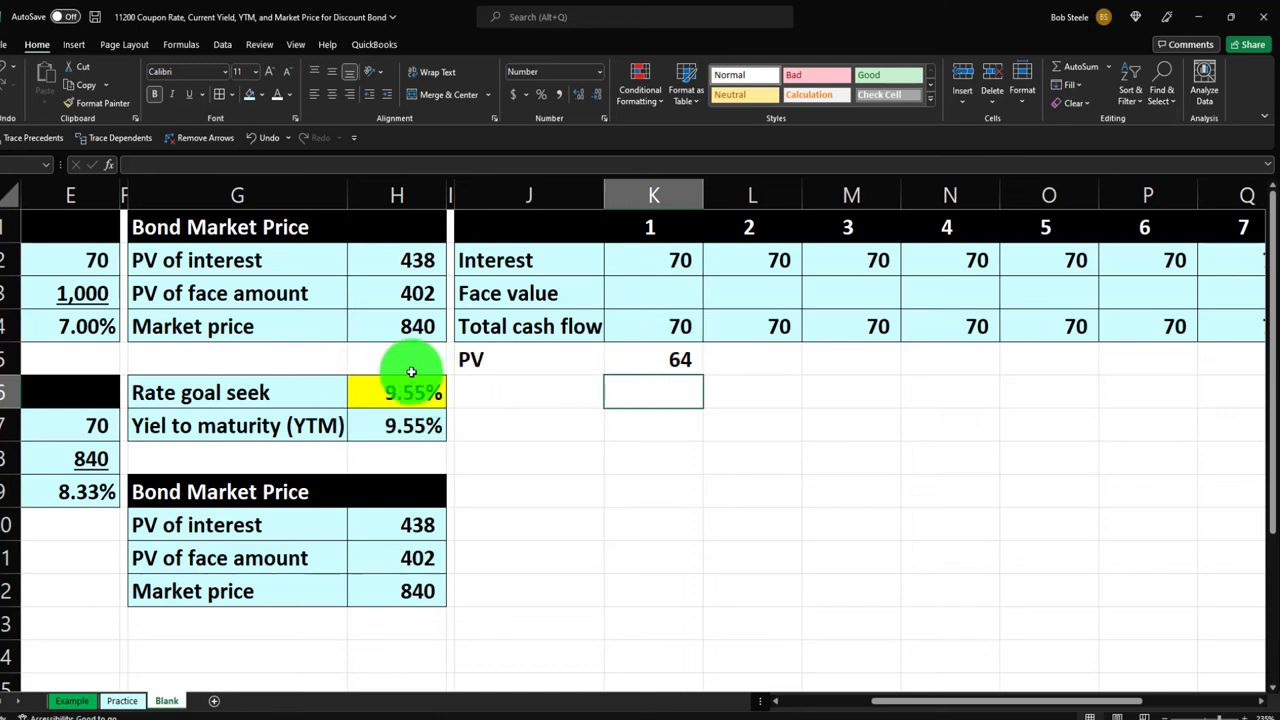
Step: Make the rate reference absolute as $H$7 in the K5 PV formula, and fill it across through T5
double_click(633, 363)
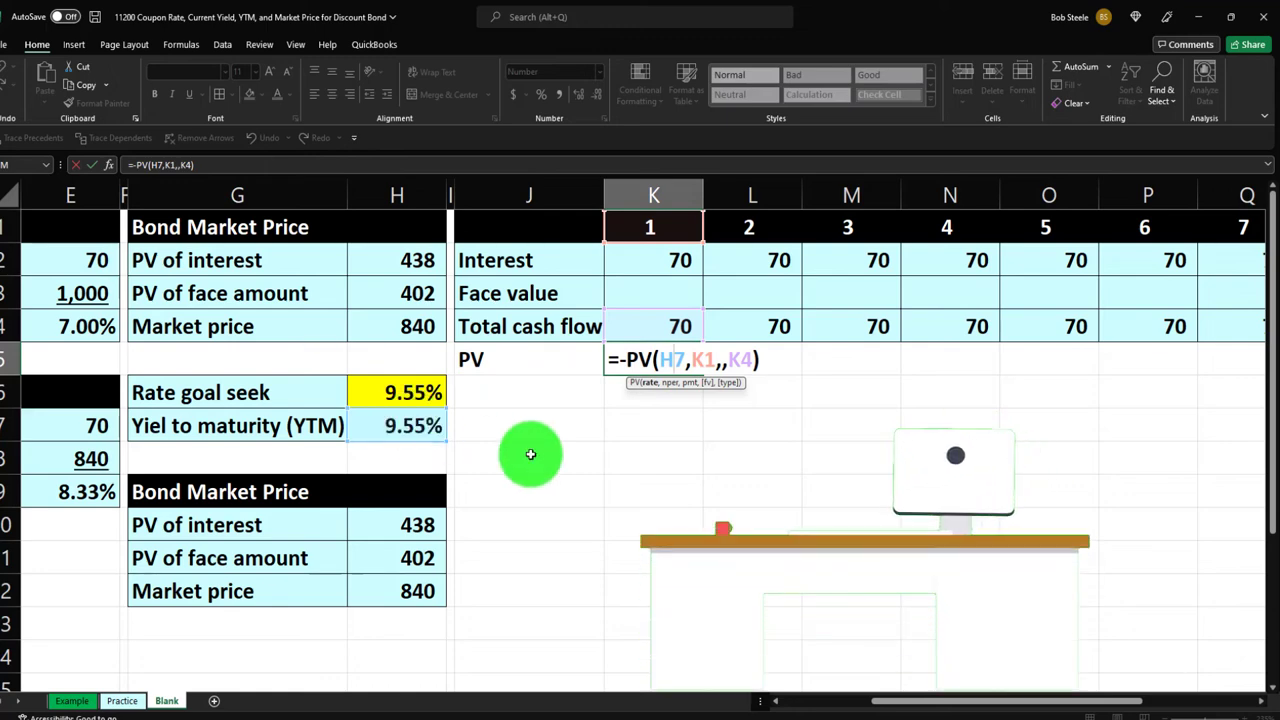
key("F4")
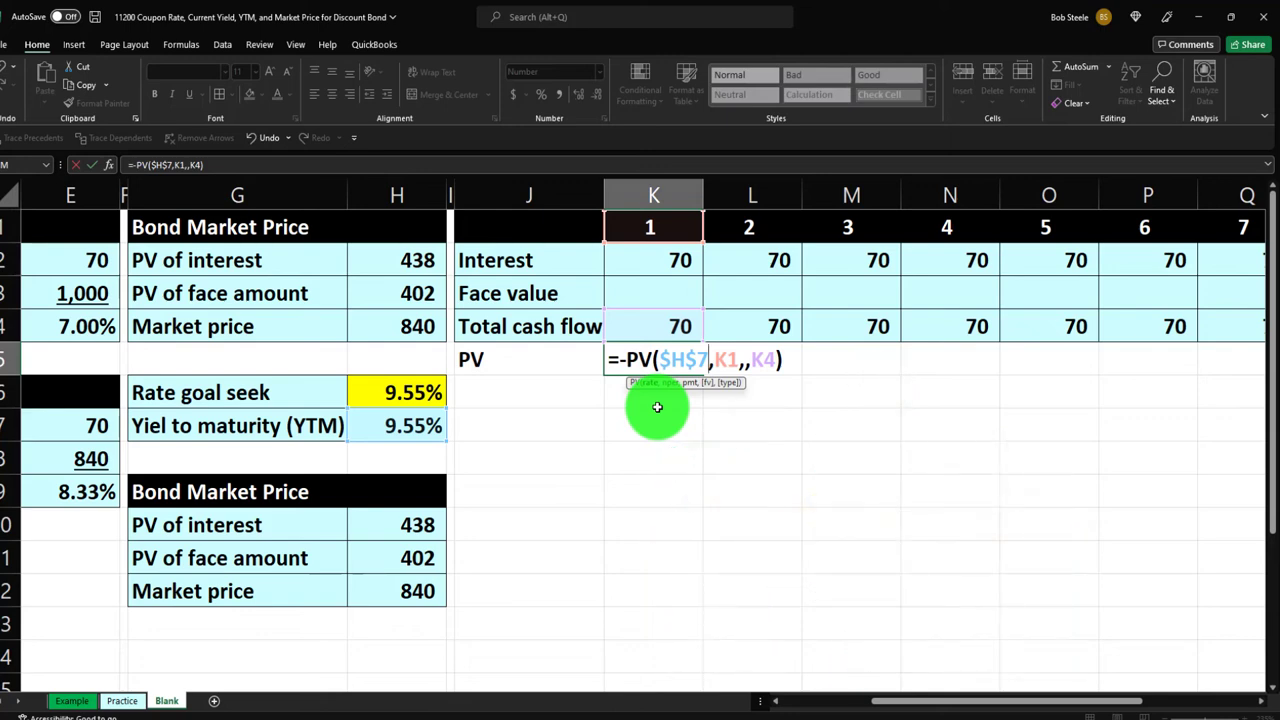
key("Return")
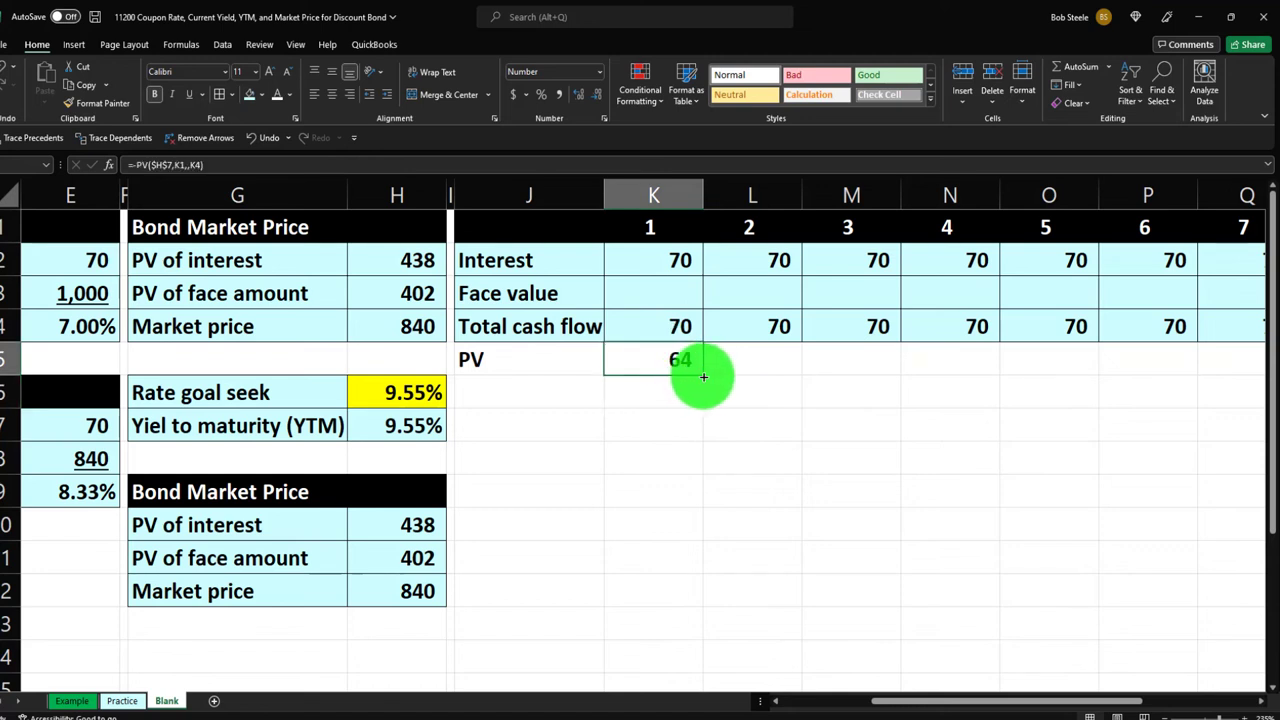
left_click_drag(704, 377, 1171, 377)
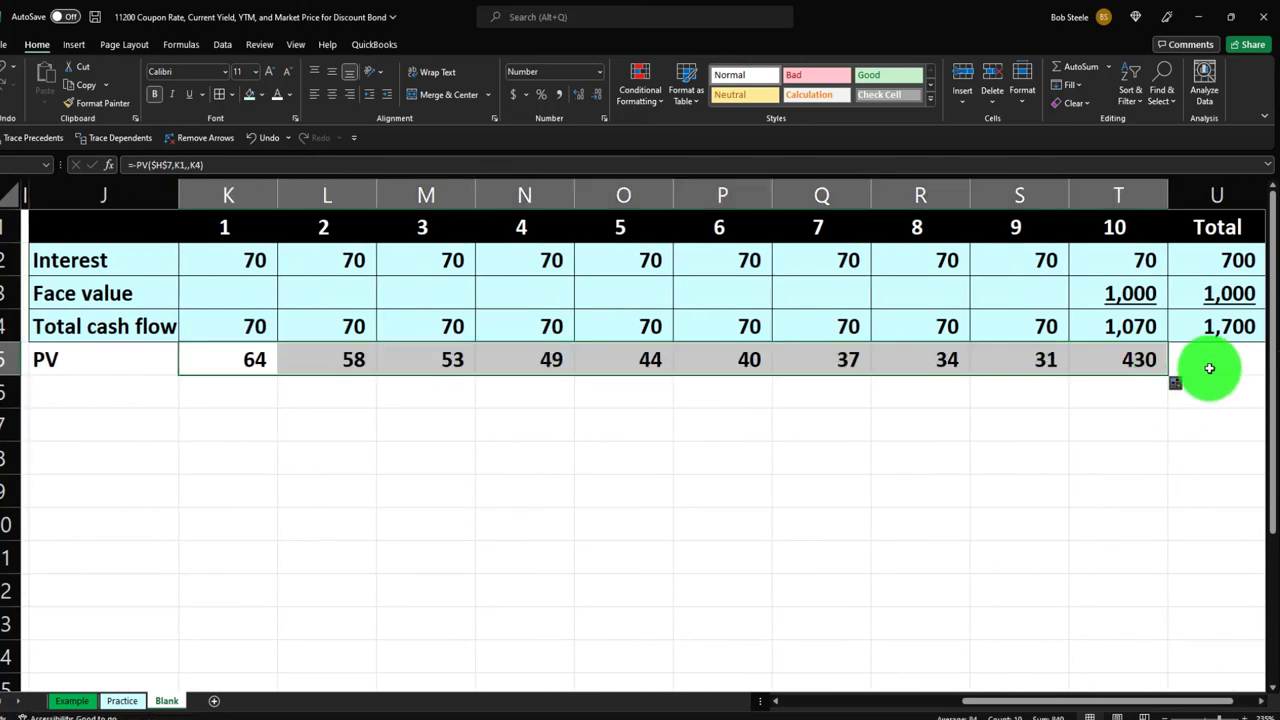
Step: Total the present values in U5 with =SUM(K5:T5)
left_click(1208, 360)
type("=")
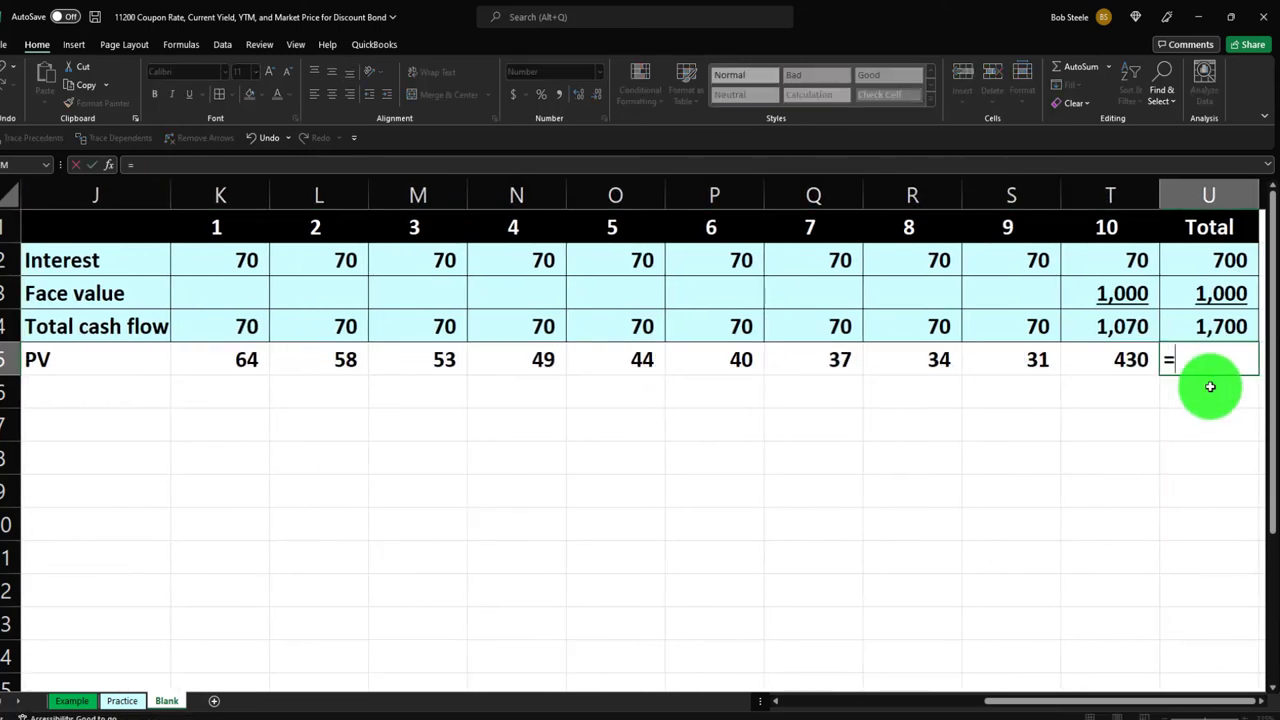
type("sum(")
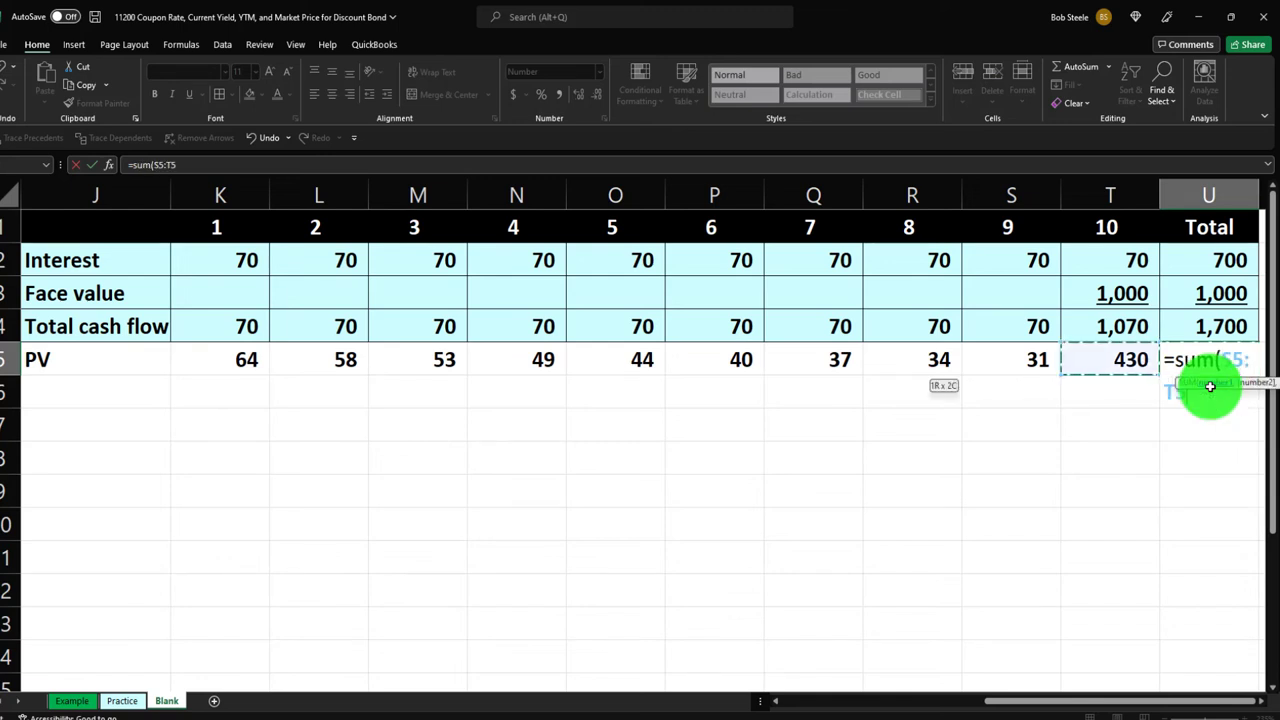
key("Return")
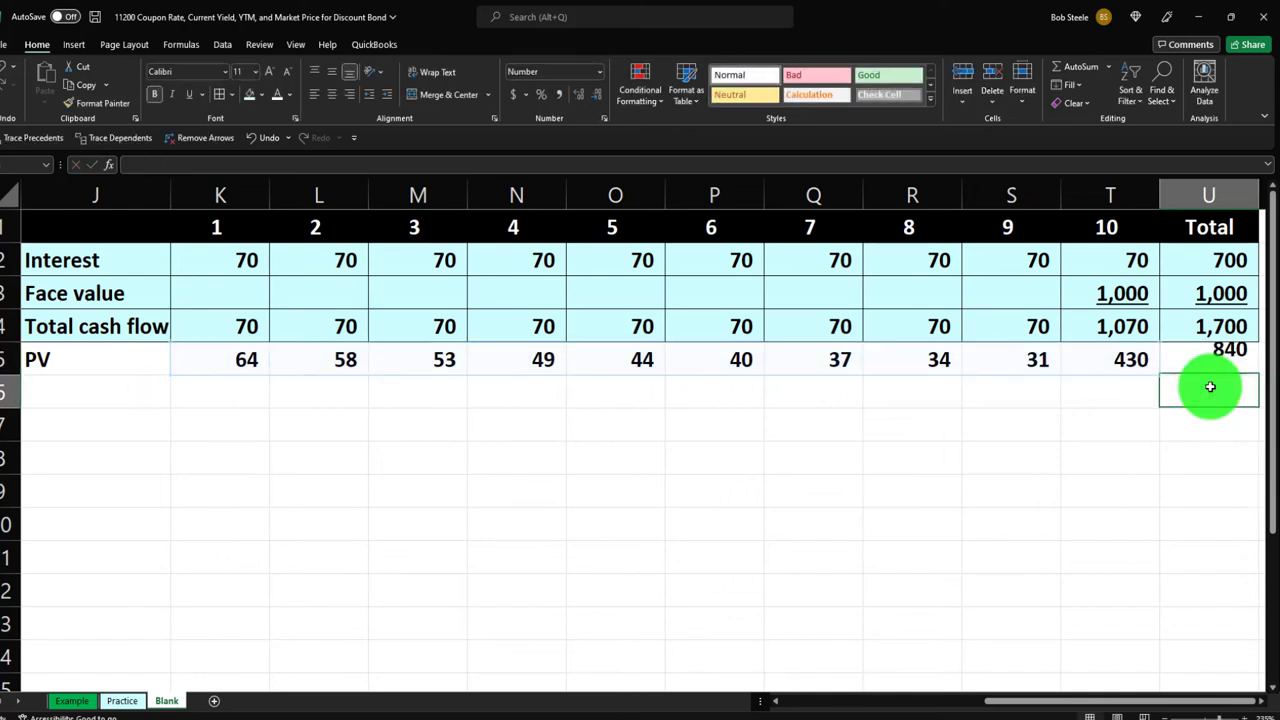
Step: Link J7 to the Market price label in G4 with the formula +G4
key("Left")
key("Left")
key("Left")
key("Left")
key("Left")
key("Left")
key("Left")
key("Left")
key("Left")
key("Left")
key("Left")
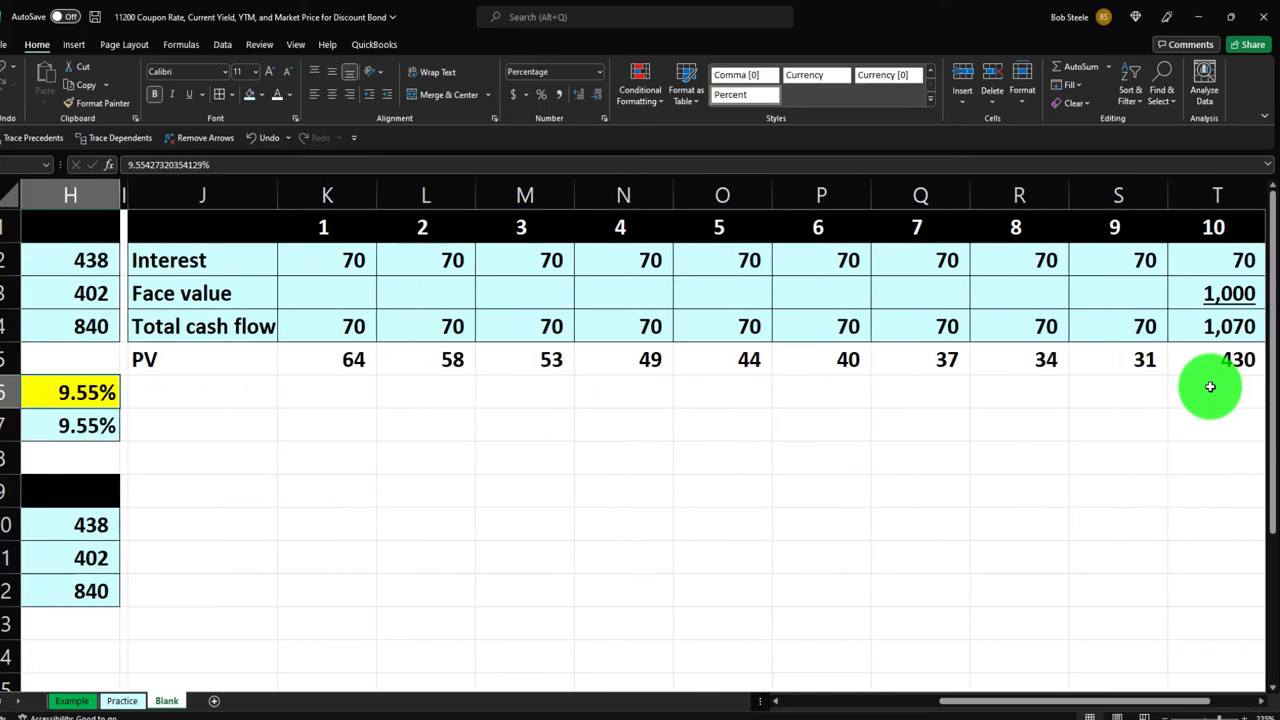
key("Left")
key("Left")
key("Left")
key("Right")
key("Down")
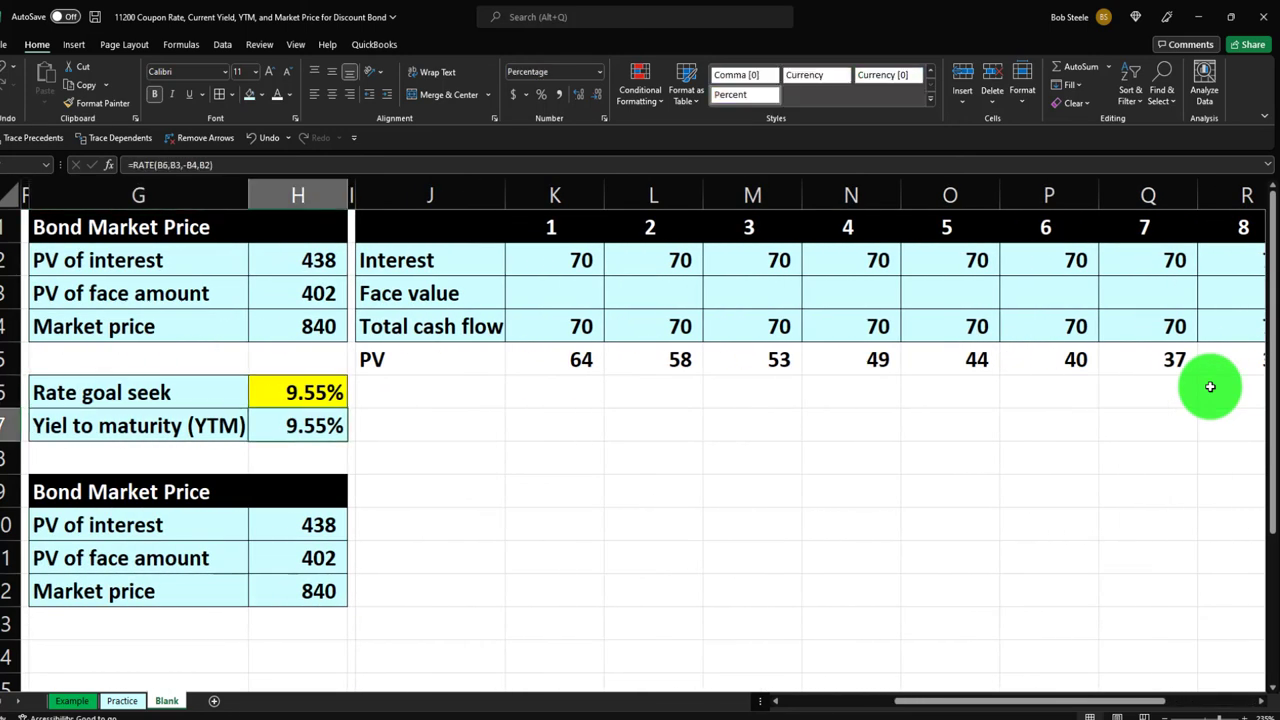
key("Right")
key("Right")
type("+")
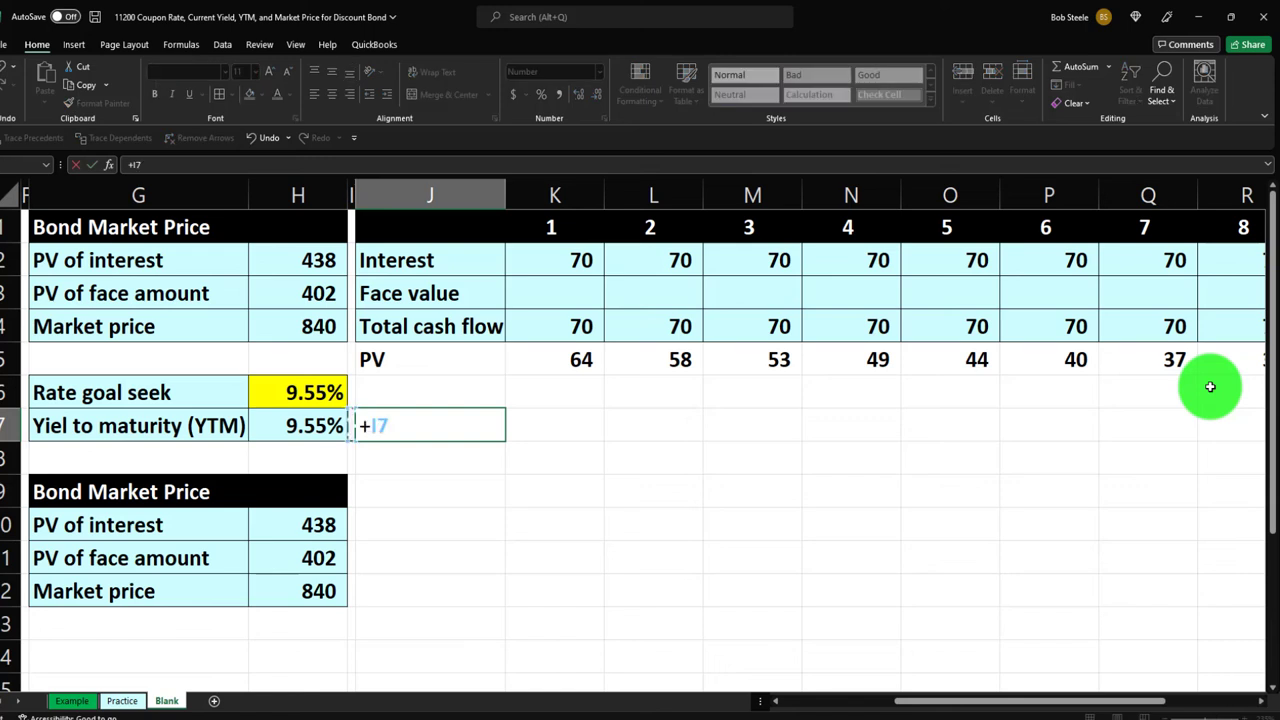
key("Up")
key("Up")
key("Return")
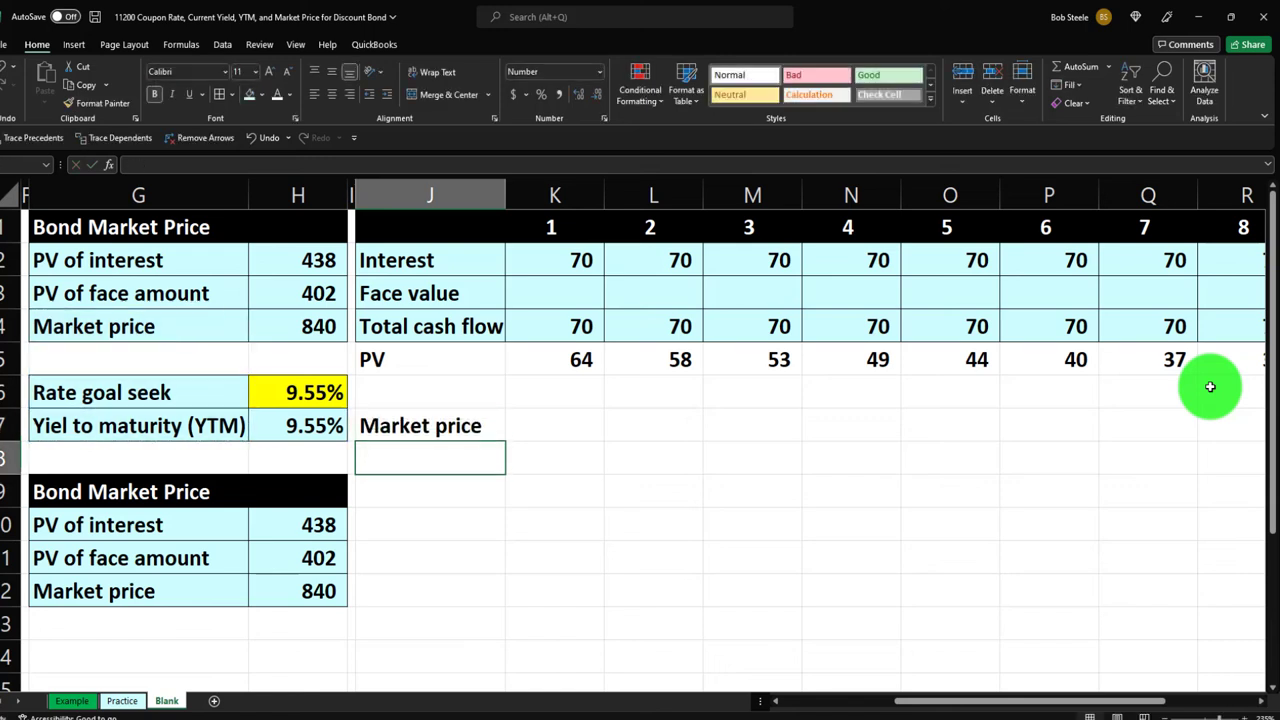
Step: Calculate the market price in K7 with a SUM of the ten period present values in row 5
key("Right")
key("Up")
type("=sum(")
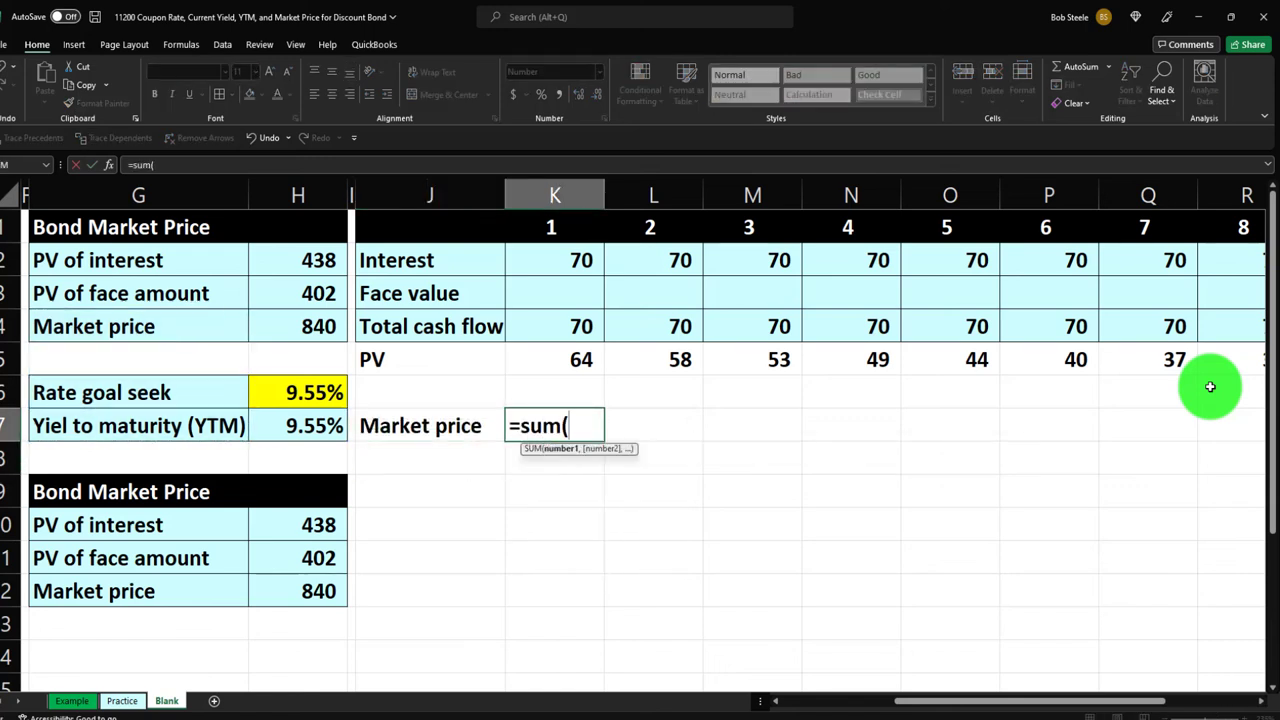
left_click_drag(1210, 386, 1210, 386)
key("Return")
Step: Examine the interest, face value and PV cells for the first three periods
key("Left")
key("Left")
key("Left")
key("Left")
key("Left")
key("Left")
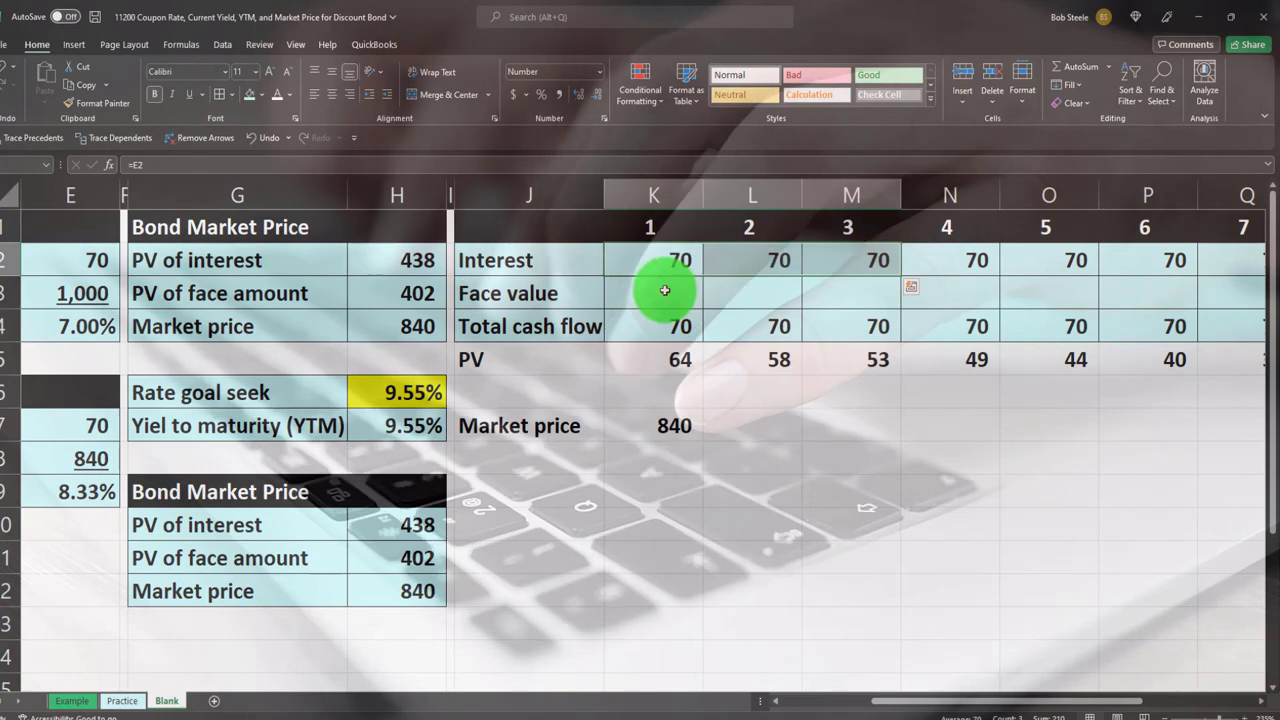
left_click_drag(666, 286, 738, 287)
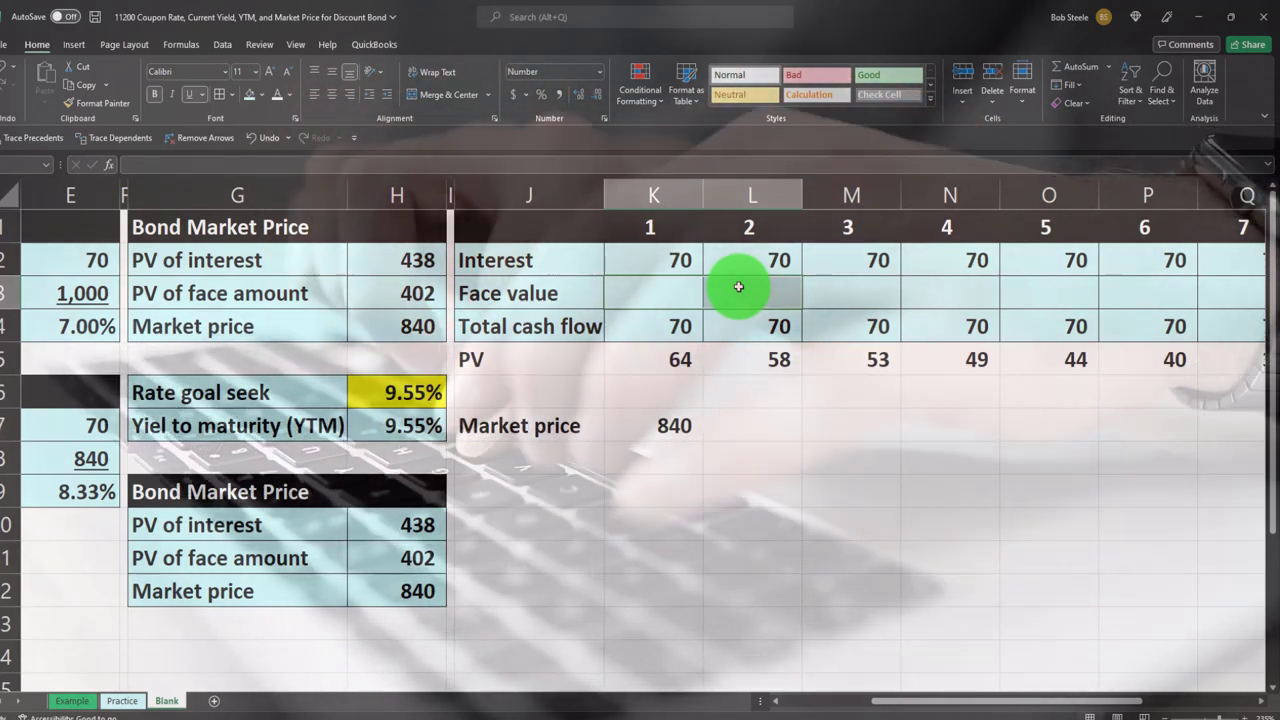
left_click(688, 348)
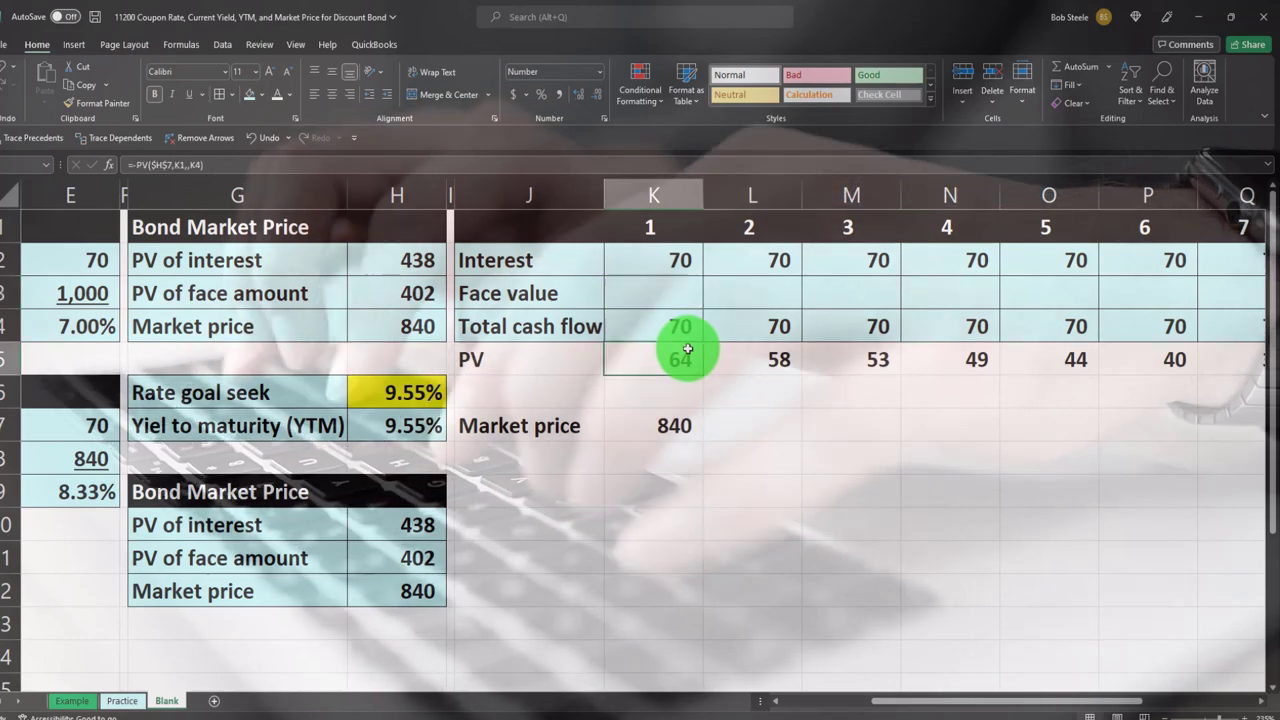
key("Right")
key("Right")
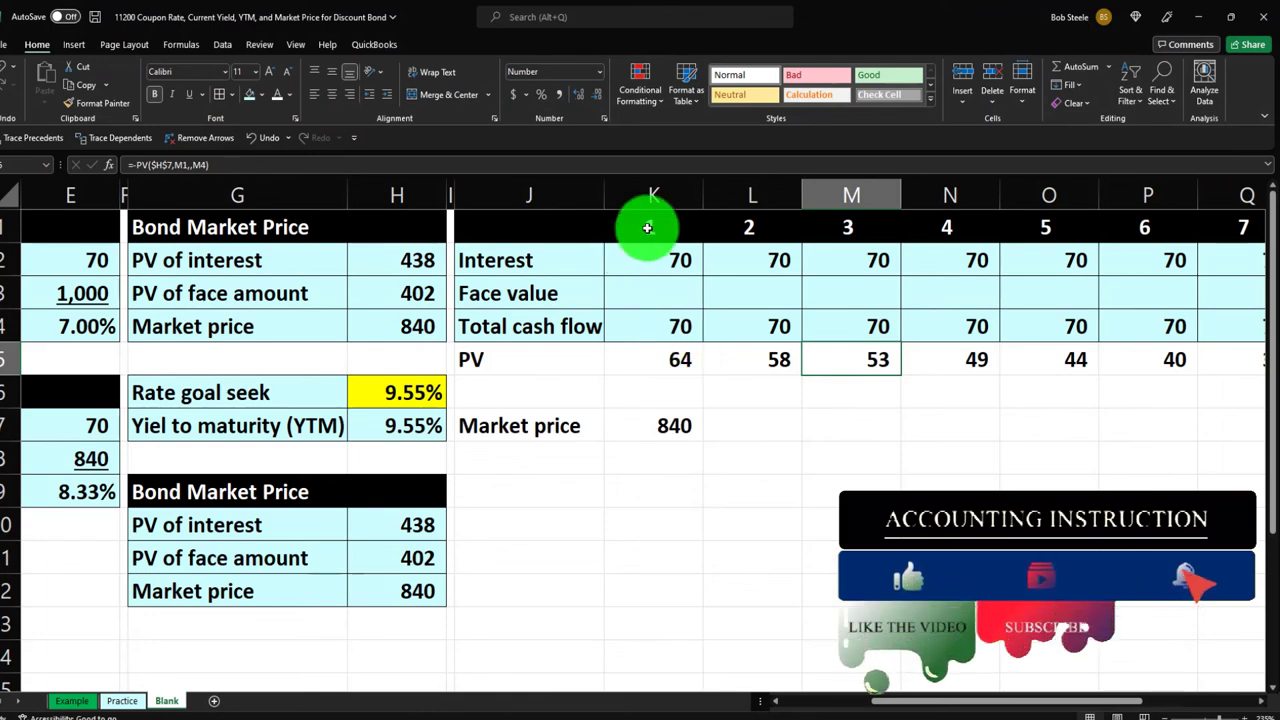
Step: Narrow columns K through U to one equal, smaller width
left_click_drag(655, 195, 1082, 197)
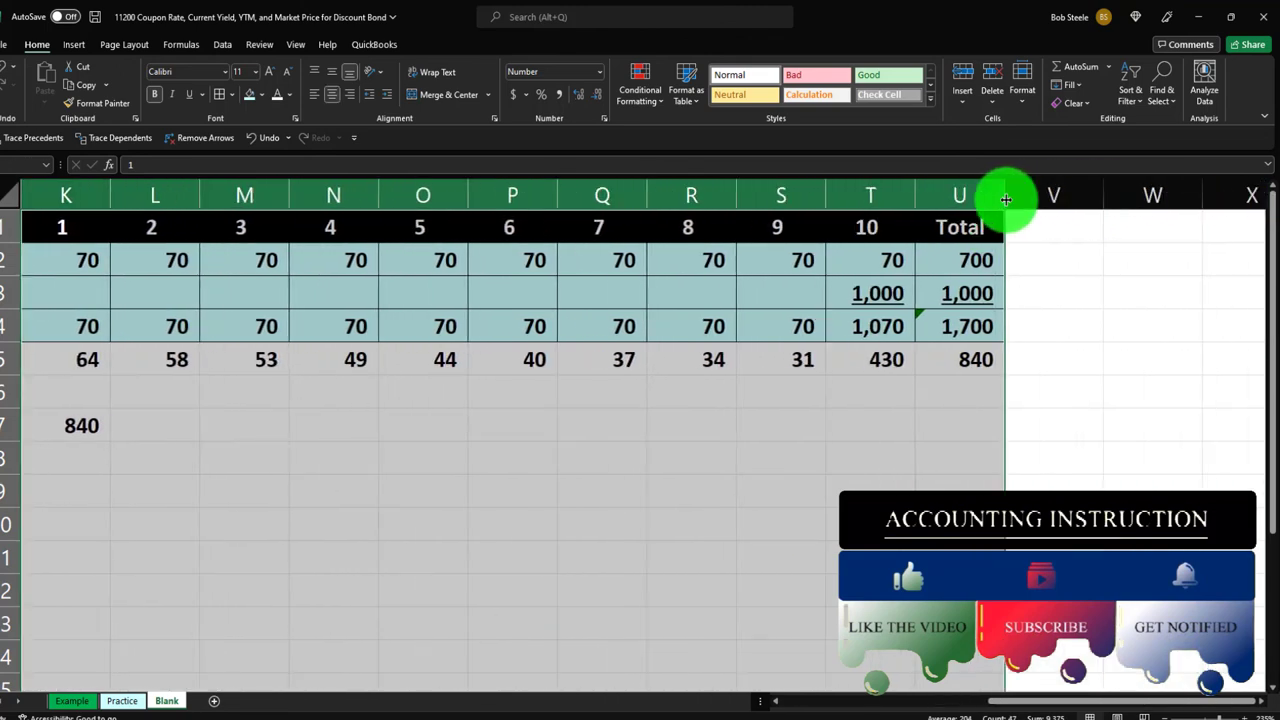
left_click_drag(1001, 200, 914, 191)
Step: Apply all borders and the light blue fill to the PV row J5:U5 and the Market price cells J7:K7
left_click_drag(868, 365, 206, 371)
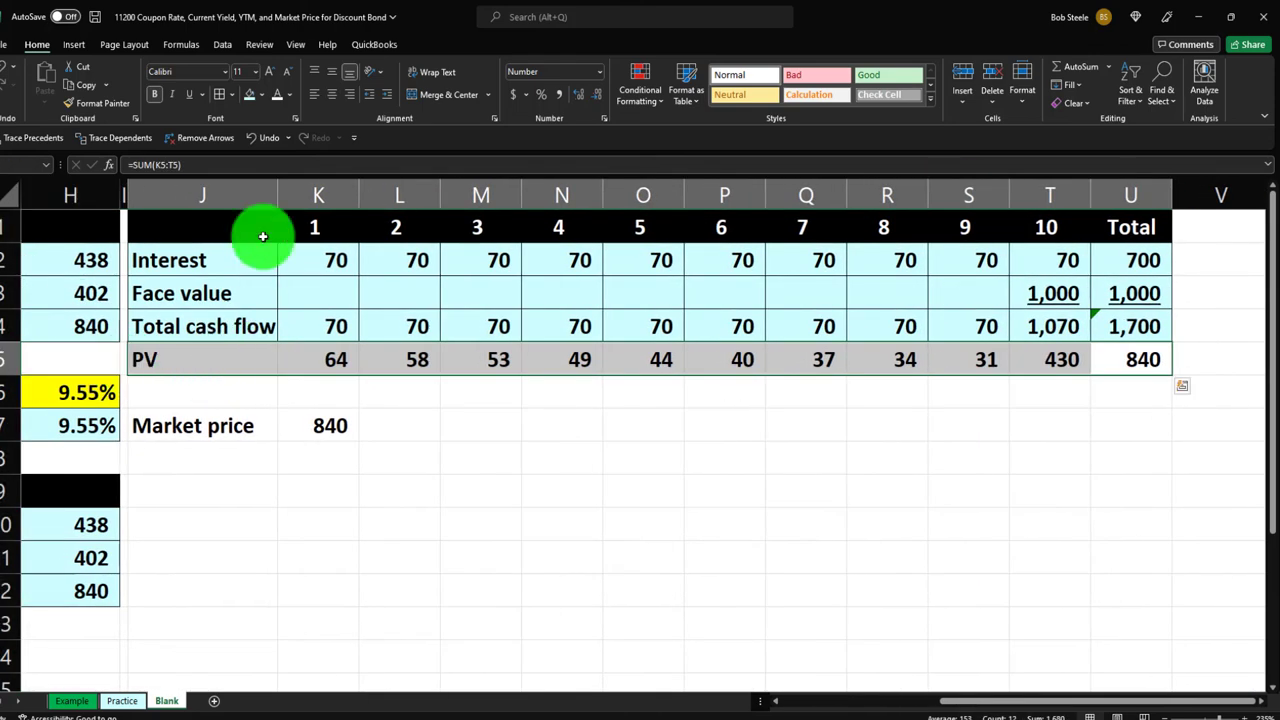
left_click(250, 100)
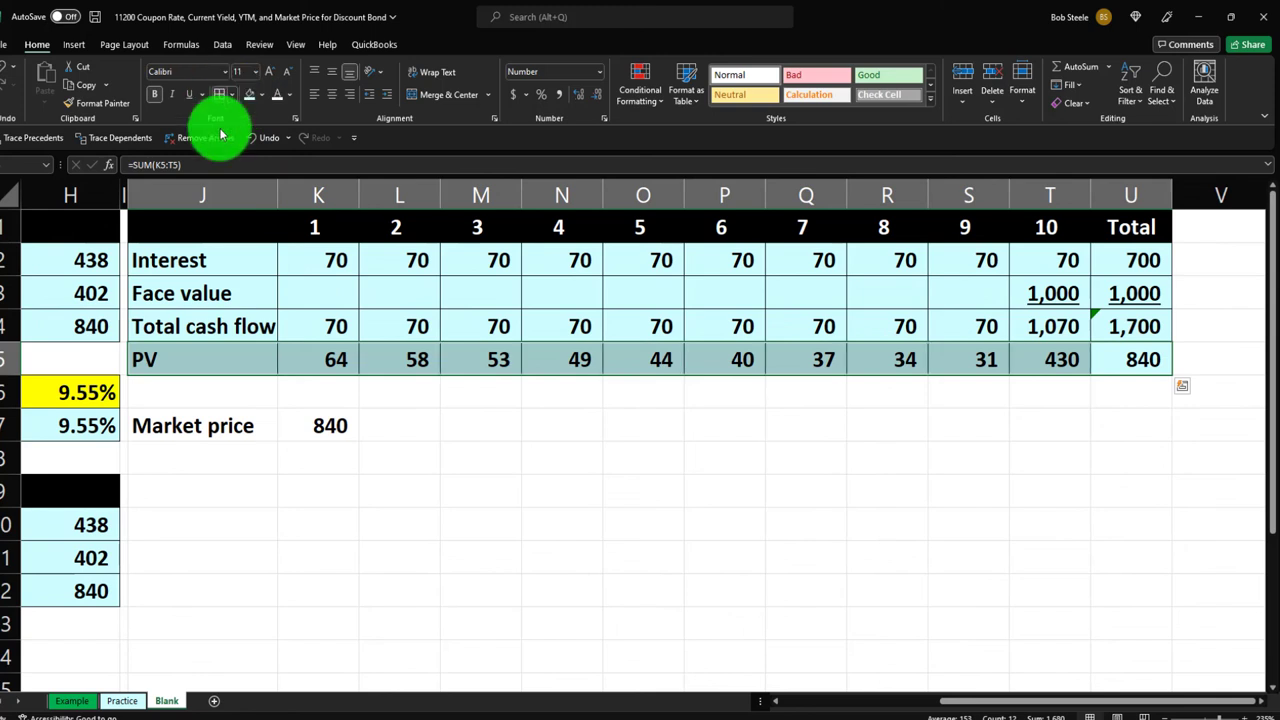
left_click_drag(216, 416, 298, 424)
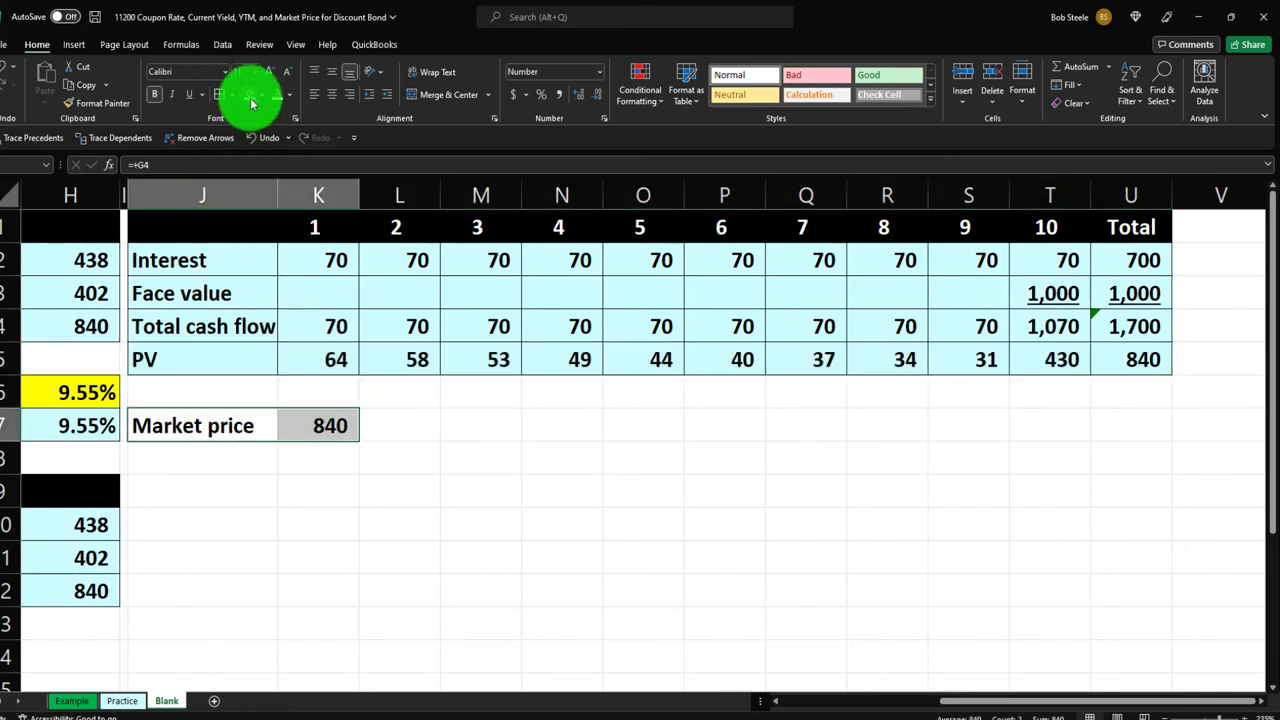
Step: Run the spell check on the sheet and correct Yiel to Yield in the G7 yield to maturity label
left_click(259, 44)
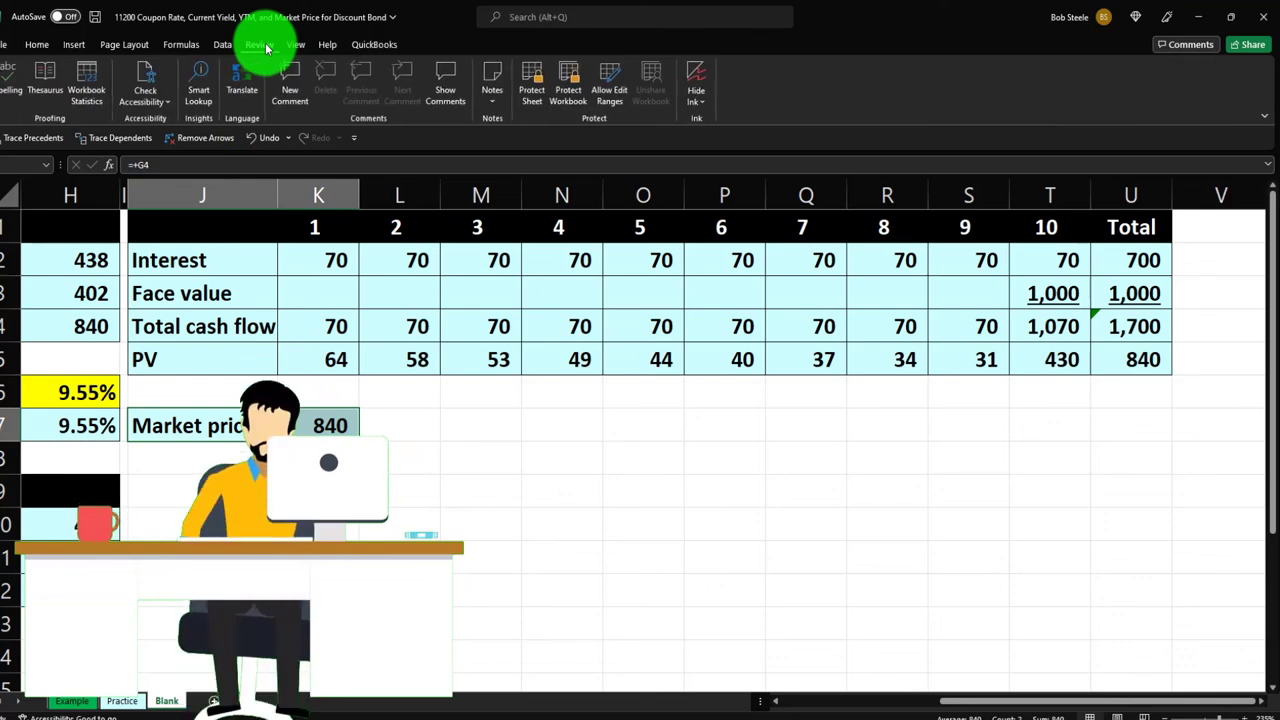
left_click(14, 80)
left_click(607, 409)
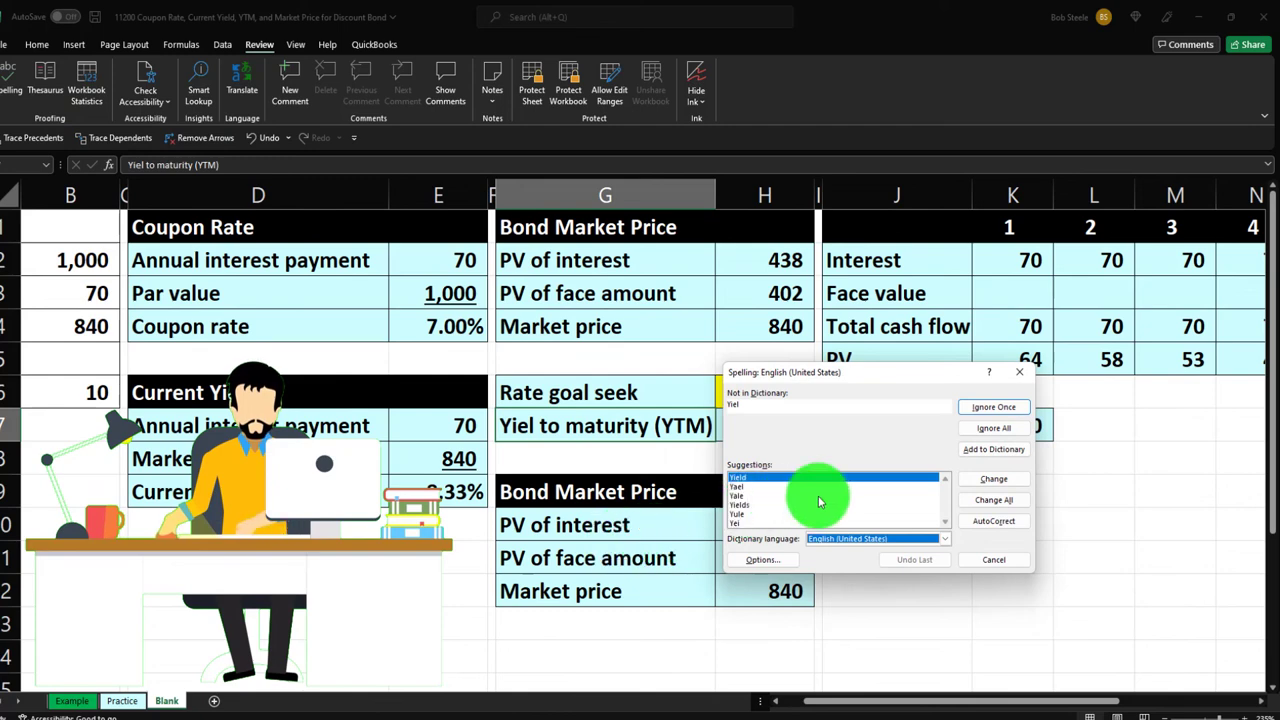
left_click(985, 485)
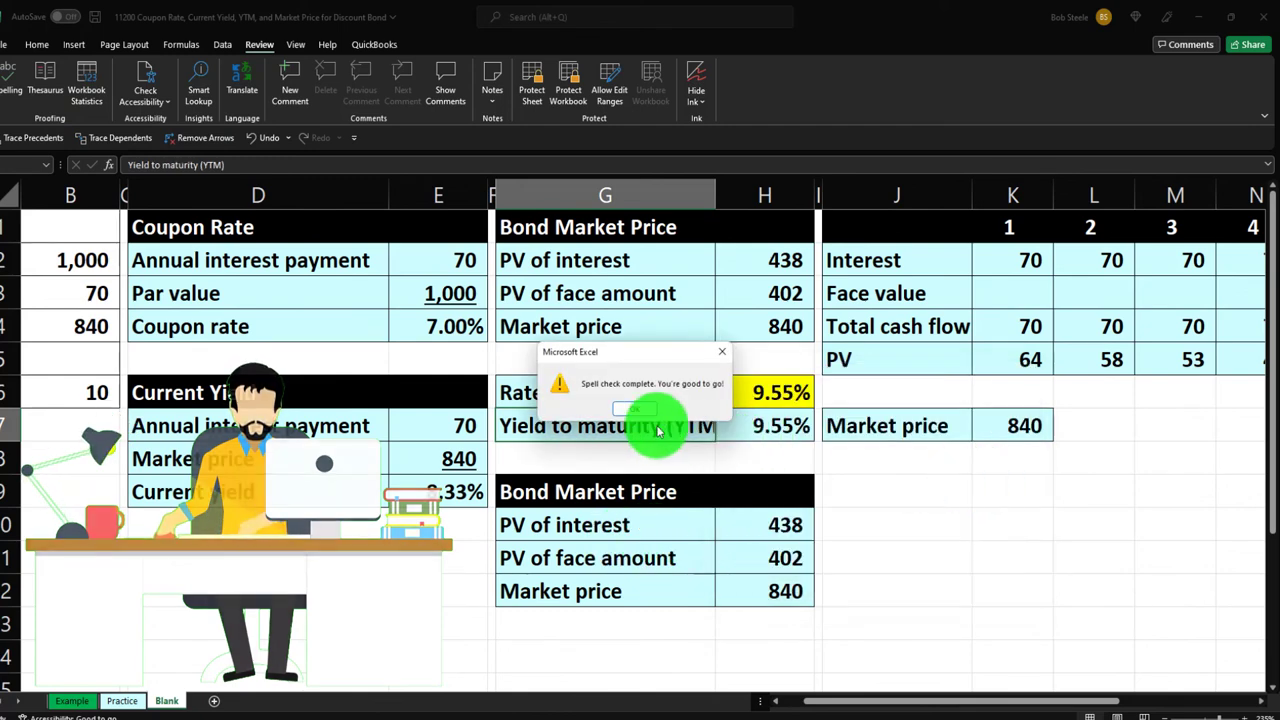
key("Return")
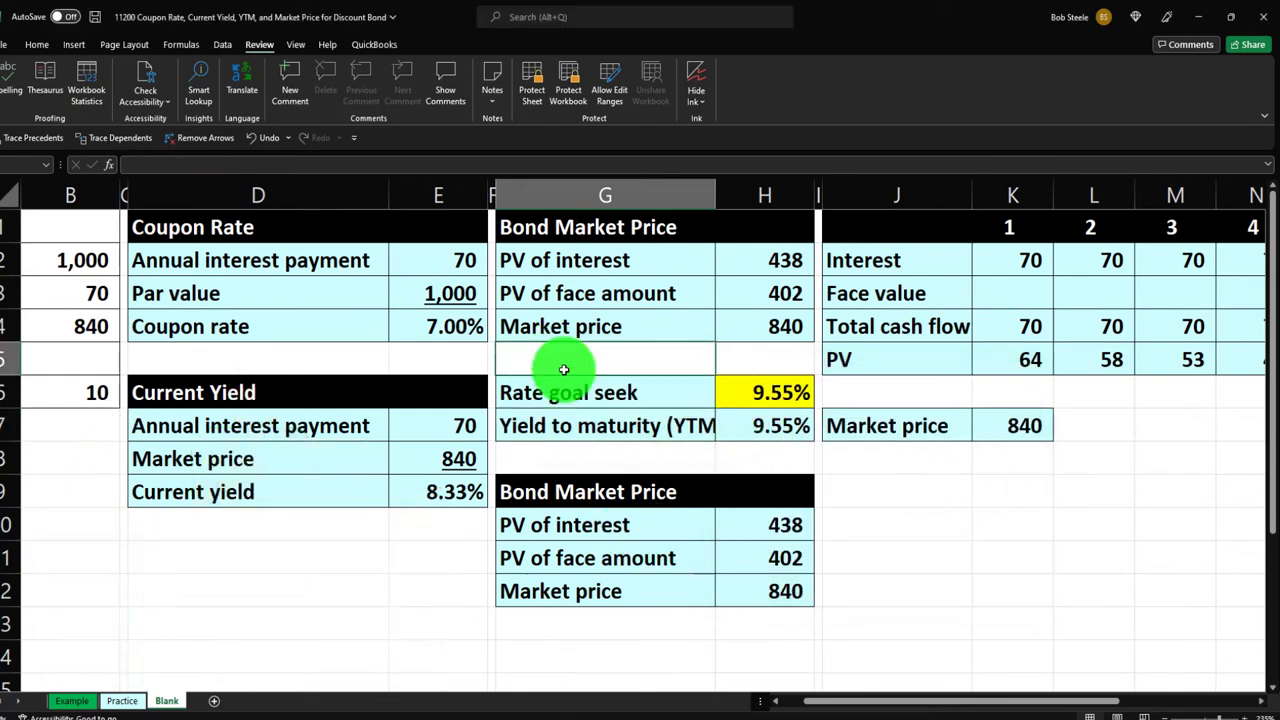
key("Left")
key("Left")
key("Left")
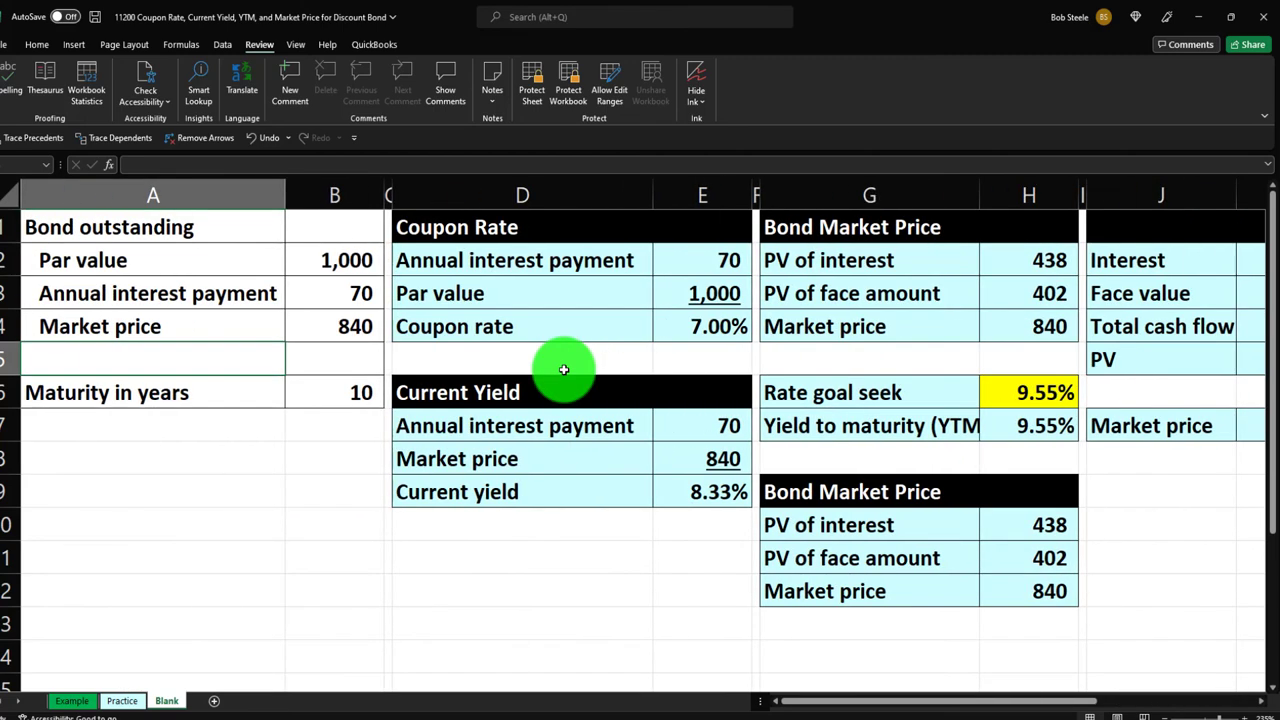